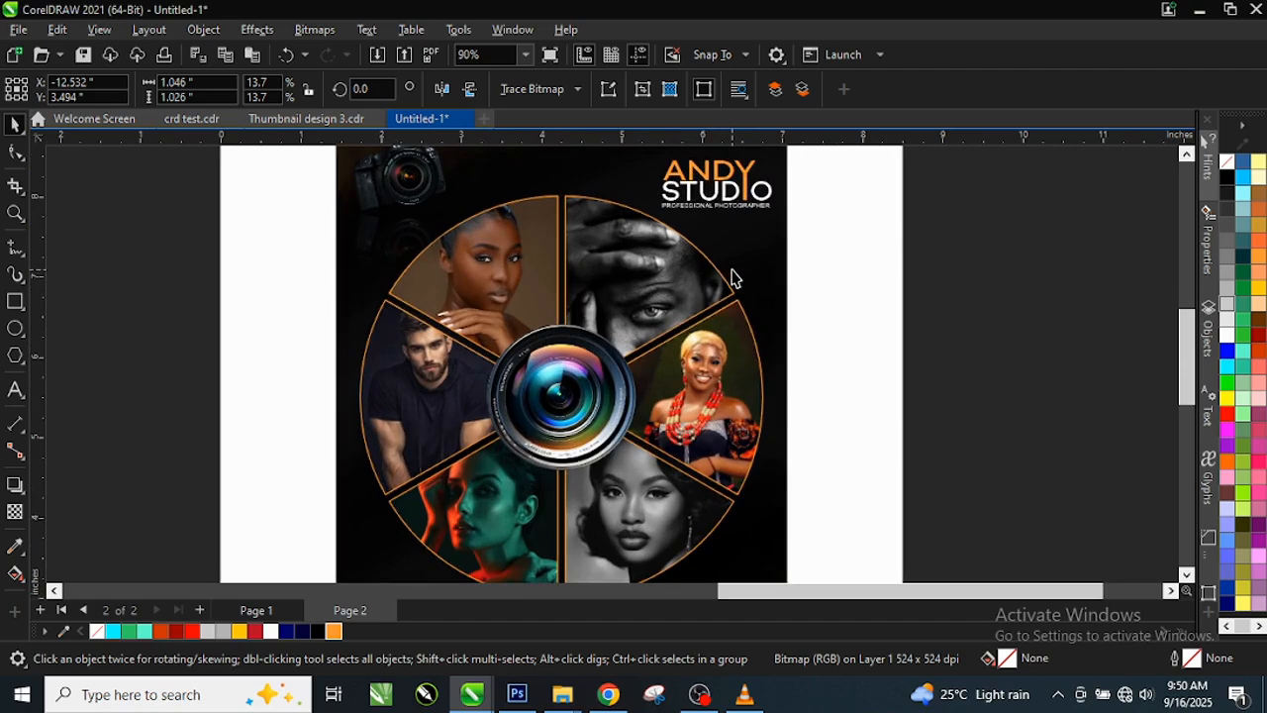
Step: Examine the finished photography studio flyer, including its circular photo layout, logo, and contact and service text
{"action": "scroll", "coordinate": [733, 297], "scroll_direction": "down", "scroll_amount": 3}
{"action": "scroll", "coordinate": [756, 404], "scroll_direction": "up", "scroll_amount": 1}
{"action": "scroll", "coordinate": [756, 404], "scroll_direction": "up", "scroll_amount": 1}
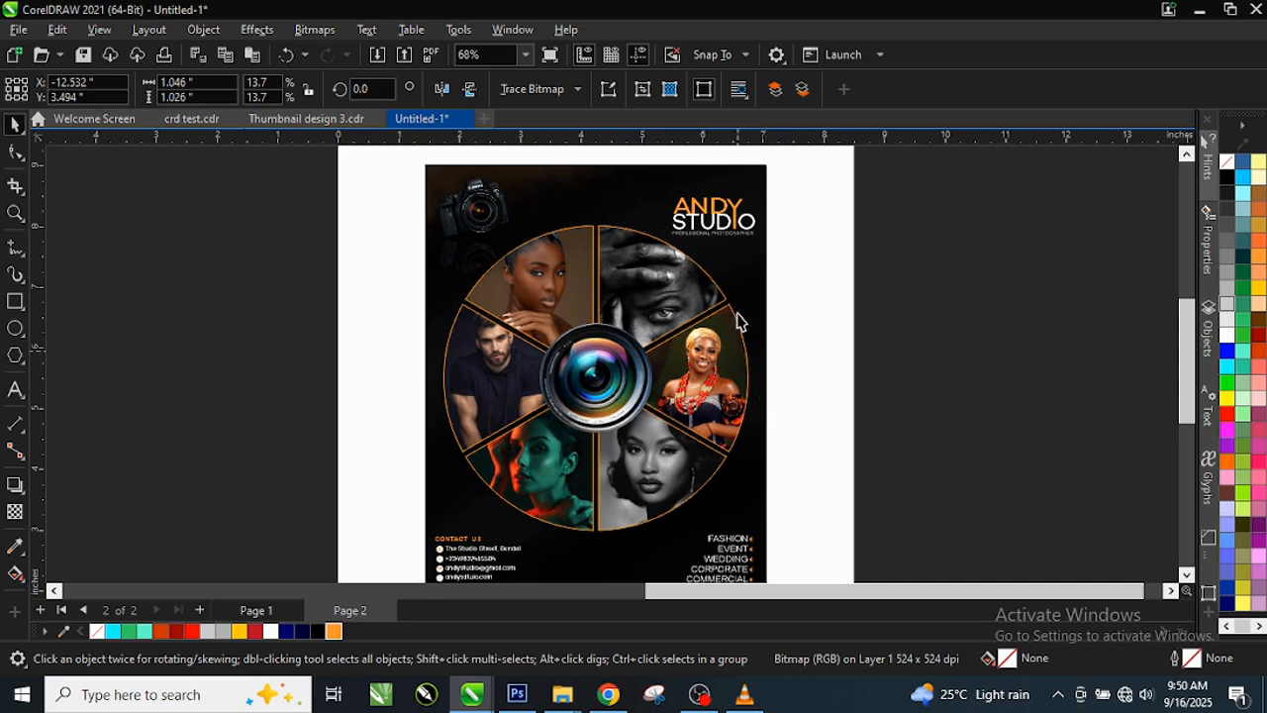
{"action": "scroll", "coordinate": [720, 466], "scroll_direction": "up", "scroll_amount": 2}
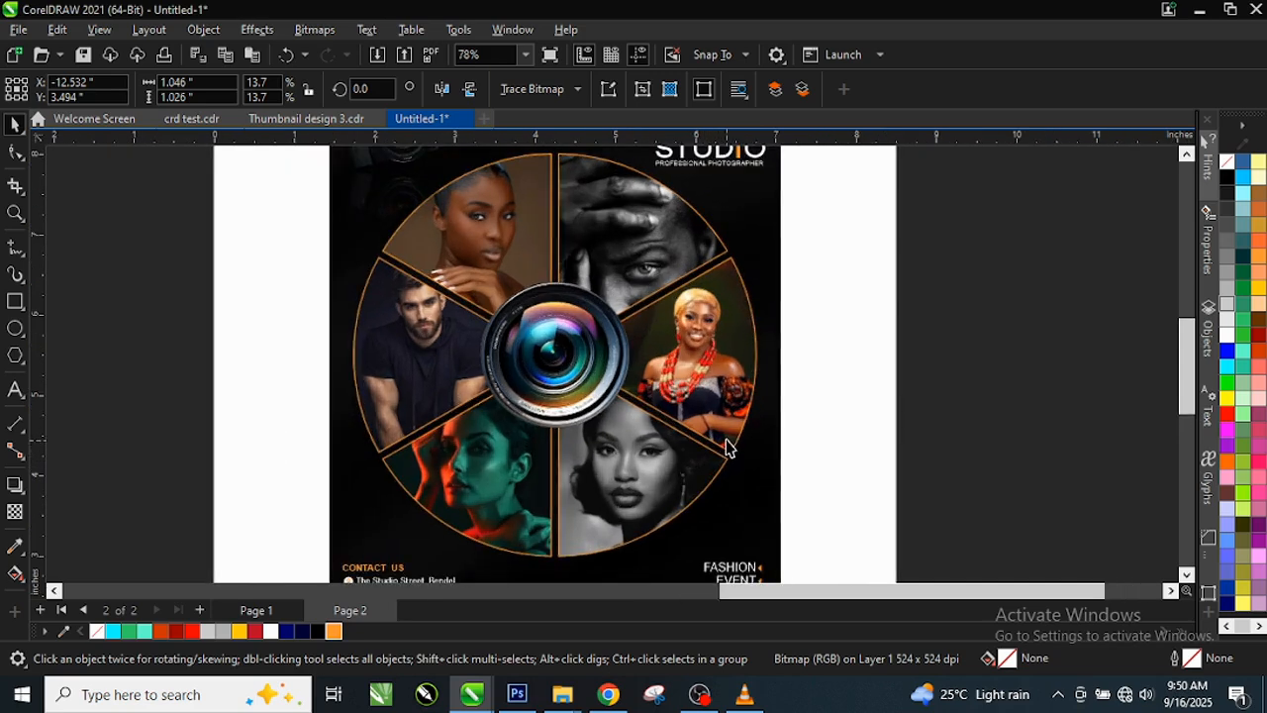
{"action": "scroll", "coordinate": [728, 442], "scroll_direction": "down", "scroll_amount": 2}
{"action": "scroll", "coordinate": [728, 443], "scroll_direction": "down", "scroll_amount": 1}
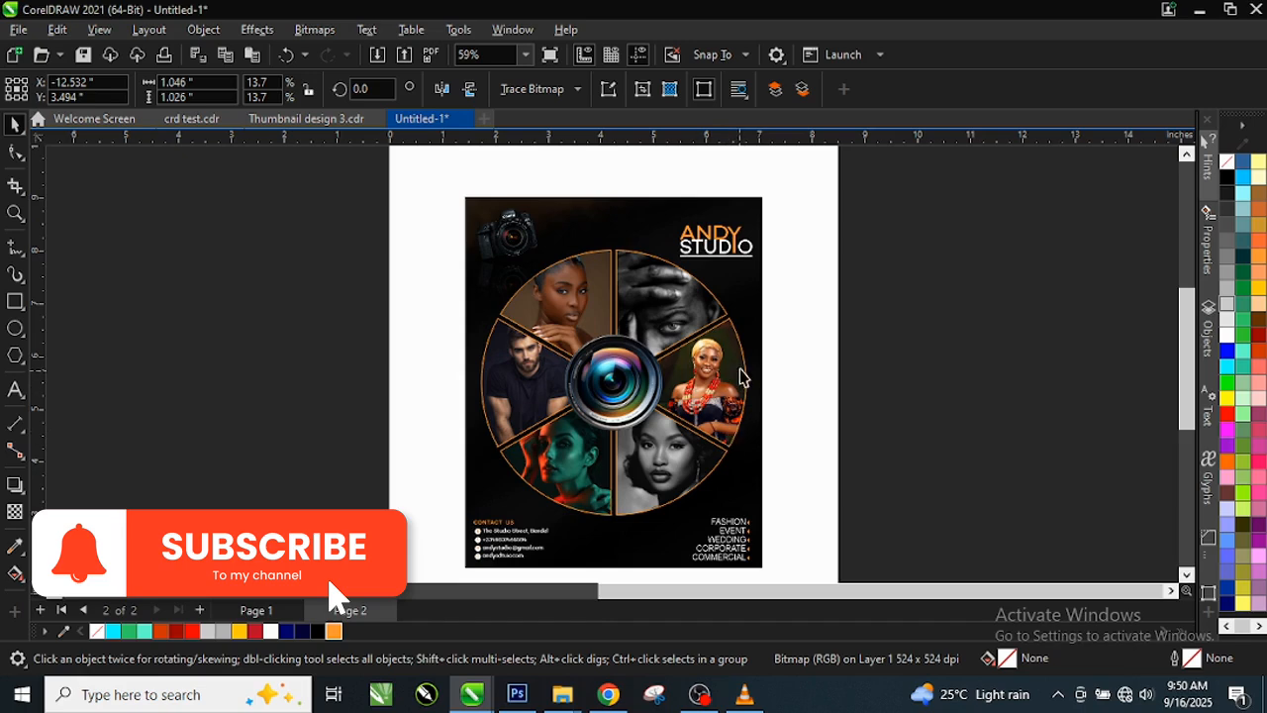
{"action": "scroll", "coordinate": [737, 374], "scroll_direction": "up", "scroll_amount": 3}
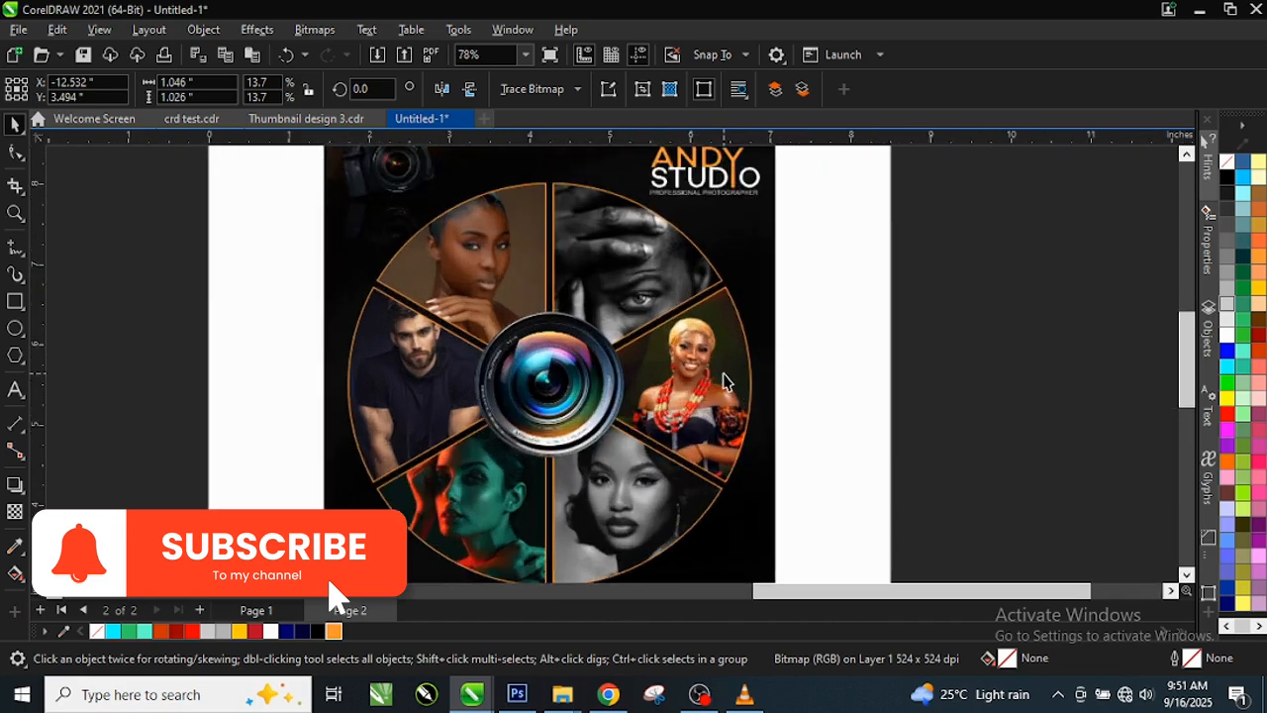
{"action": "scroll", "coordinate": [728, 371], "scroll_direction": "down", "scroll_amount": 4}
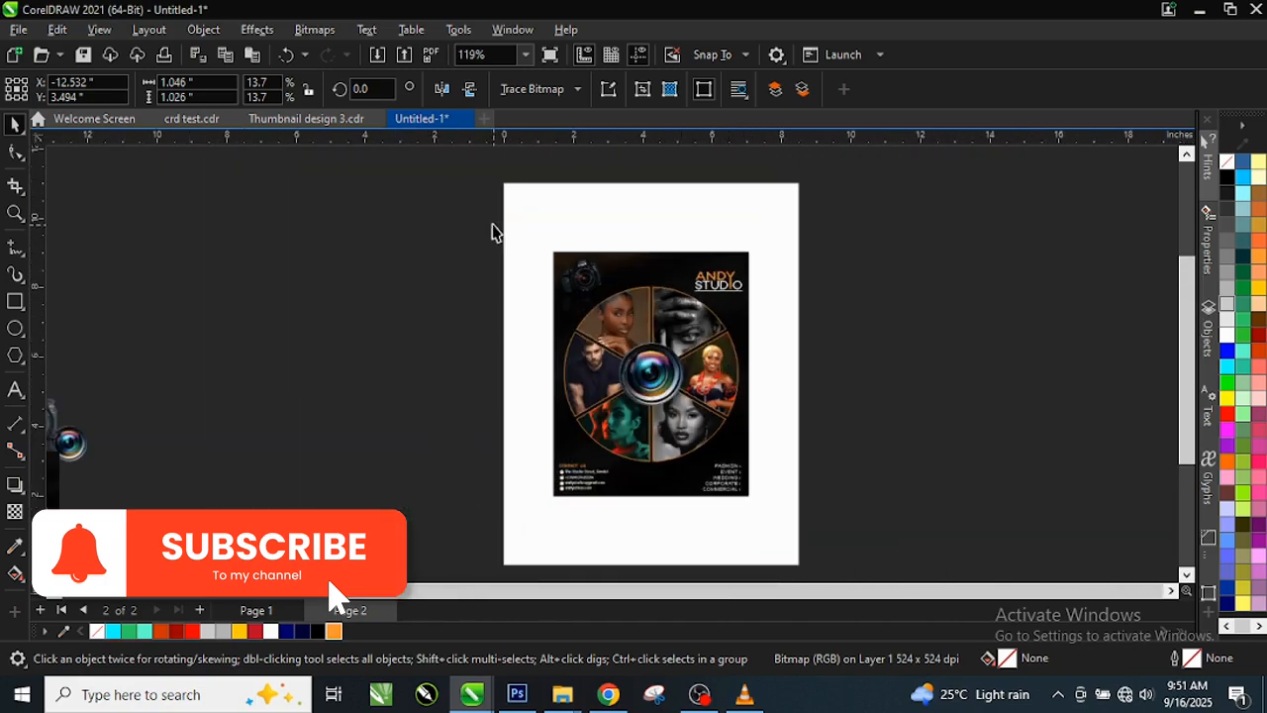
Step: Move the entire flyer design off the page into the empty workspace to the right of it
{"action": "left_click_drag", "start_coordinate": [492, 232], "coordinate": [793, 528]}
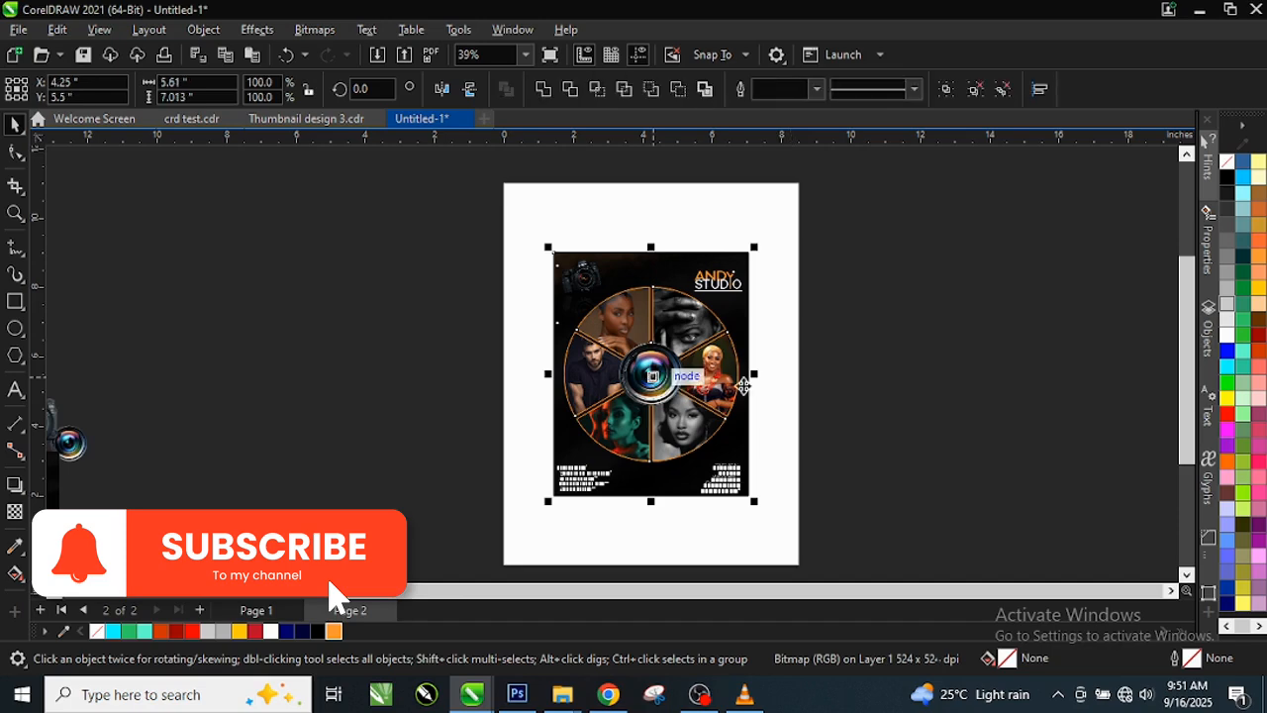
{"action": "left_click_drag", "start_coordinate": [744, 386], "coordinate": [951, 380]}
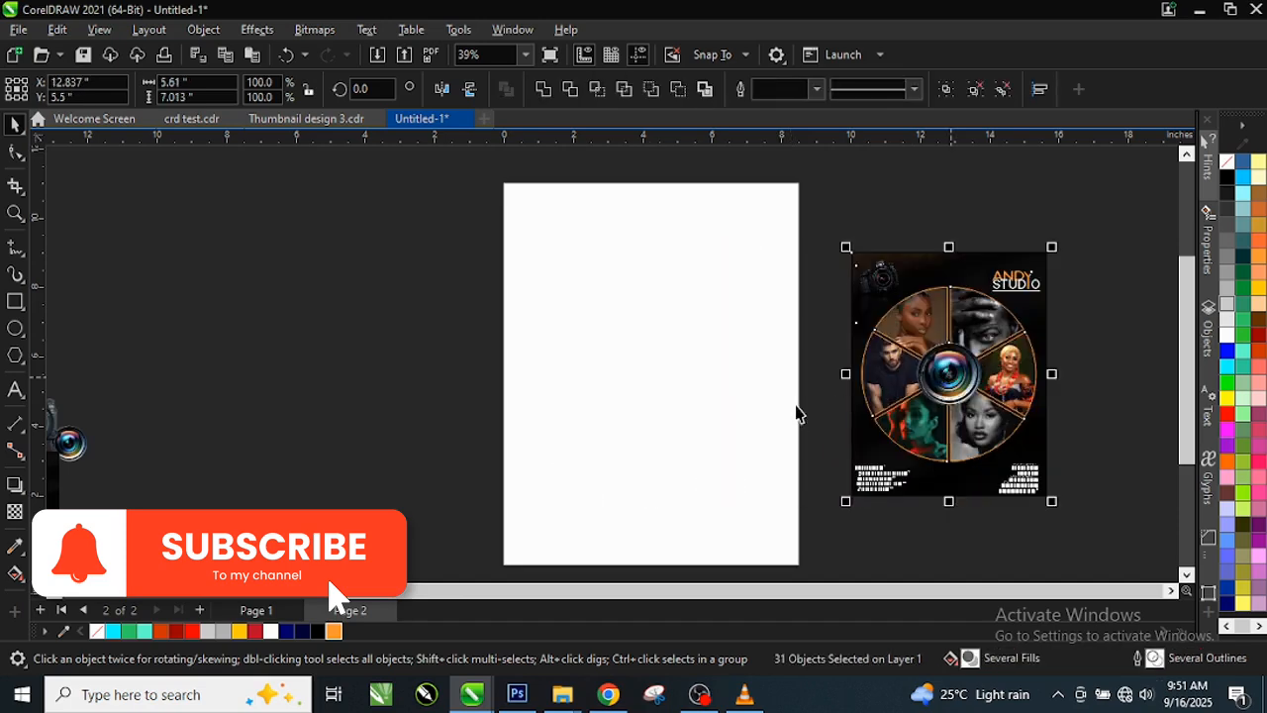
{"action": "left_click", "coordinate": [831, 344]}
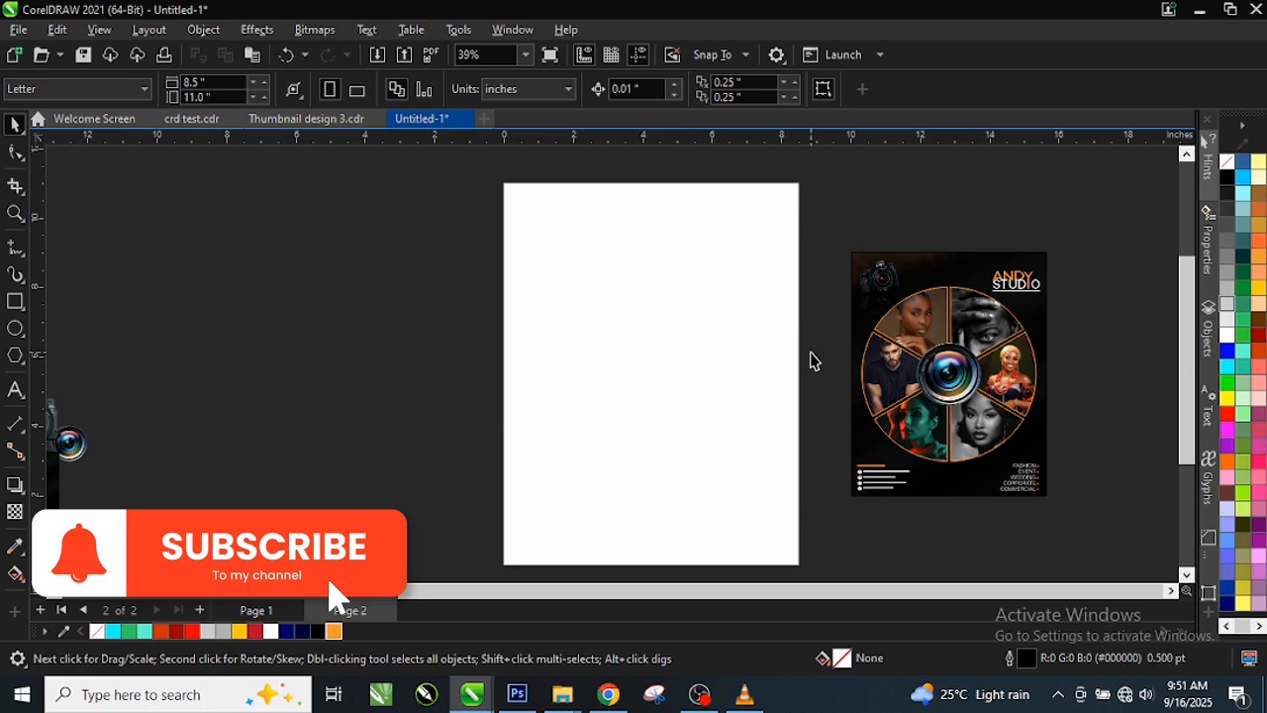
Step: Examine the source portraits, camera, lens and dark background images placed beside the blank page
{"action": "scroll", "coordinate": [492, 292], "scroll_direction": "down", "scroll_amount": 3}
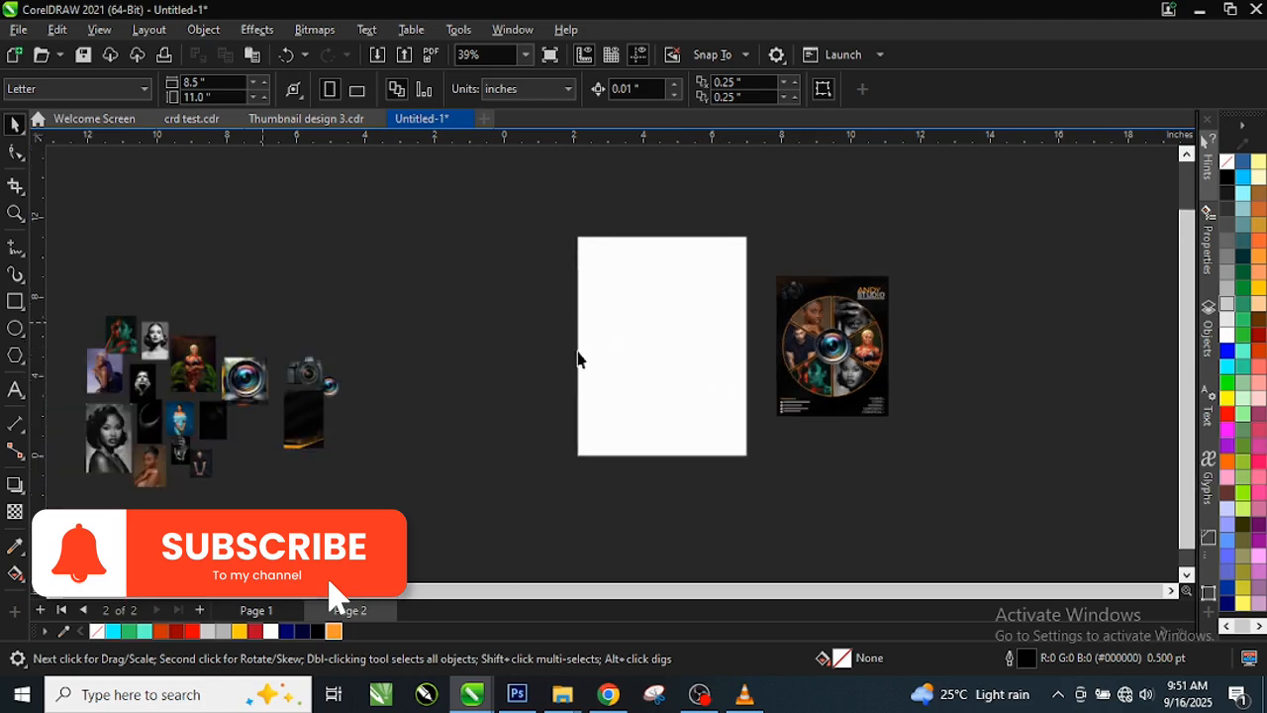
{"action": "scroll", "coordinate": [154, 420], "scroll_direction": "up", "scroll_amount": 2}
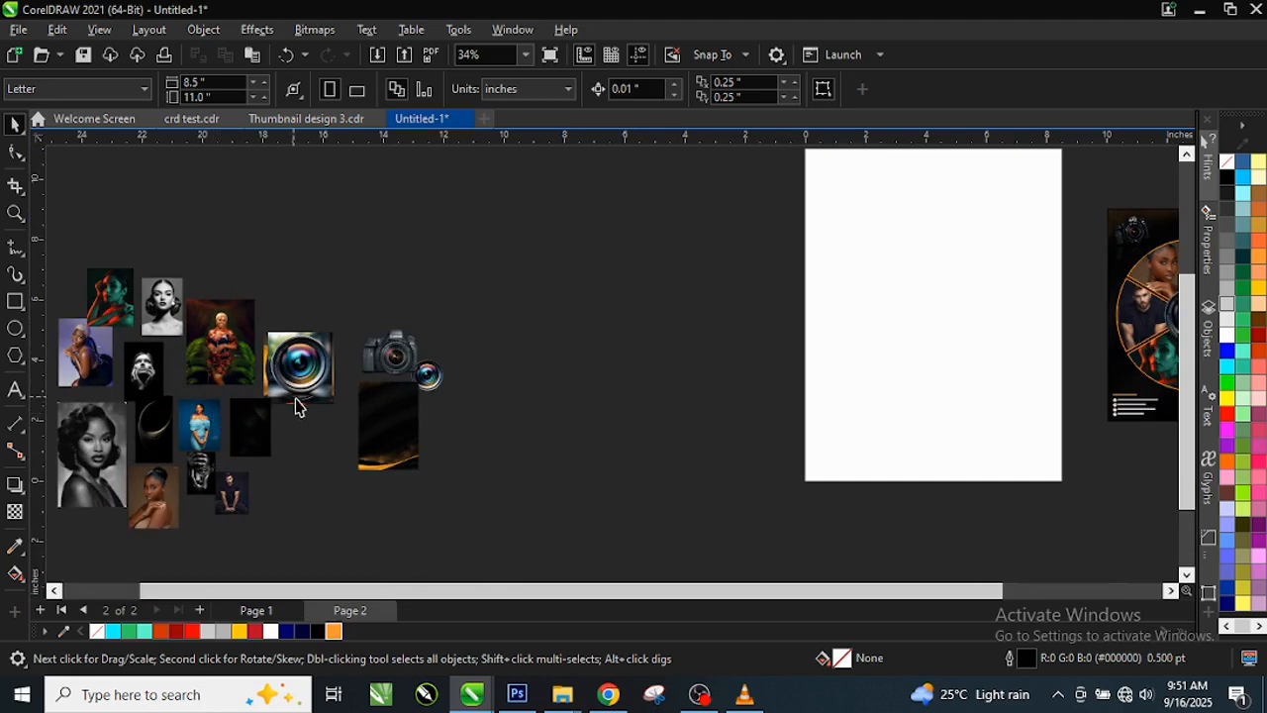
{"action": "scroll", "coordinate": [297, 407], "scroll_direction": "down", "scroll_amount": 1}
{"action": "scroll", "coordinate": [134, 421], "scroll_direction": "up", "scroll_amount": 2}
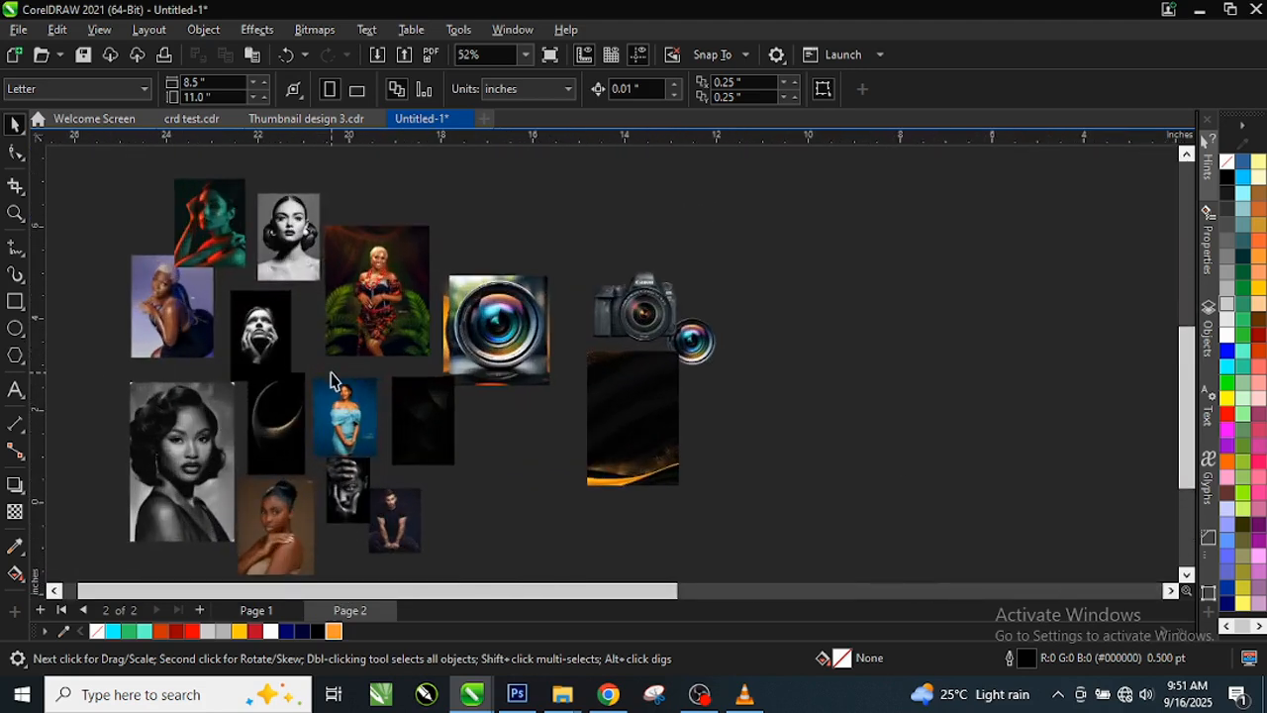
{"action": "scroll", "coordinate": [228, 371], "scroll_direction": "up", "scroll_amount": 3}
{"action": "scroll", "coordinate": [182, 352], "scroll_direction": "down", "scroll_amount": 3}
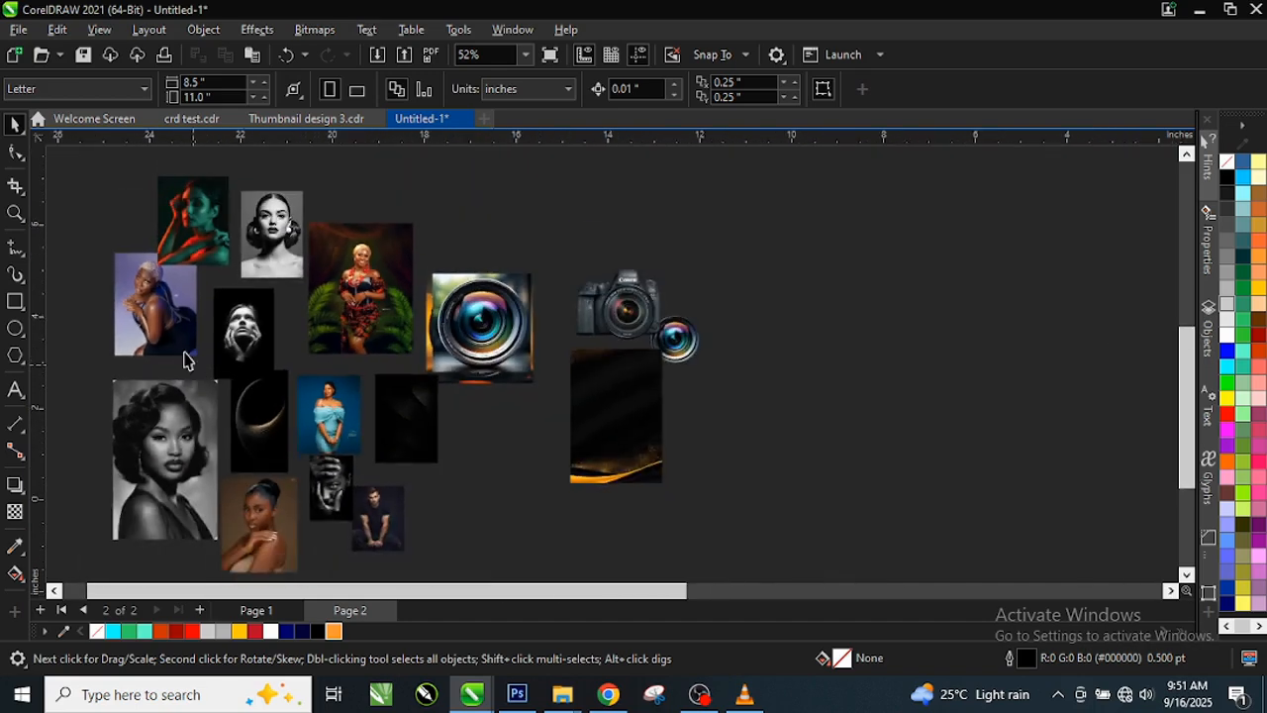
{"action": "scroll", "coordinate": [166, 257], "scroll_direction": "up", "scroll_amount": 1}
{"action": "scroll", "coordinate": [221, 311], "scroll_direction": "up", "scroll_amount": 1}
{"action": "scroll", "coordinate": [245, 364], "scroll_direction": "down", "scroll_amount": 2}
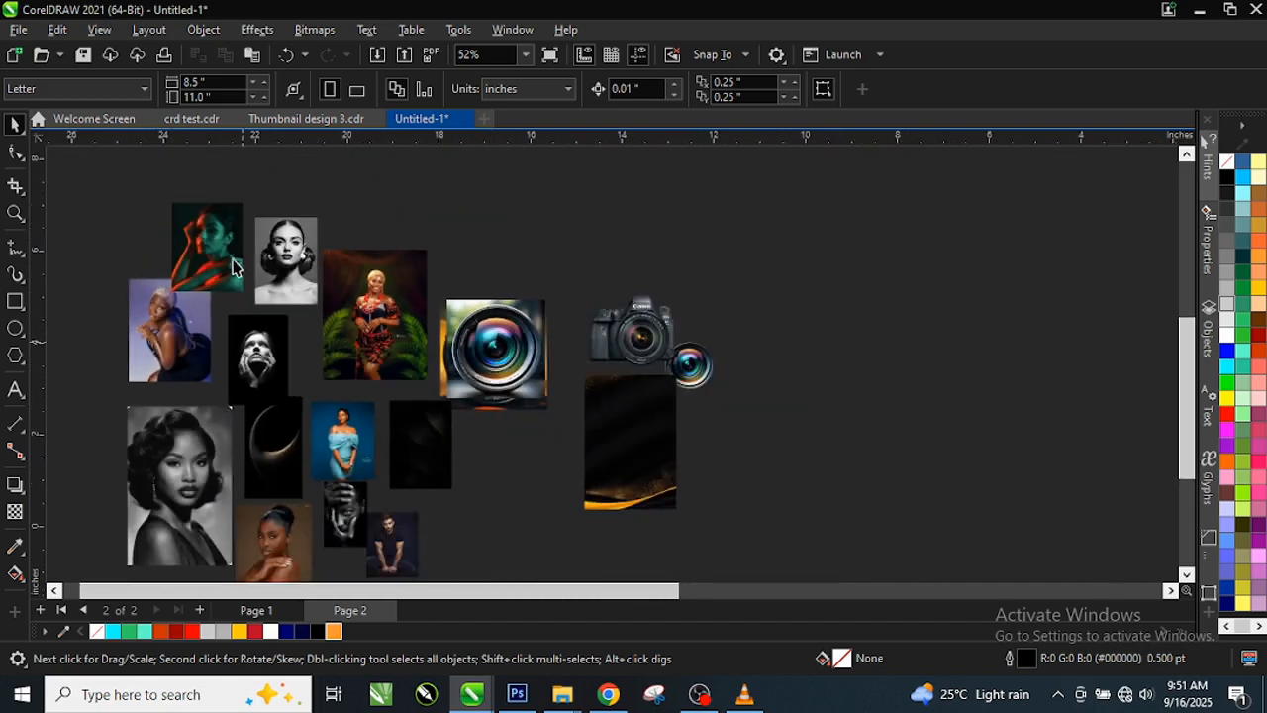
{"action": "scroll", "coordinate": [233, 265], "scroll_direction": "up", "scroll_amount": 2}
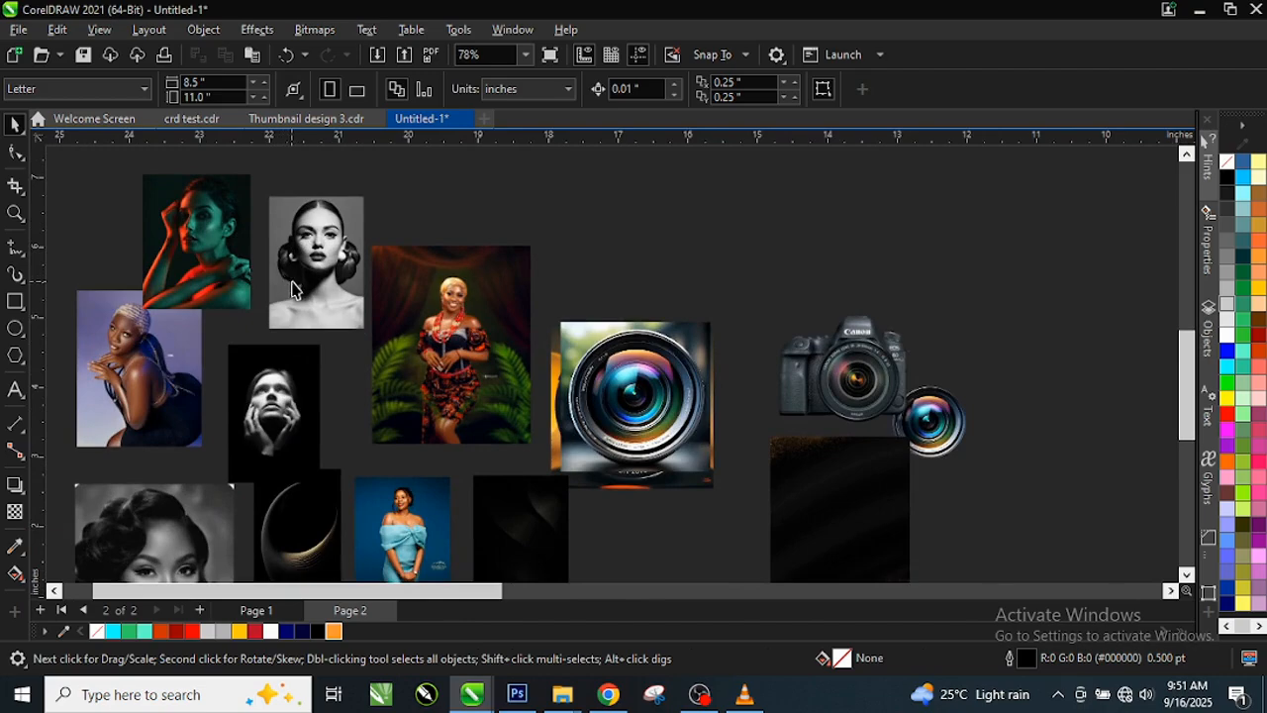
{"action": "scroll", "coordinate": [292, 289], "scroll_direction": "up", "scroll_amount": 4}
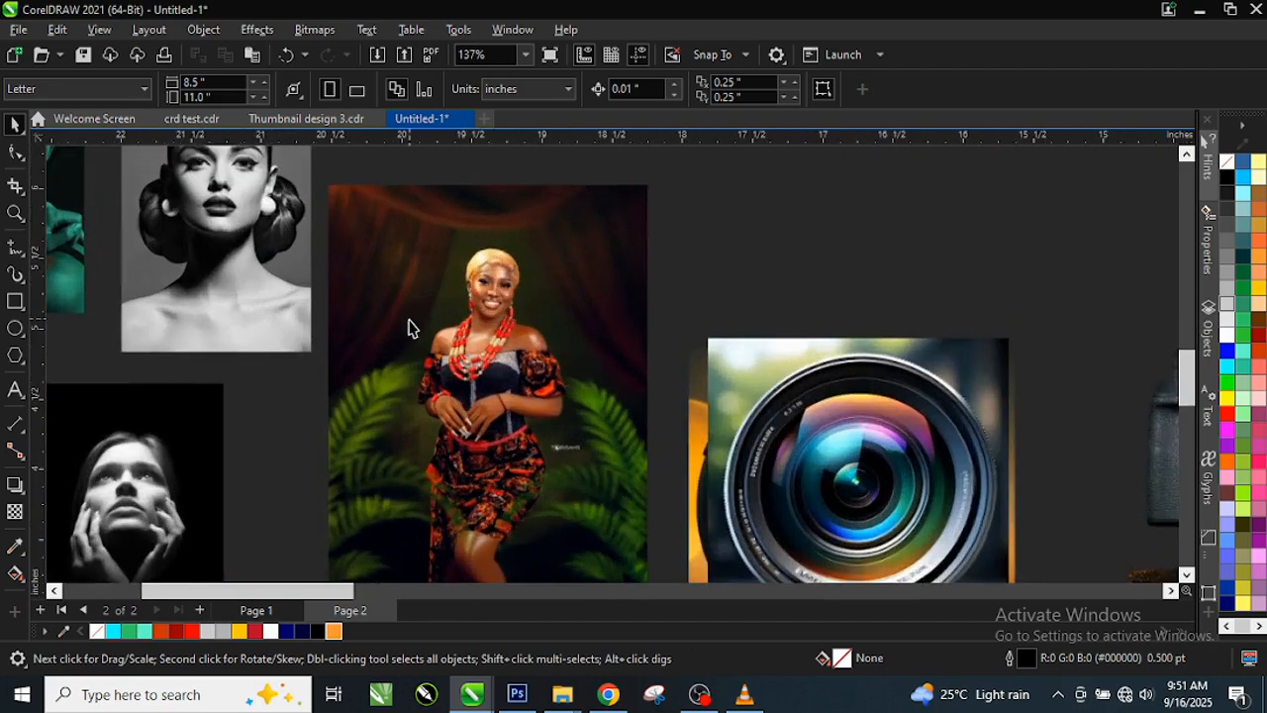
{"action": "scroll", "coordinate": [411, 328], "scroll_direction": "down", "scroll_amount": 3}
{"action": "scroll", "coordinate": [500, 429], "scroll_direction": "down", "scroll_amount": 1}
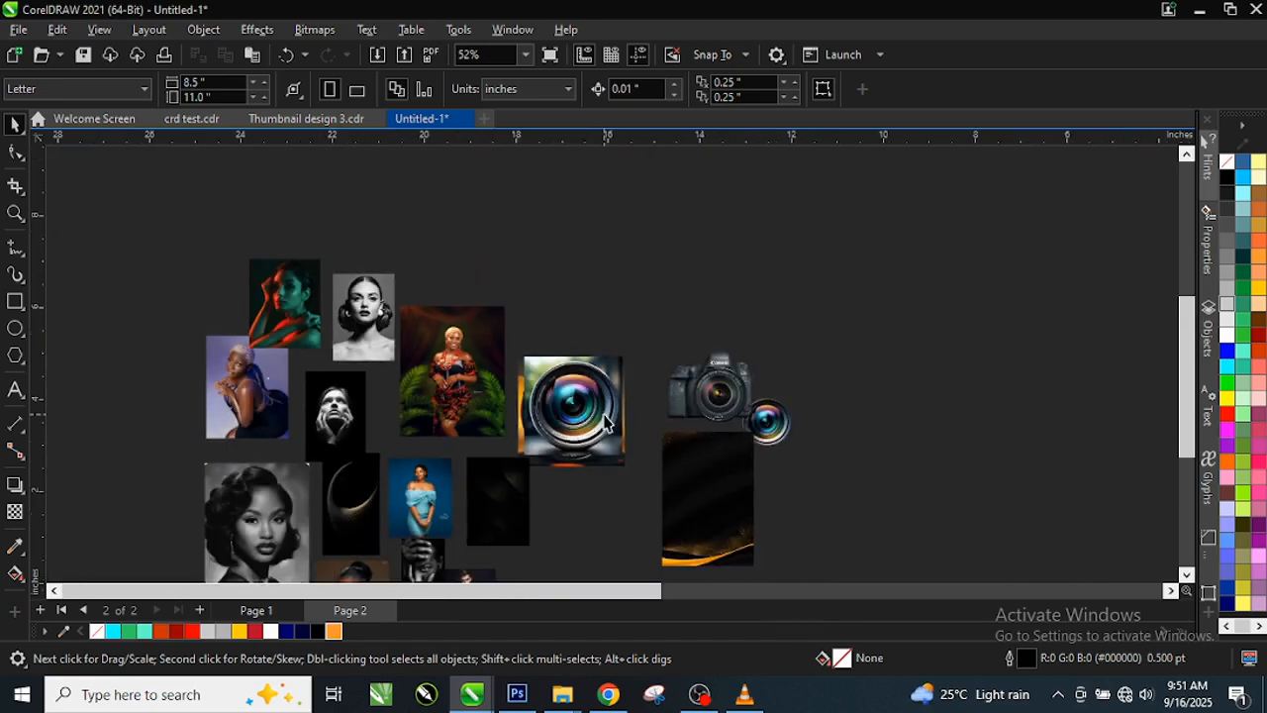
{"action": "scroll", "coordinate": [606, 423], "scroll_direction": "down", "scroll_amount": 2}
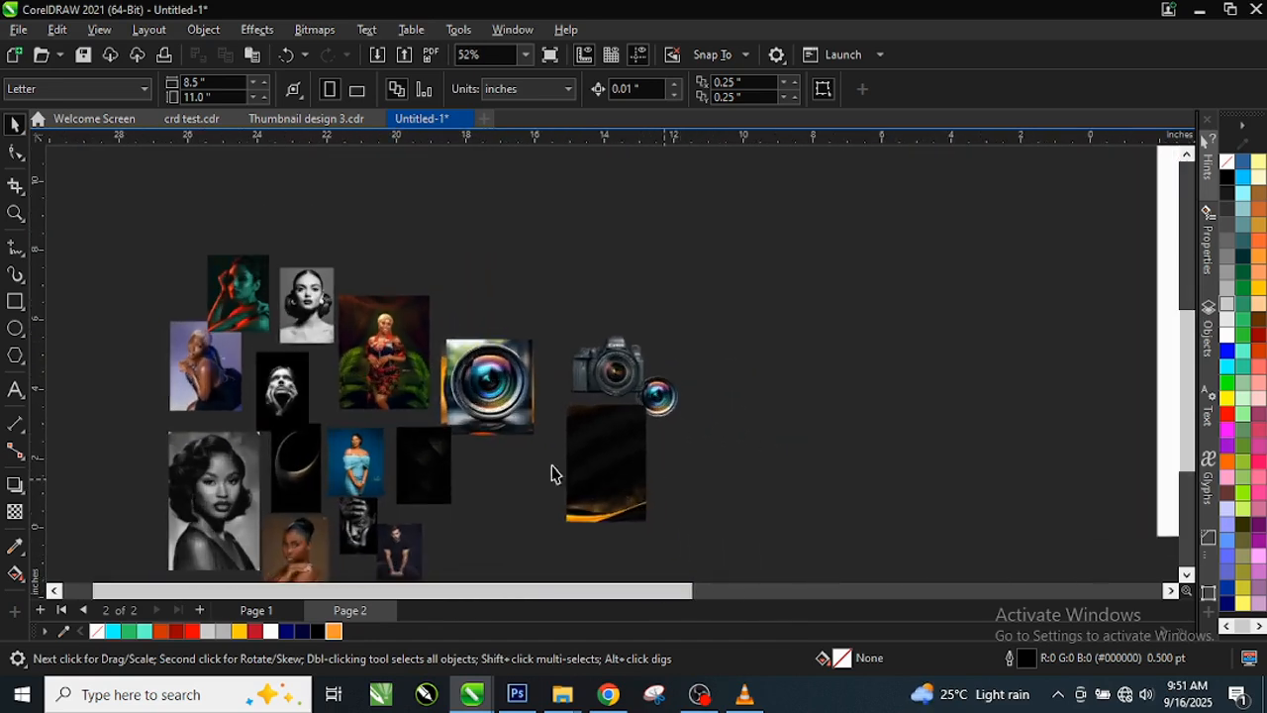
{"action": "scroll", "coordinate": [545, 467], "scroll_direction": "down", "scroll_amount": 3}
{"action": "scroll", "coordinate": [929, 421], "scroll_direction": "up", "scroll_amount": 1}
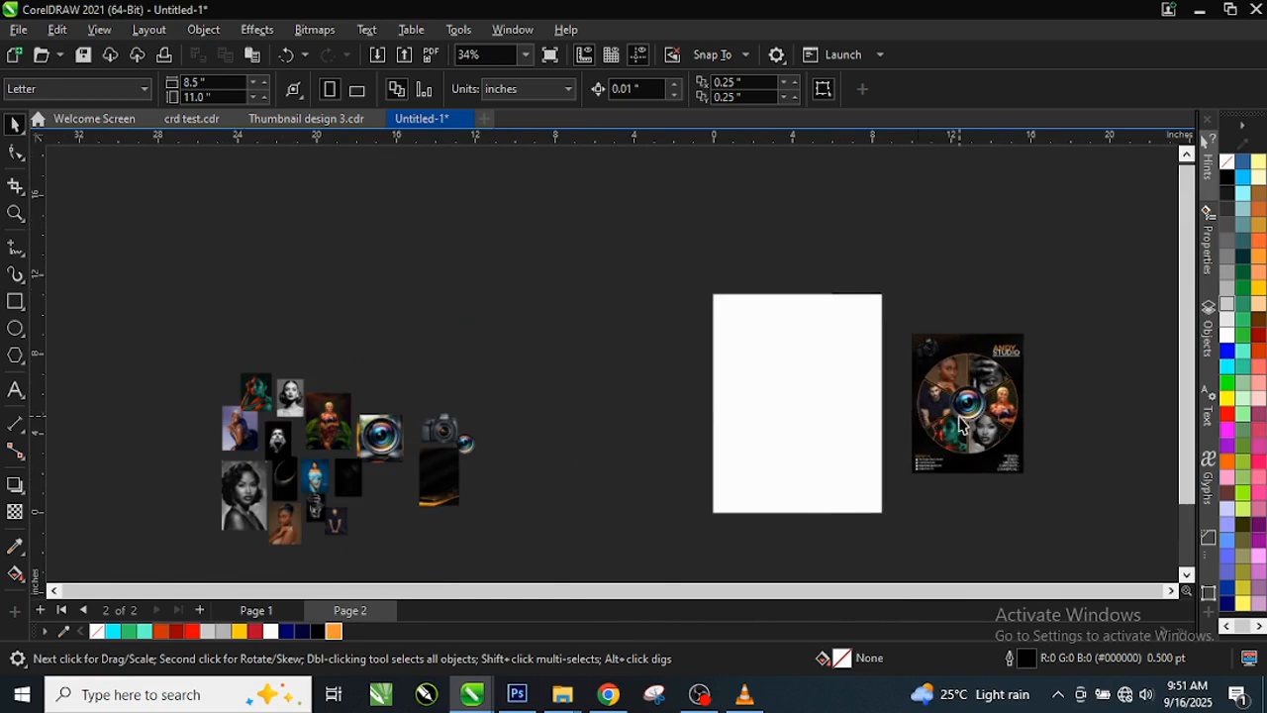
Step: Draw a rectangle about 4.9 by 7.1 inches on the blank page and undo the stray paste of the flyer
{"action": "left_click", "coordinate": [14, 305]}
{"action": "scroll", "coordinate": [905, 419], "scroll_direction": "up", "scroll_amount": 1}
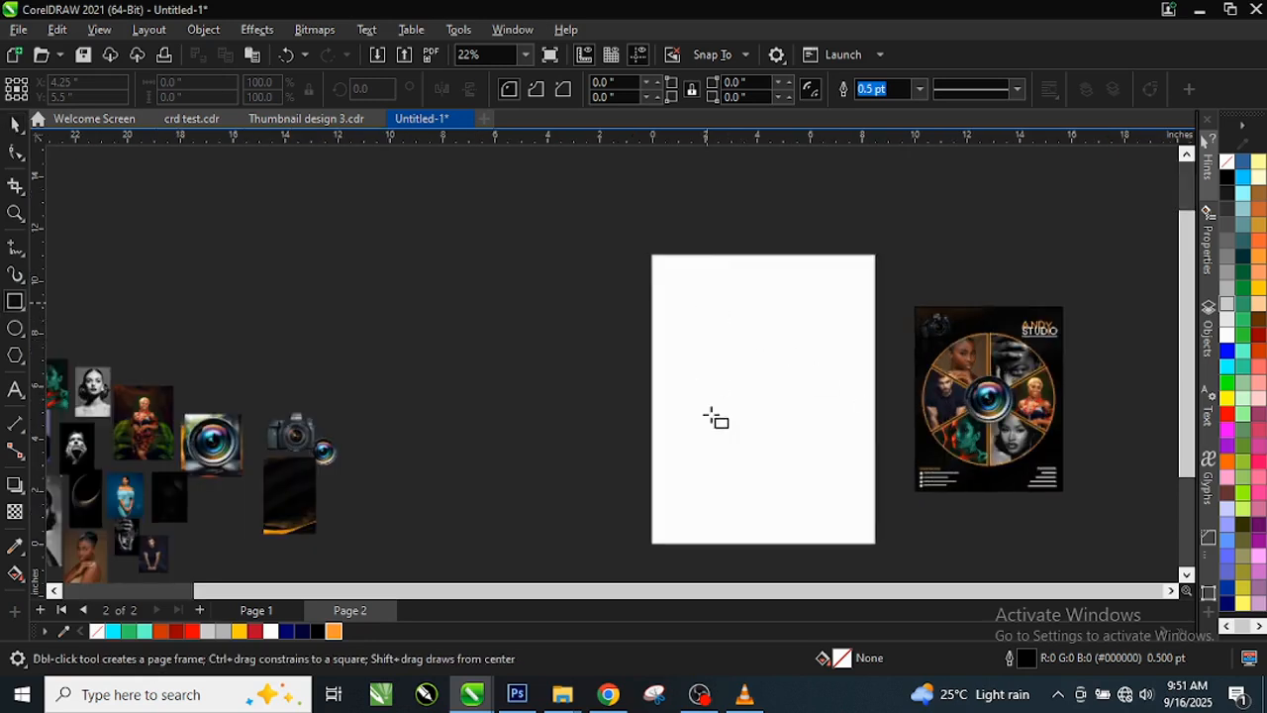
{"action": "left_click_drag", "start_coordinate": [706, 302], "coordinate": [836, 488]}
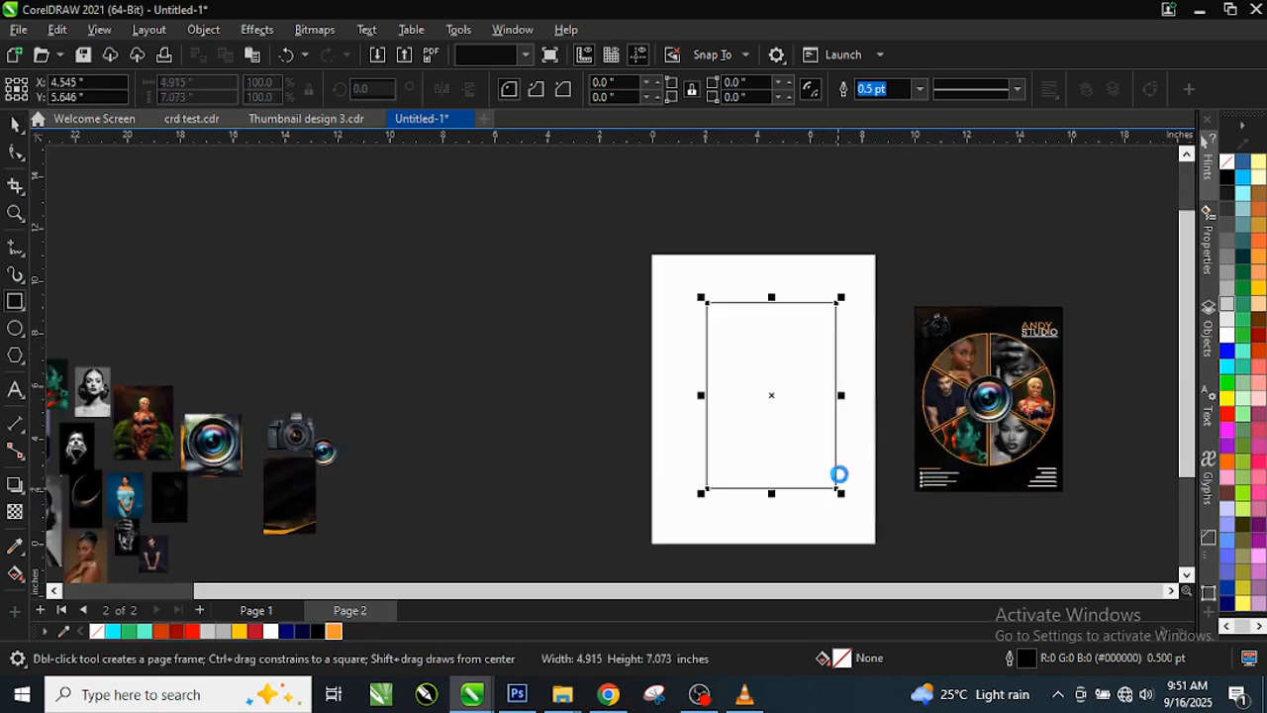
{"action": "key", "text": "ctrl+v"}
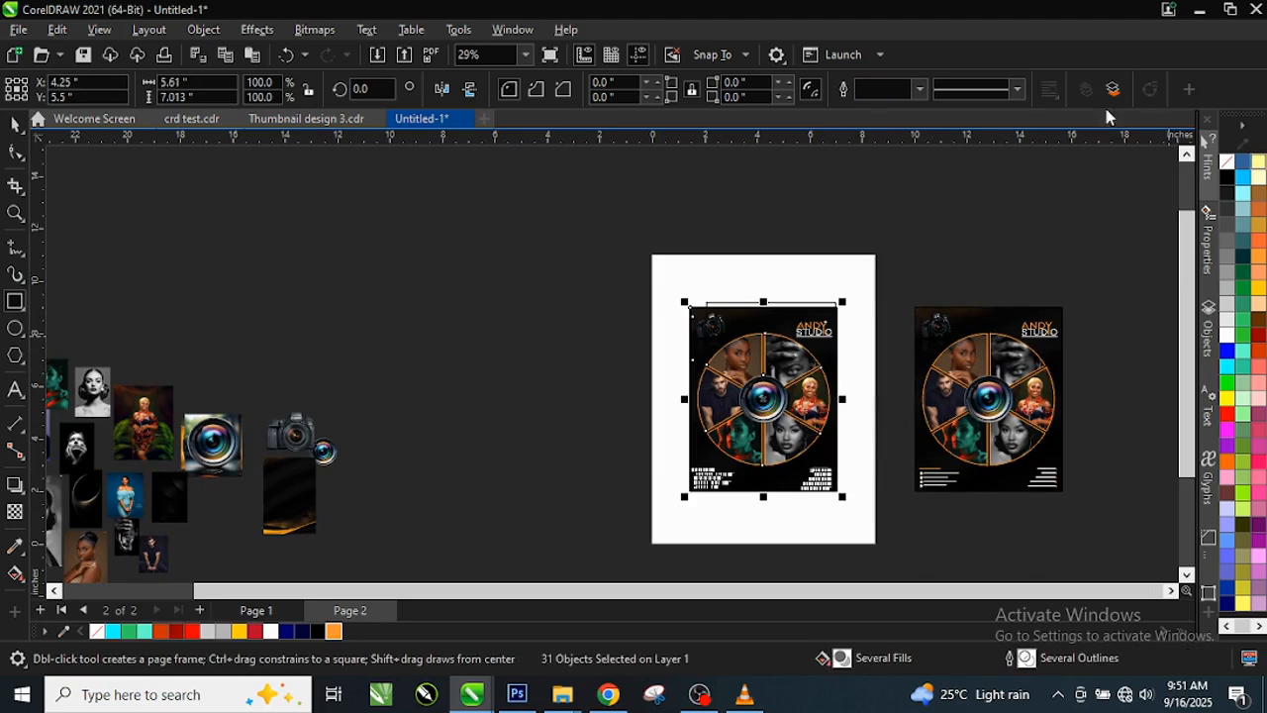
{"action": "key", "text": "ctrl+z"}
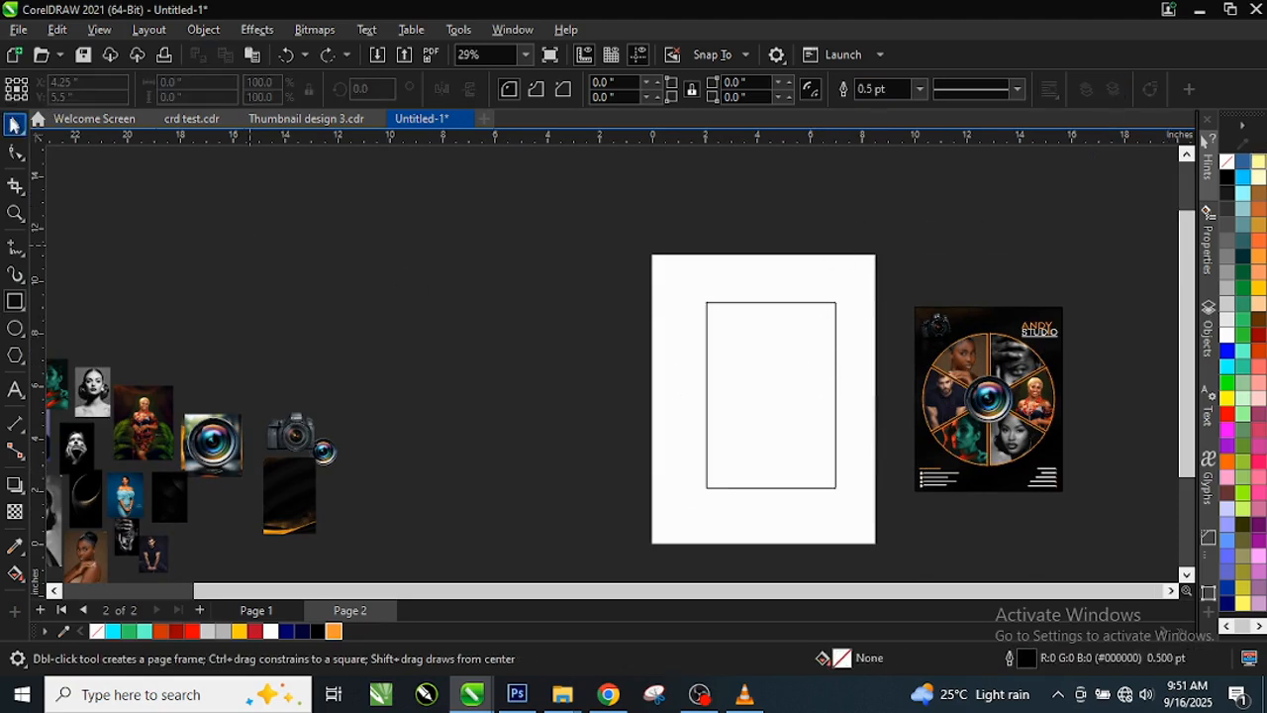
Step: Shift the blank rectangle horizontally toward the left edge of the page
{"action": "left_click", "coordinate": [14, 123]}
{"action": "scroll", "coordinate": [861, 424], "scroll_direction": "up", "scroll_amount": 2}
{"action": "left_click", "coordinate": [816, 397]}
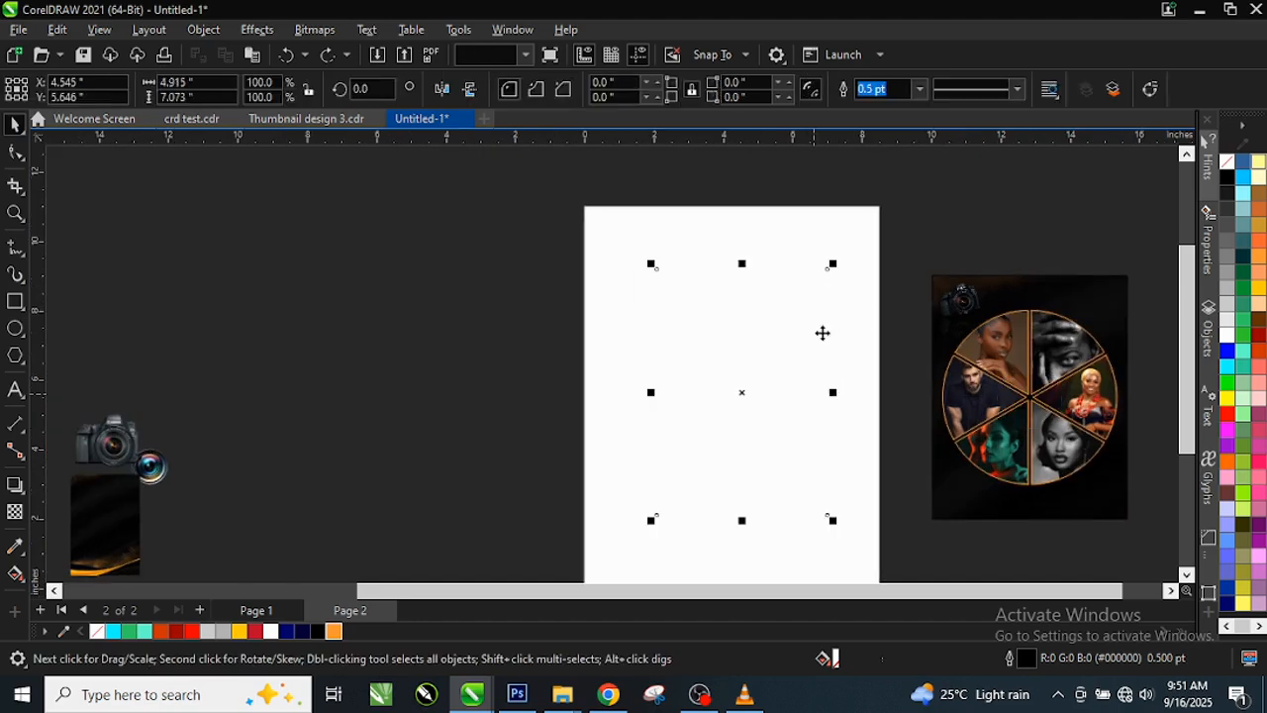
{"action": "left_click", "coordinate": [787, 376]}
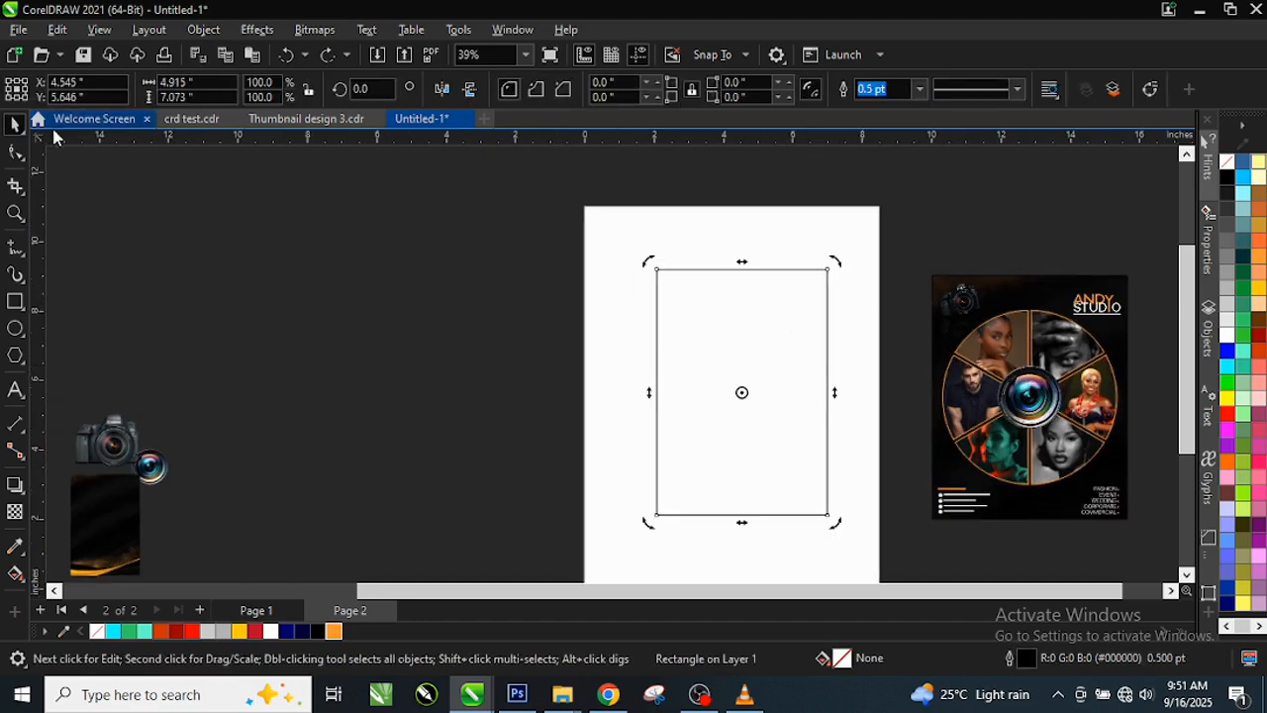
{"action": "left_click", "coordinate": [731, 396]}
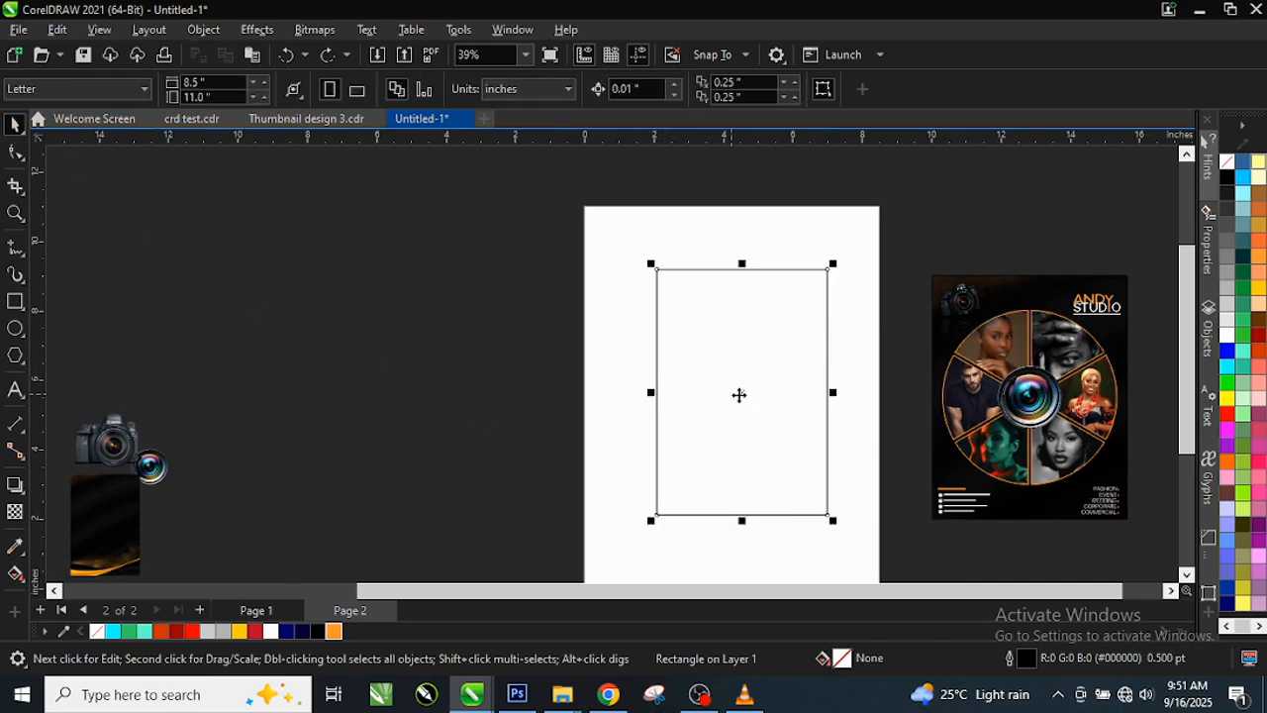
{"action": "left_click_drag", "start_coordinate": [722, 382], "coordinate": [683, 384]}
Step: Check the finished flyer's dimensions and set the blank rectangle to 5 inches wide and 7 inches high
{"action": "left_click", "coordinate": [1042, 295]}
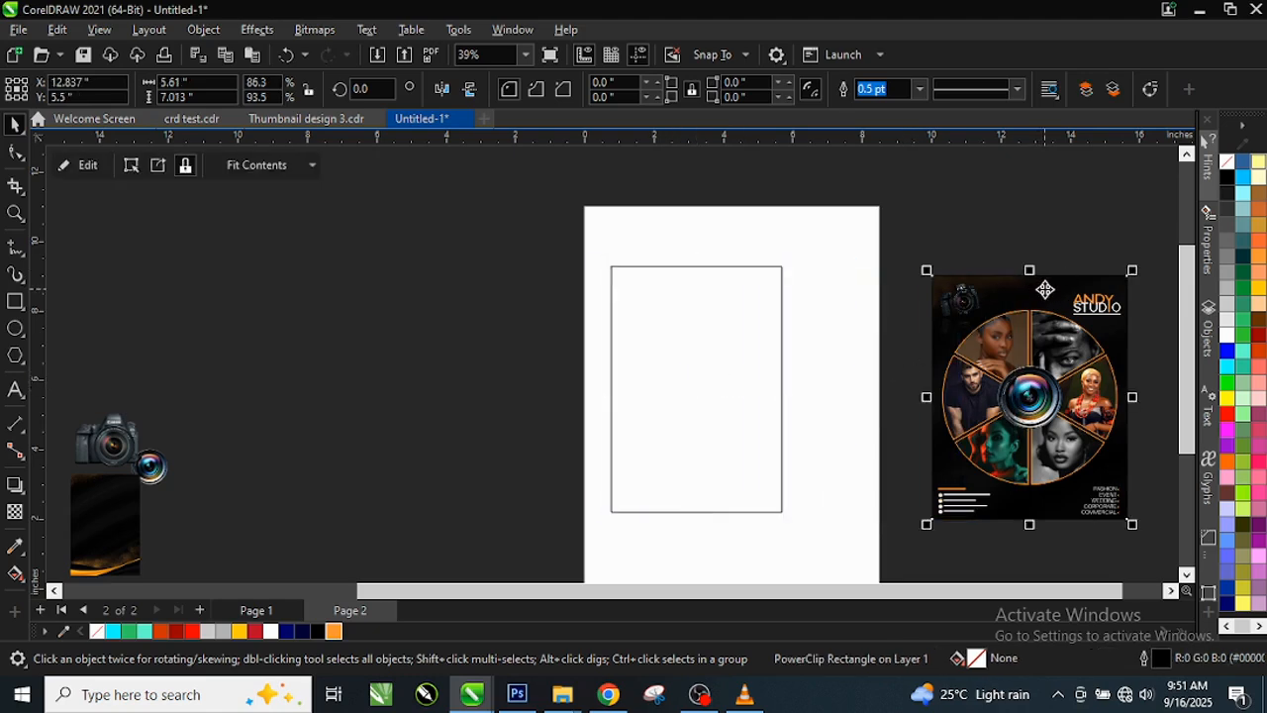
{"action": "left_click", "coordinate": [962, 230]}
{"action": "left_click", "coordinate": [1026, 296]}
{"action": "left_click", "coordinate": [608, 289]}
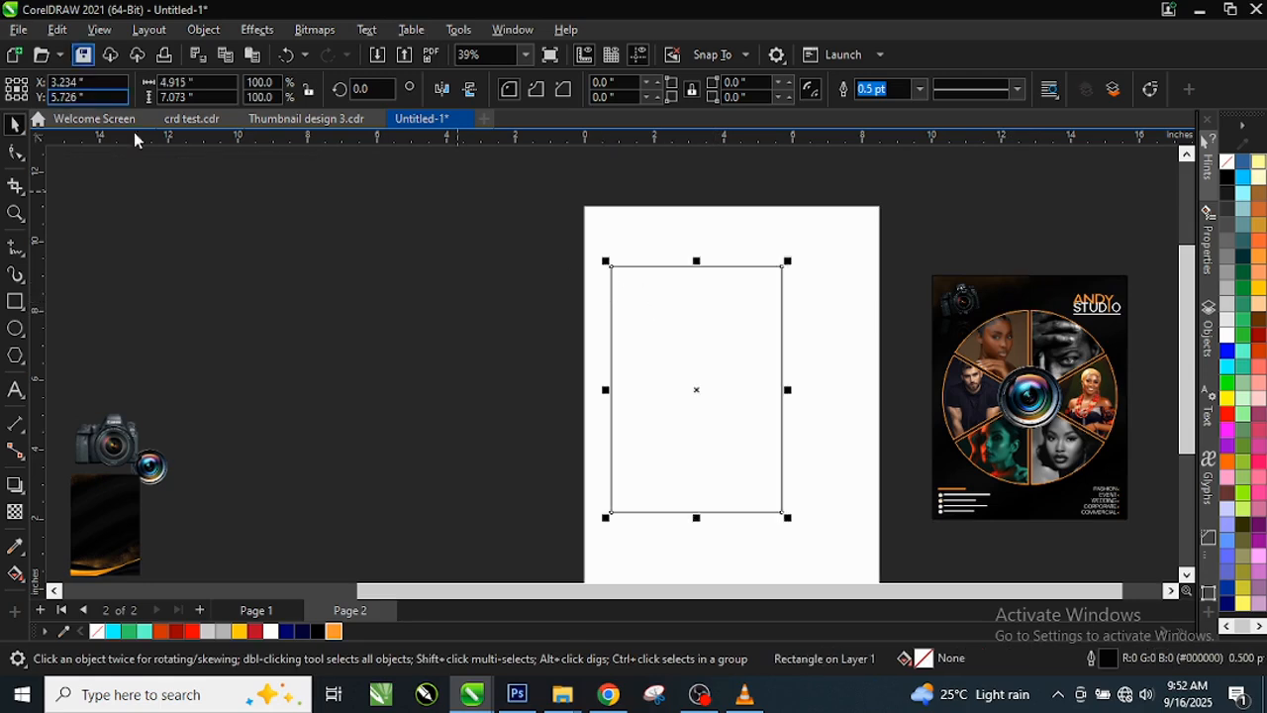
{"action": "double_click", "coordinate": [208, 85]}
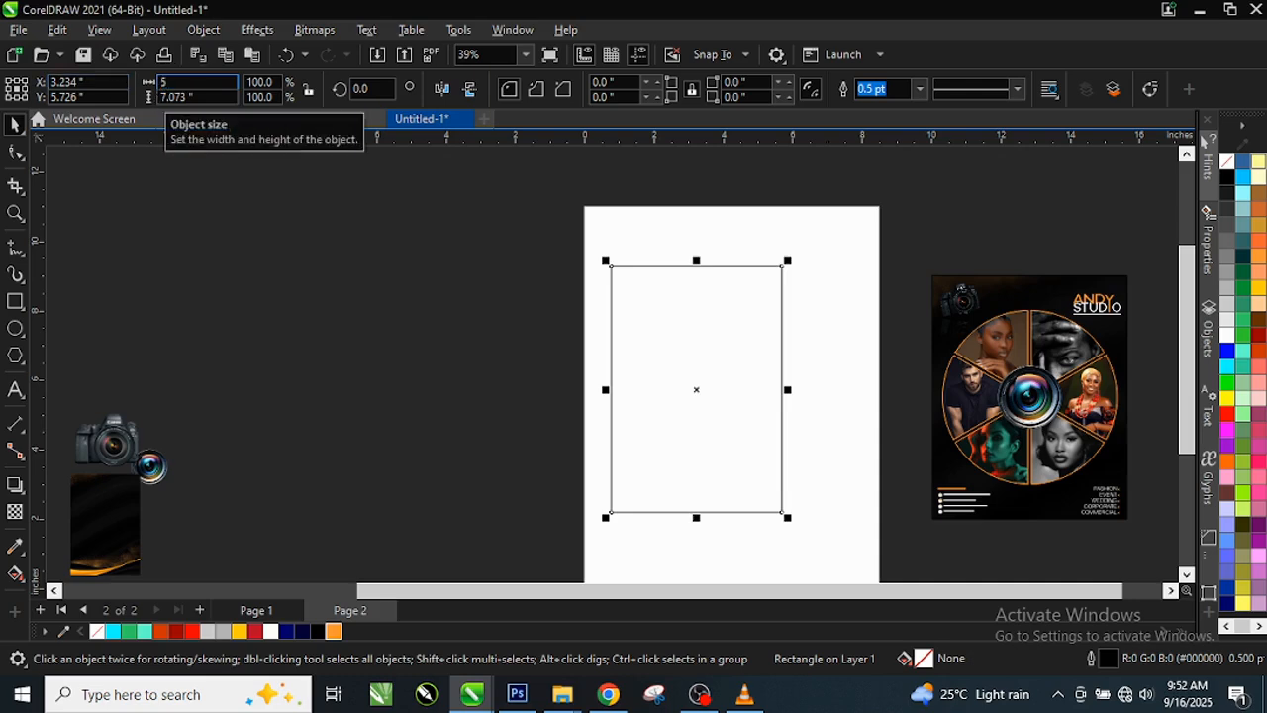
{"action": "key", "text": "Tab"}
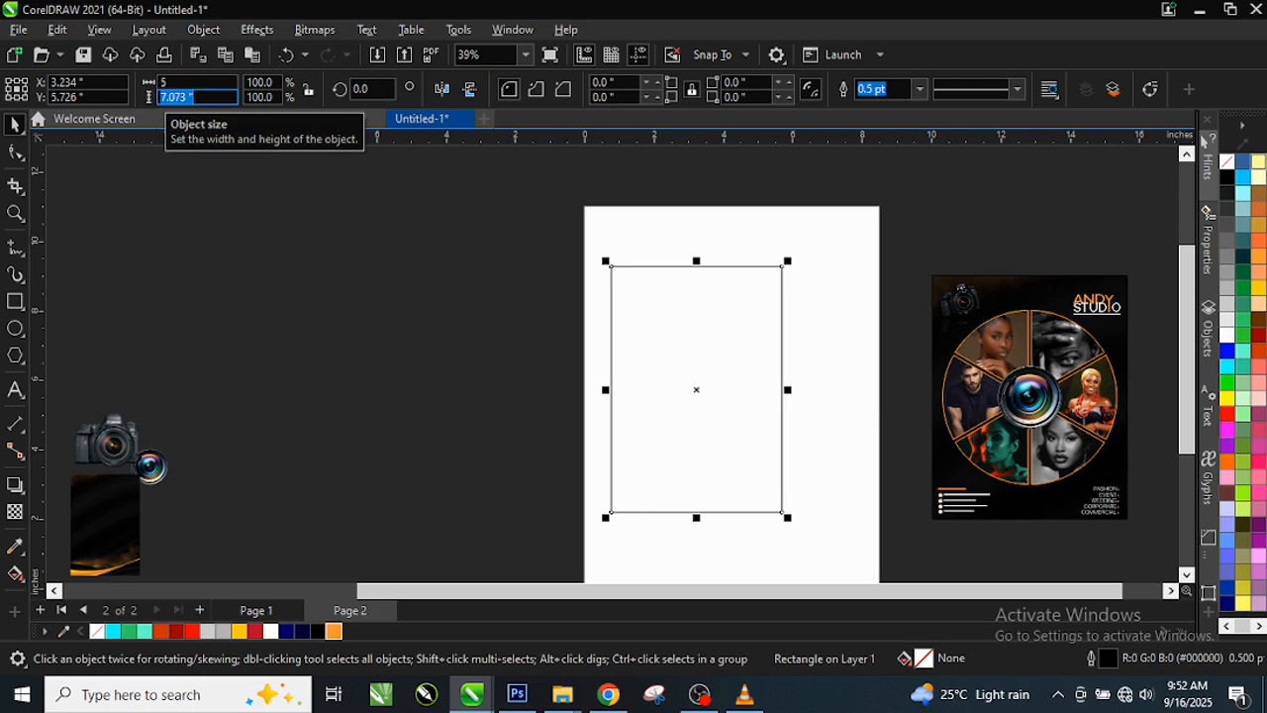
{"action": "type", "text": "7"}
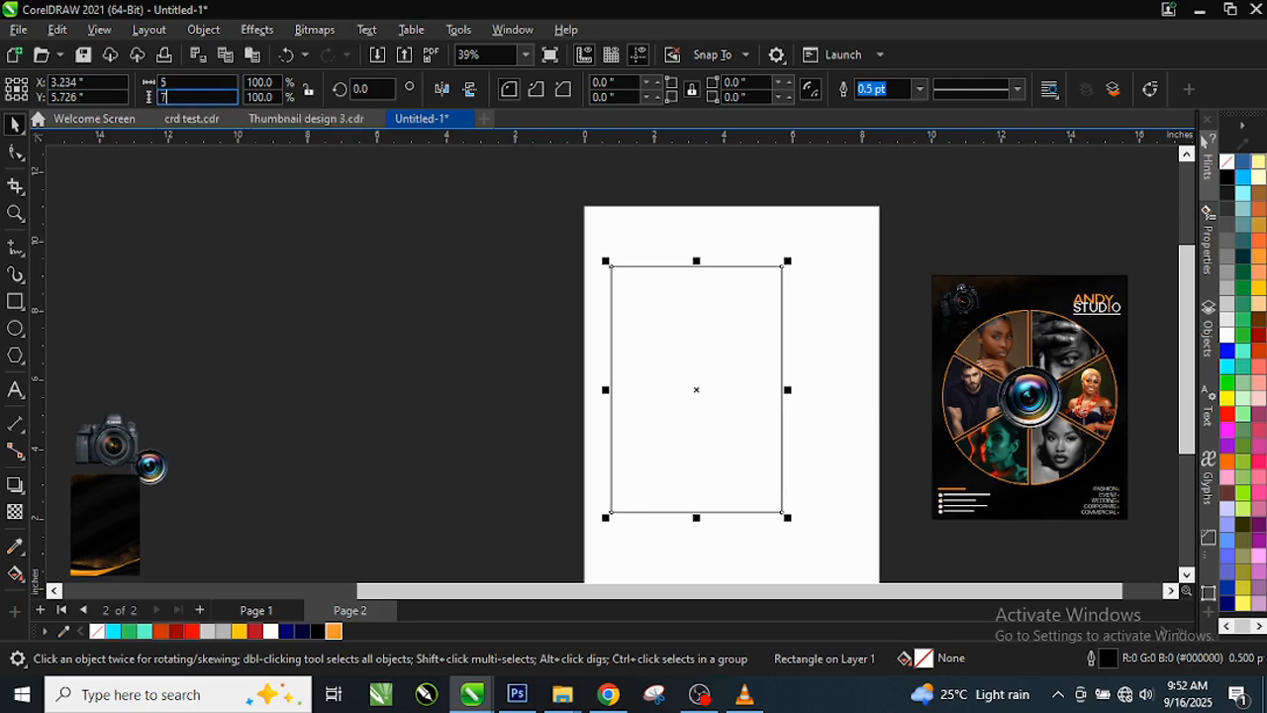
{"action": "key", "text": "Return"}
Step: Compare with the finished flyer's size and set the blank rectangle's width to 5.6 inches
{"action": "left_click", "coordinate": [993, 301]}
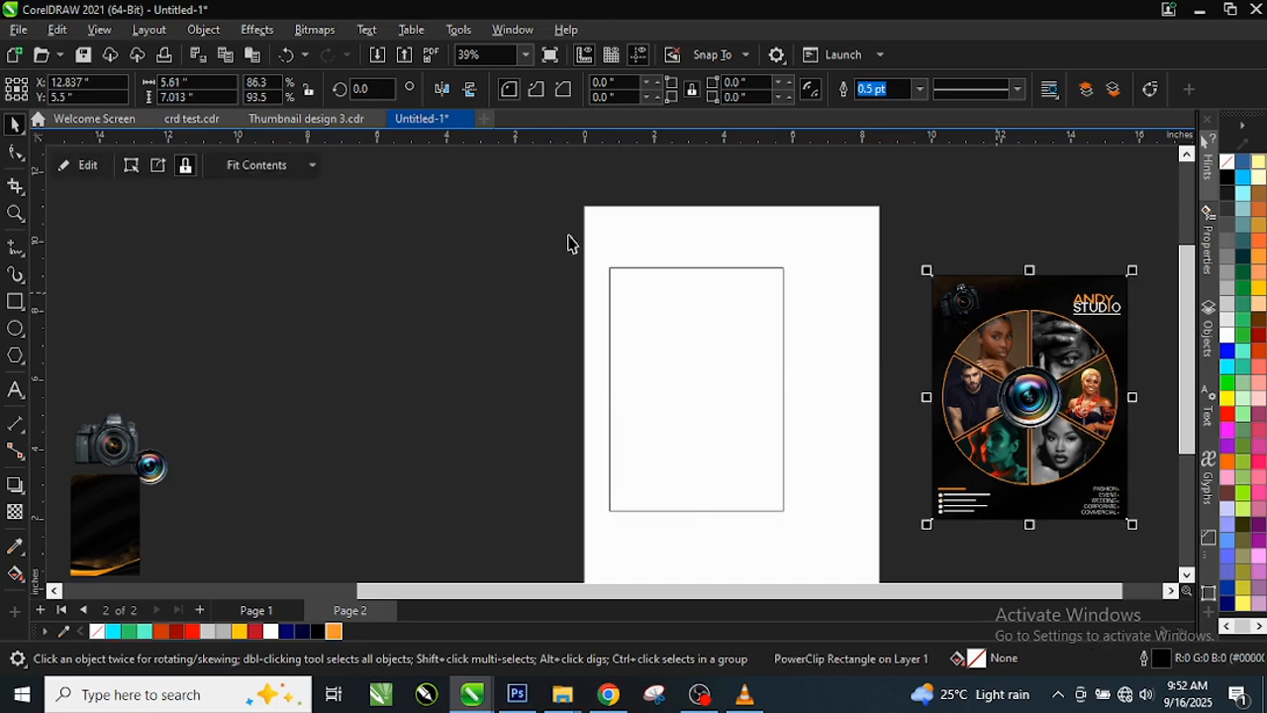
{"action": "left_click", "coordinate": [706, 307]}
{"action": "left_click", "coordinate": [198, 83]}
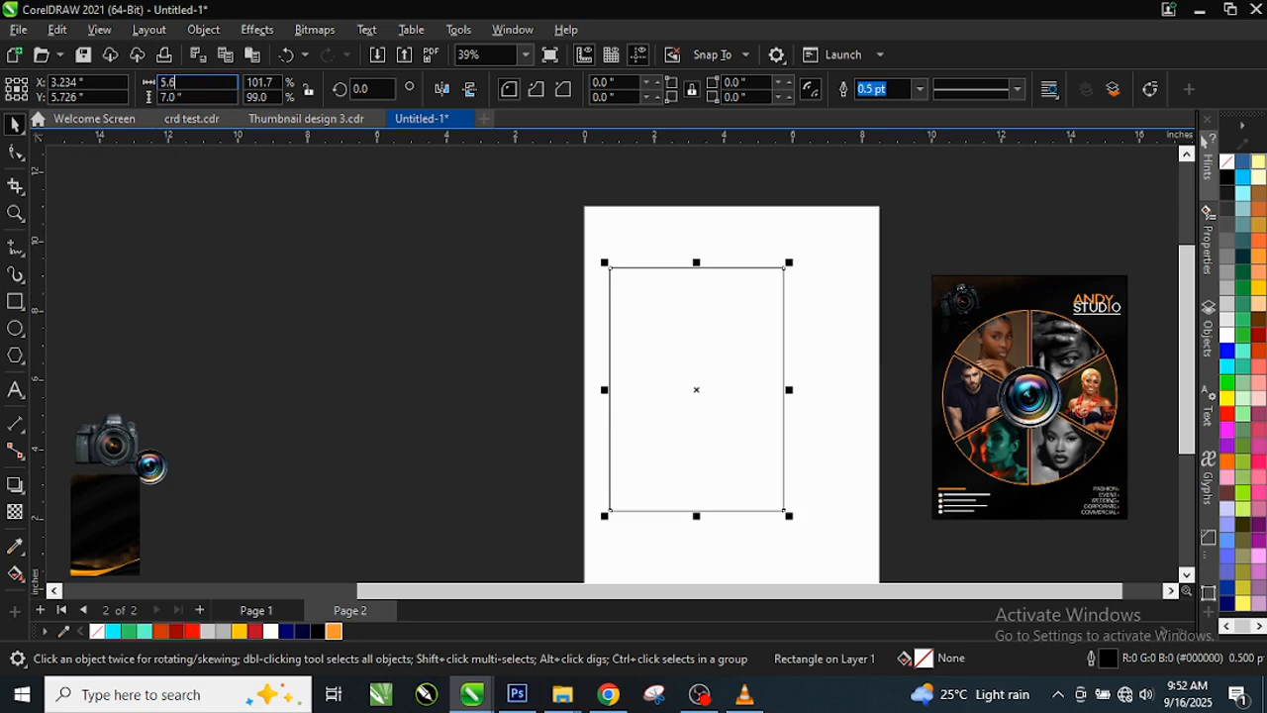
{"action": "type", "text": "5.6"}
{"action": "key", "text": "Return"}
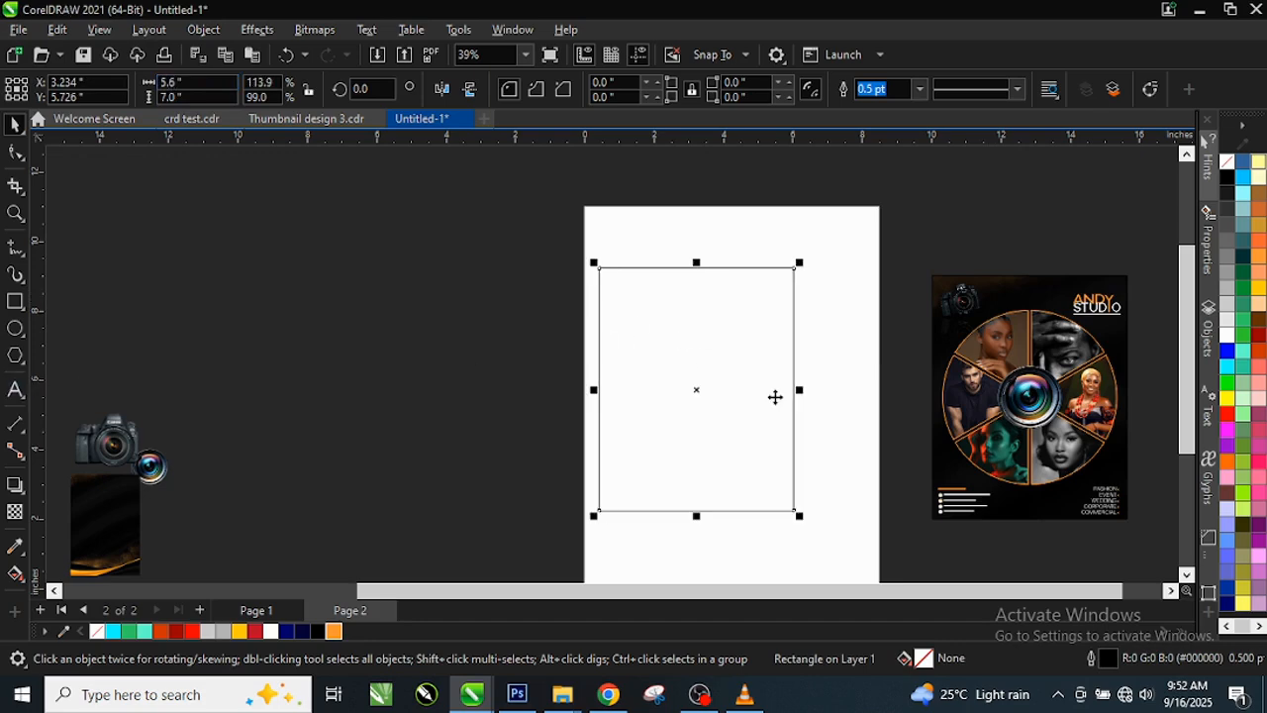
Step: Center the blank rectangle on the page
{"action": "scroll", "coordinate": [773, 397], "scroll_direction": "up", "scroll_amount": 2}
{"action": "left_click", "coordinate": [747, 385]}
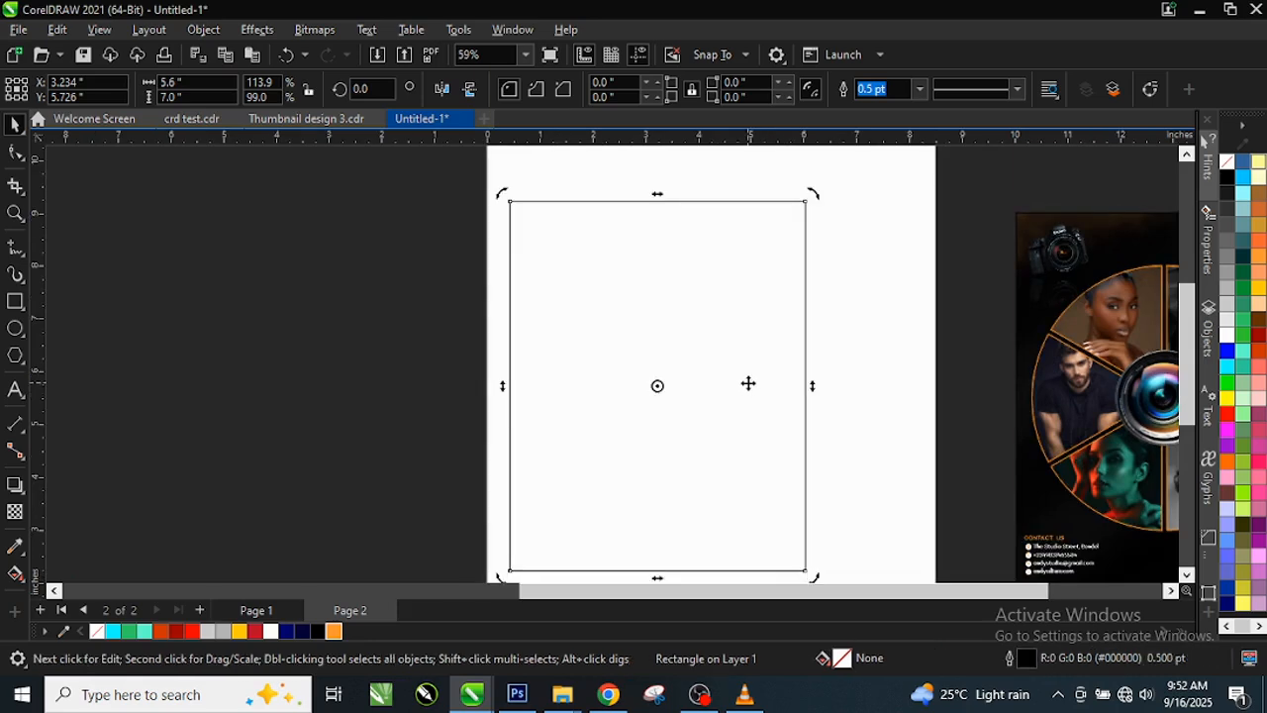
{"action": "left_click", "coordinate": [789, 354]}
{"action": "key", "text": "p"}
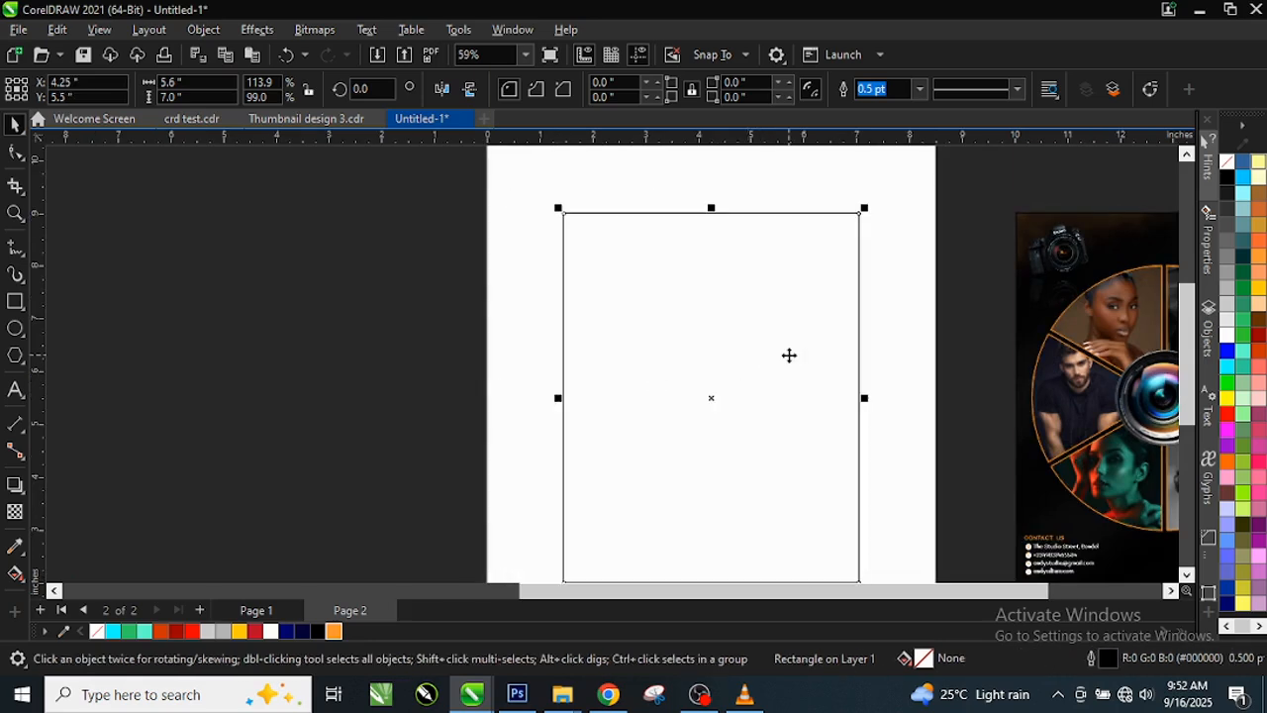
Step: Look through the preset page sizes, including A5, and return to the blank rectangle
{"action": "scroll", "coordinate": [471, 394], "scroll_direction": "down", "scroll_amount": 1}
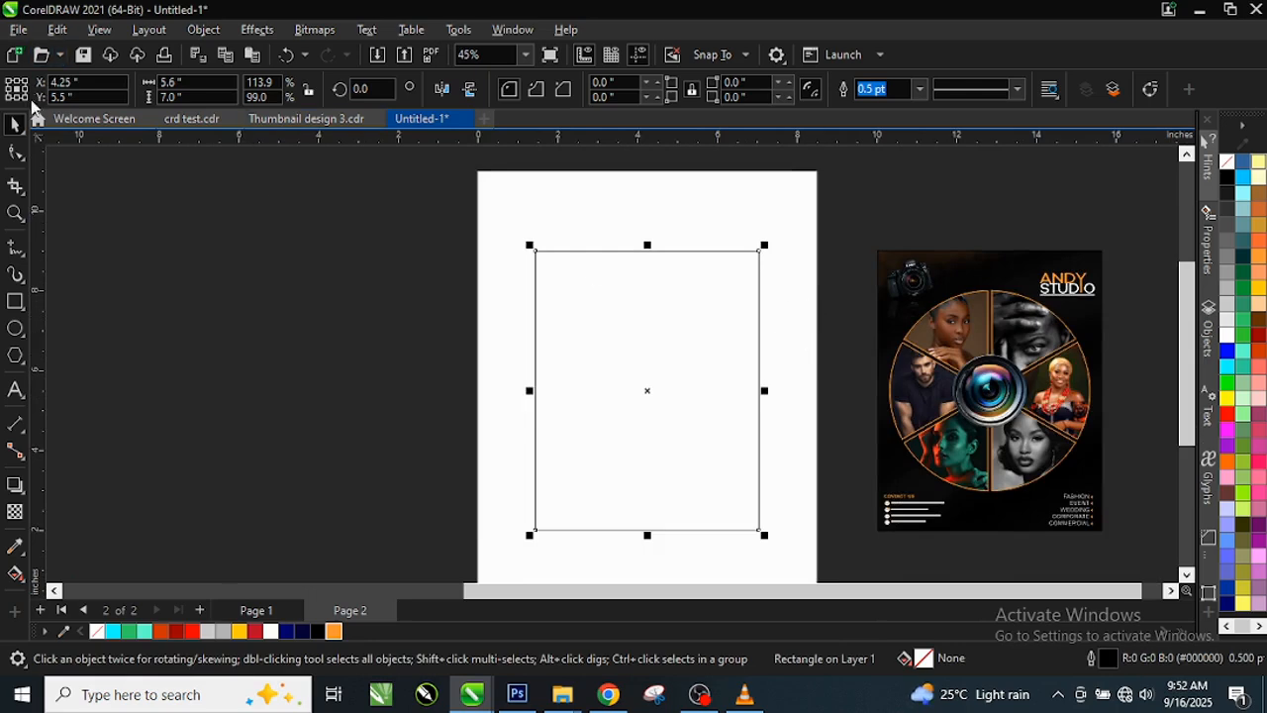
{"action": "left_click", "coordinate": [117, 239]}
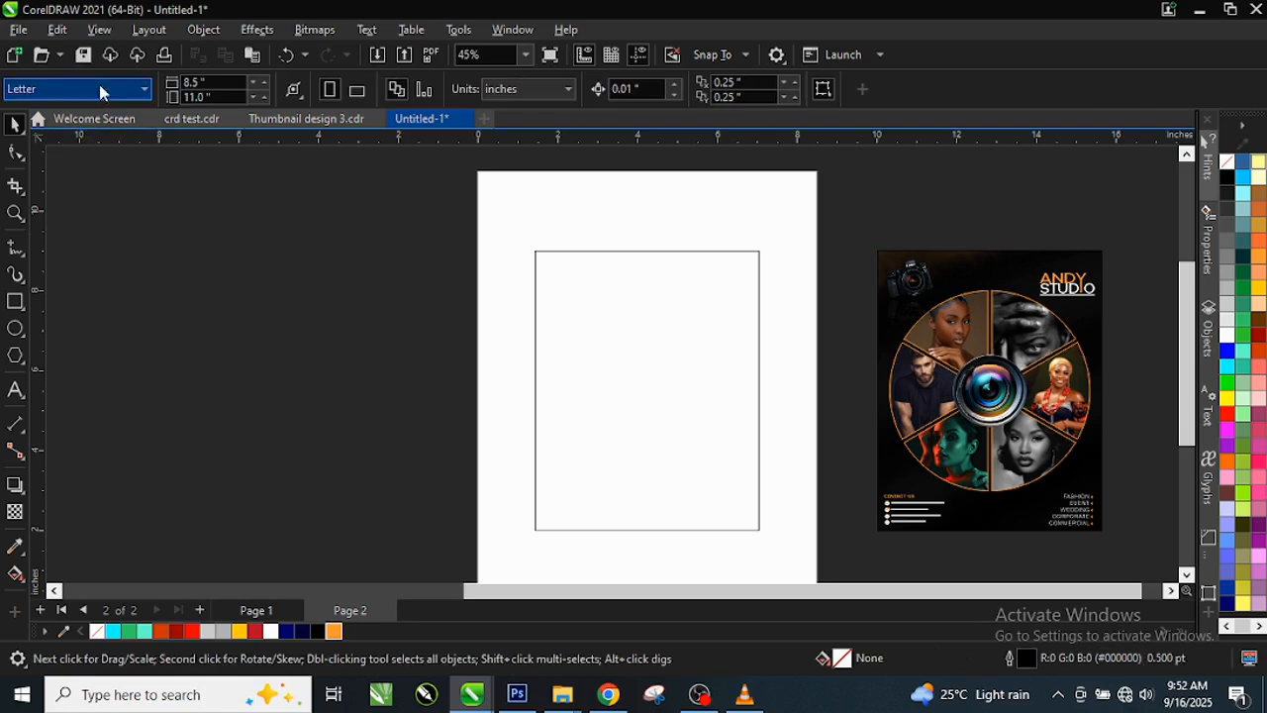
{"action": "left_click", "coordinate": [102, 92]}
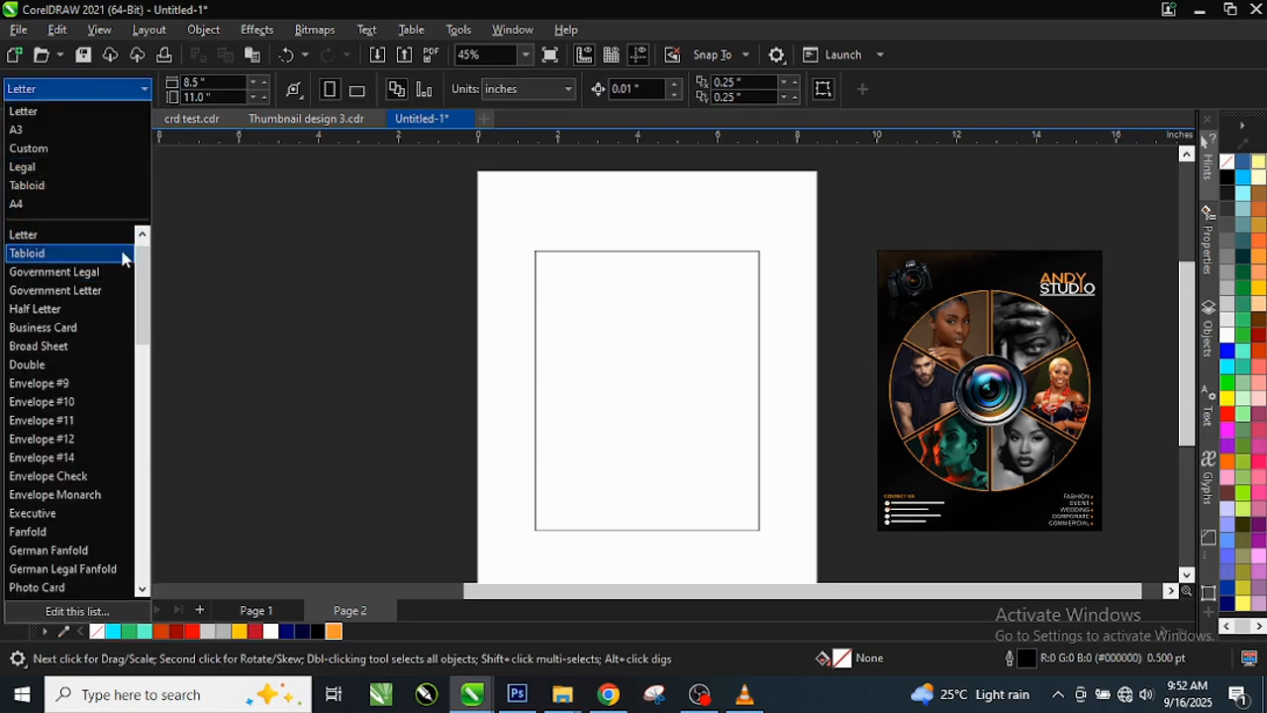
{"action": "left_click_drag", "start_coordinate": [147, 265], "coordinate": [147, 428]}
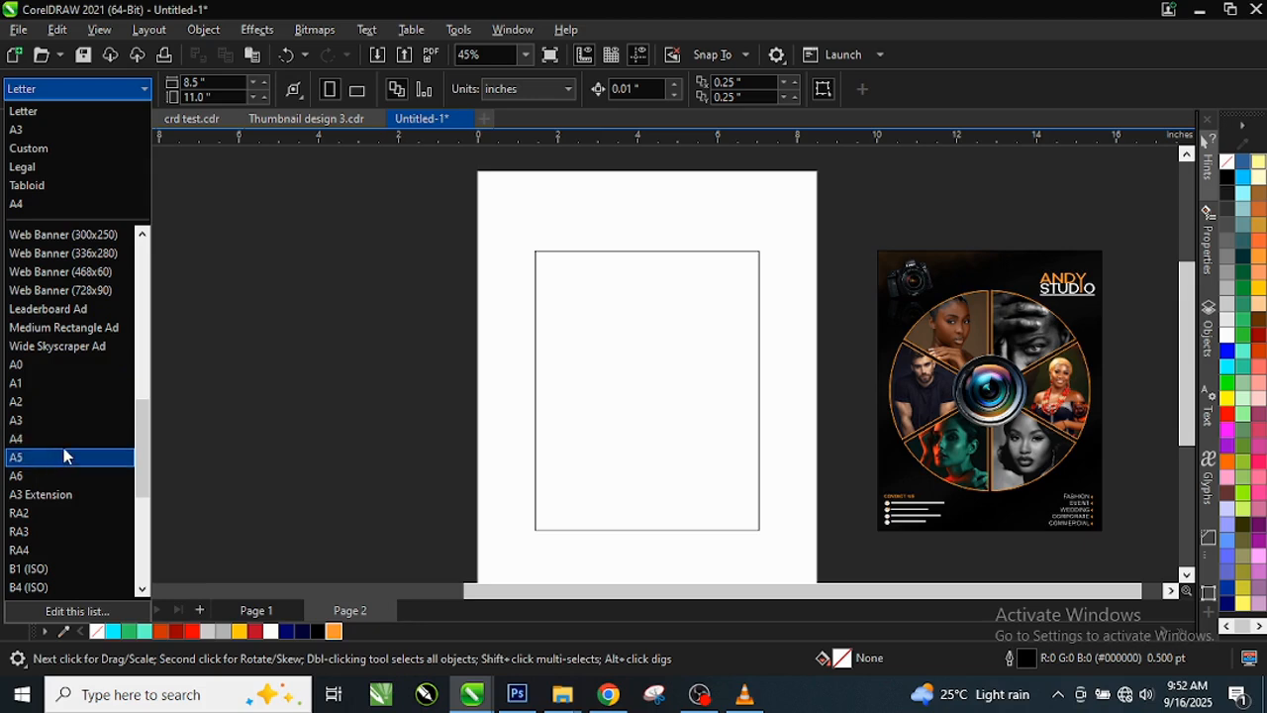
{"action": "left_click", "coordinate": [612, 354]}
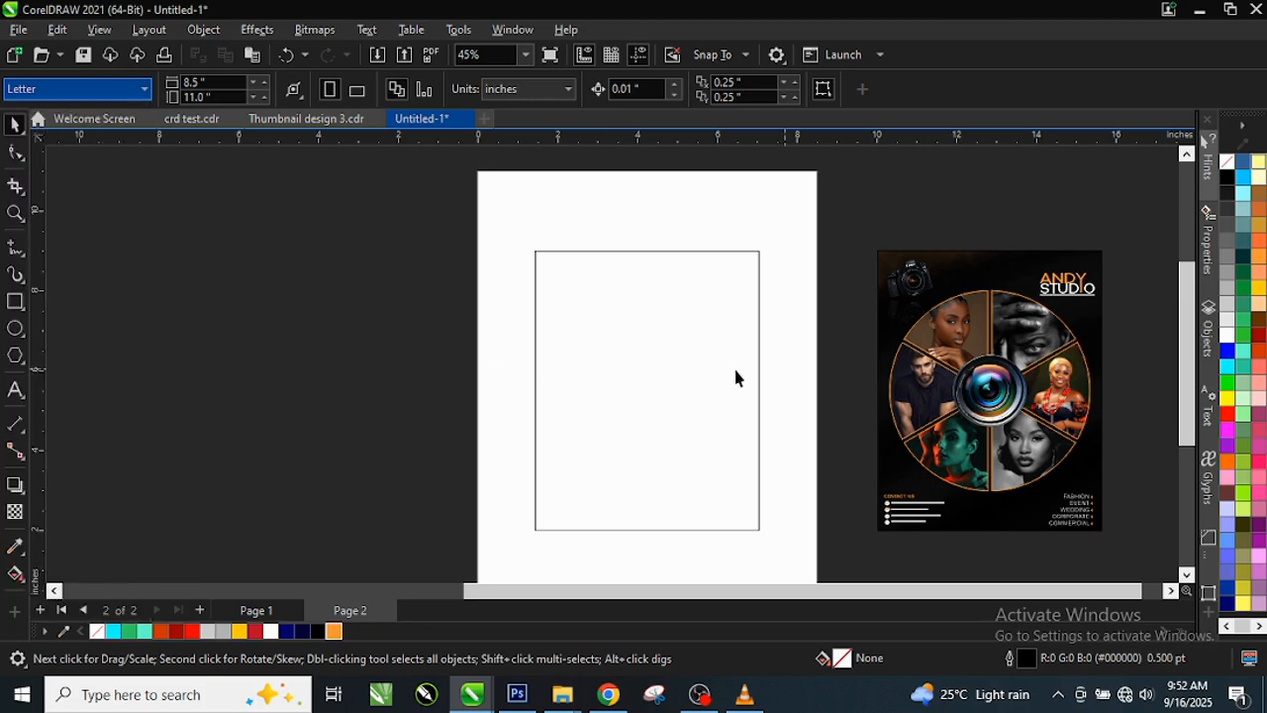
{"action": "scroll", "coordinate": [733, 365], "scroll_direction": "up", "scroll_amount": 1}
{"action": "scroll", "coordinate": [659, 346], "scroll_direction": "down", "scroll_amount": 2}
{"action": "scroll", "coordinate": [727, 362], "scroll_direction": "up", "scroll_amount": 2}
{"action": "left_click", "coordinate": [673, 354]}
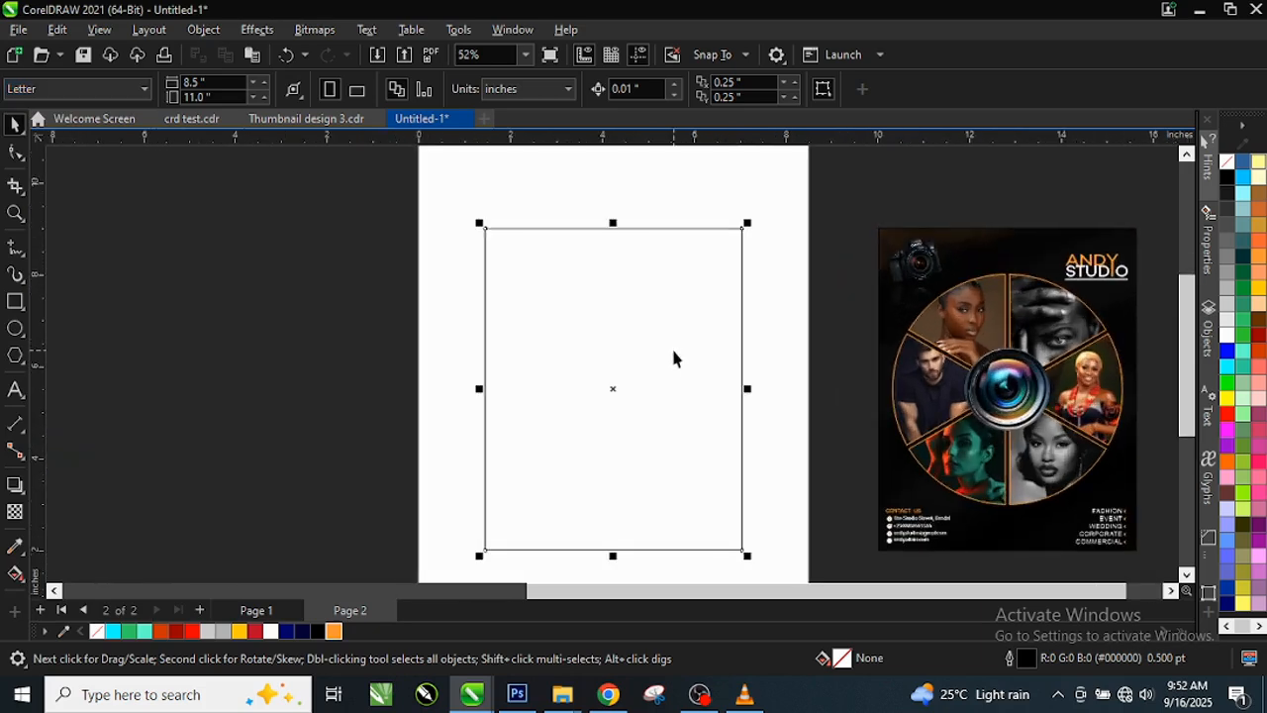
{"action": "scroll", "coordinate": [693, 336], "scroll_direction": "down", "scroll_amount": 1}
{"action": "scroll", "coordinate": [663, 320], "scroll_direction": "down", "scroll_amount": 1}
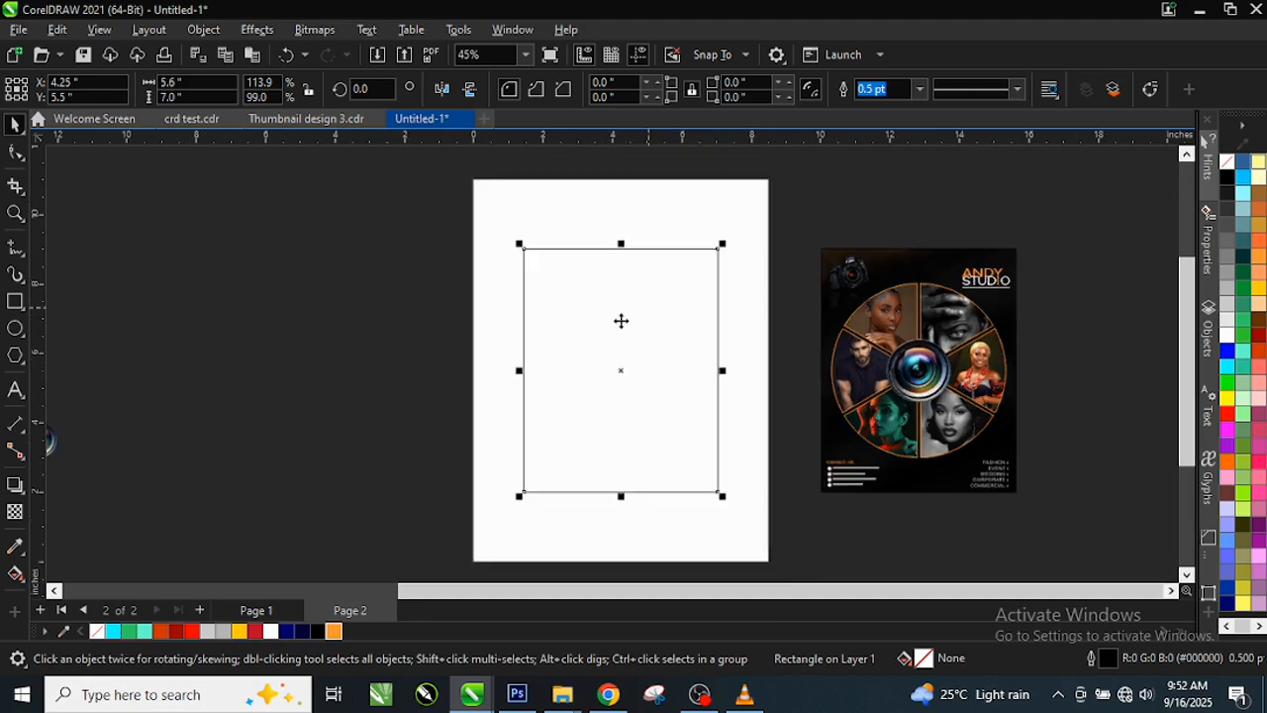
Step: Place a copy of the dark gold-wave background image over the rectangle and enlarge it to about 4.33 by 6.34 inches
{"action": "scroll", "coordinate": [583, 341], "scroll_direction": "down", "scroll_amount": 2}
{"action": "mouse_move", "coordinate": [127, 458]}
{"action": "left_mouse_down"}
{"action": "mouse_move", "coordinate": [544, 385]}
{"action": "mouse_move", "coordinate": [577, 344]}
{"action": "left_mouse_up"}
{"action": "scroll", "coordinate": [620, 290], "scroll_direction": "up", "scroll_amount": 3}
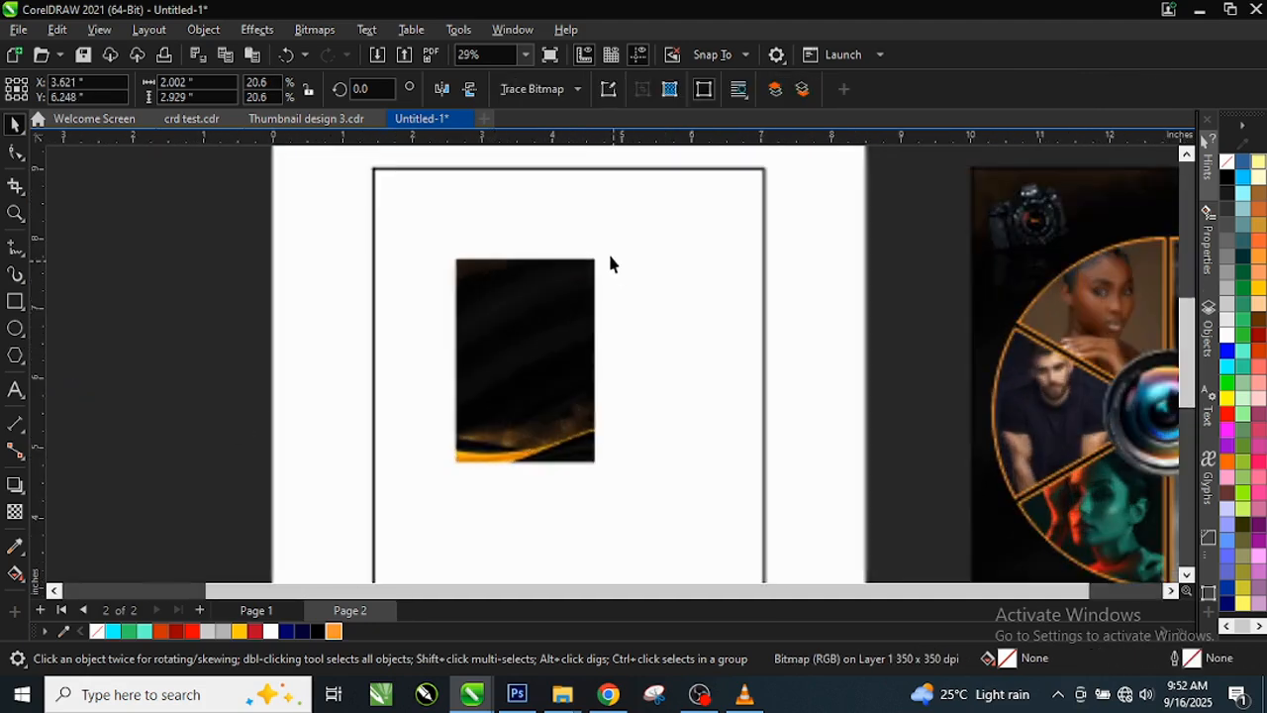
{"action": "left_click_drag", "start_coordinate": [600, 254], "coordinate": [549, 234]}
{"action": "scroll", "coordinate": [544, 254], "scroll_direction": "down", "scroll_amount": 3}
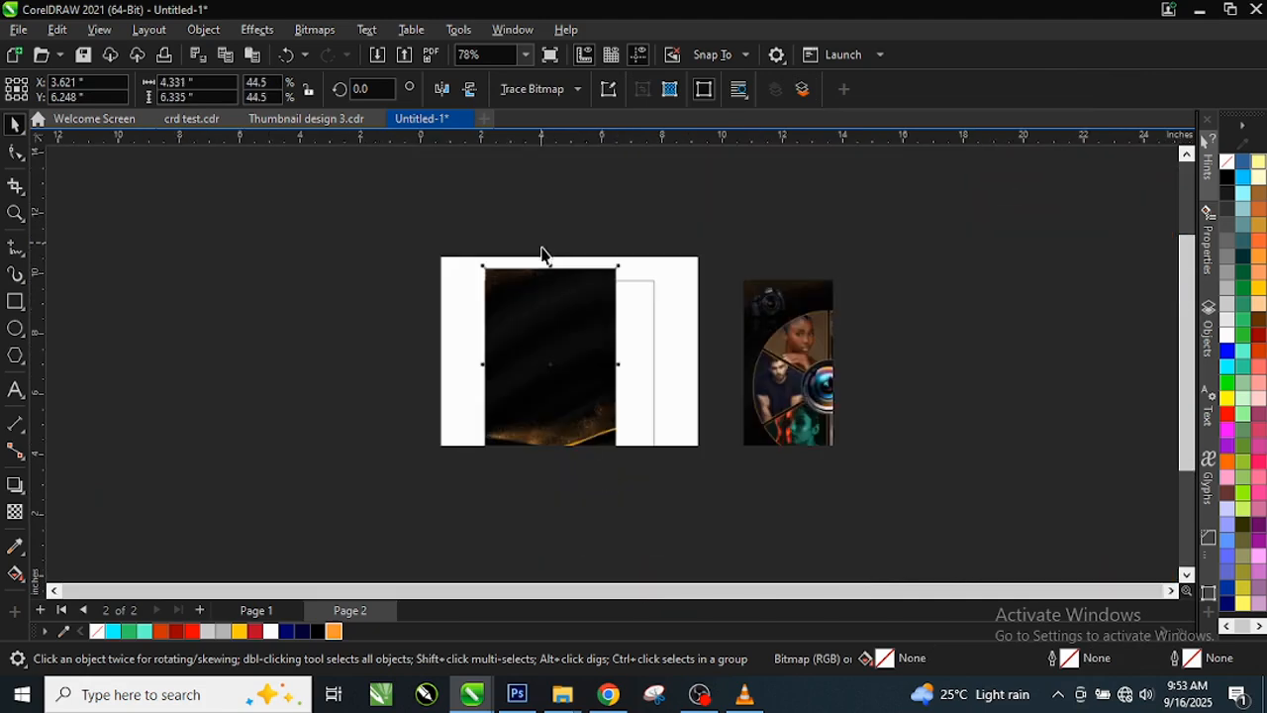
Step: Align the background image with the rectangle and scale it to about 5.83 by 8.53 inches to cover the rectangle
{"action": "left_click", "coordinate": [590, 416]}
{"action": "key", "text": "F10"}
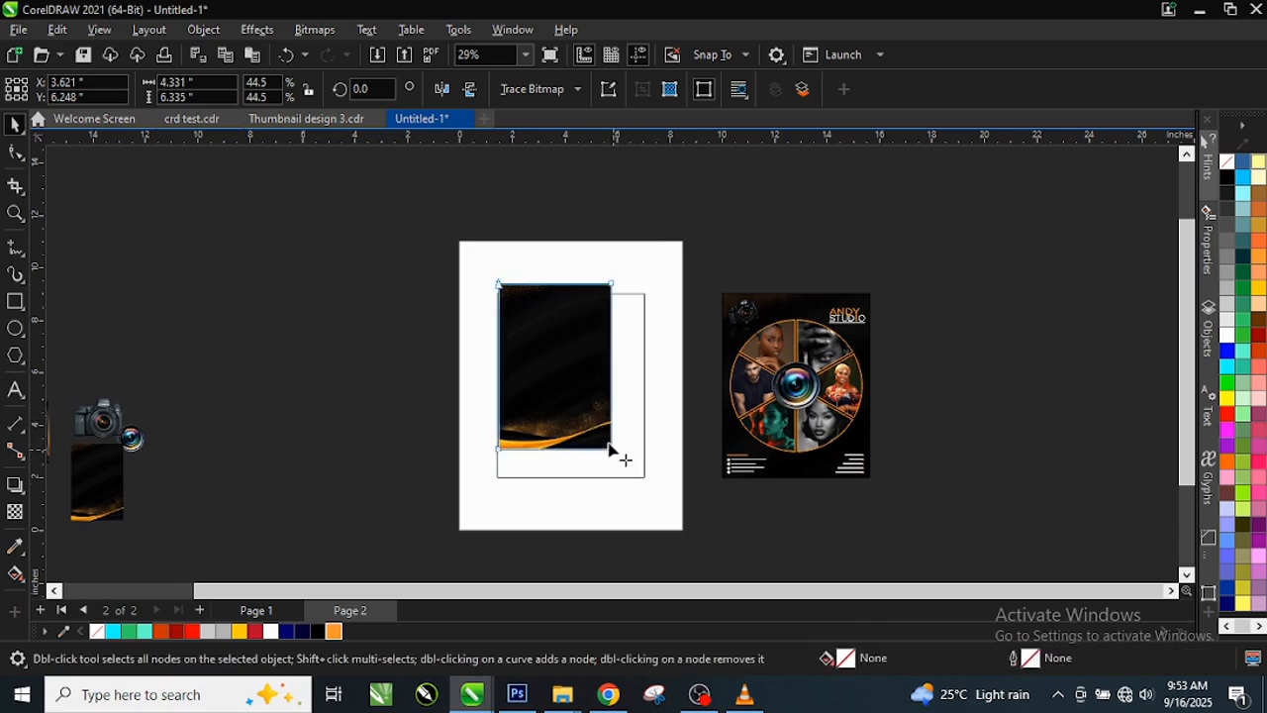
{"action": "key", "text": "space"}
{"action": "left_click_drag", "start_coordinate": [616, 456], "coordinate": [655, 510]}
{"action": "scroll", "coordinate": [629, 386], "scroll_direction": "up", "scroll_amount": 1}
{"action": "scroll", "coordinate": [618, 360], "scroll_direction": "up", "scroll_amount": 2}
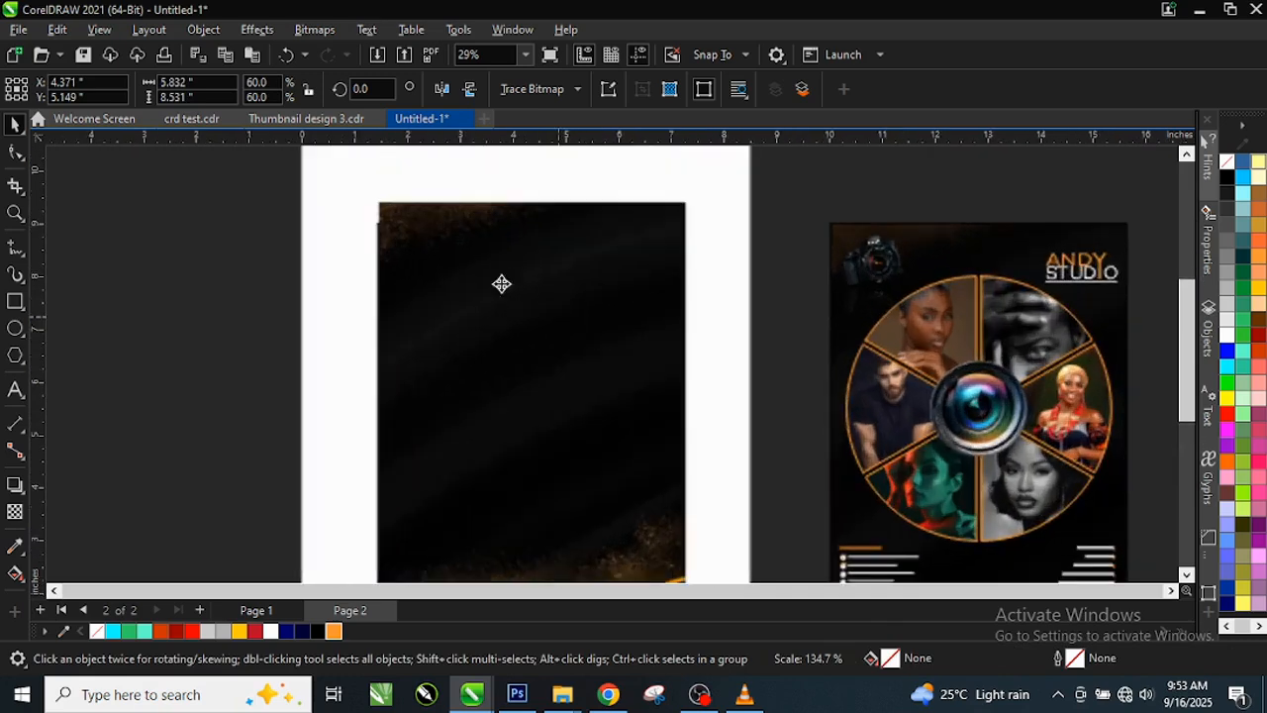
Step: Apply a Gaussian Blur with a 7-pixel radius to the background image
{"action": "left_click", "coordinate": [253, 33]}
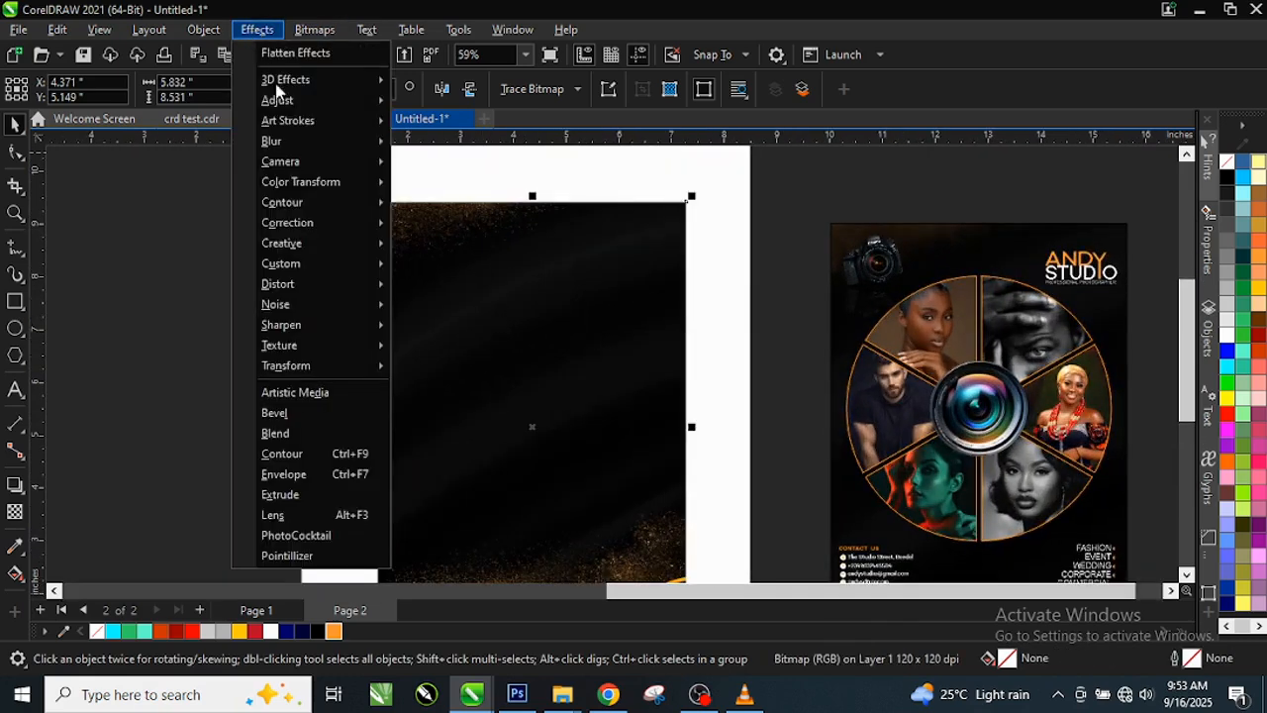
{"action": "mouse_move", "coordinate": [289, 144]}
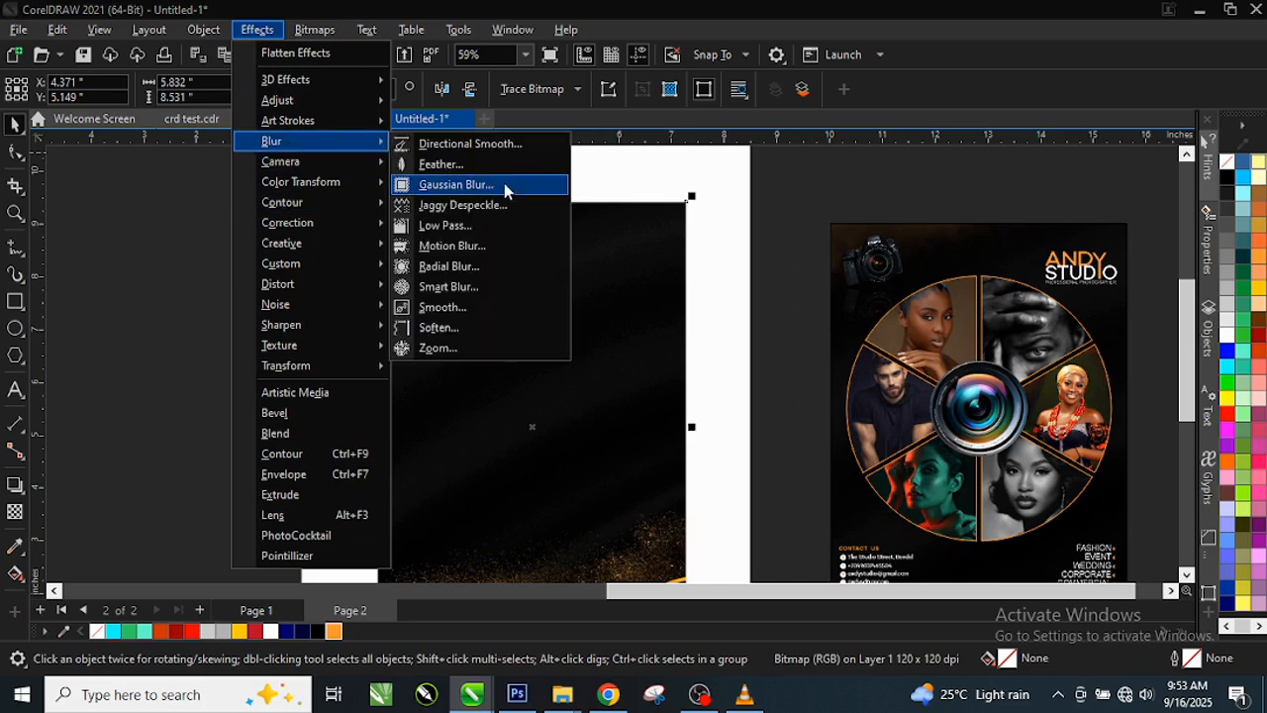
{"action": "left_click", "coordinate": [468, 189]}
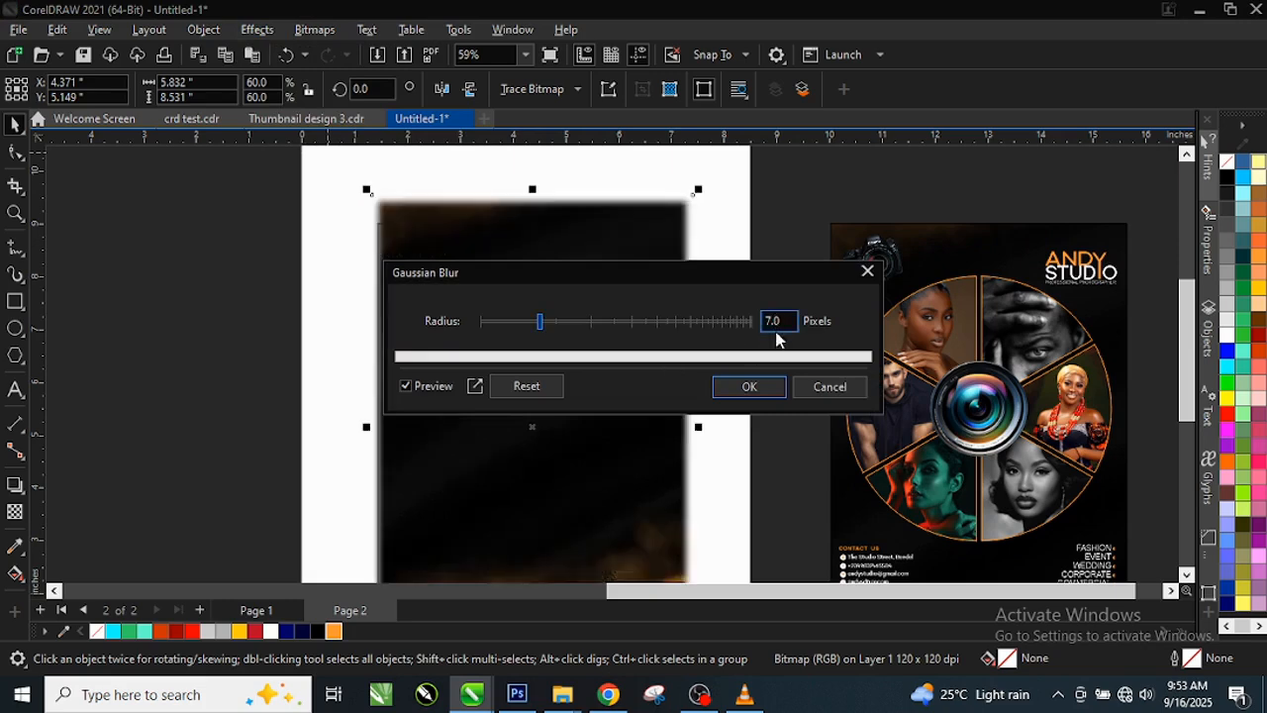
{"action": "left_click", "coordinate": [733, 387]}
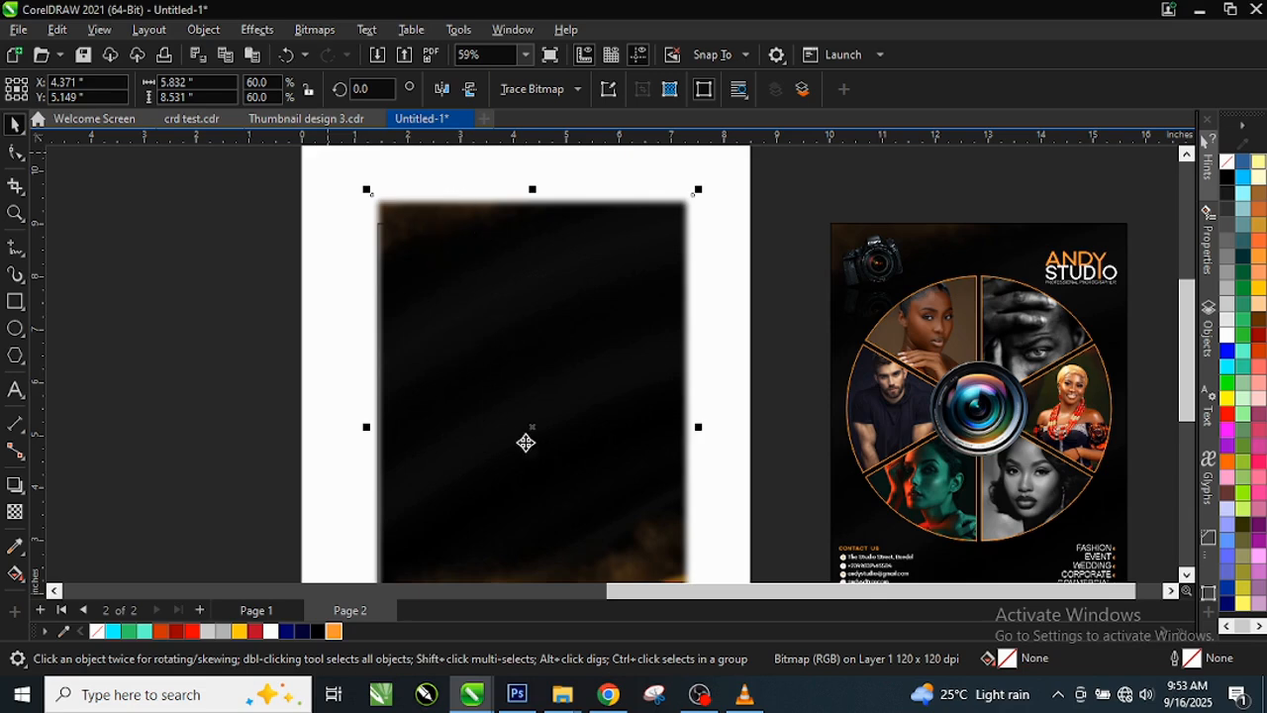
{"action": "scroll", "coordinate": [515, 296], "scroll_direction": "down", "scroll_amount": 1}
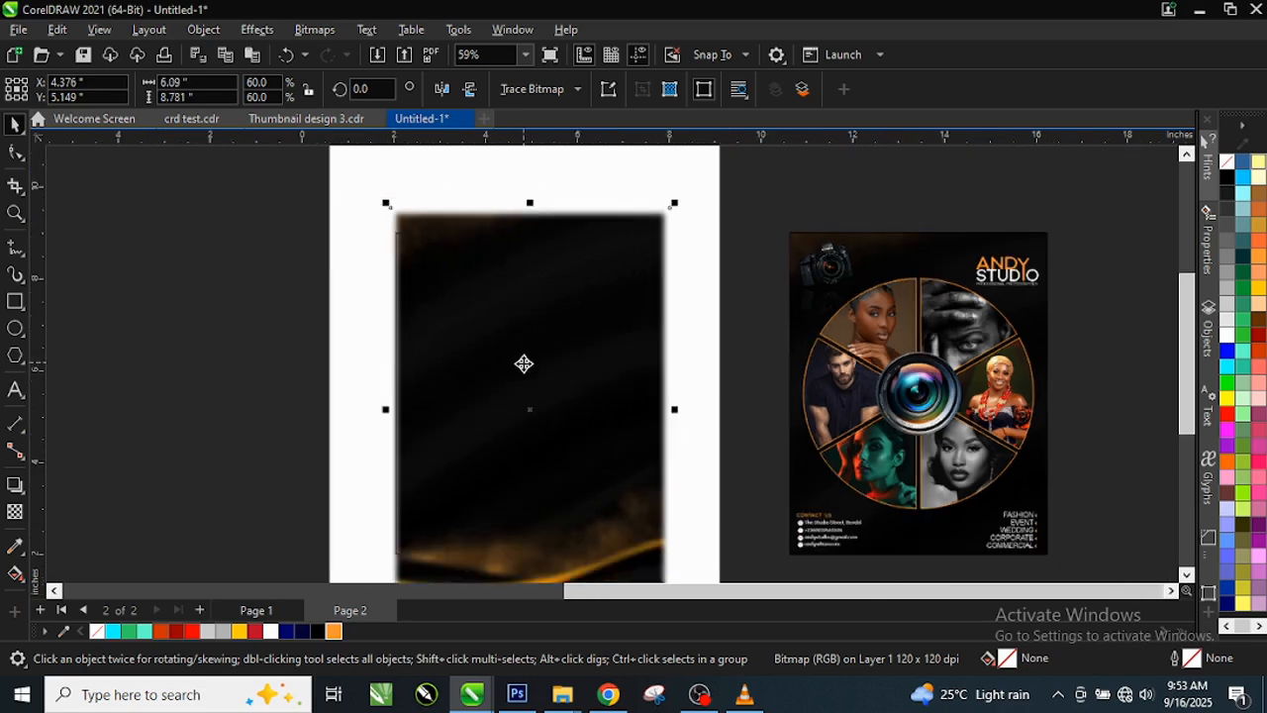
Step: Shift the blurred background sideways to expose the rectangle and PowerClip the image inside it
{"action": "left_click_drag", "start_coordinate": [527, 362], "coordinate": [625, 361]}
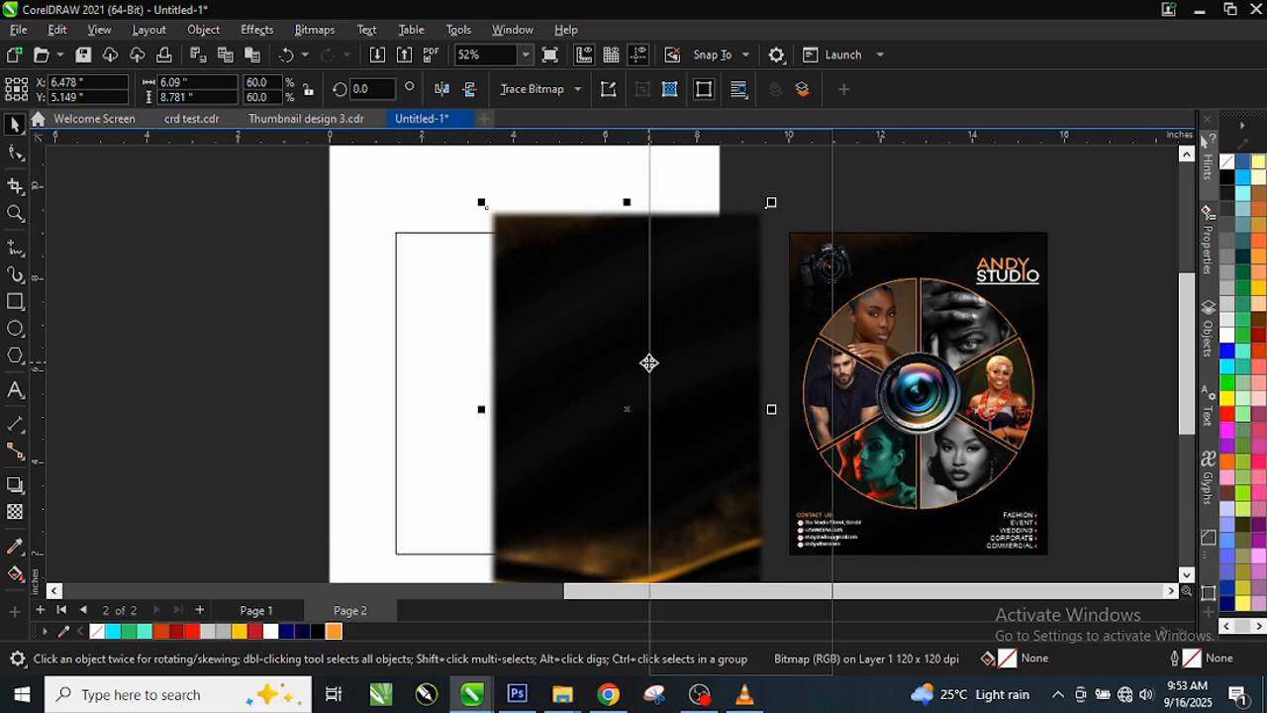
{"action": "right_click", "coordinate": [649, 360]}
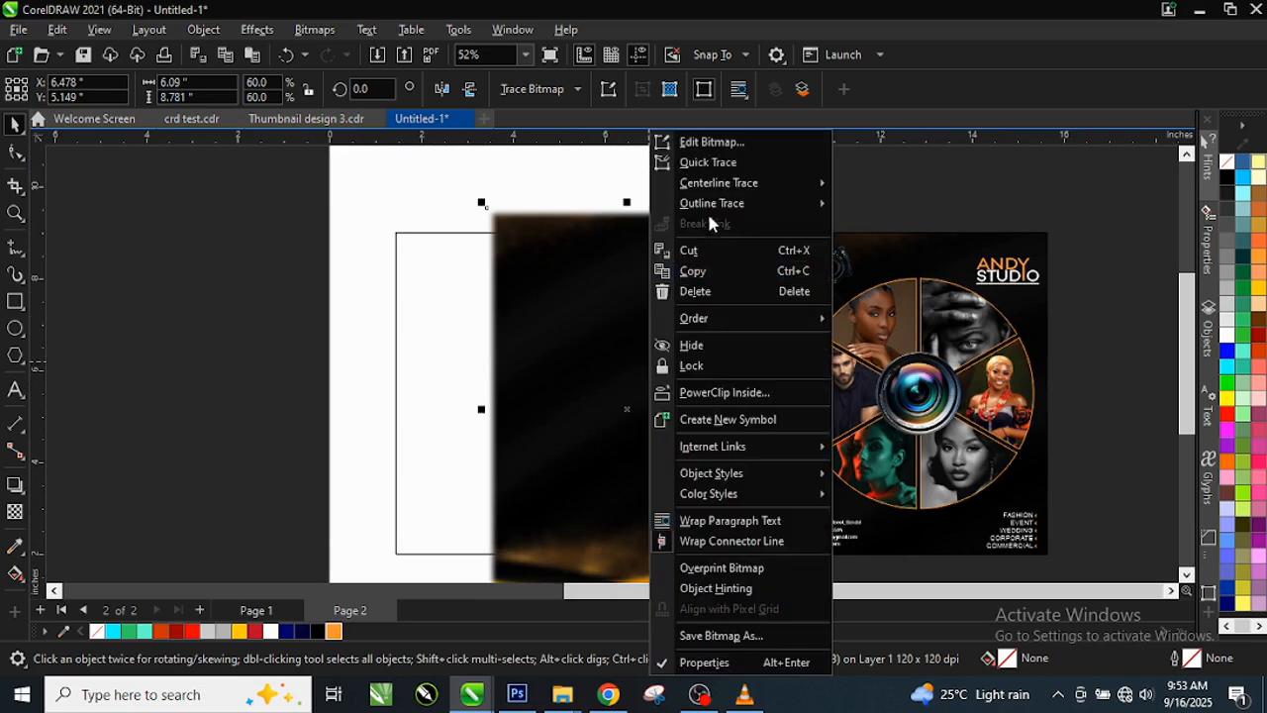
{"action": "left_click", "coordinate": [723, 393]}
{"action": "left_click", "coordinate": [420, 440]}
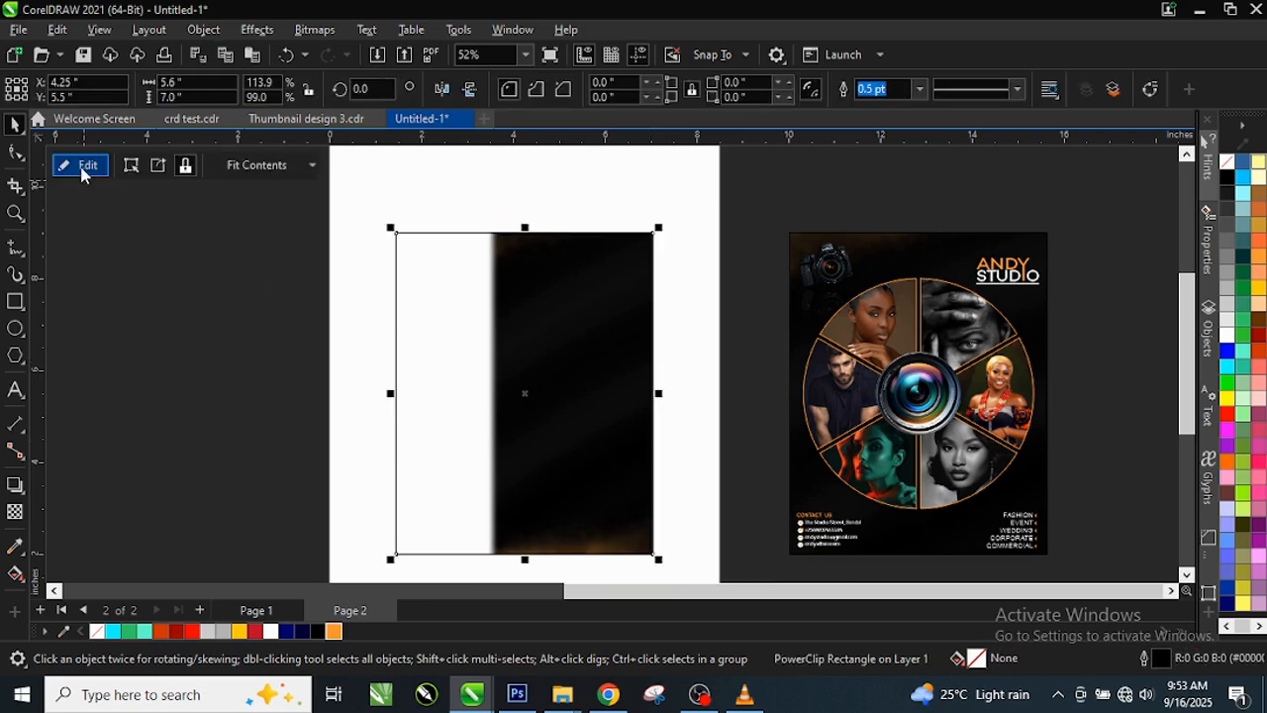
Step: Edit the PowerClip contents, enlarging the blurred background to about 6.39 by 9.22 inches and positioning it to fill the rectangle
{"action": "left_click", "coordinate": [79, 166]}
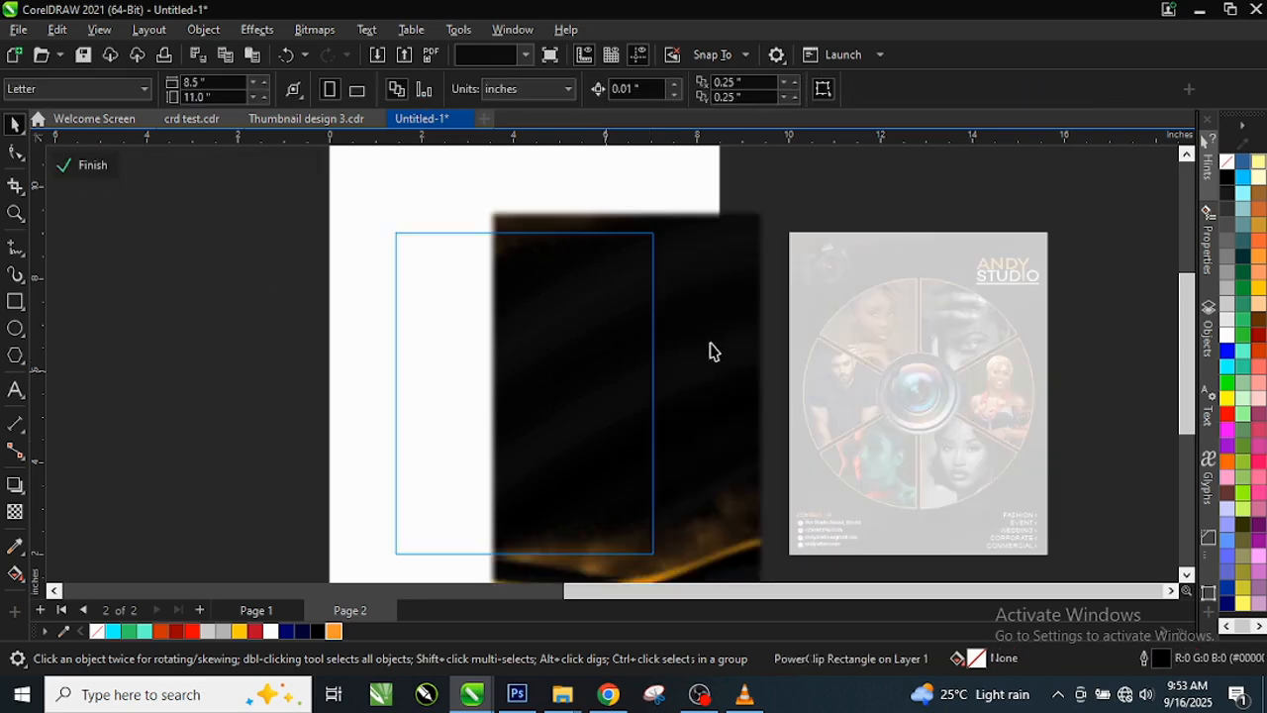
{"action": "left_click_drag", "start_coordinate": [713, 350], "coordinate": [603, 337]}
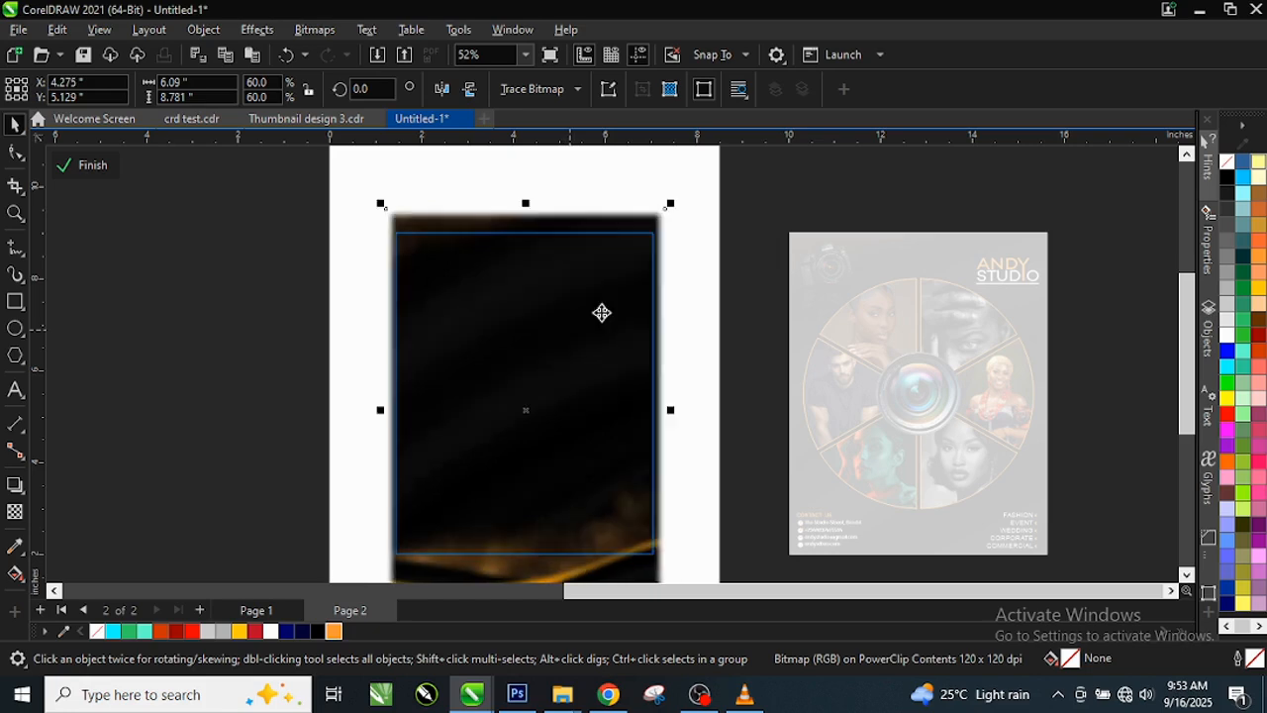
{"action": "left_click_drag", "start_coordinate": [669, 206], "coordinate": [690, 168]}
{"action": "left_click_drag", "start_coordinate": [564, 206], "coordinate": [560, 239]}
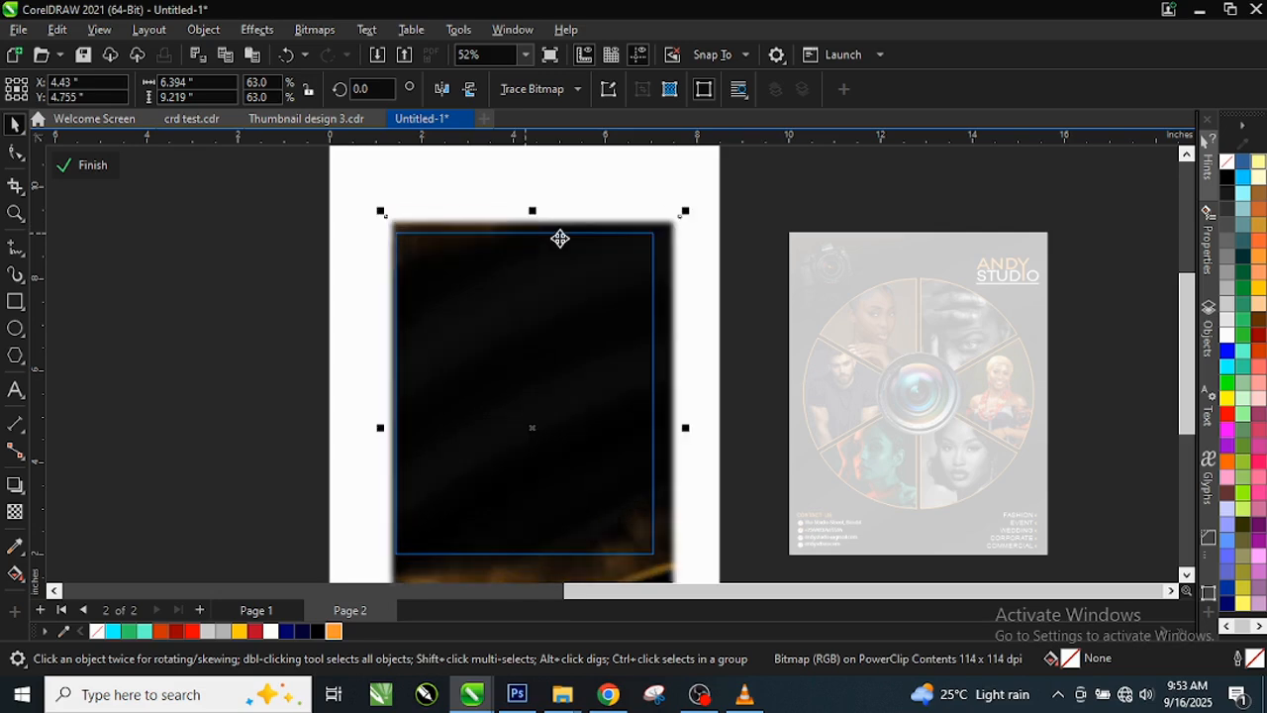
{"action": "left_click", "coordinate": [92, 167]}
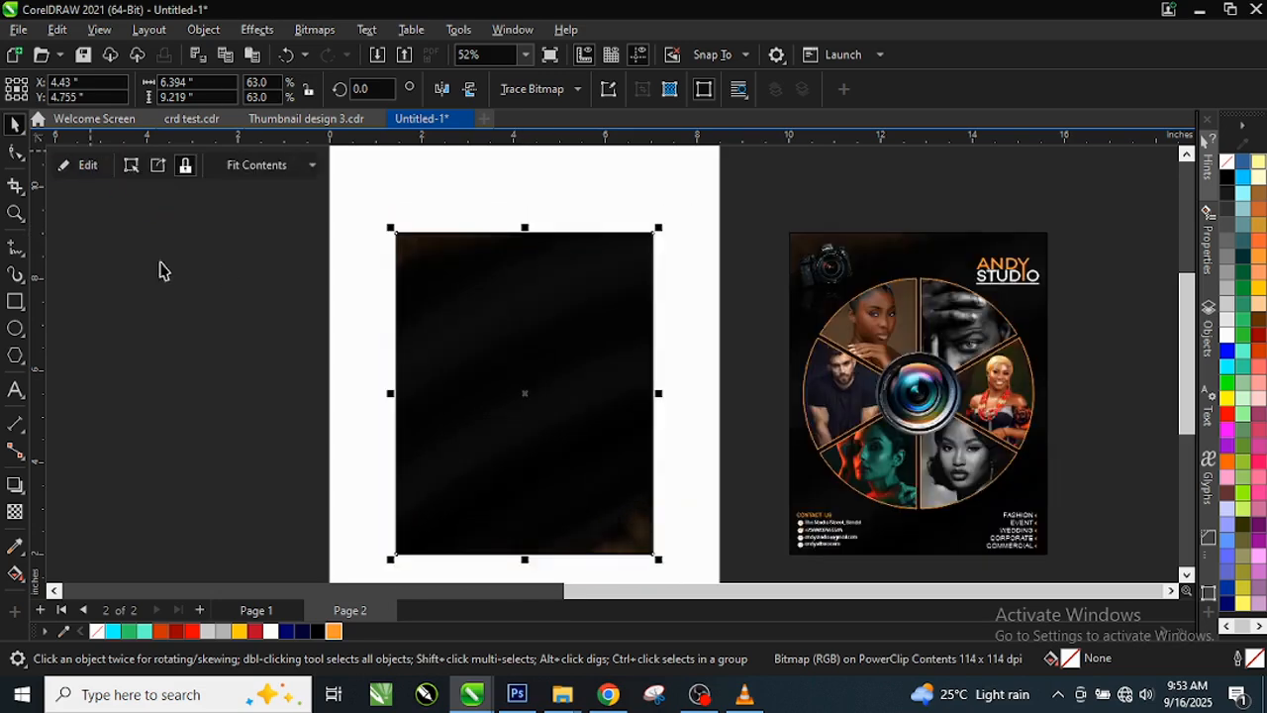
{"action": "left_click", "coordinate": [699, 227]}
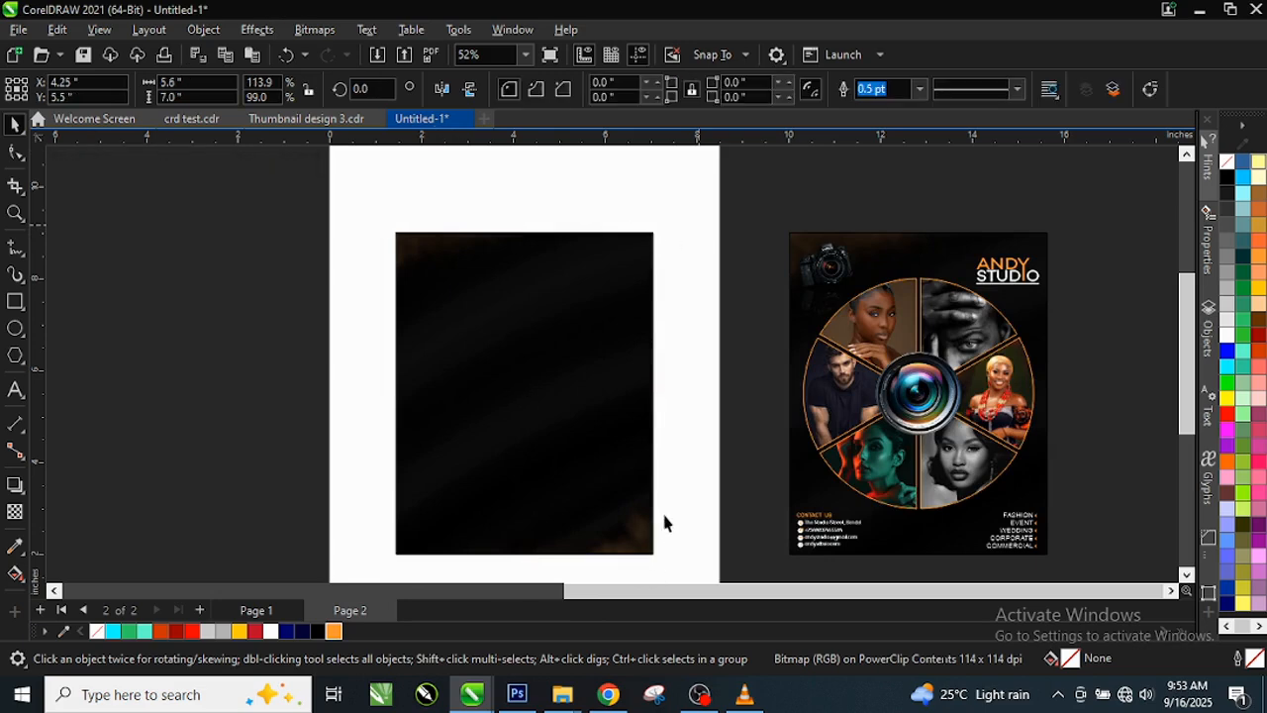
Step: Place the camera image near the upper-left corner of the flyer background
{"action": "scroll", "coordinate": [303, 377], "scroll_direction": "down", "scroll_amount": 4}
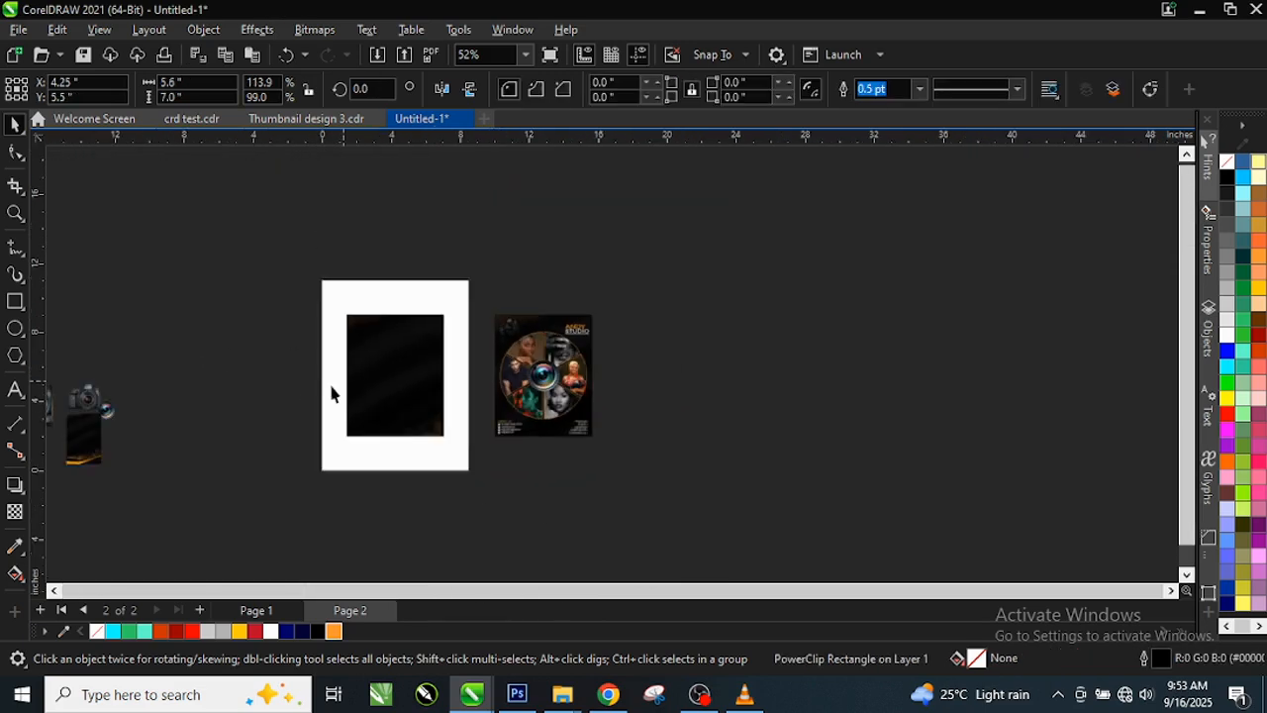
{"action": "left_click_drag", "start_coordinate": [91, 414], "coordinate": [382, 348]}
{"action": "scroll", "coordinate": [382, 347], "scroll_direction": "up", "scroll_amount": 5}
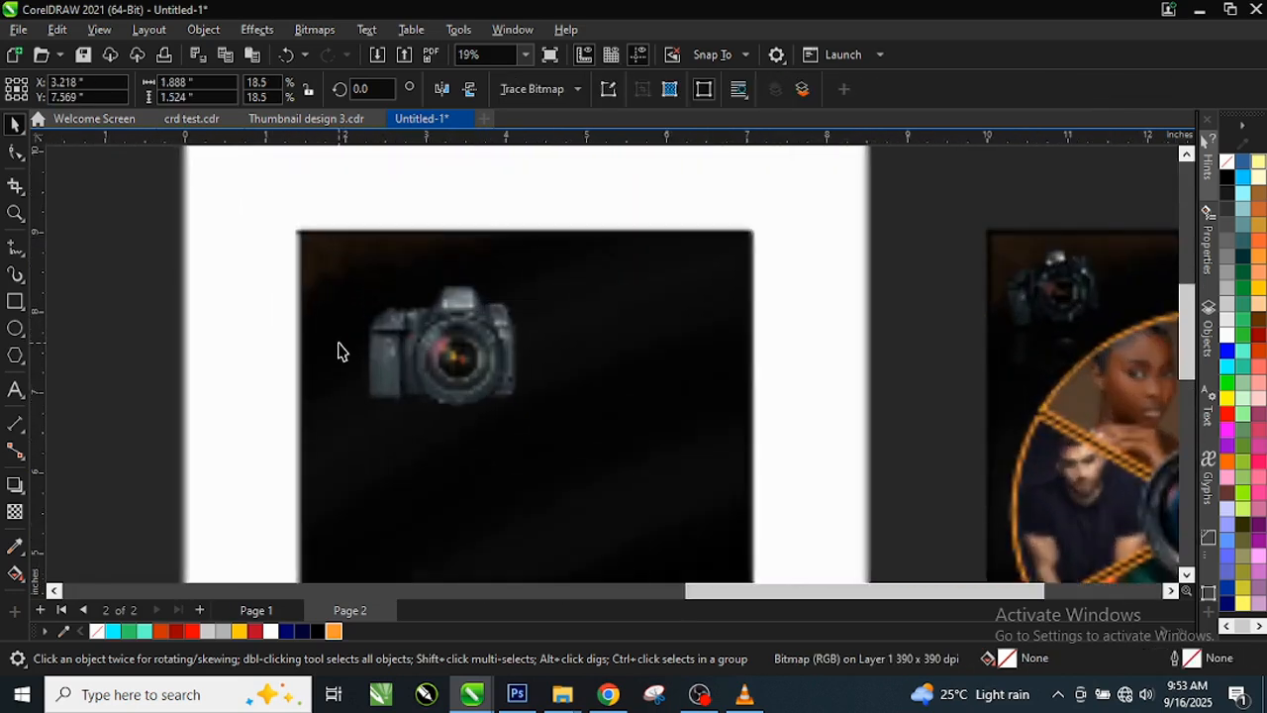
{"action": "left_click_drag", "start_coordinate": [478, 346], "coordinate": [442, 321]}
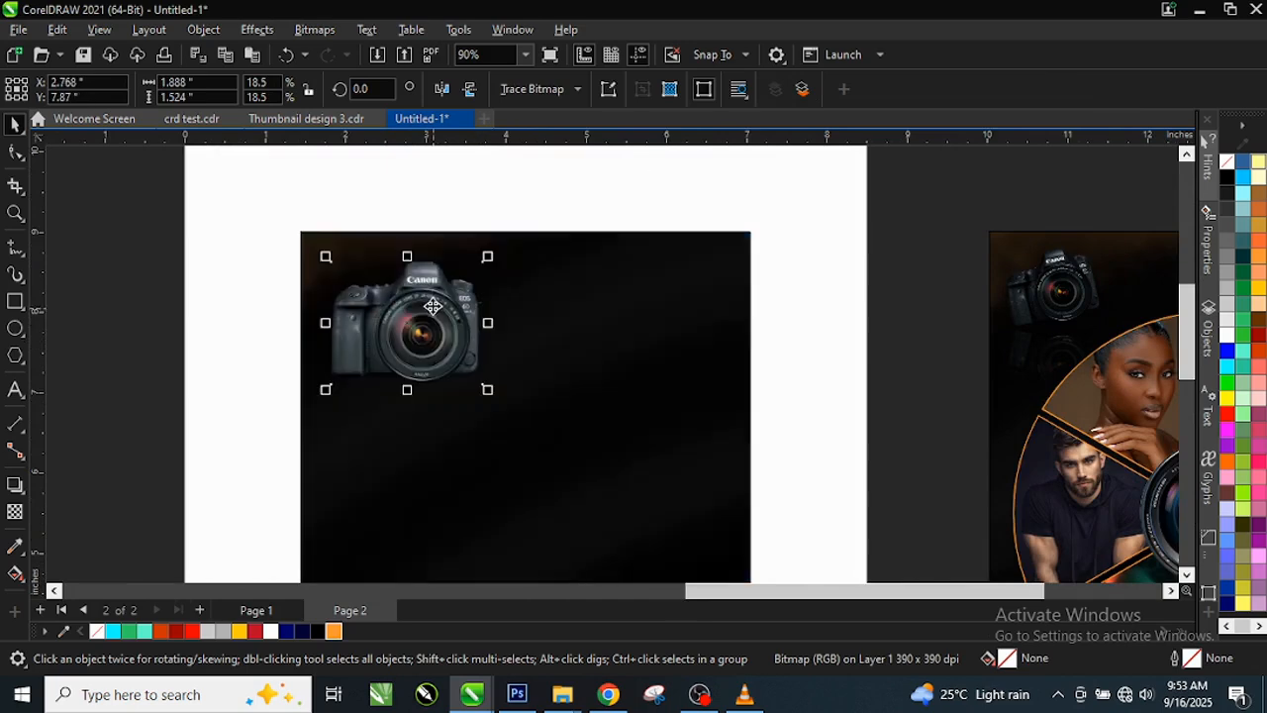
Step: Convert the camera image to a 300 dpi RGB Color (24-bit) bitmap with anti-aliasing and a transparent background
{"action": "scroll", "coordinate": [436, 307], "scroll_direction": "up", "scroll_amount": 3}
{"action": "scroll", "coordinate": [432, 302], "scroll_direction": "up", "scroll_amount": 1}
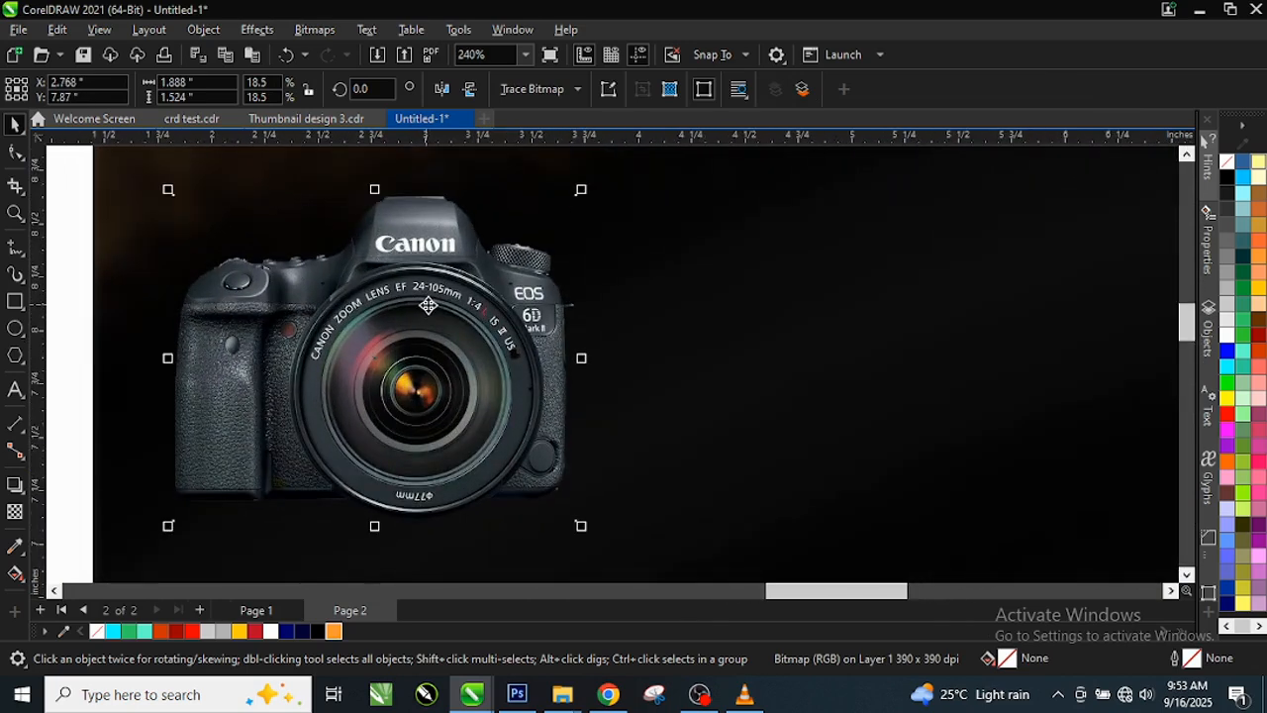
{"action": "scroll", "coordinate": [452, 305], "scroll_direction": "up", "scroll_amount": 1}
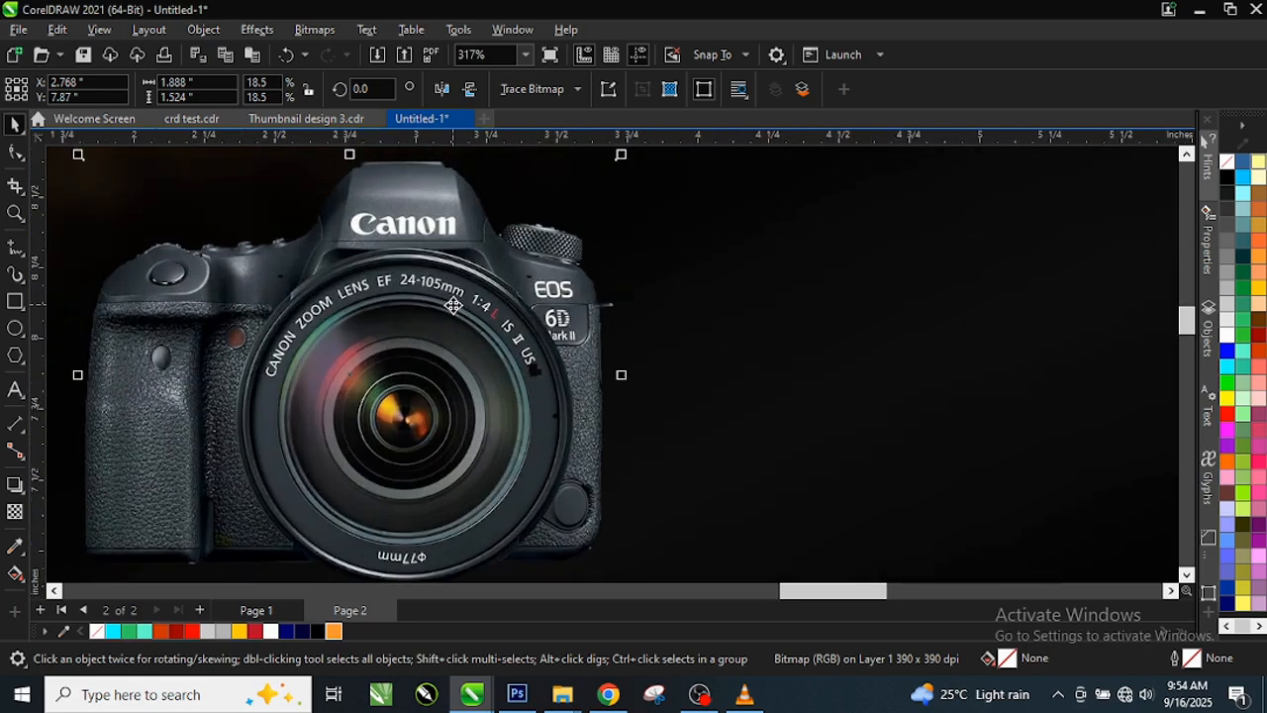
{"action": "scroll", "coordinate": [452, 305], "scroll_direction": "down", "scroll_amount": 1}
{"action": "left_click", "coordinate": [258, 29]}
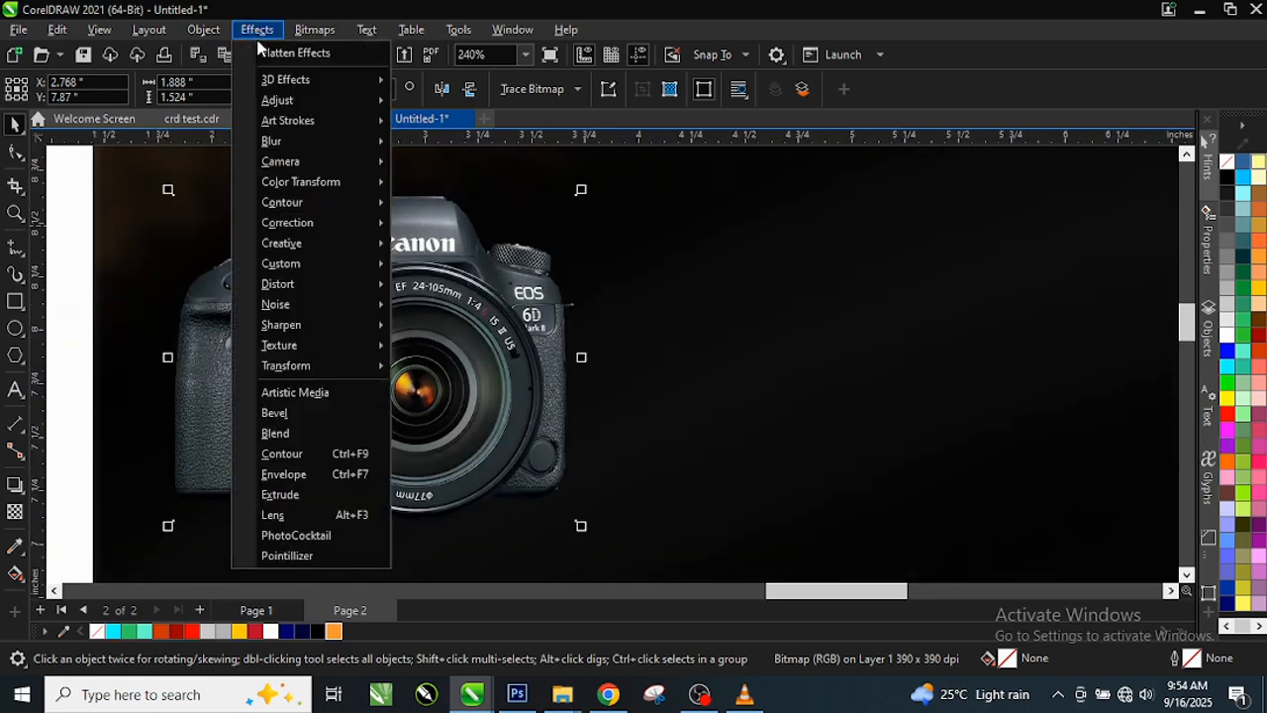
{"action": "left_click", "coordinate": [538, 372]}
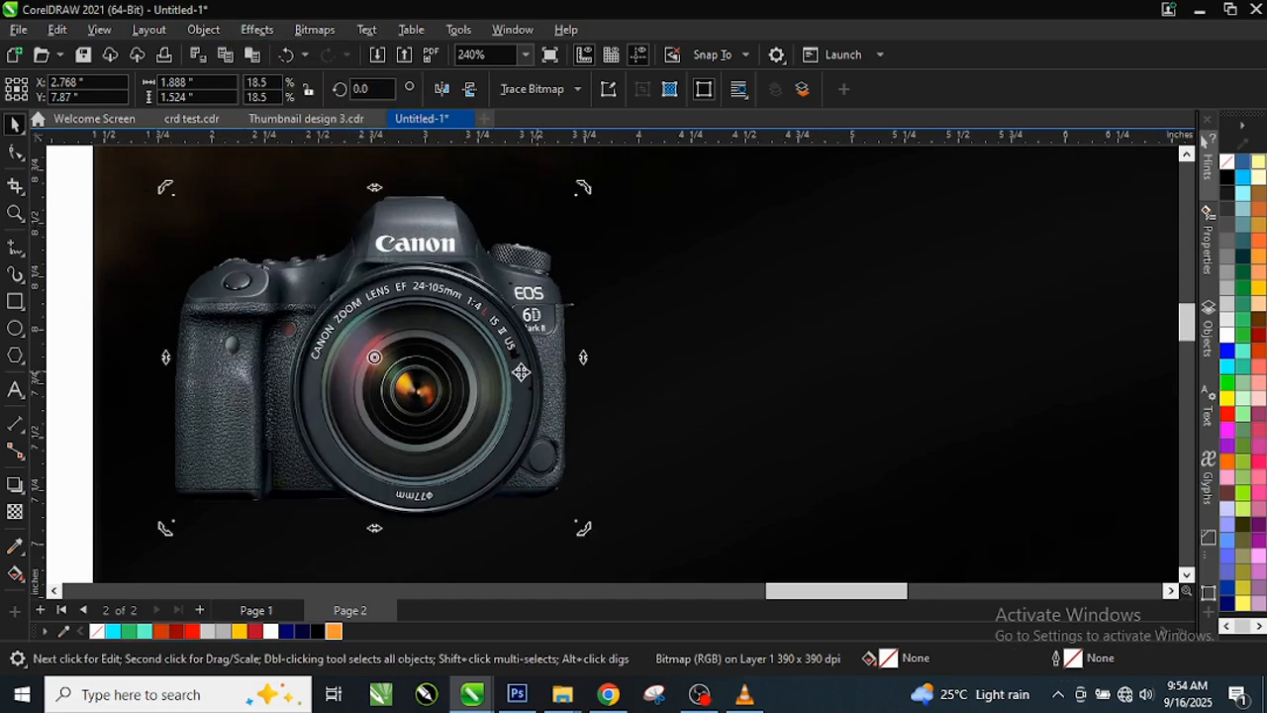
{"action": "left_click", "coordinate": [329, 31]}
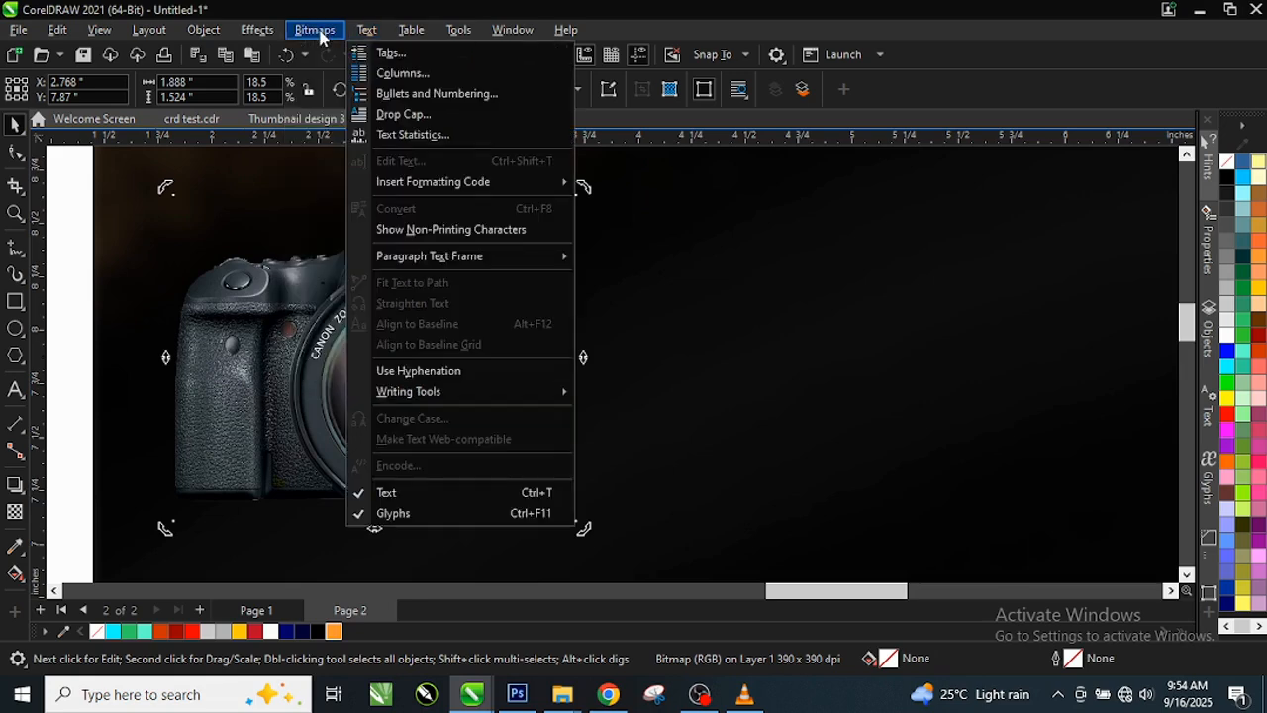
{"action": "left_click", "coordinate": [326, 55]}
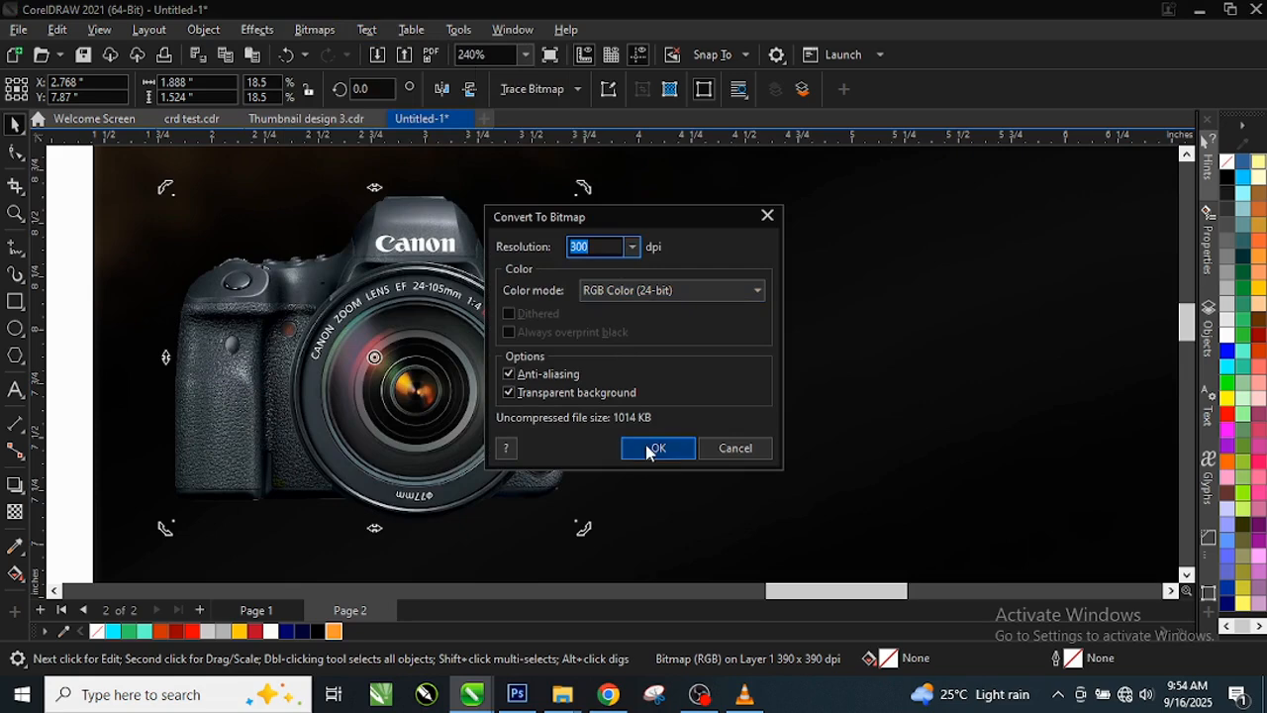
{"action": "left_click", "coordinate": [654, 448]}
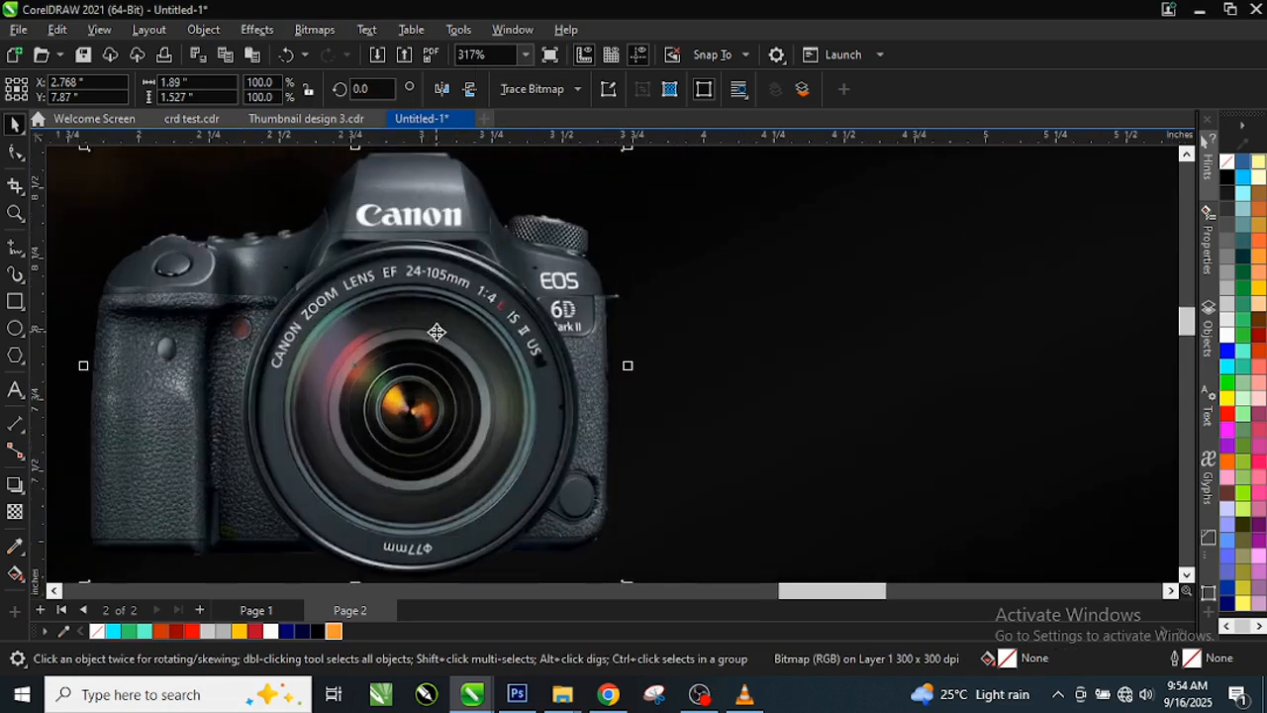
{"action": "left_click", "coordinate": [253, 29]}
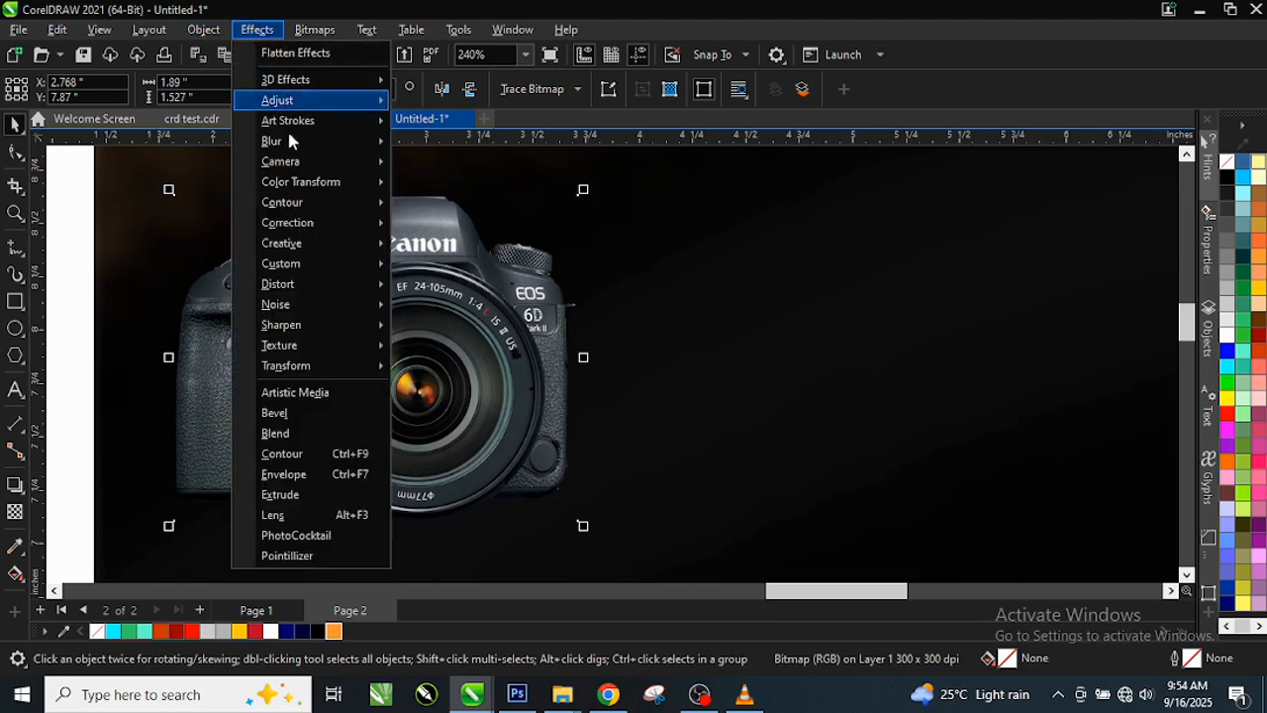
{"action": "mouse_move", "coordinate": [330, 144]}
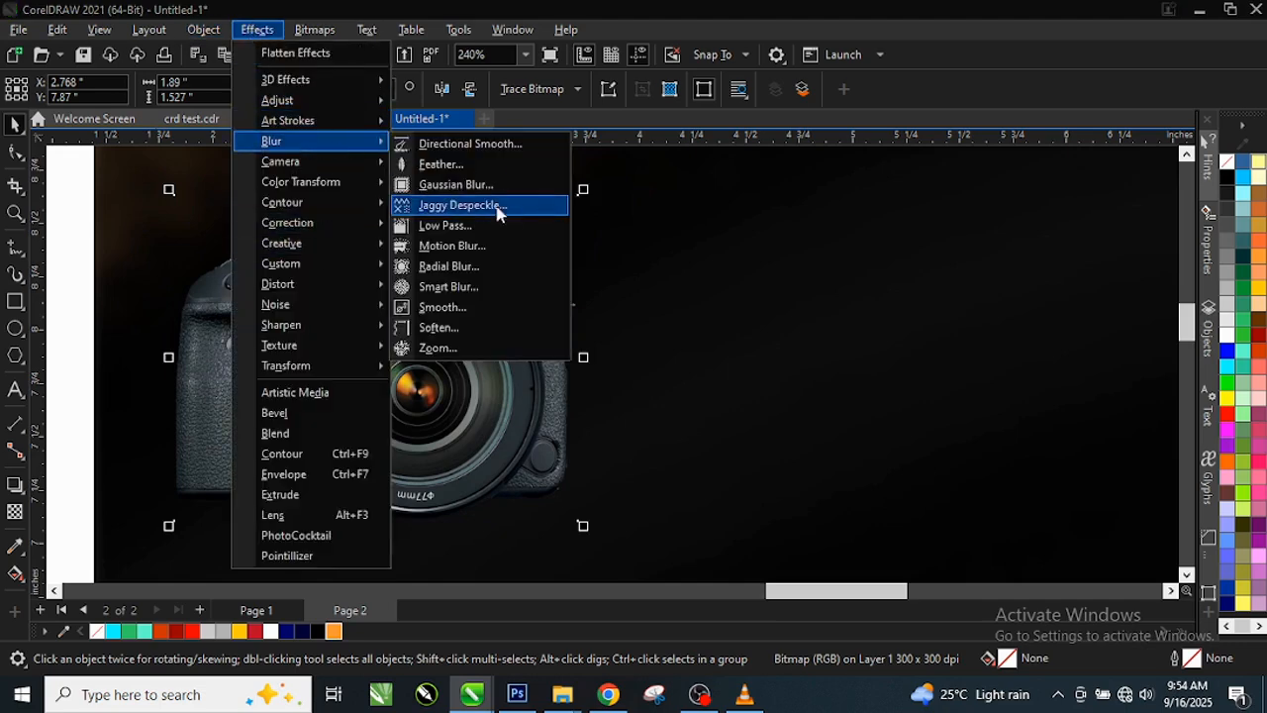
{"action": "left_click", "coordinate": [469, 187]}
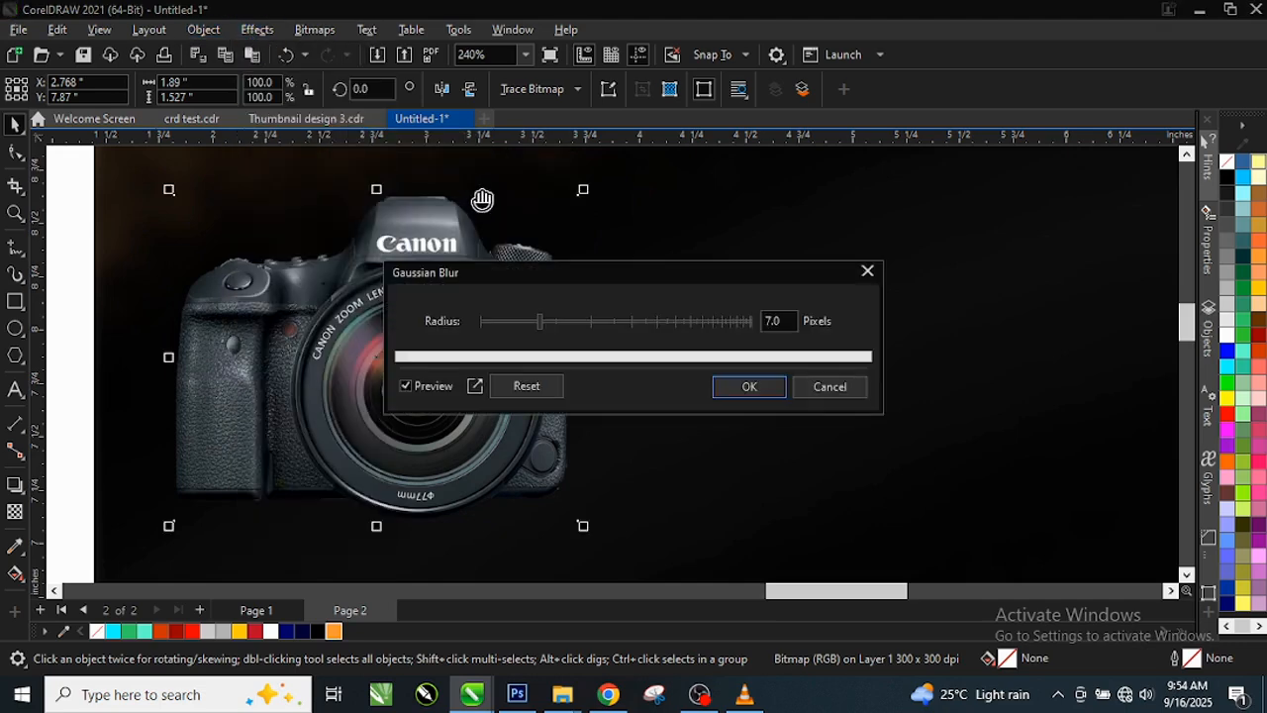
{"action": "left_click", "coordinate": [823, 389]}
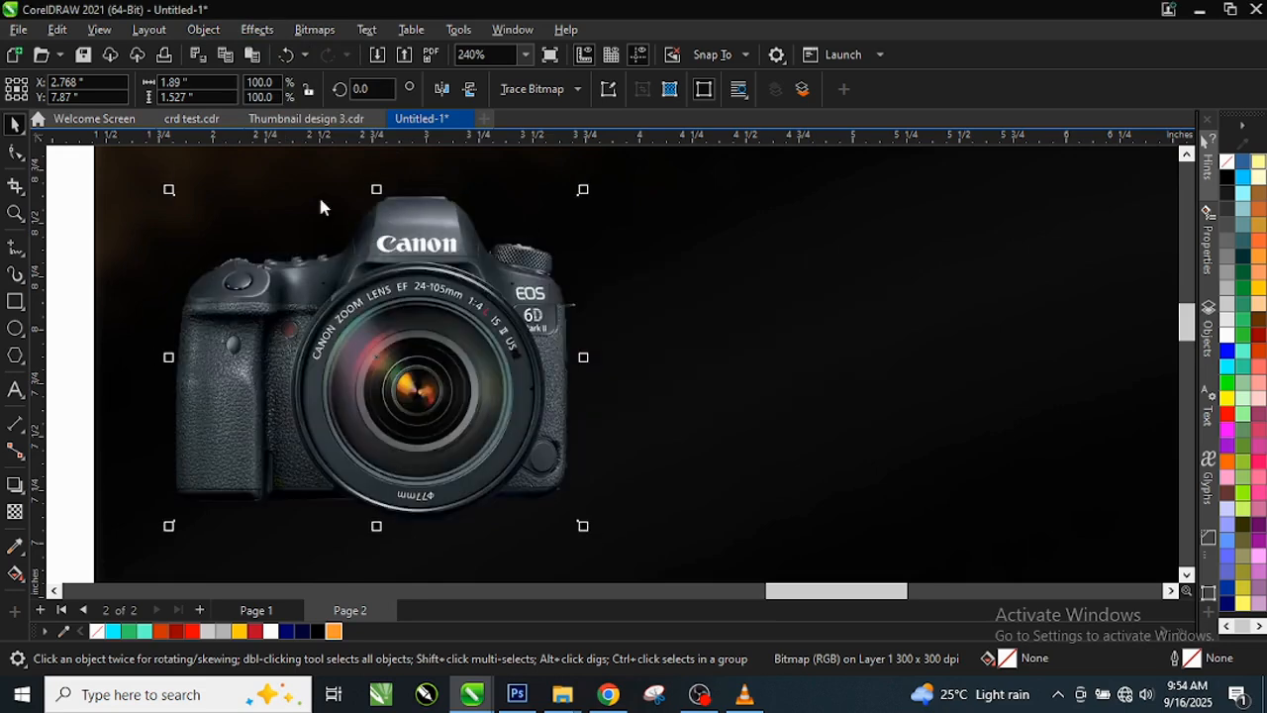
Step: Open the Tone Curve adjustment for the camera bitmap and move its dialog aside to expose the camera preview
{"action": "left_click", "coordinate": [253, 29]}
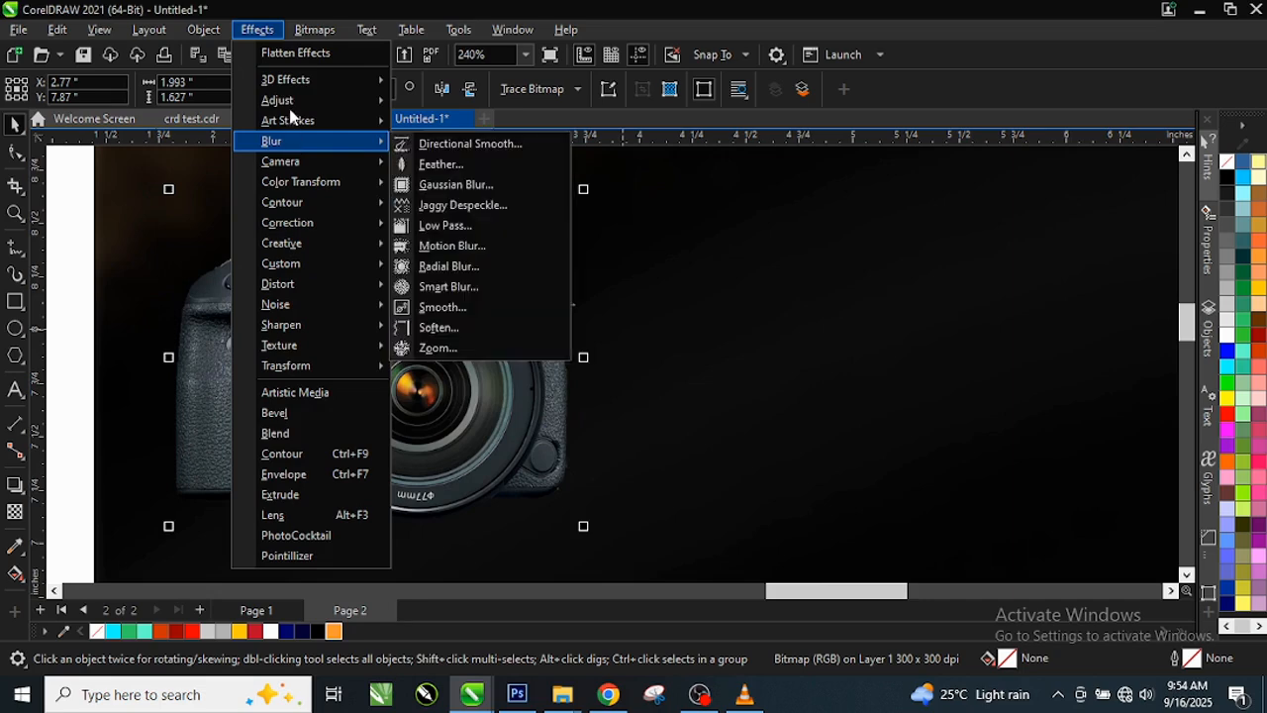
{"action": "mouse_move", "coordinate": [285, 86]}
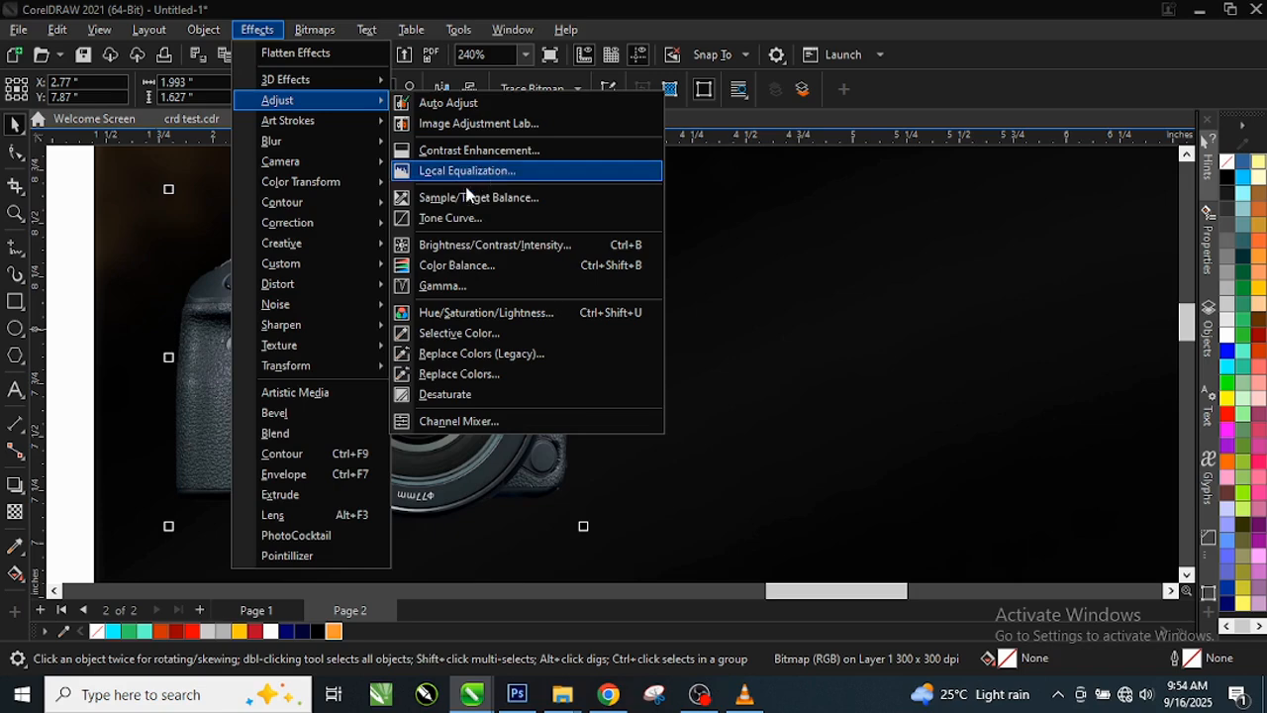
{"action": "left_click", "coordinate": [524, 219]}
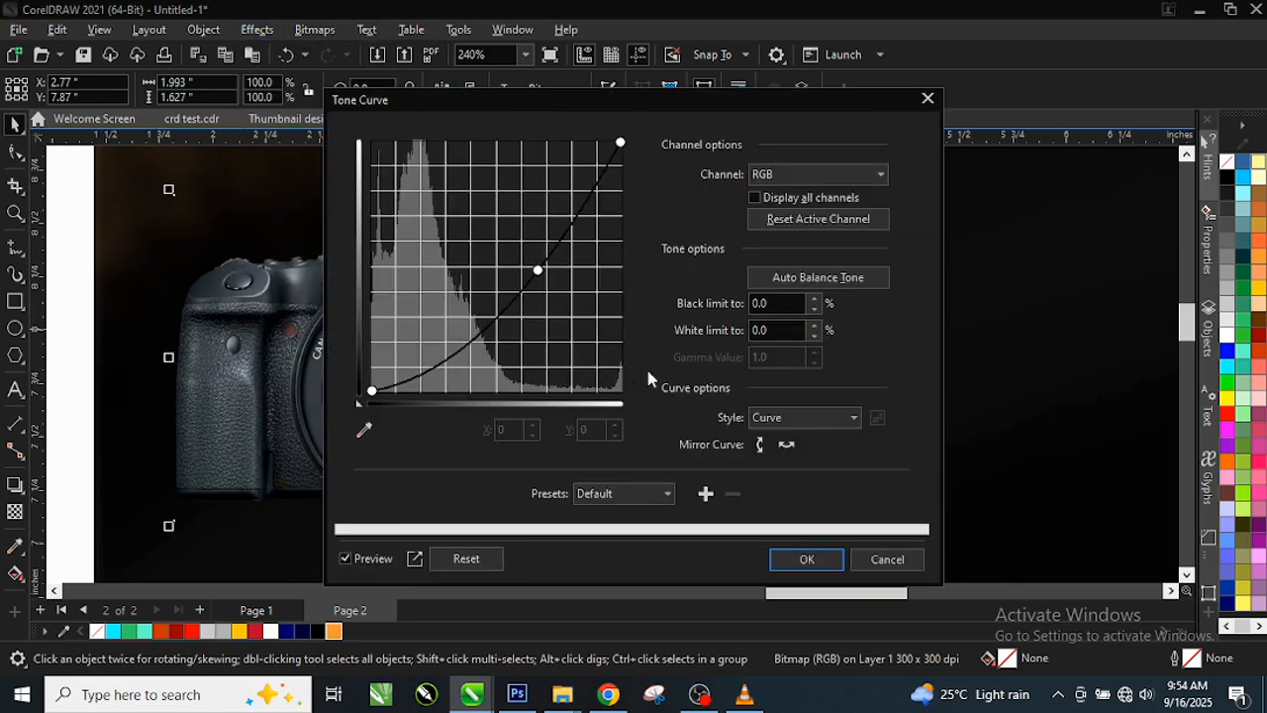
{"action": "left_click_drag", "start_coordinate": [554, 103], "coordinate": [779, 113]}
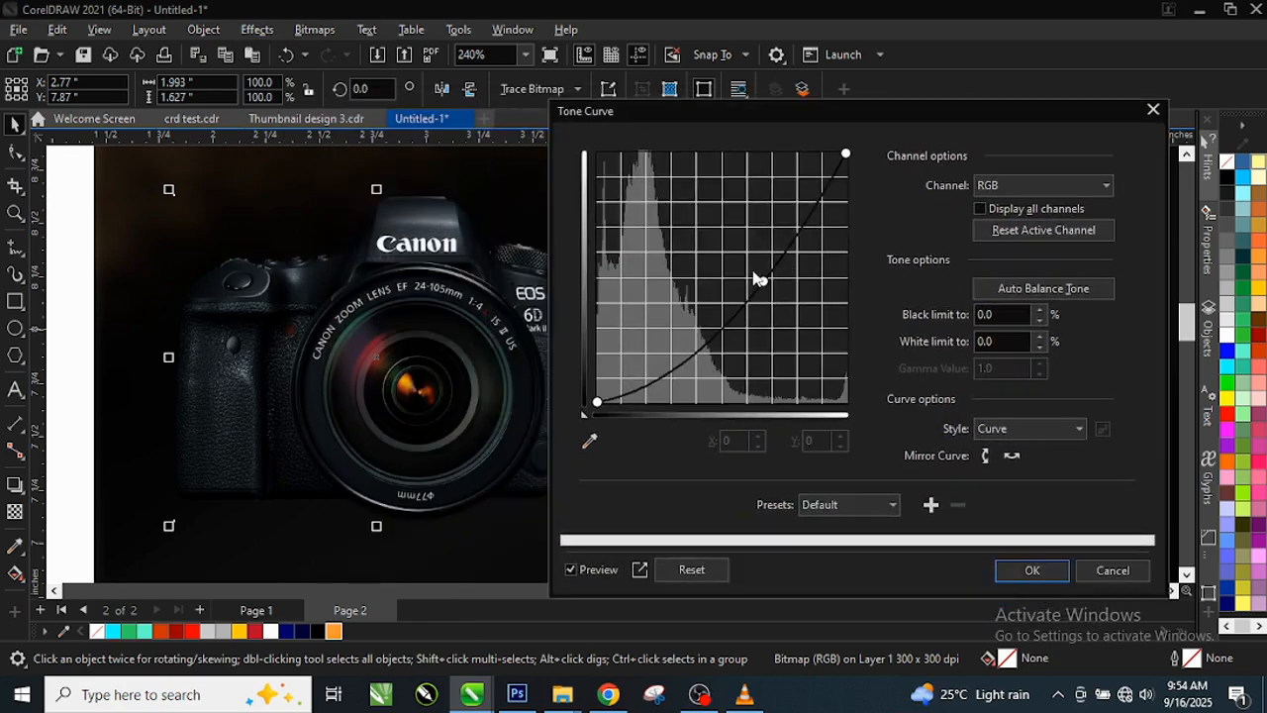
{"action": "left_click_drag", "start_coordinate": [759, 280], "coordinate": [731, 251]}
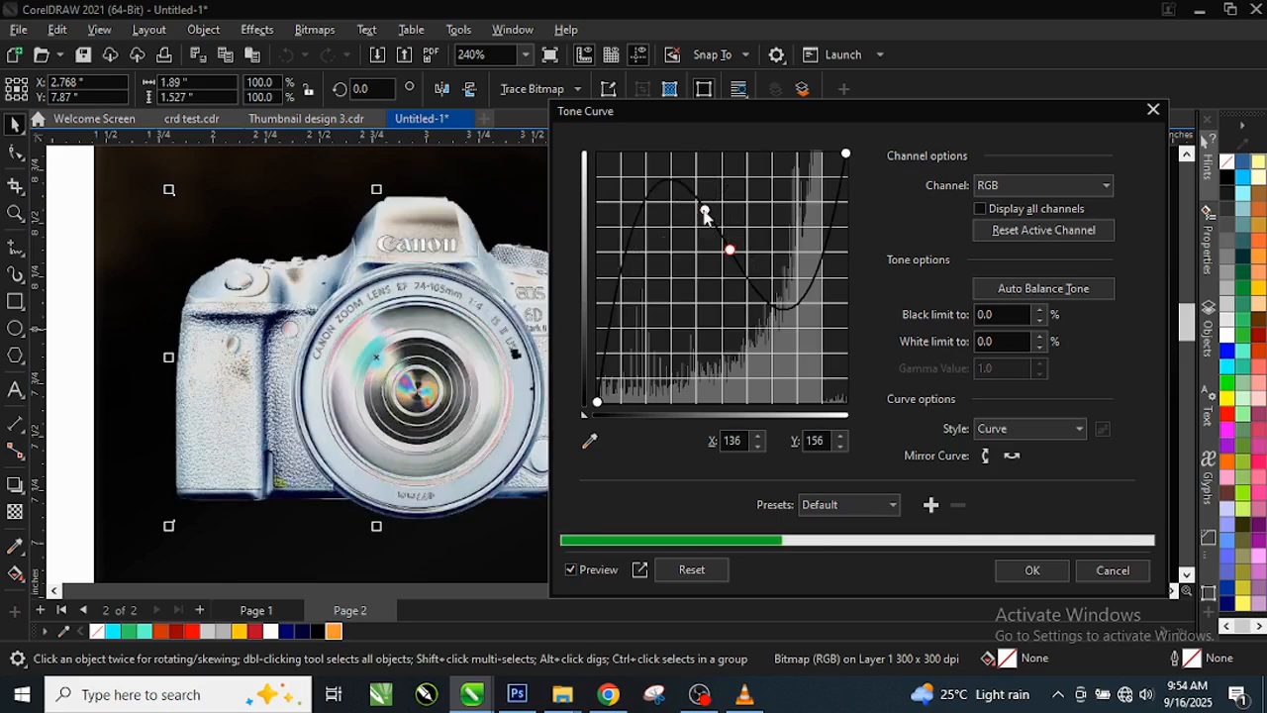
{"action": "left_click_drag", "start_coordinate": [706, 219], "coordinate": [705, 215]}
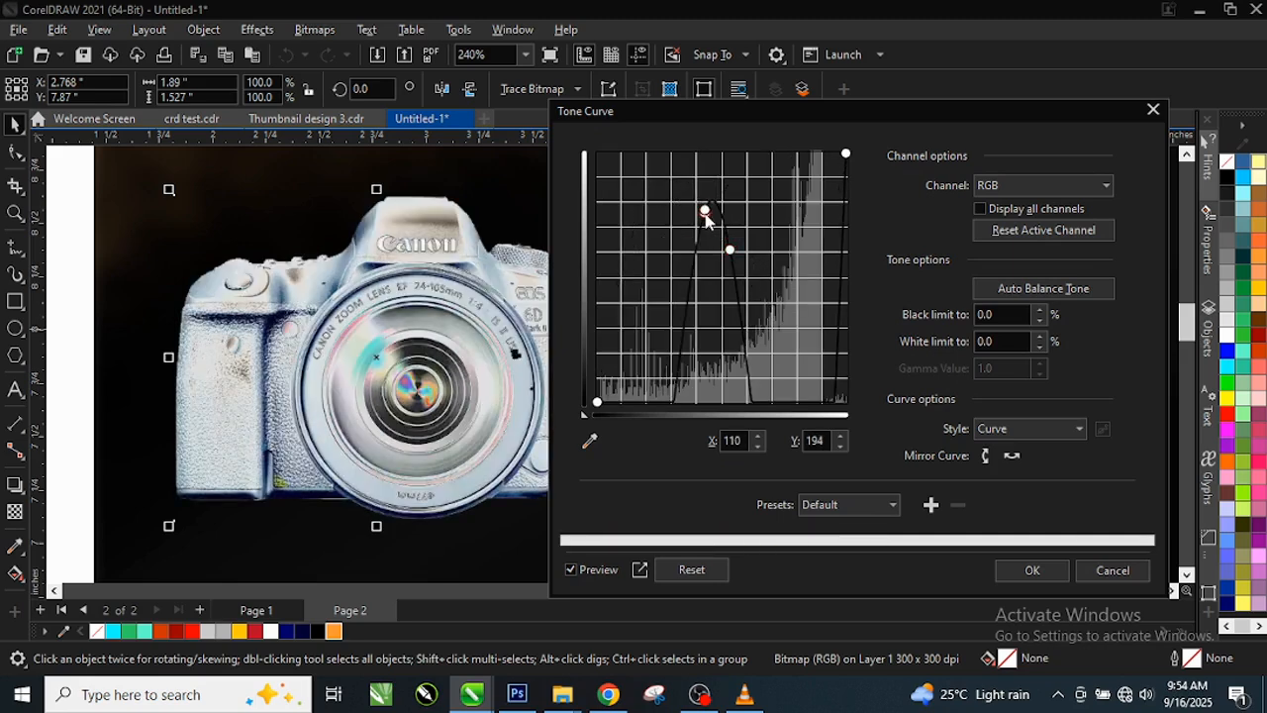
{"action": "left_click", "coordinate": [830, 505]}
{"action": "left_click", "coordinate": [832, 526]}
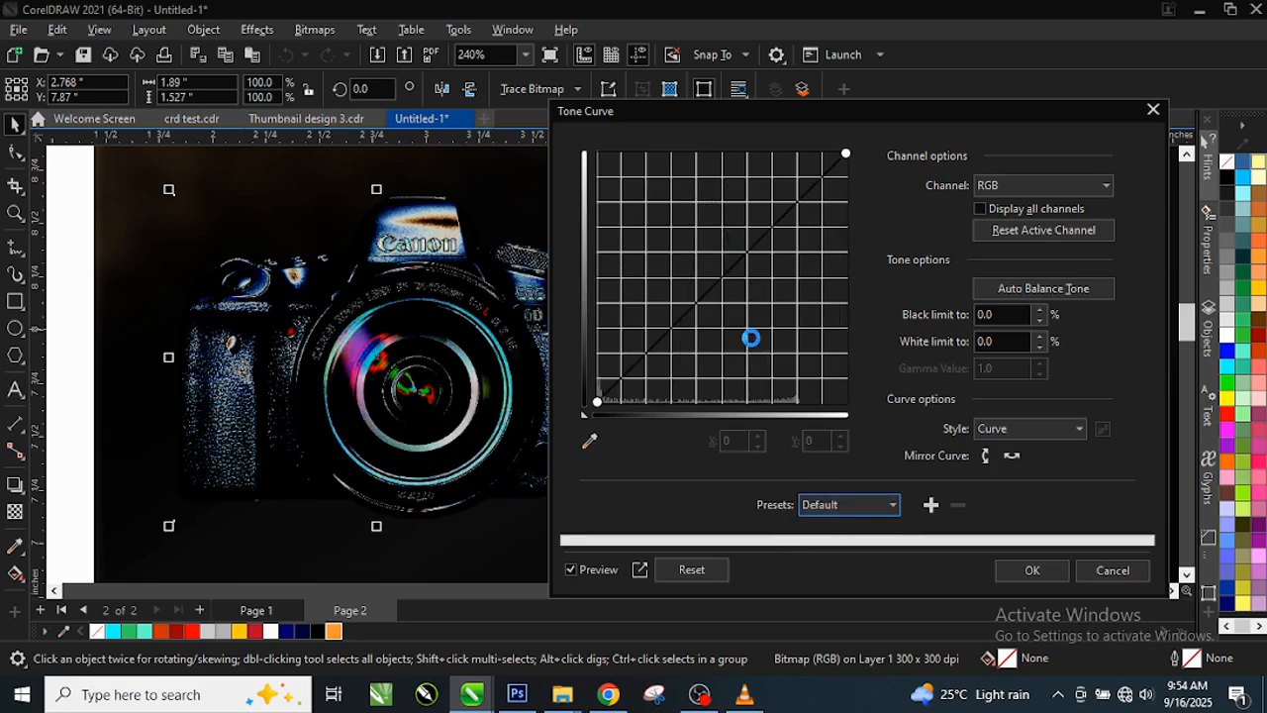
Step: Darken the camera by pulling the tone curve down through a point at X 162, Y 114, and apply it
{"action": "left_click_drag", "start_coordinate": [734, 265], "coordinate": [755, 293]}
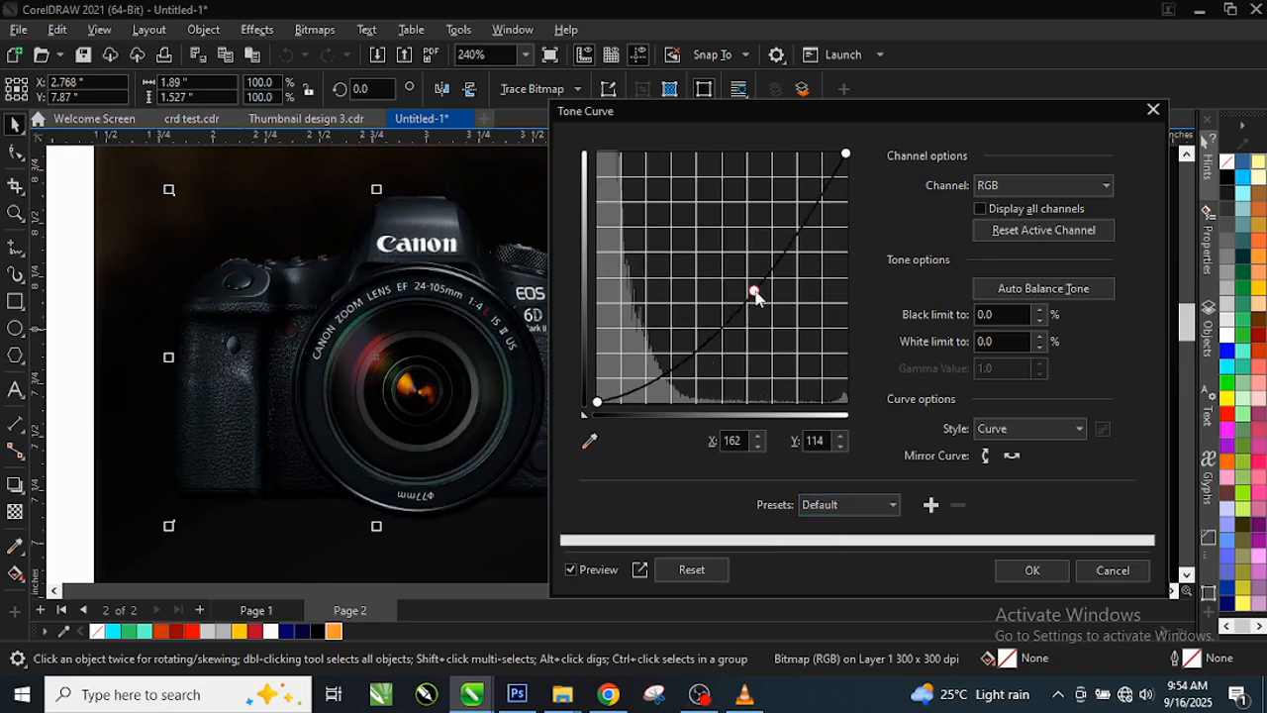
{"action": "left_click", "coordinate": [1032, 570]}
{"action": "scroll", "coordinate": [495, 342], "scroll_direction": "down", "scroll_amount": 2}
{"action": "scroll", "coordinate": [500, 344], "scroll_direction": "up", "scroll_amount": 1}
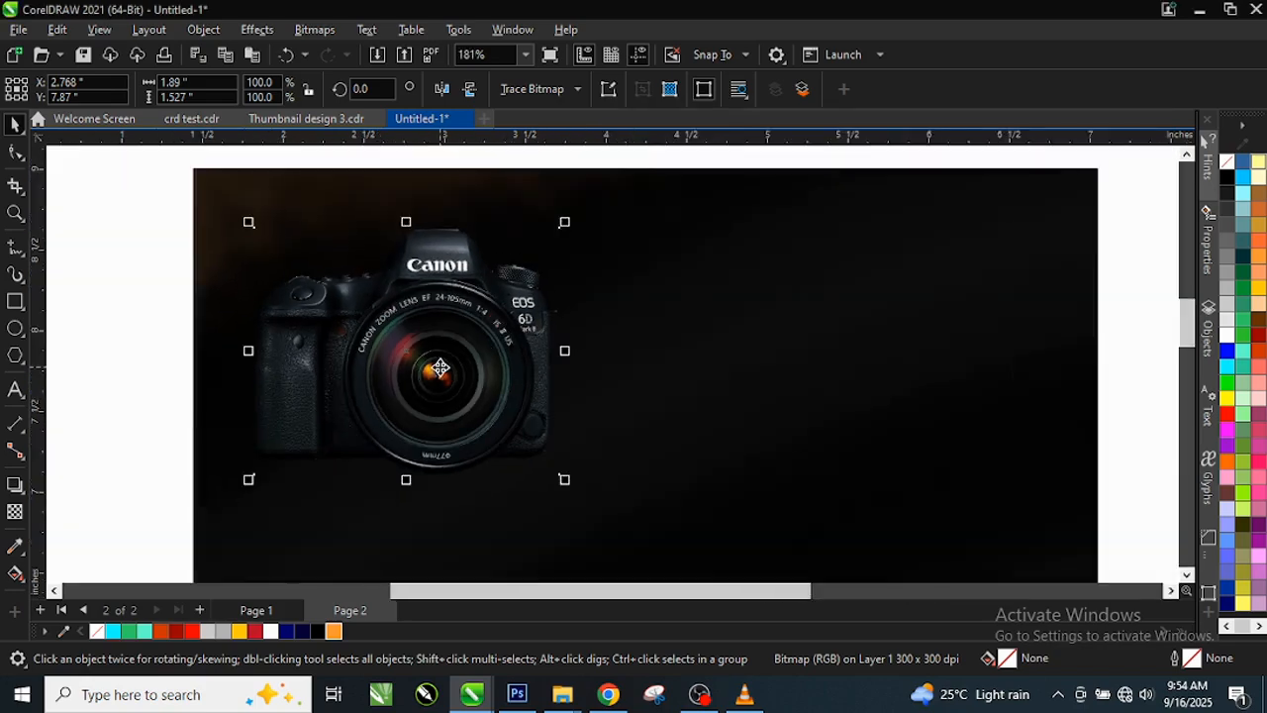
{"action": "scroll", "coordinate": [400, 382], "scroll_direction": "up", "scroll_amount": 1}
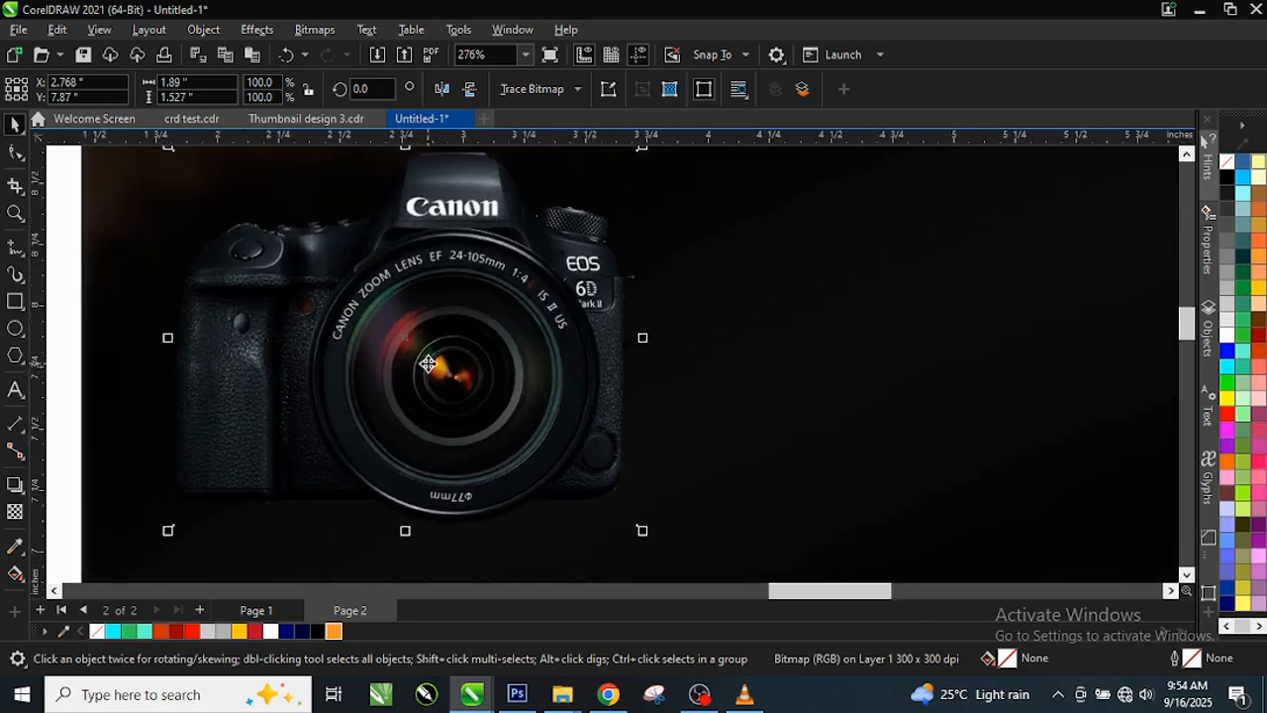
Step: Move the camera closer to the background's upper-left corner and rotate it about 13 degrees counterclockwise
{"action": "scroll", "coordinate": [428, 364], "scroll_direction": "down", "scroll_amount": 1}
{"action": "left_click_drag", "start_coordinate": [440, 309], "coordinate": [403, 276]}
{"action": "left_click", "coordinate": [403, 276]}
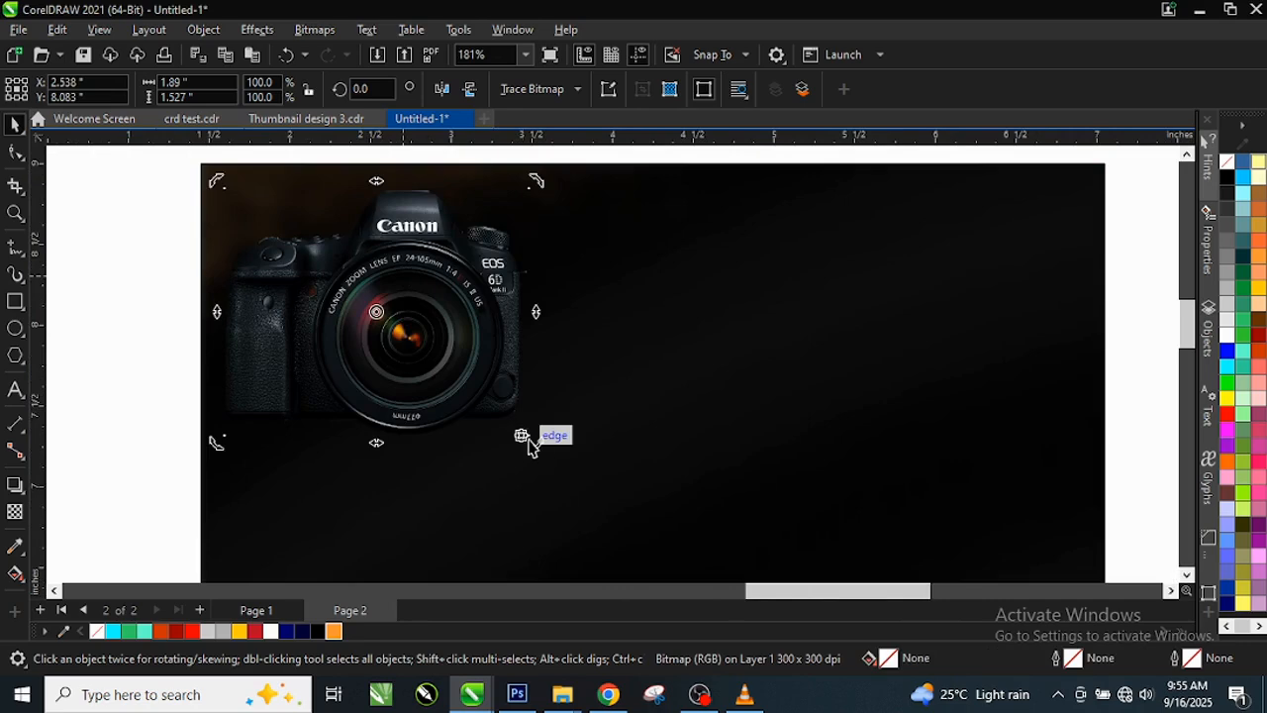
{"action": "mouse_move", "coordinate": [539, 447]}
{"action": "left_mouse_down"}
{"action": "mouse_move", "coordinate": [551, 424]}
{"action": "mouse_move", "coordinate": [526, 413]}
{"action": "mouse_move", "coordinate": [557, 457]}
{"action": "left_mouse_up"}
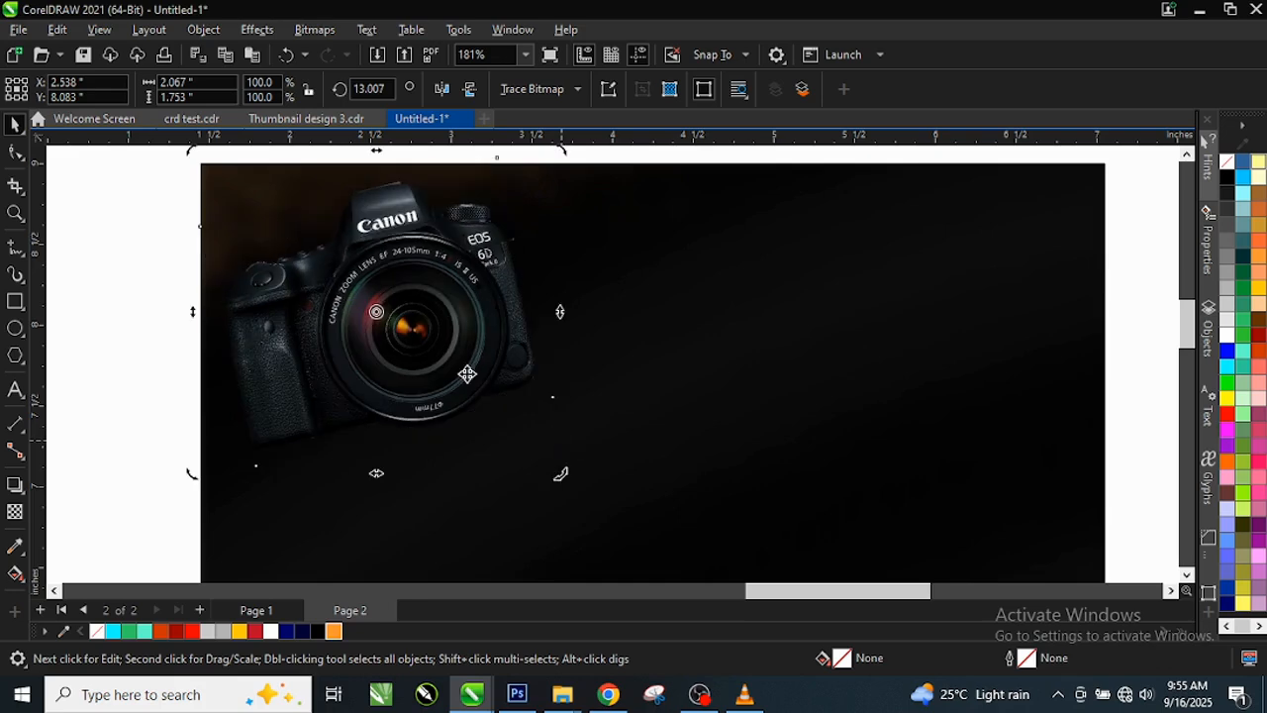
{"action": "left_click", "coordinate": [441, 321]}
{"action": "scroll", "coordinate": [401, 265], "scroll_direction": "down", "scroll_amount": 1}
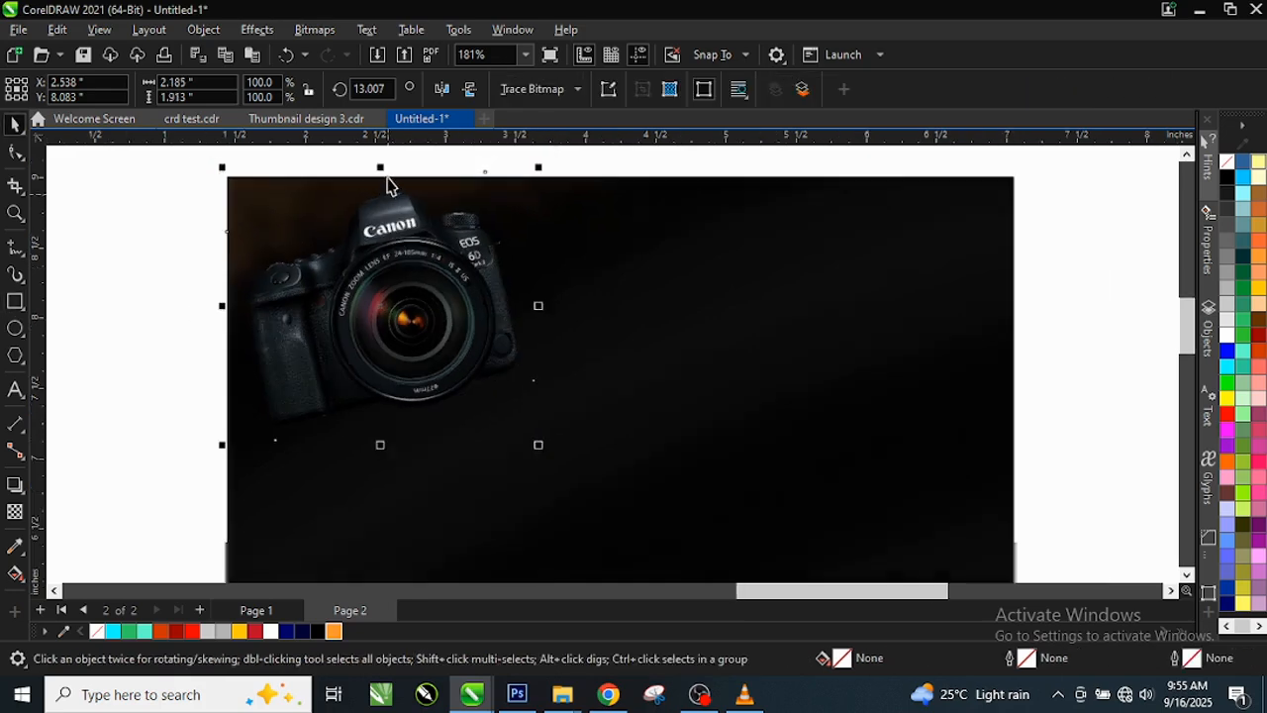
Step: Create a vertically flipped copy of the camera directly below the original to serve as its reflection
{"action": "left_click_drag", "start_coordinate": [382, 176], "coordinate": [413, 466]}
{"action": "scroll", "coordinate": [440, 345], "scroll_direction": "down", "scroll_amount": 2}
{"action": "scroll", "coordinate": [423, 467], "scroll_direction": "up", "scroll_amount": 1}
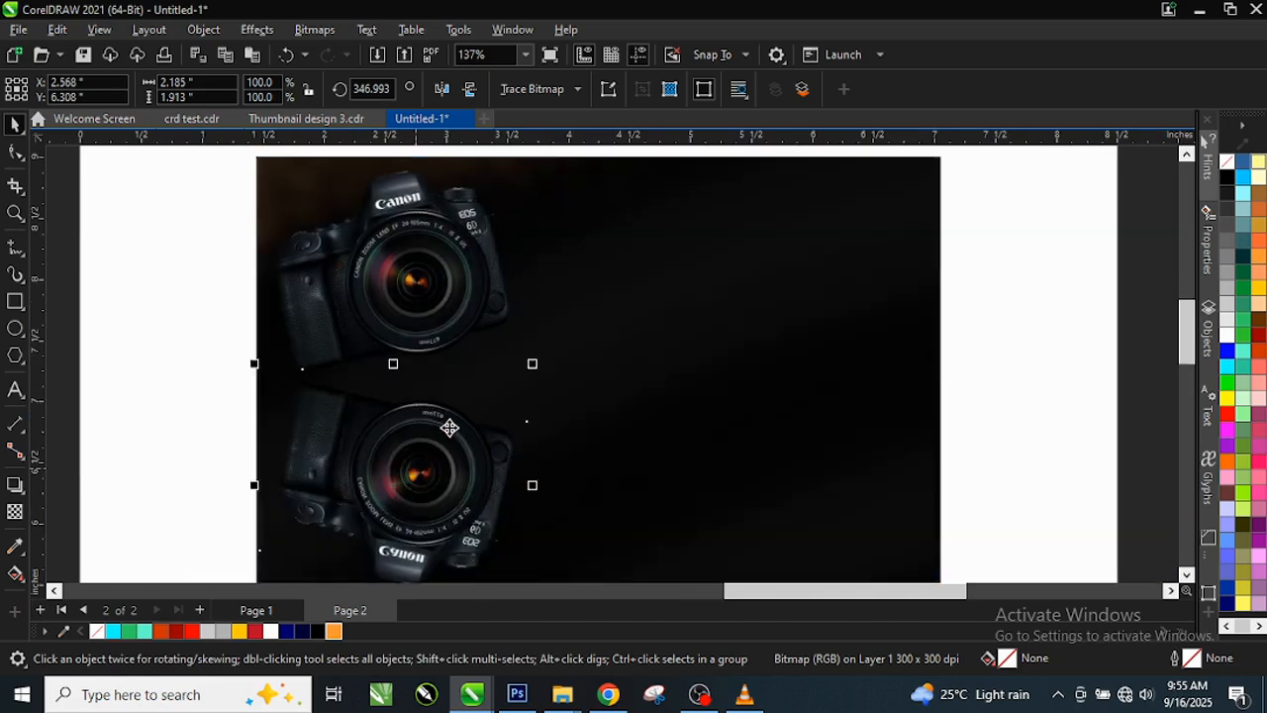
{"action": "scroll", "coordinate": [450, 428], "scroll_direction": "down", "scroll_amount": 1}
Step: Apply a linear fountain transparency to the flipped camera copy, fading it downward into a faint reflection
{"action": "left_click", "coordinate": [15, 512]}
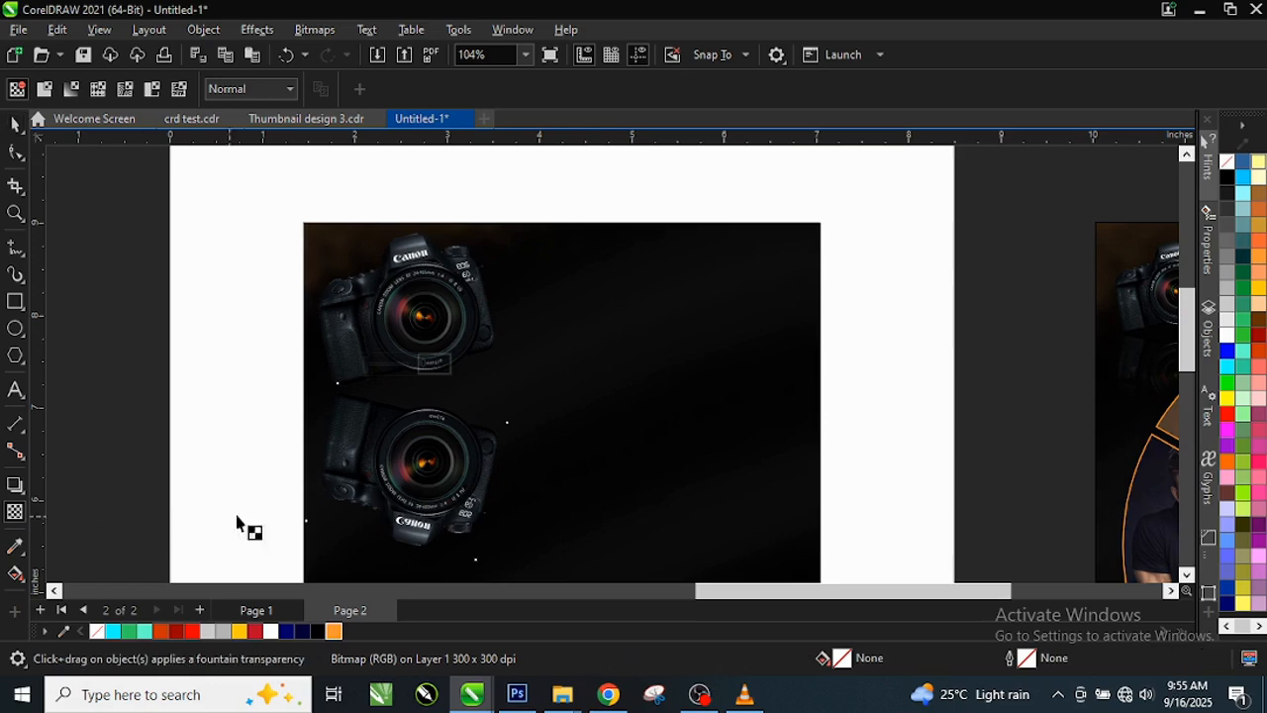
{"action": "left_click_drag", "start_coordinate": [426, 448], "coordinate": [411, 516]}
{"action": "left_click_drag", "start_coordinate": [425, 447], "coordinate": [425, 408]}
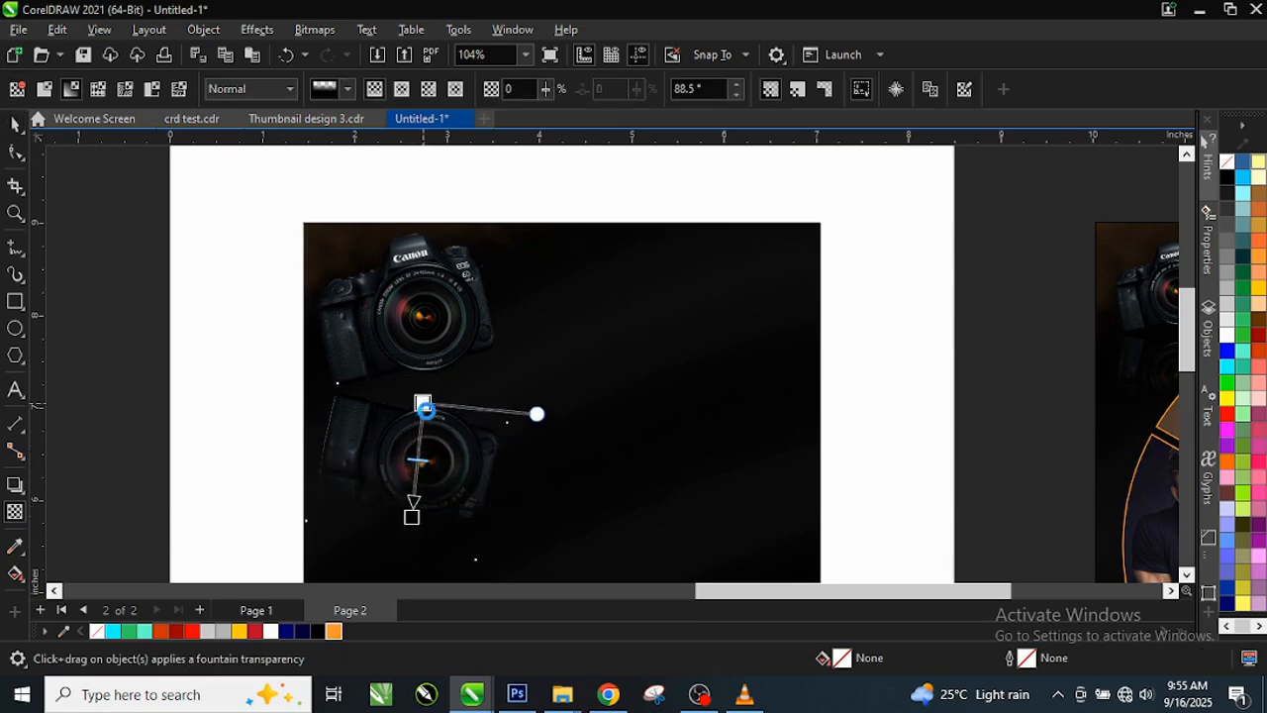
{"action": "left_click_drag", "start_coordinate": [421, 460], "coordinate": [421, 377]}
Step: Group the camera with its reflection, scale the group to about 77.3% and reposition it in the background's upper-left corner
{"action": "key", "text": "space"}
{"action": "left_click_drag", "start_coordinate": [244, 175], "coordinate": [606, 598]}
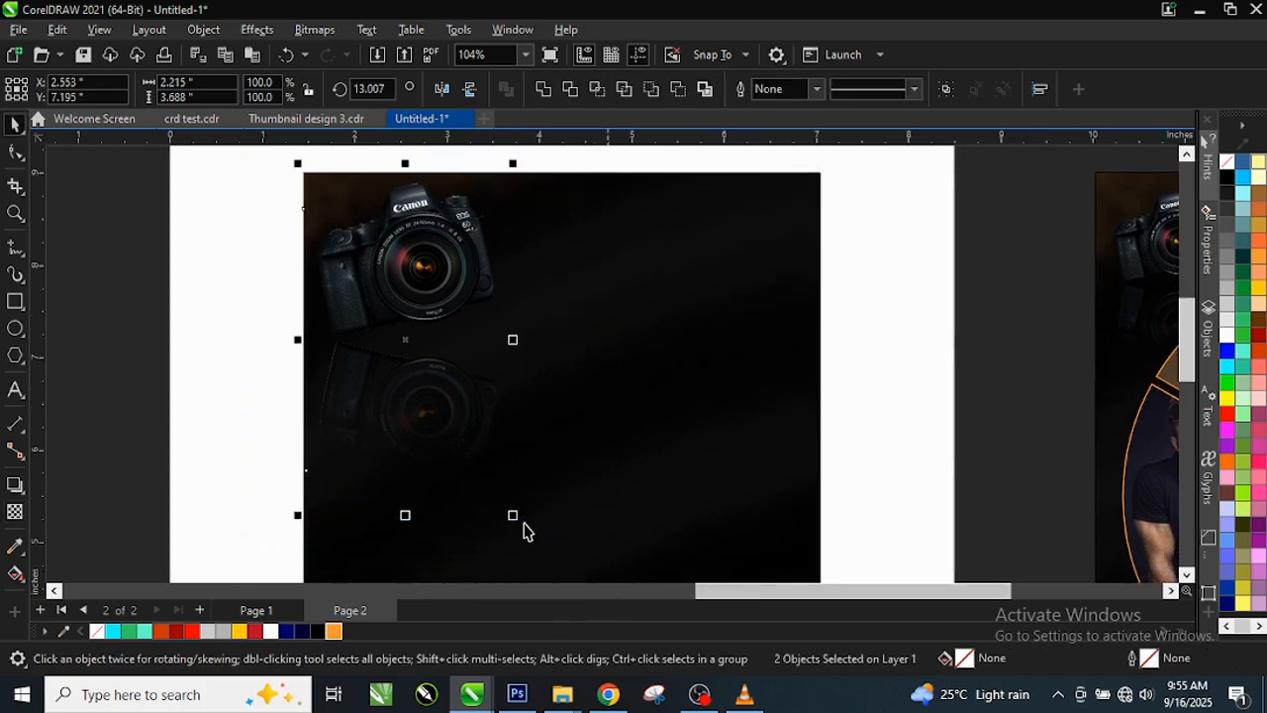
{"action": "key", "text": "ctrl+g"}
{"action": "left_click_drag", "start_coordinate": [511, 516], "coordinate": [493, 417]}
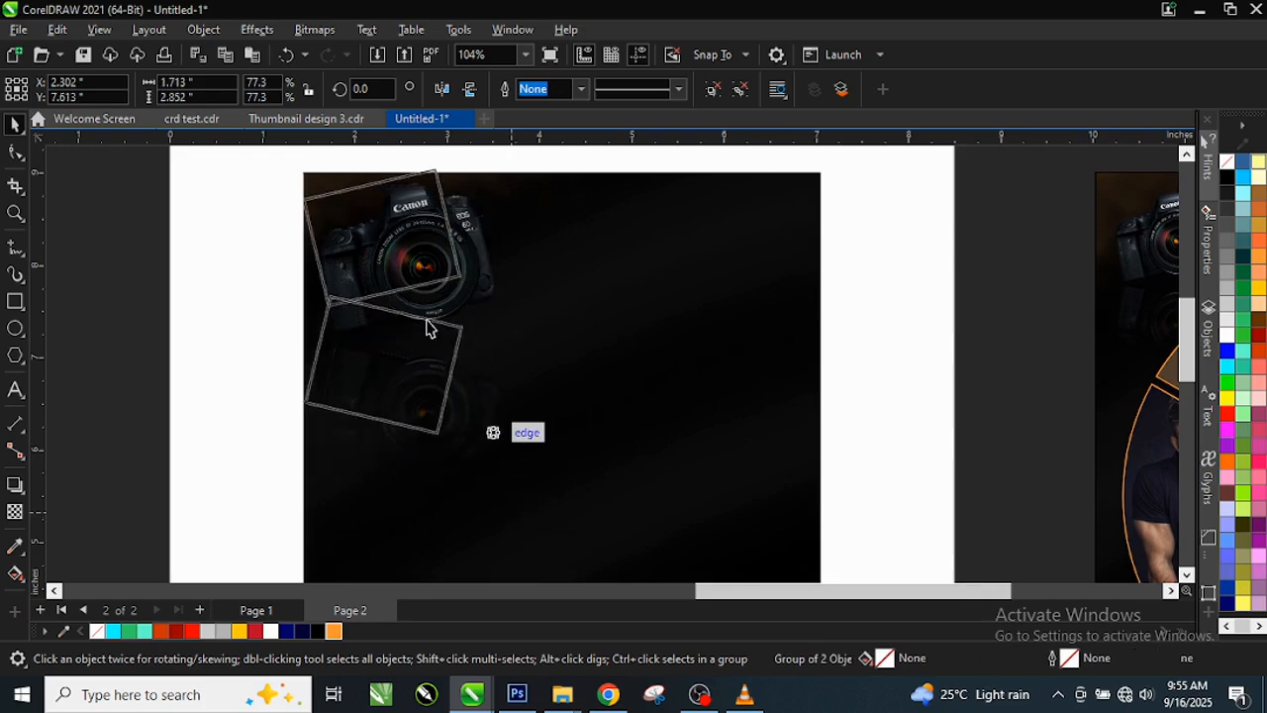
{"action": "left_click_drag", "start_coordinate": [392, 257], "coordinate": [402, 267]}
{"action": "scroll", "coordinate": [625, 319], "scroll_direction": "down", "scroll_amount": 3}
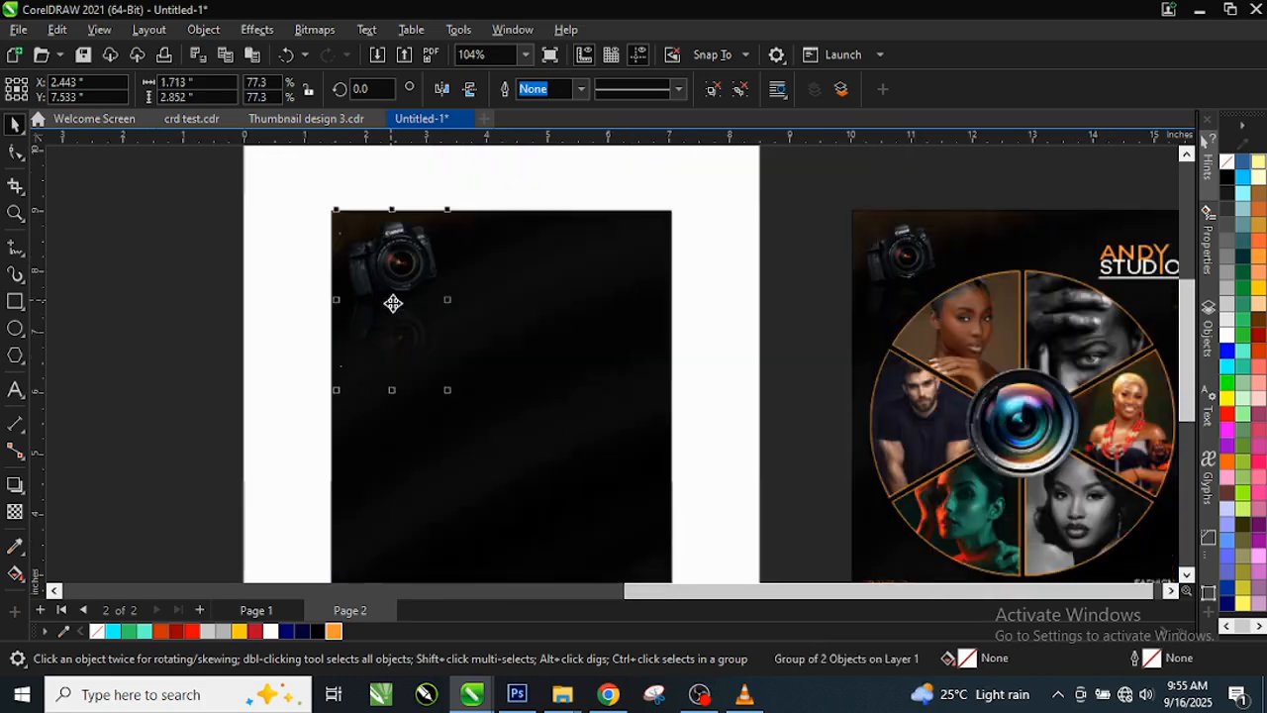
{"action": "left_click", "coordinate": [650, 336]}
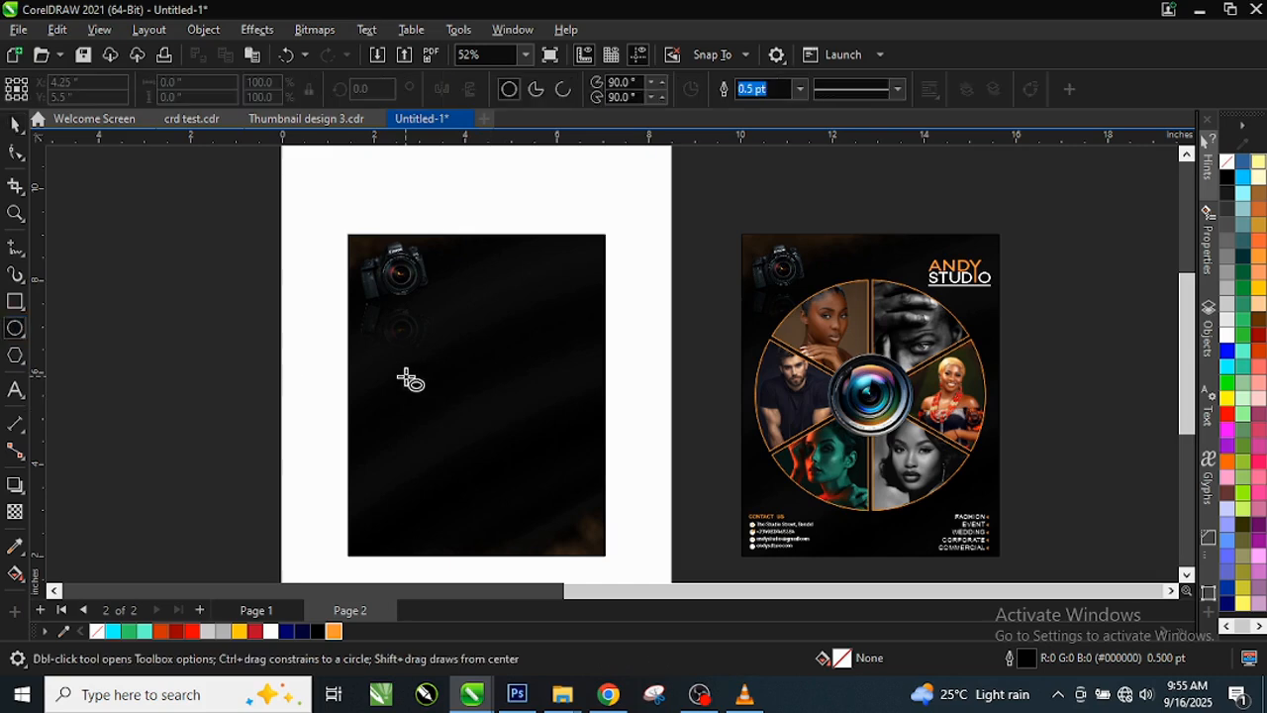
Step: Draw a circle over the flyer background, enlarge it to about 4.7 inches in diameter and center it on the page
{"action": "mouse_move", "coordinate": [405, 375]}
{"action": "left_mouse_down"}
{"action": "mouse_move", "coordinate": [425, 419]}
{"action": "mouse_move", "coordinate": [541, 551]}
{"action": "mouse_move", "coordinate": [535, 544]}
{"action": "left_mouse_up"}
{"action": "key", "text": "space"}
{"action": "left_click_drag", "start_coordinate": [492, 461], "coordinate": [475, 398]}
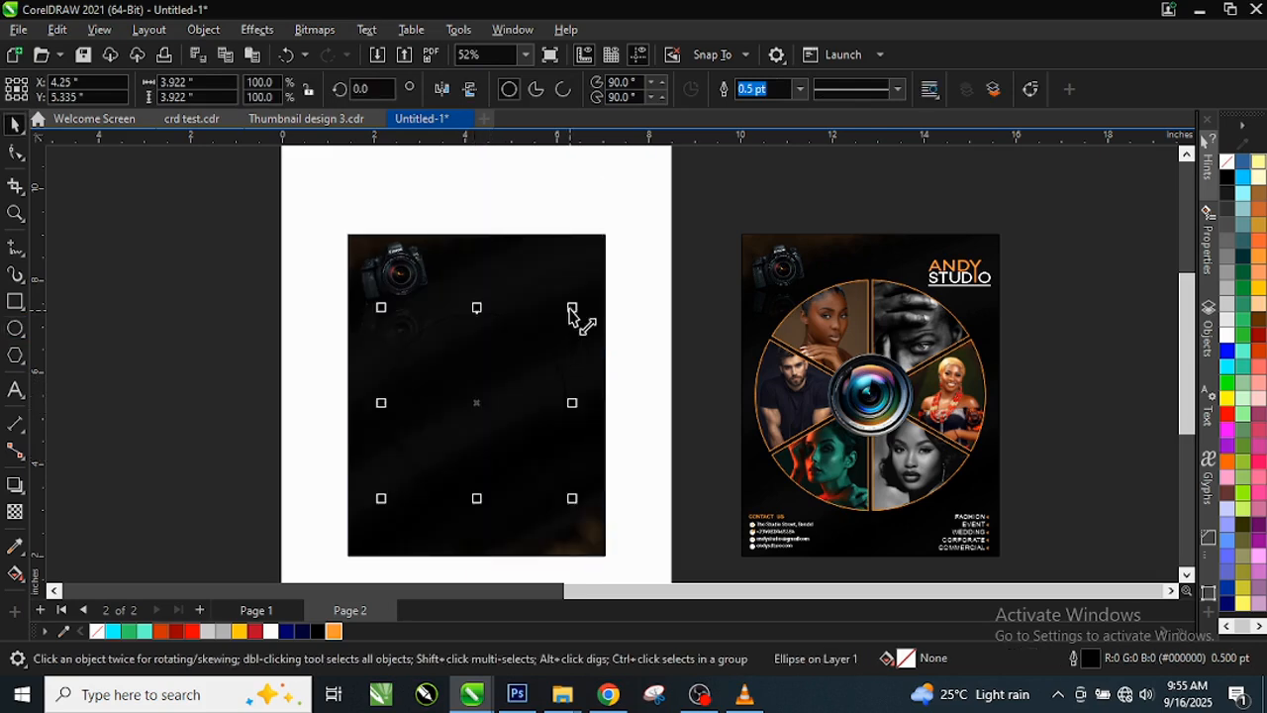
{"action": "left_click_drag", "start_coordinate": [572, 312], "coordinate": [589, 289]}
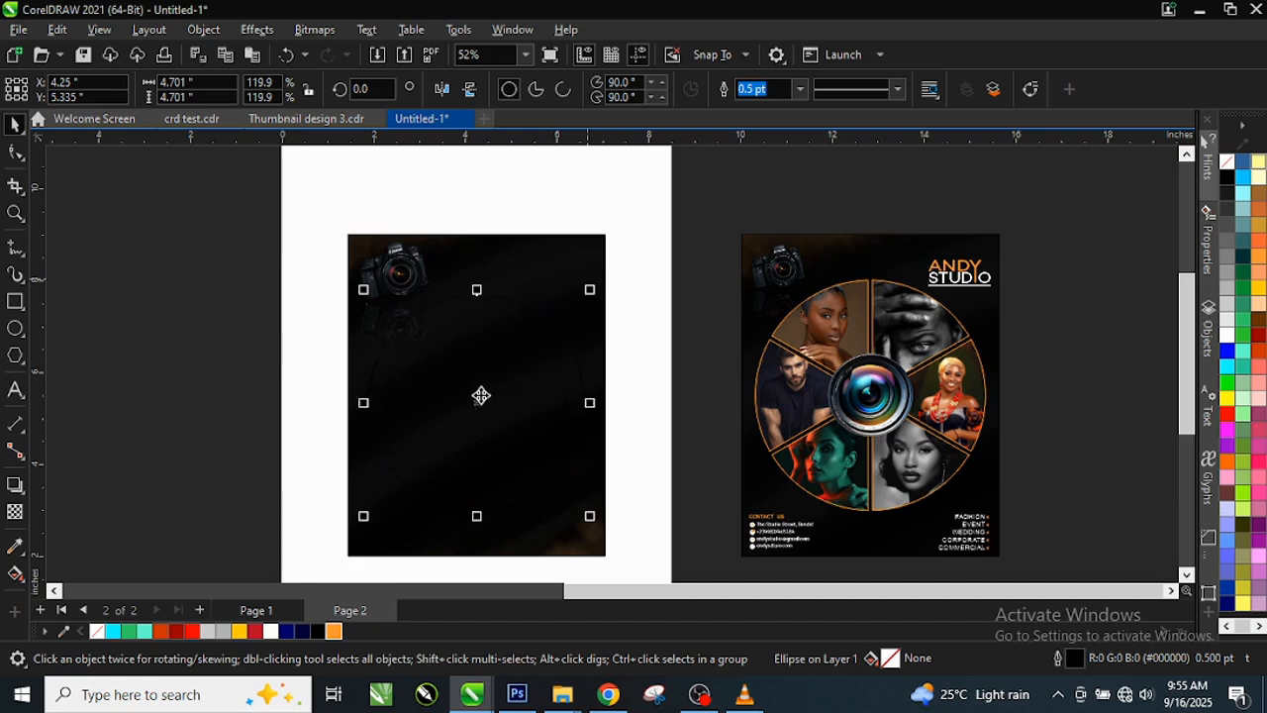
{"action": "left_click_drag", "start_coordinate": [481, 396], "coordinate": [482, 399]}
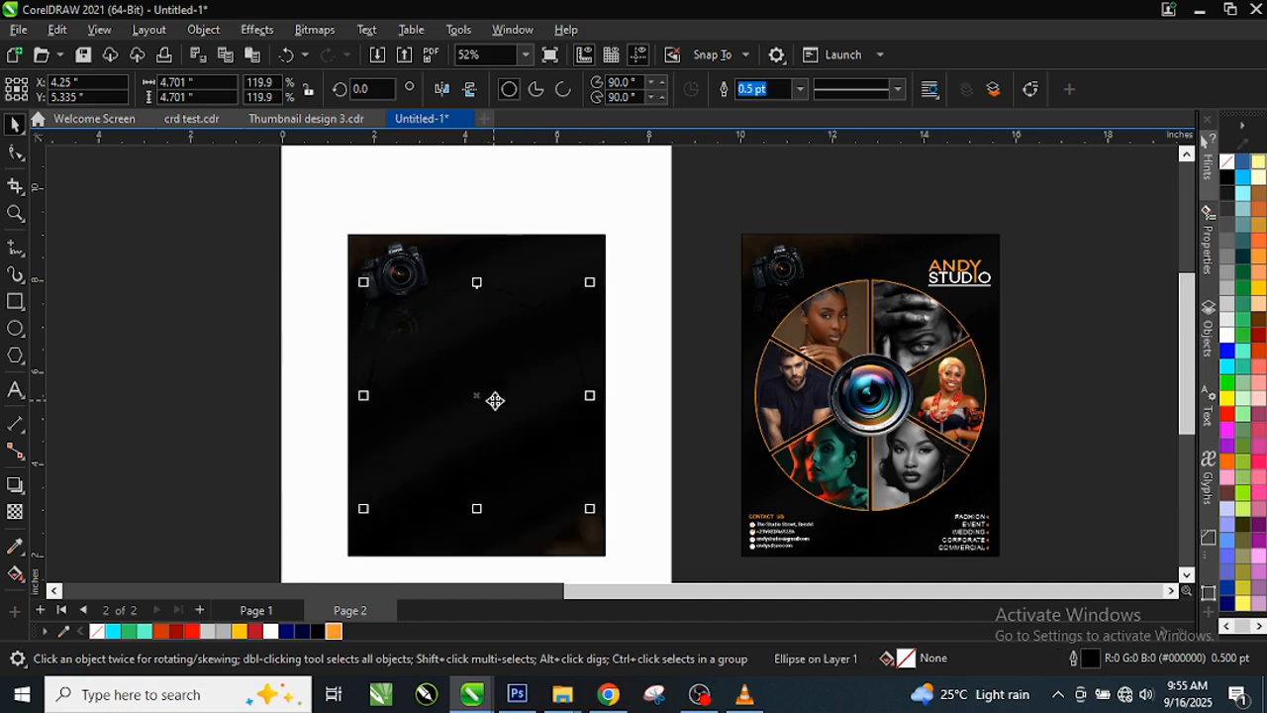
{"action": "left_click", "coordinate": [634, 375]}
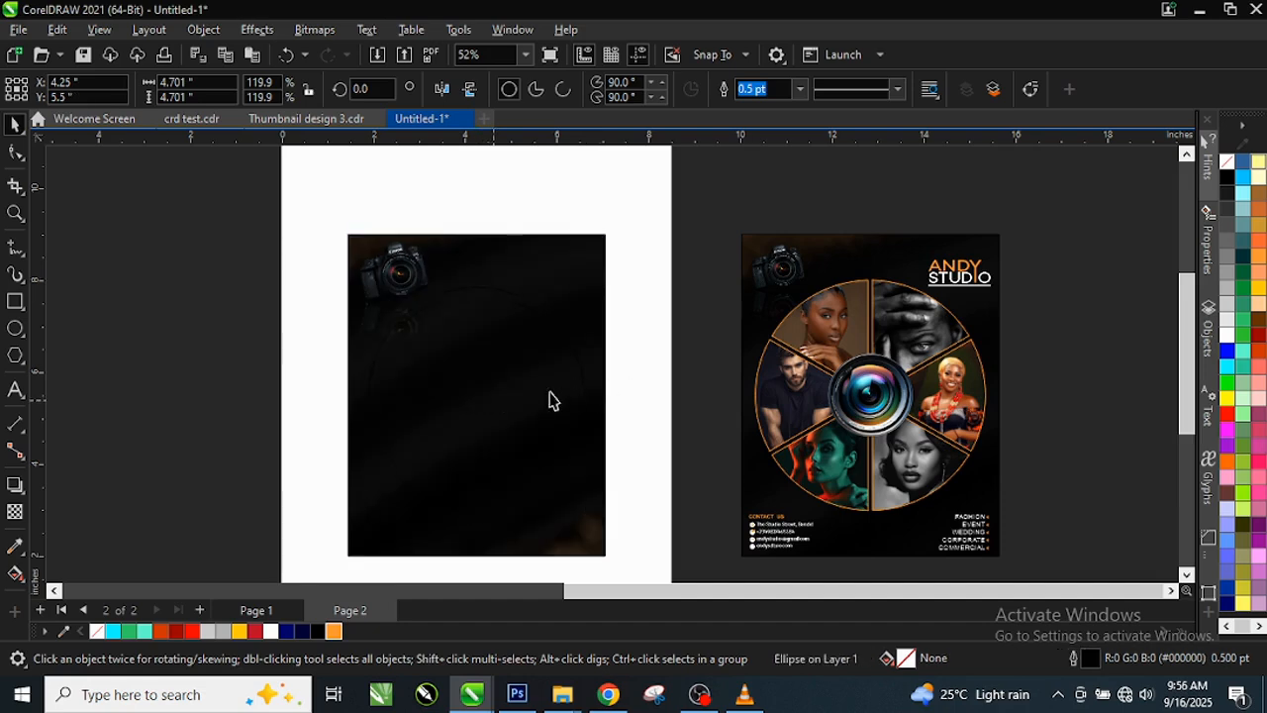
Step: Set the circle's outline color to Light Orange (#FF9933)
{"action": "left_click", "coordinate": [501, 403]}
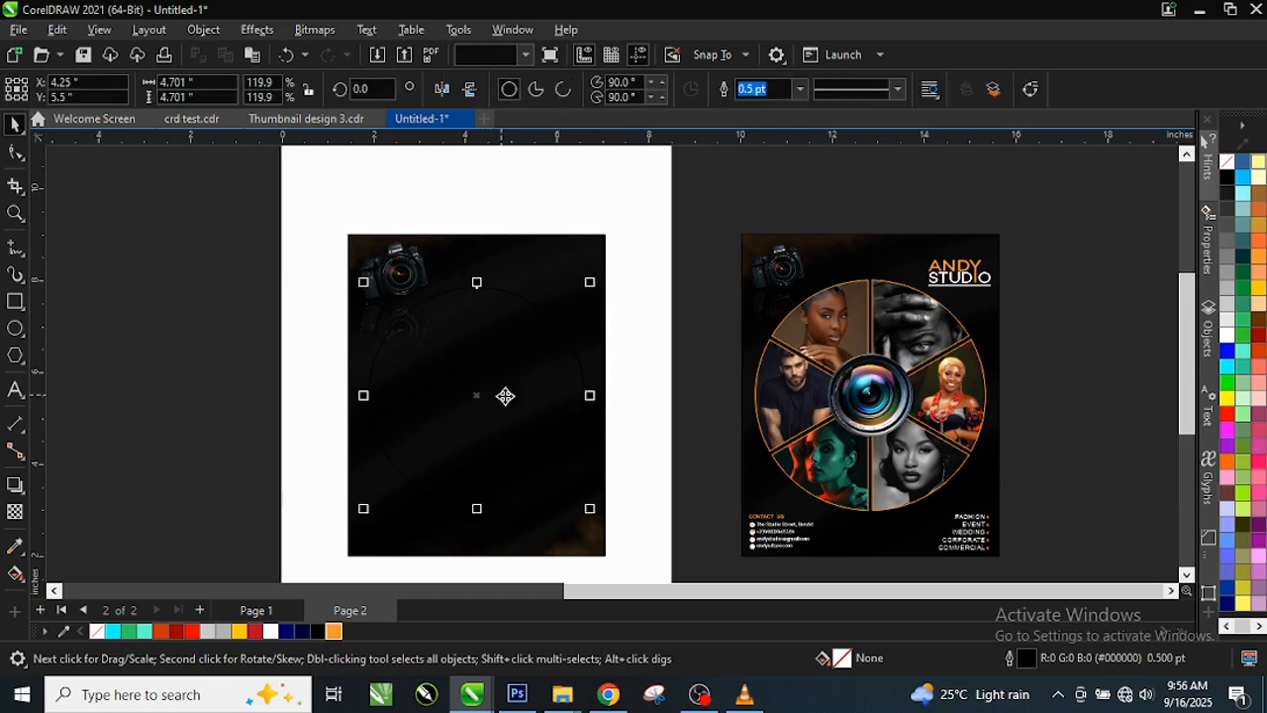
{"action": "right_click", "coordinate": [335, 634]}
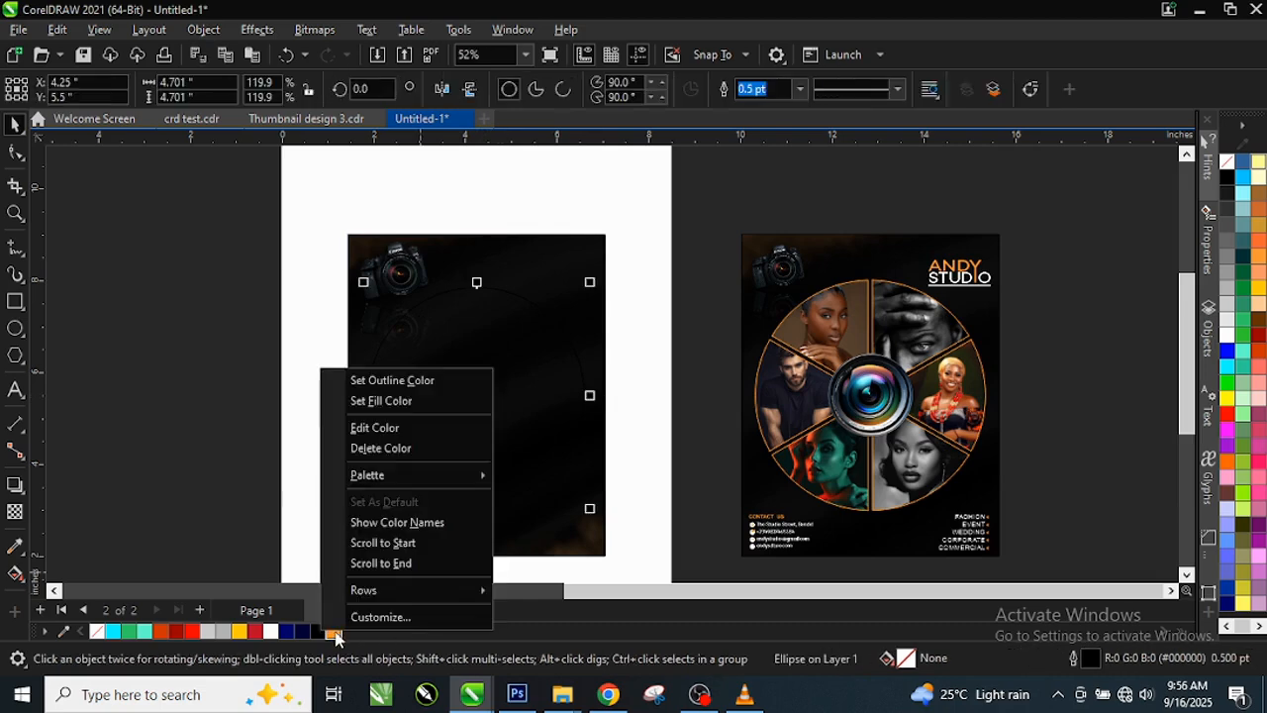
{"action": "left_click", "coordinate": [408, 382]}
{"action": "left_click", "coordinate": [671, 317]}
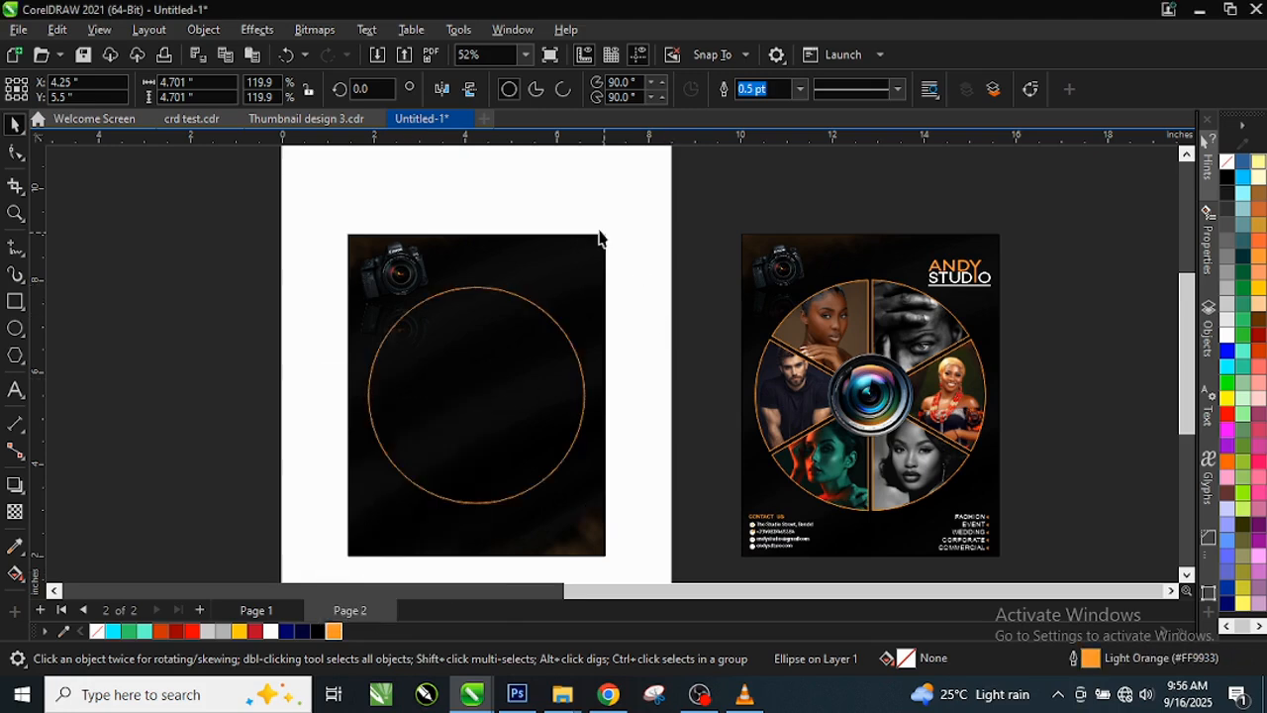
Step: Add the artistic text "ANDY STUDIO" on two lines in 24 pt Arial above the flyer background
{"action": "scroll", "coordinate": [599, 238], "scroll_direction": "up", "scroll_amount": 2}
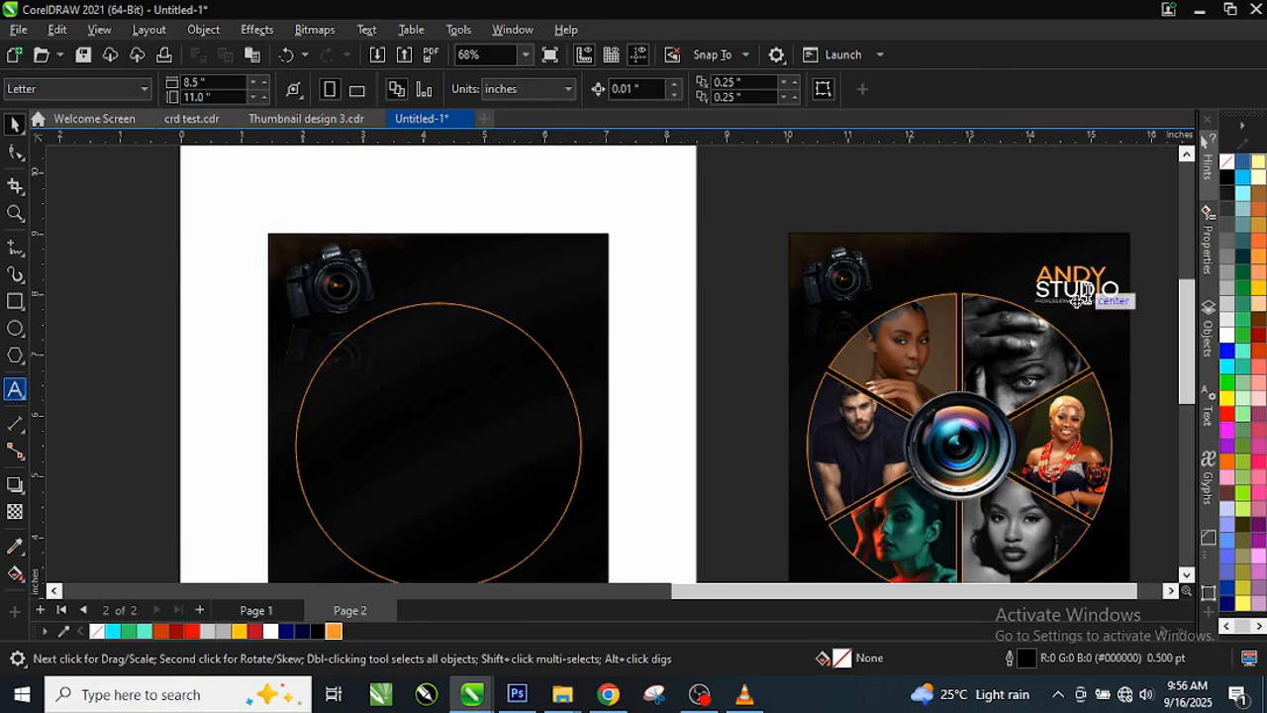
{"action": "scroll", "coordinate": [1089, 327], "scroll_direction": "up", "scroll_amount": 3}
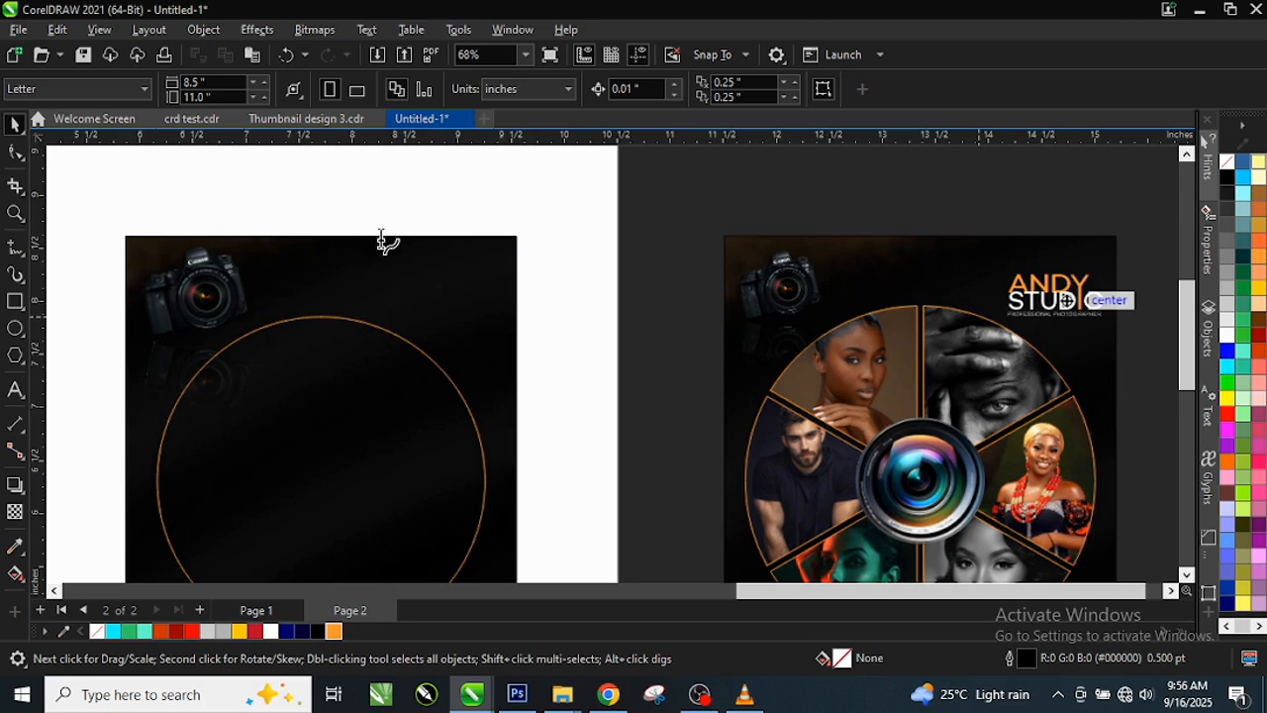
{"action": "scroll", "coordinate": [426, 178], "scroll_direction": "up", "scroll_amount": 2}
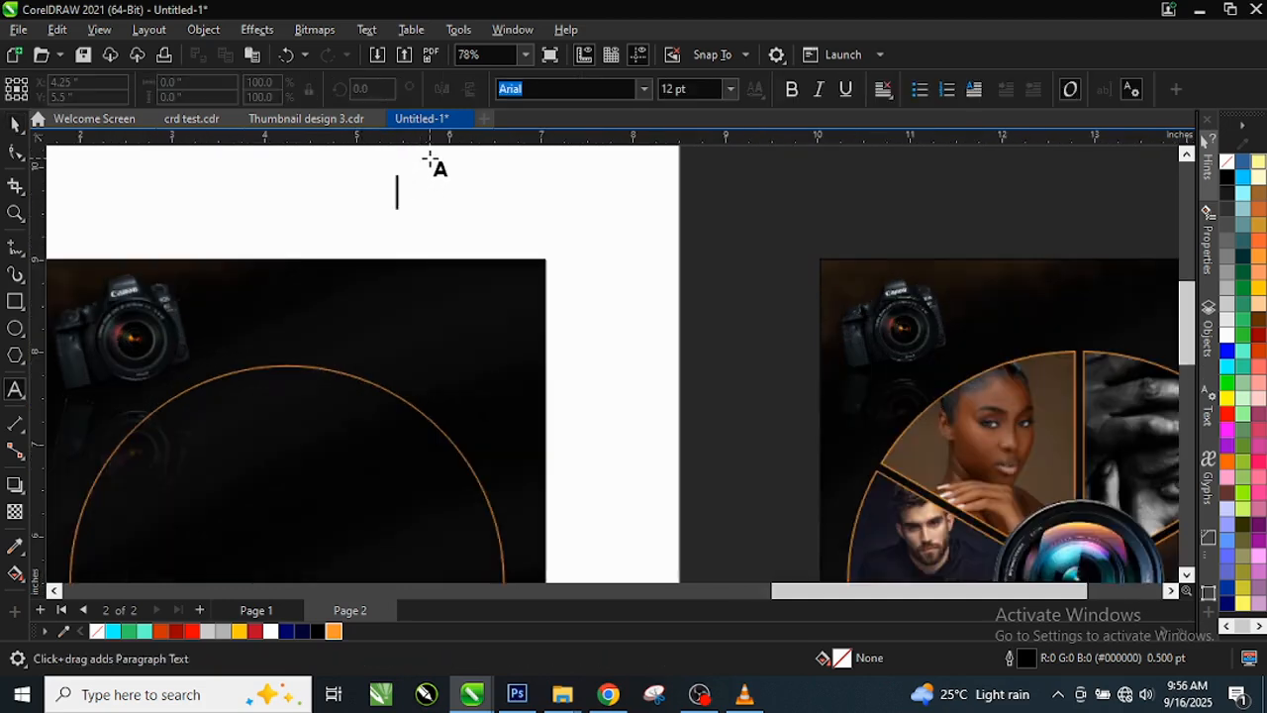
{"action": "type", "text": "ANDY"}
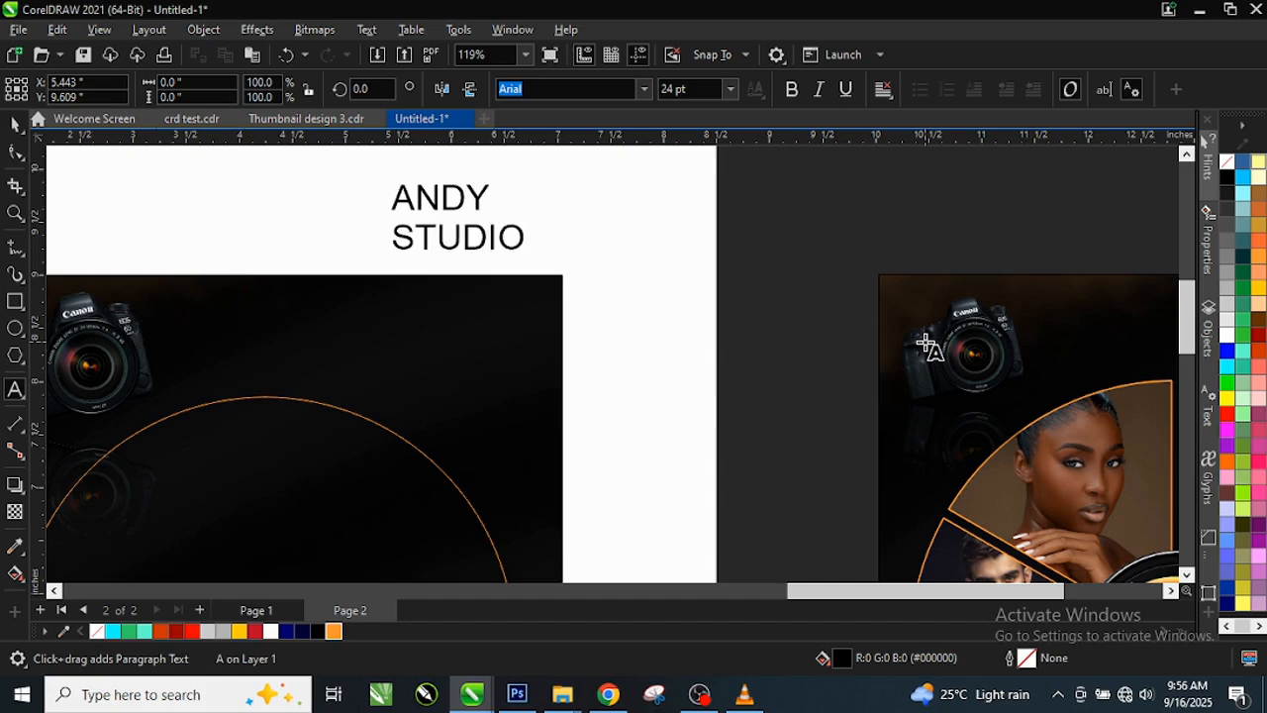
Step: Change the font of the ANDY STUDIO text to Campton Medium
{"action": "key", "text": "ctrl+space"}
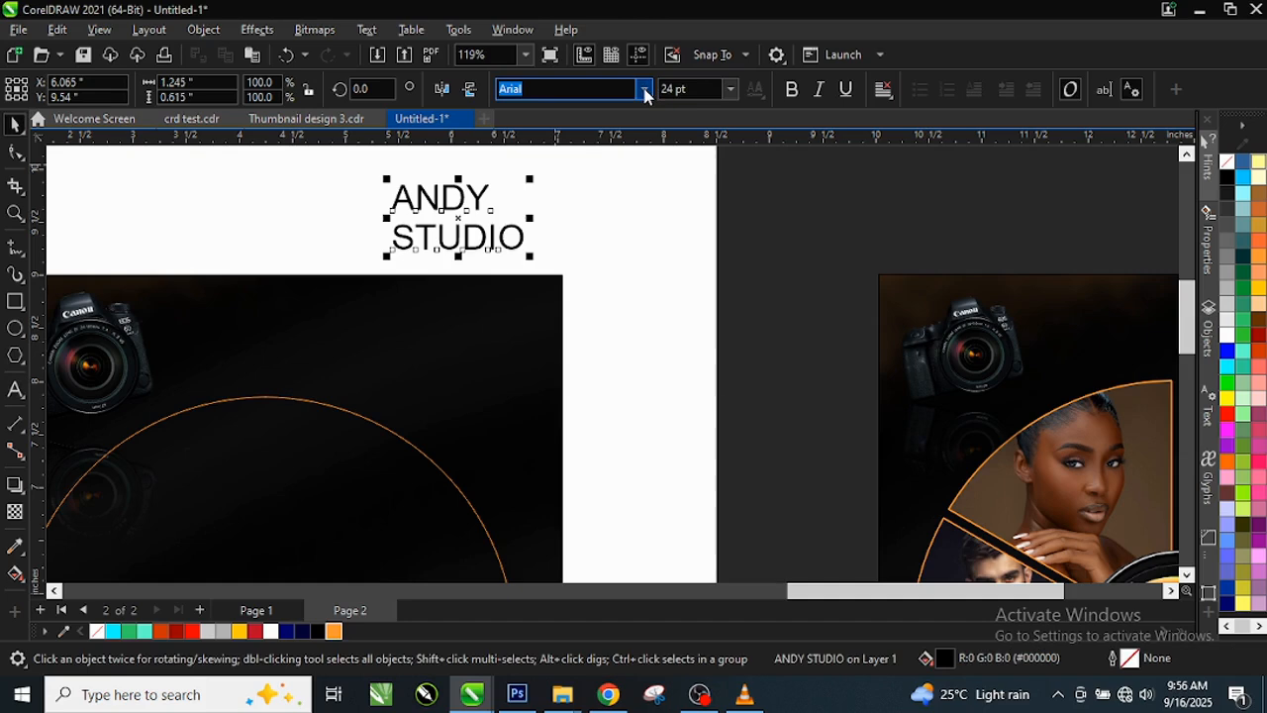
{"action": "left_click", "coordinate": [645, 90]}
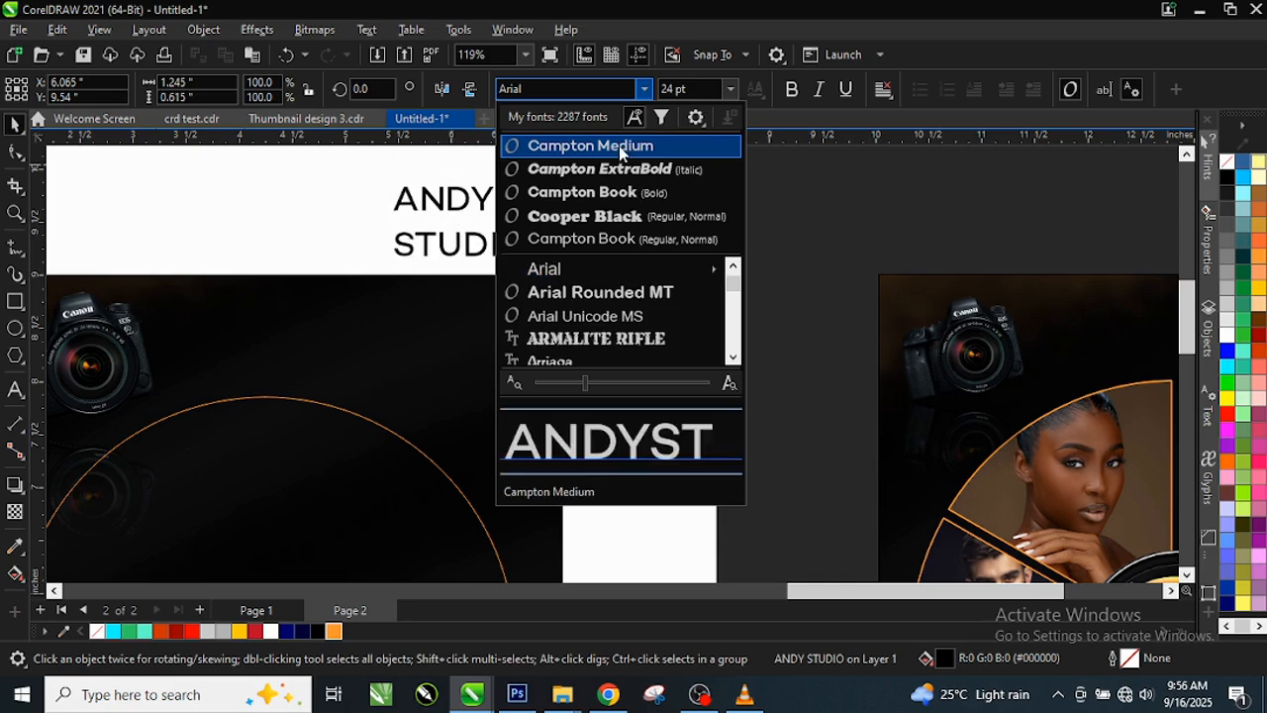
{"action": "left_click", "coordinate": [619, 145]}
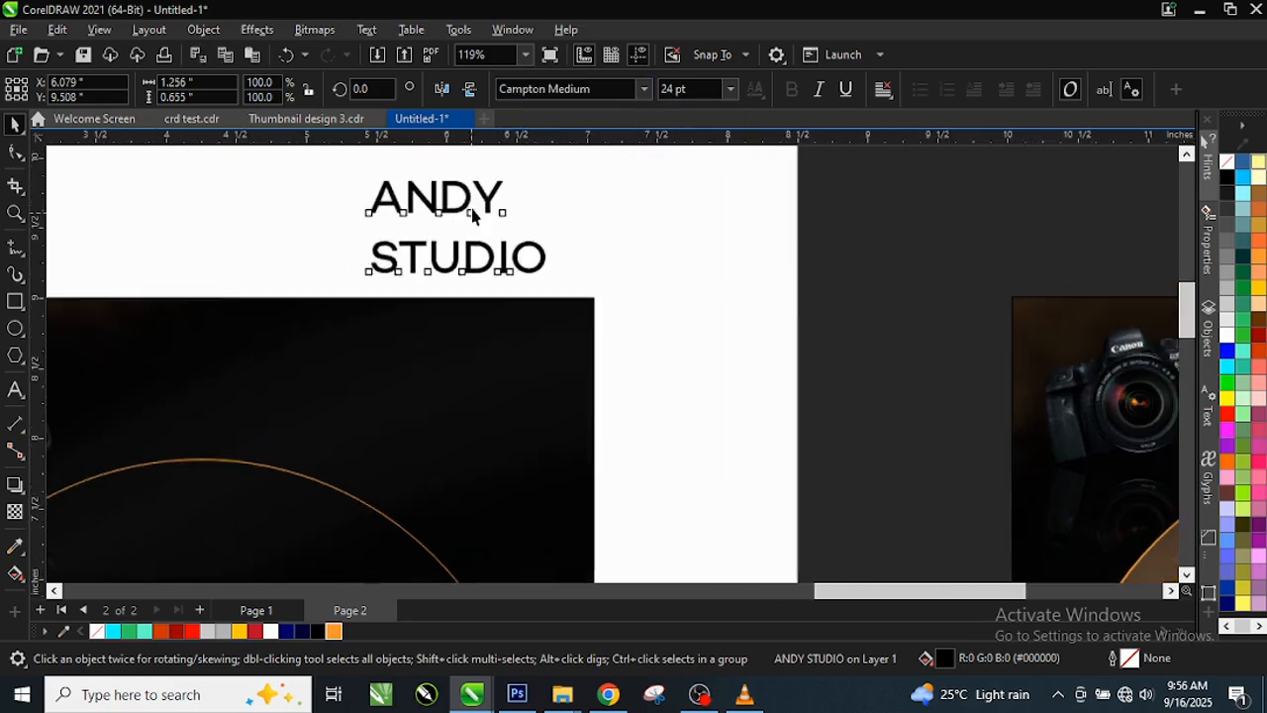
Step: Tighten the ANDY STUDIO line spacing until the two lines nearly touch, and break the text apart into one object per line
{"action": "scroll", "coordinate": [473, 215], "scroll_direction": "up", "scroll_amount": 2}
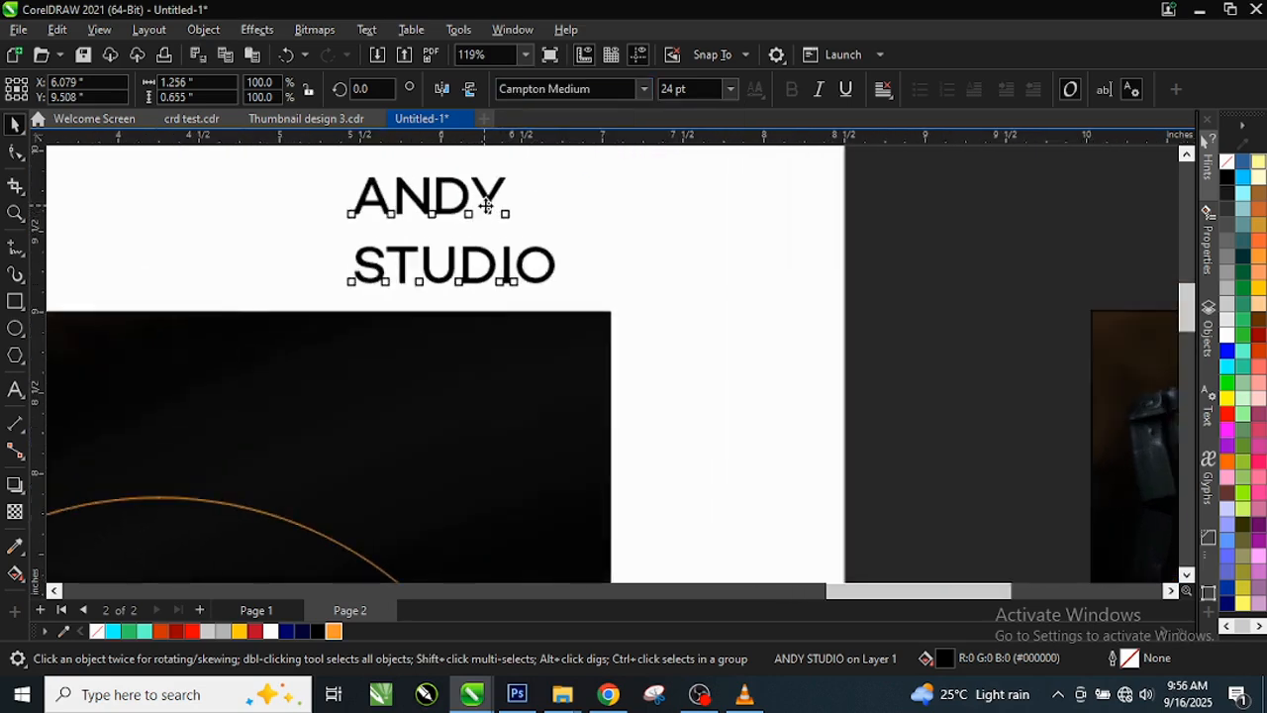
{"action": "left_click", "coordinate": [14, 154]}
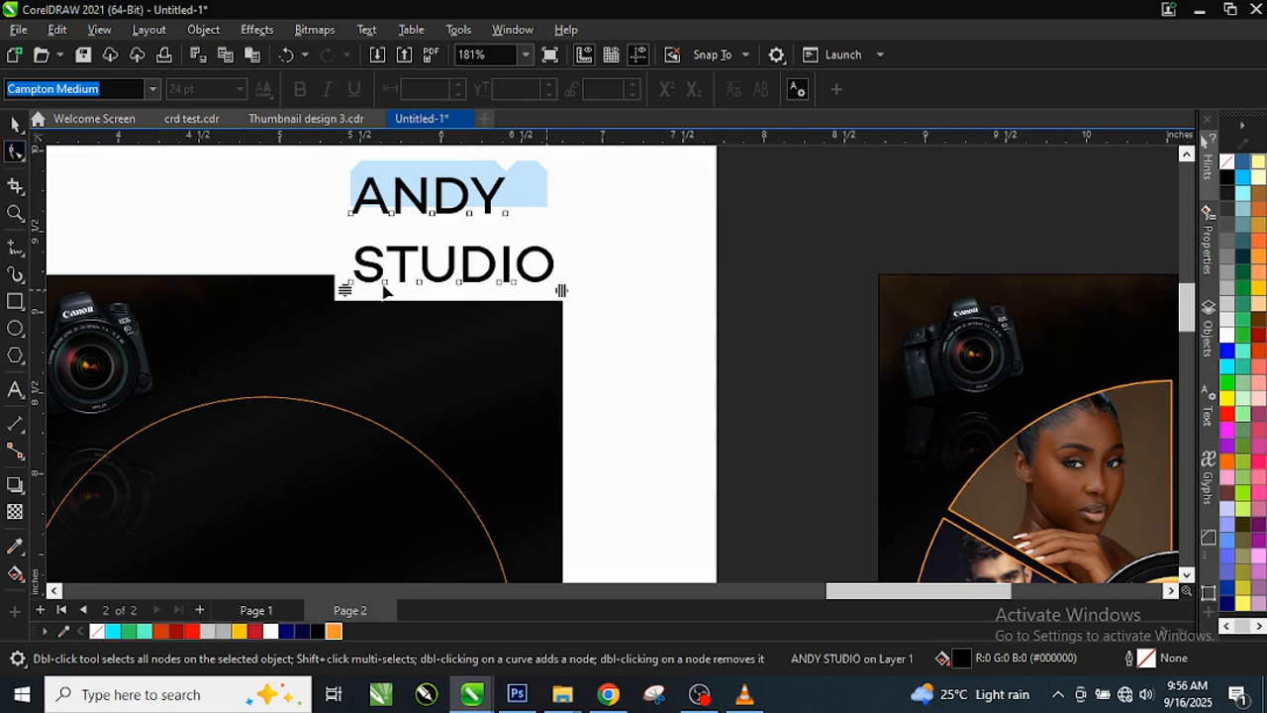
{"action": "left_click_drag", "start_coordinate": [343, 288], "coordinate": [356, 246]}
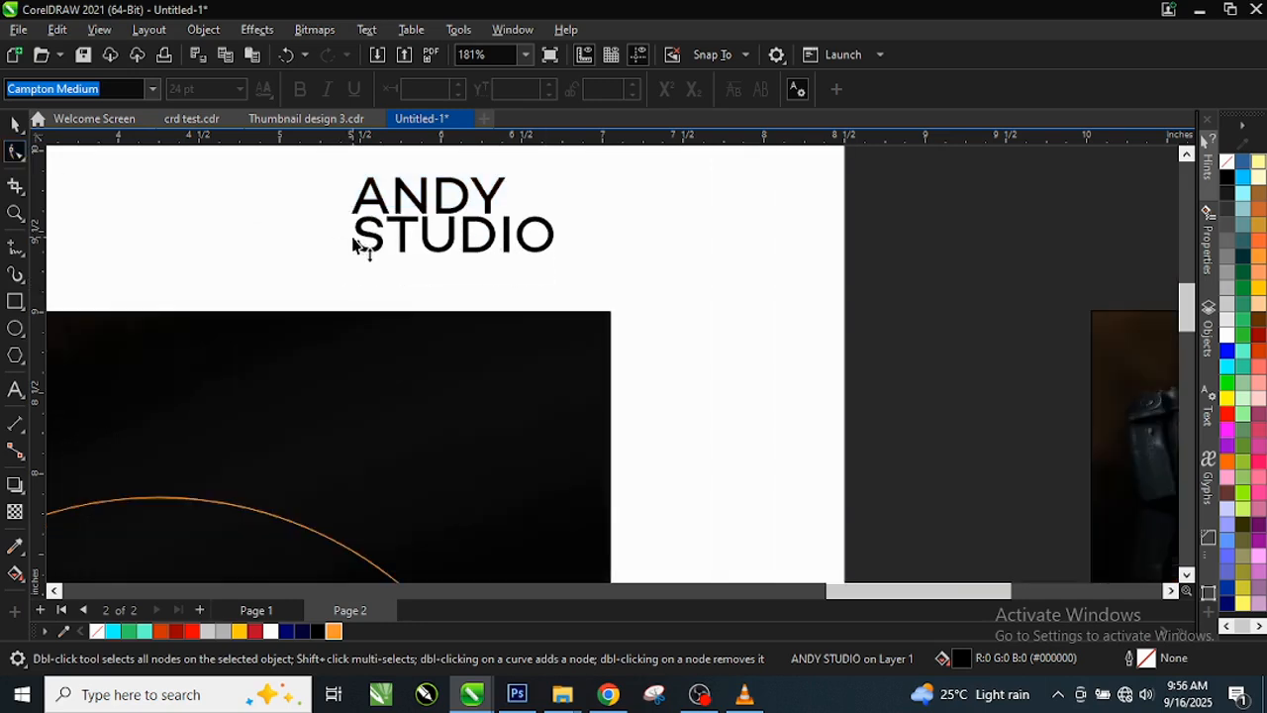
{"action": "key", "text": "space"}
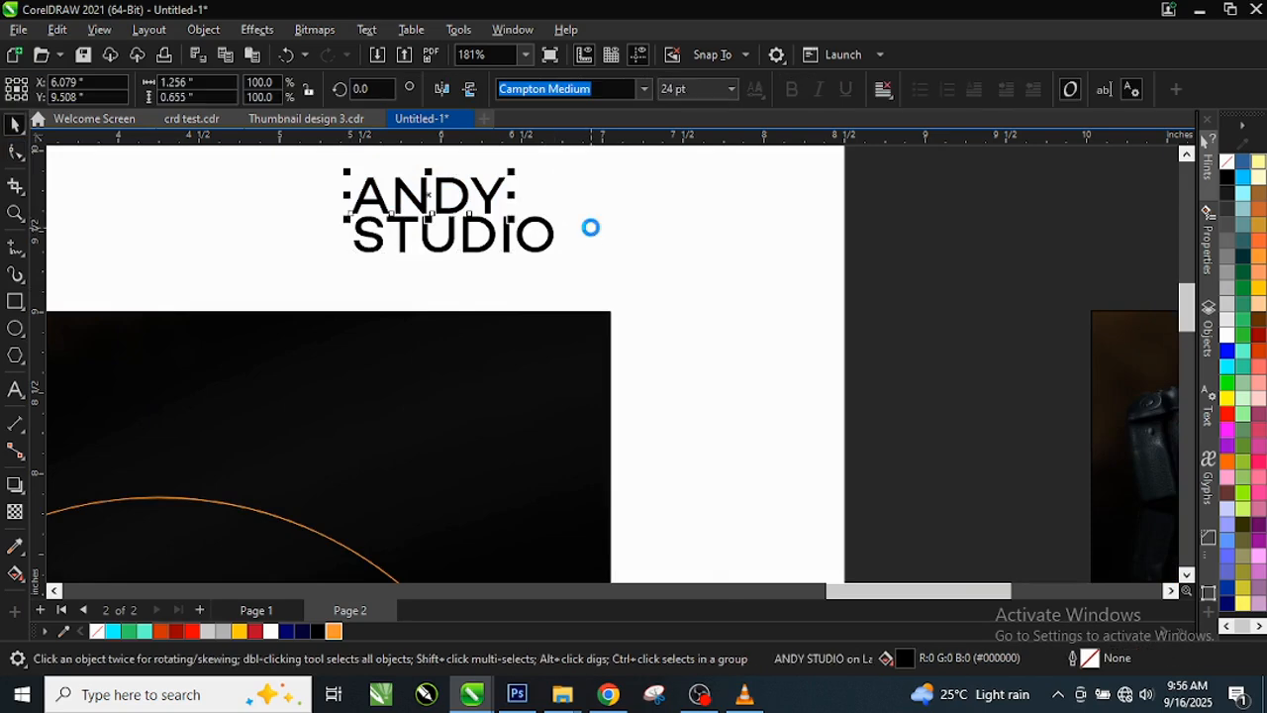
Step: Stretch the word ANDY horizontally to about 113.5% so its Y lines up with the I of STUDIO
{"action": "scroll", "coordinate": [453, 181], "scroll_direction": "up", "scroll_amount": 2}
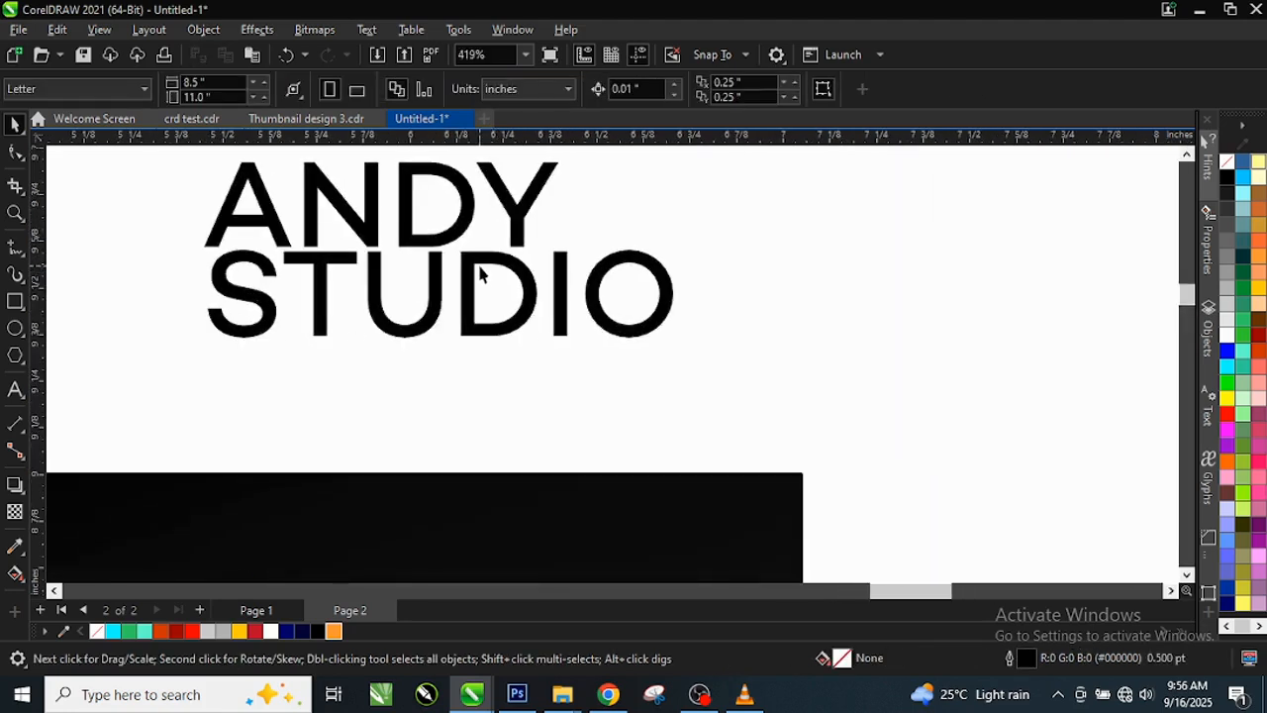
{"action": "left_click", "coordinate": [481, 274]}
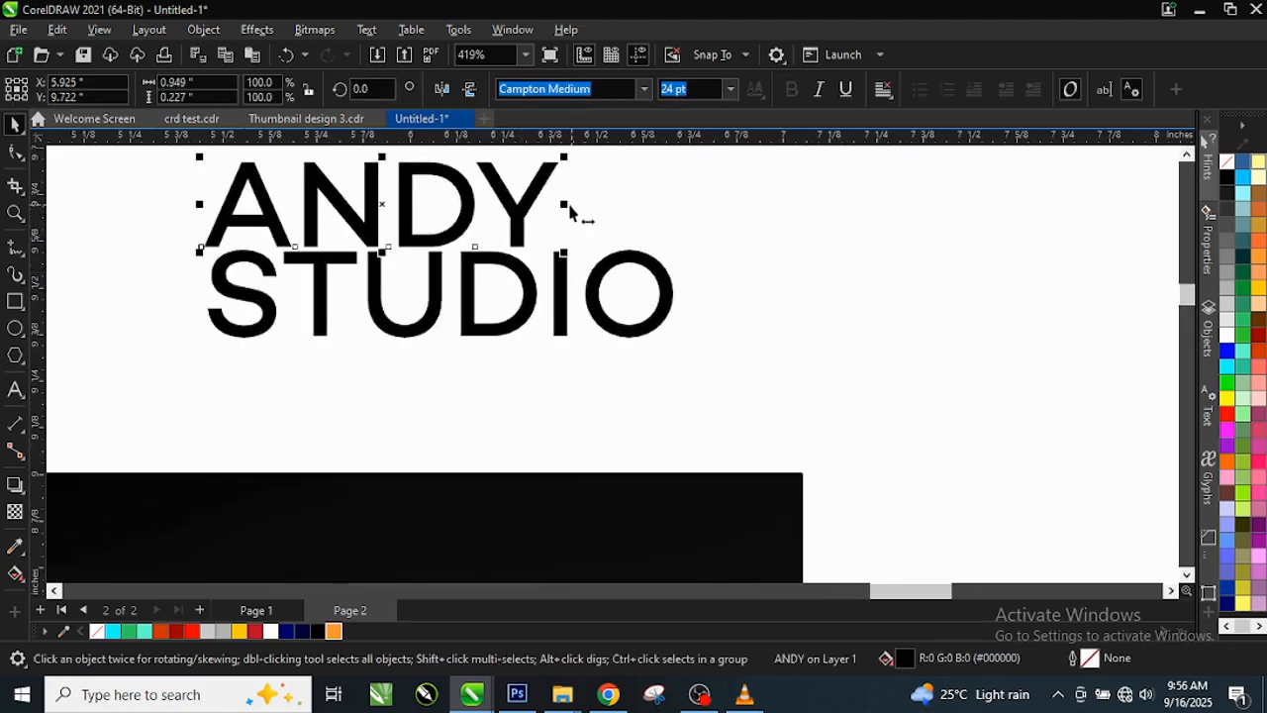
{"action": "left_click_drag", "start_coordinate": [564, 203], "coordinate": [614, 206]}
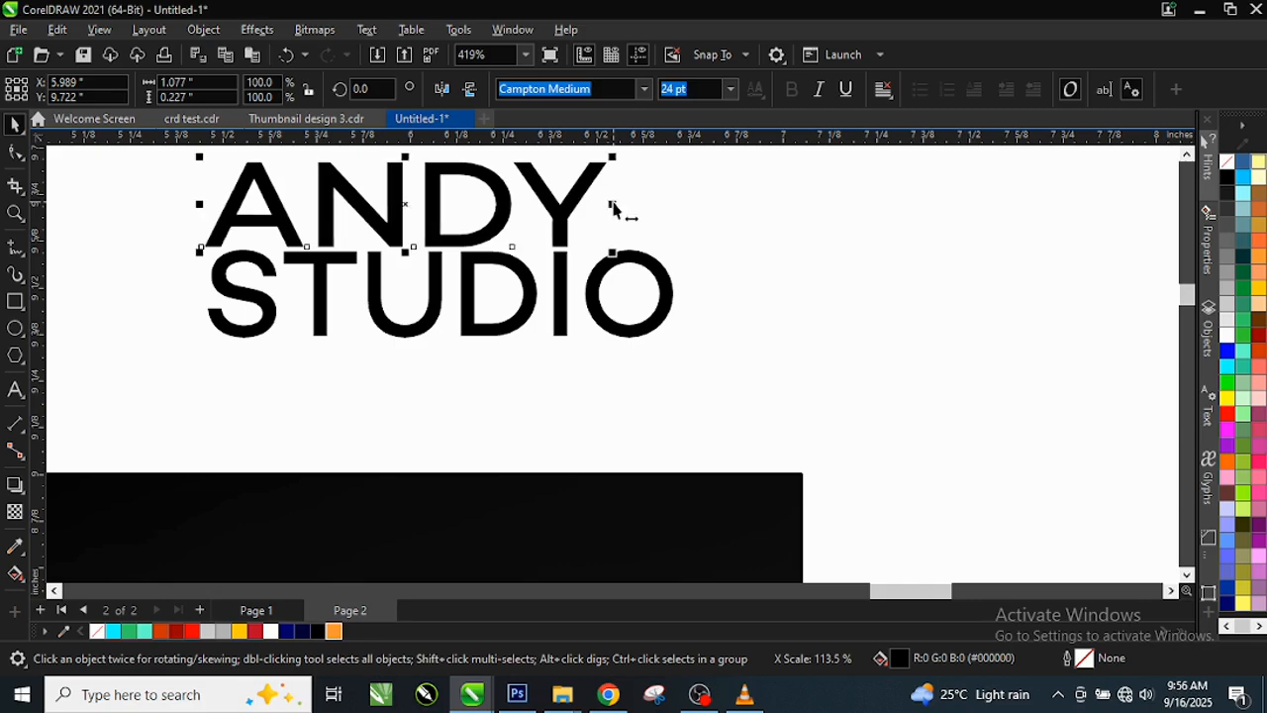
Step: Break the words STUDIO and ANDY apart into individual letters
{"action": "left_click", "coordinate": [564, 285]}
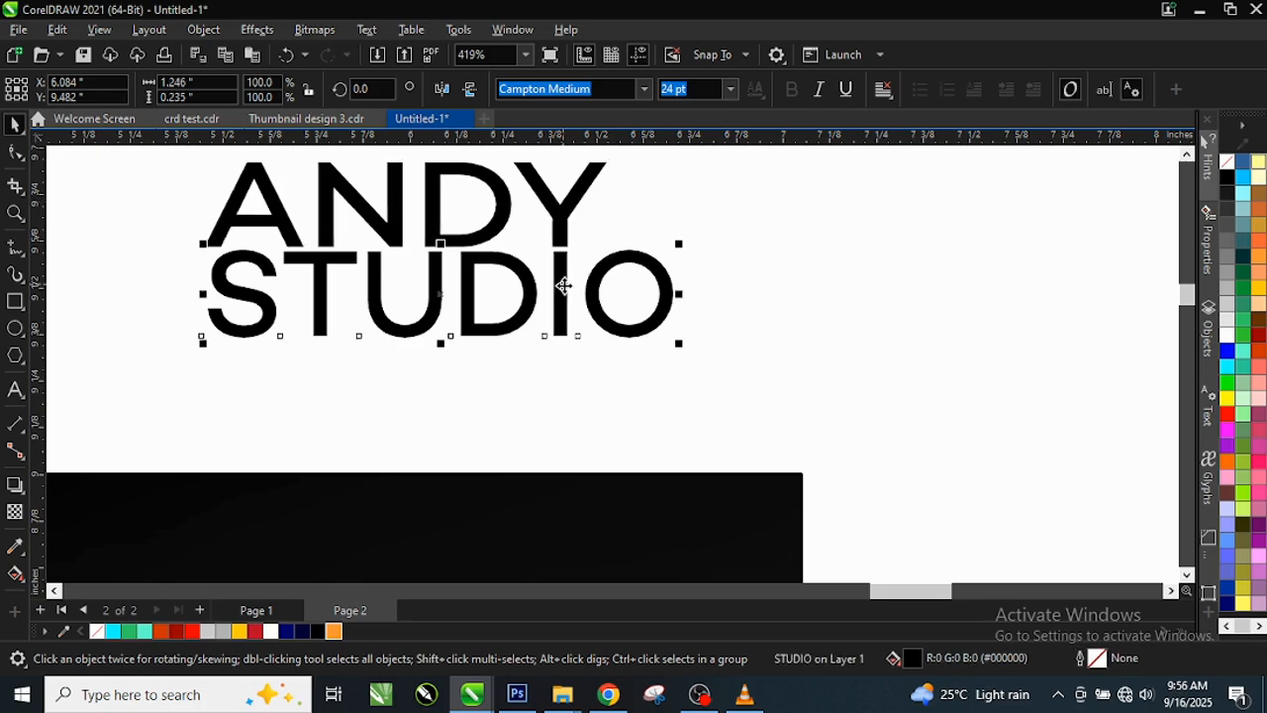
{"action": "key", "text": "ctrl+k"}
{"action": "left_click", "coordinate": [676, 332]}
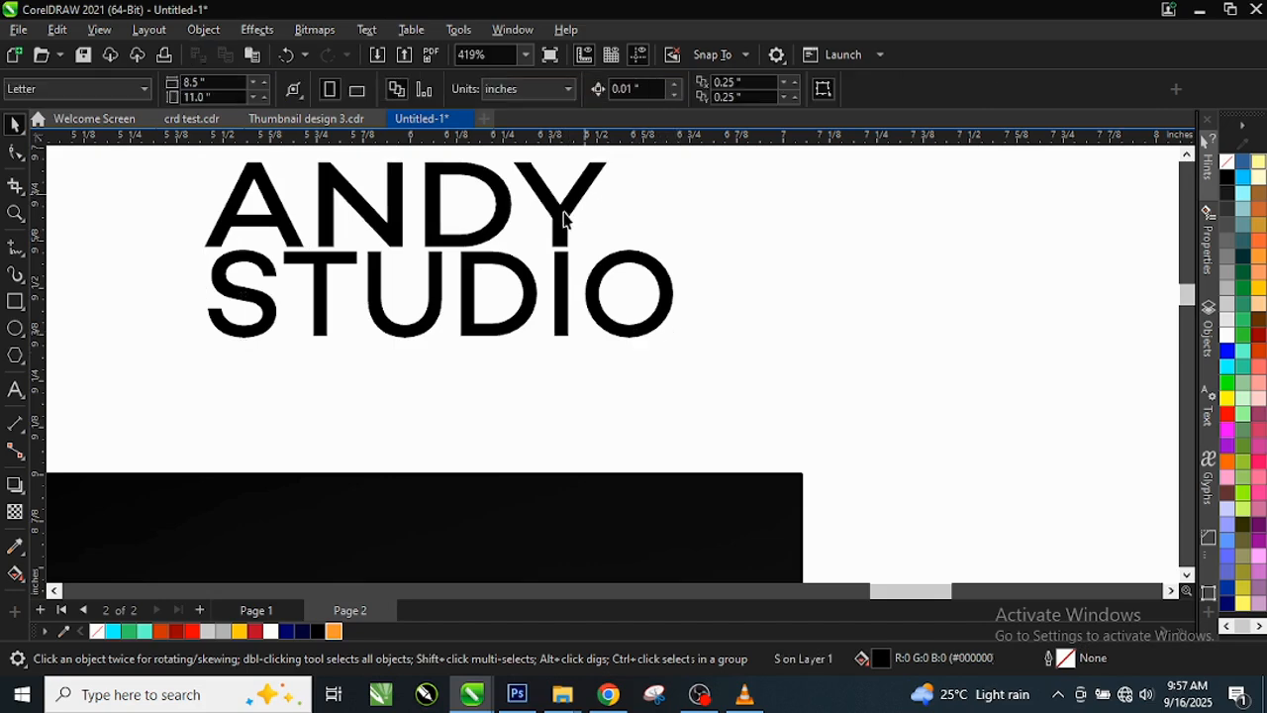
{"action": "left_click", "coordinate": [565, 214]}
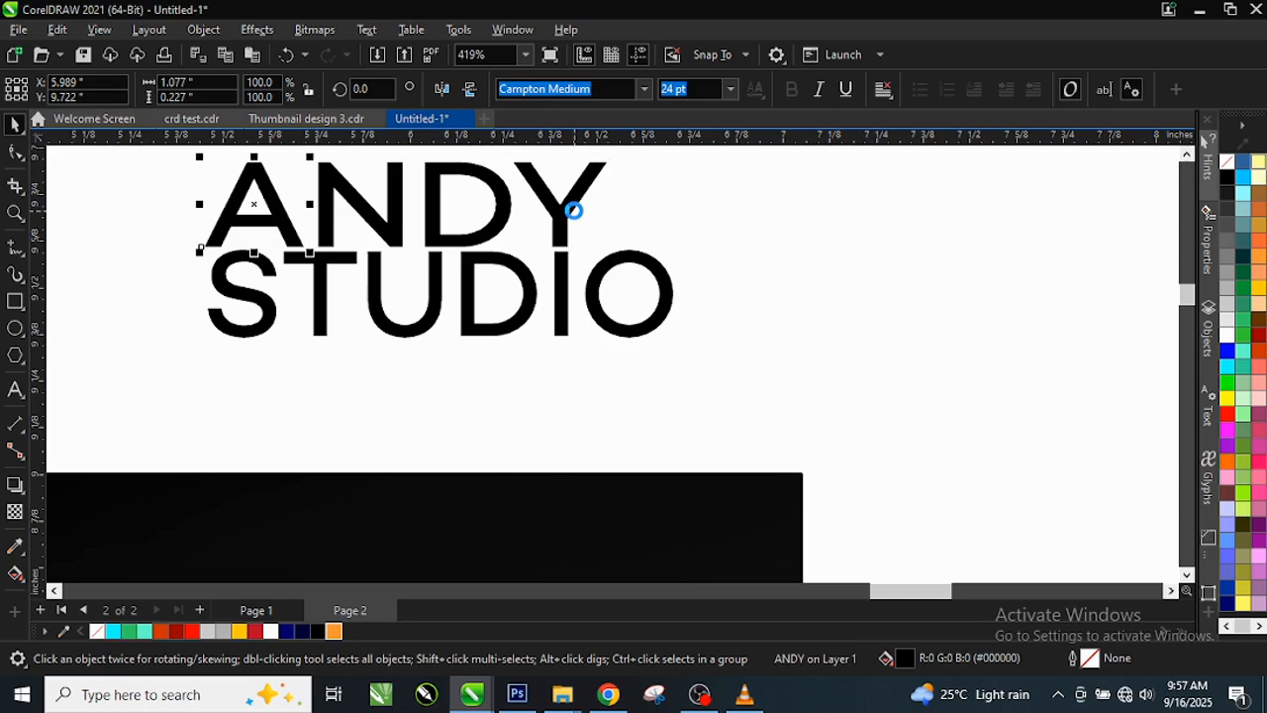
{"action": "key", "text": "ctrl+k"}
{"action": "left_click_drag", "start_coordinate": [269, 196], "coordinate": [140, 198]}
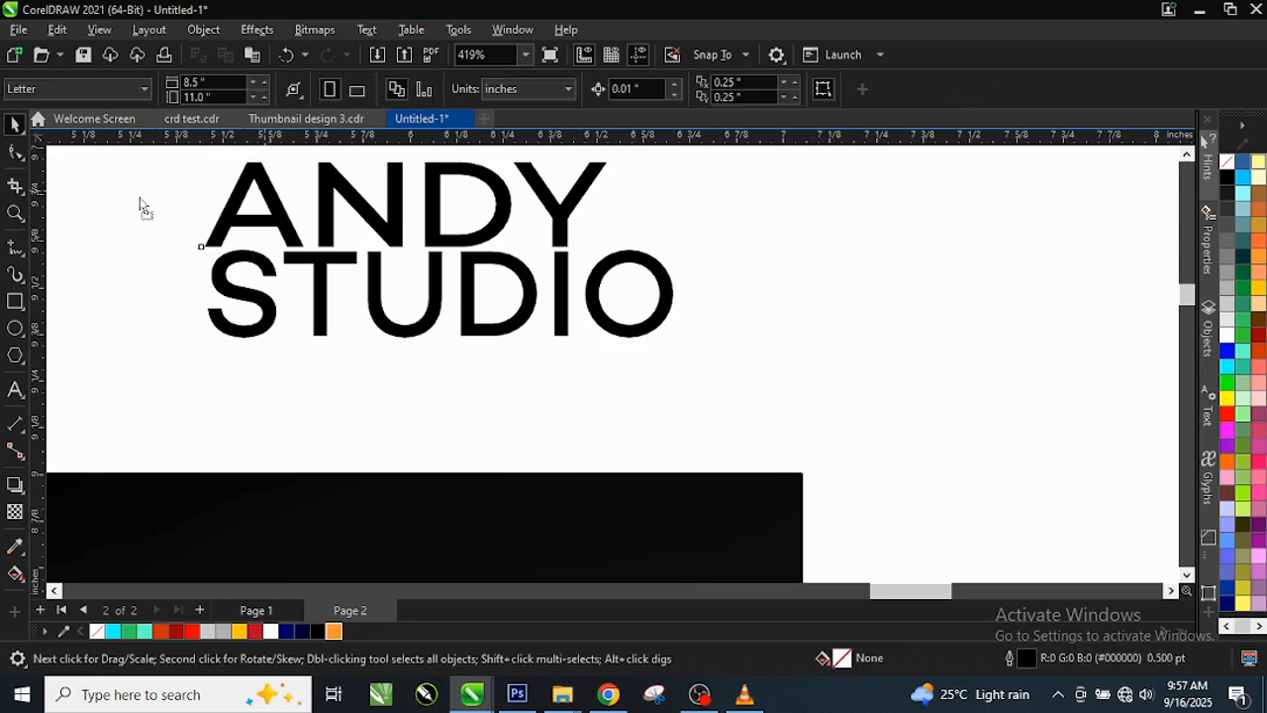
{"action": "left_click_drag", "start_coordinate": [339, 198], "coordinate": [254, 211]}
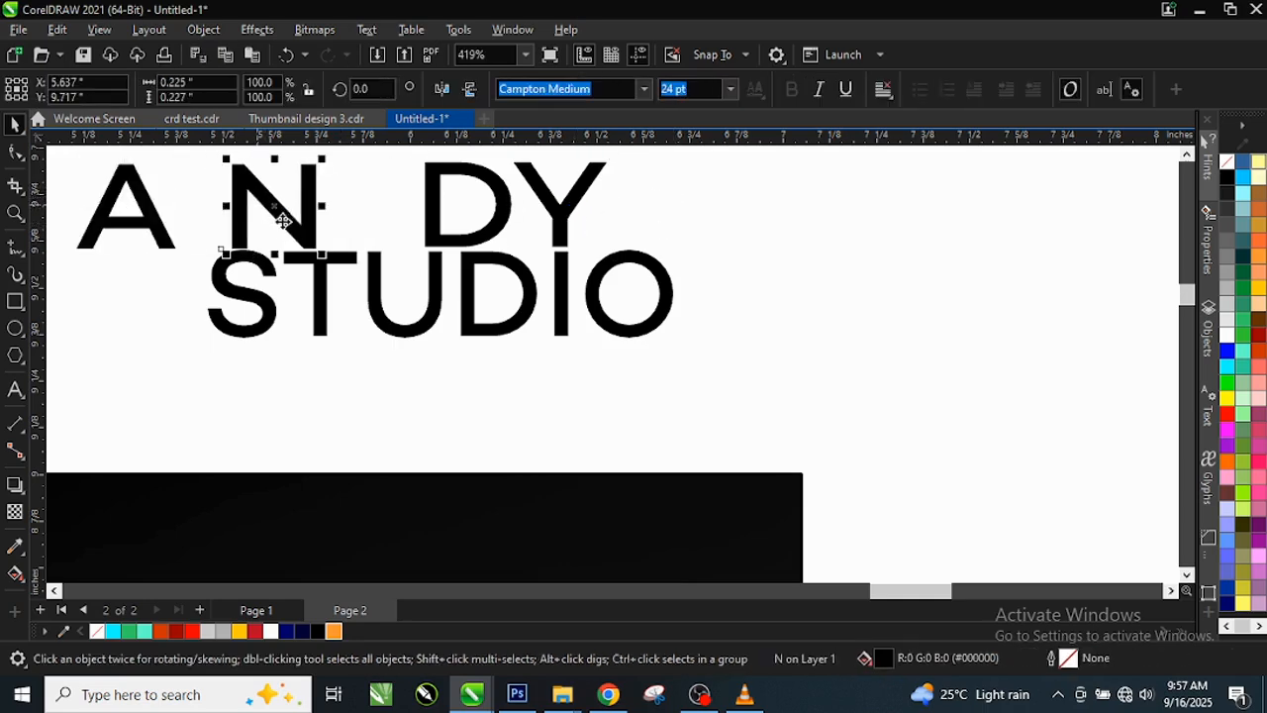
{"action": "key", "text": "ctrl+z"}
{"action": "key", "text": "ctrl+z"}
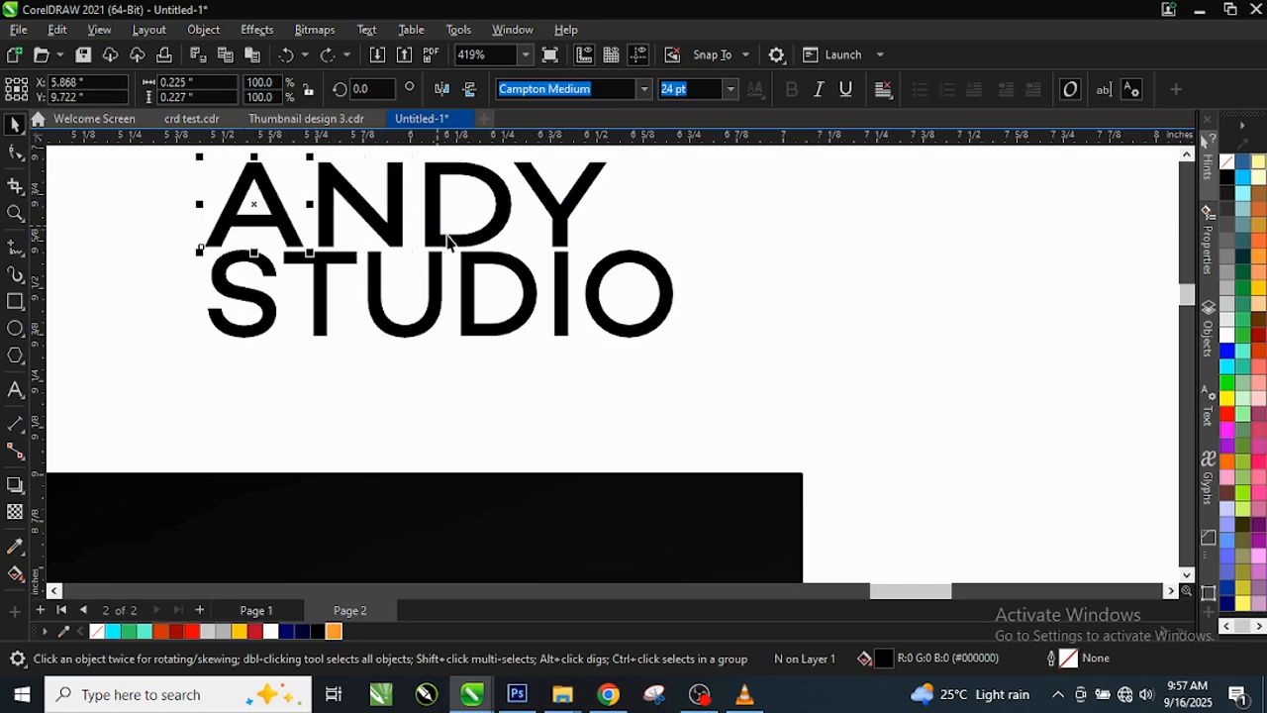
Step: Delete the letter I from STUDIO
{"action": "left_click", "coordinate": [579, 259]}
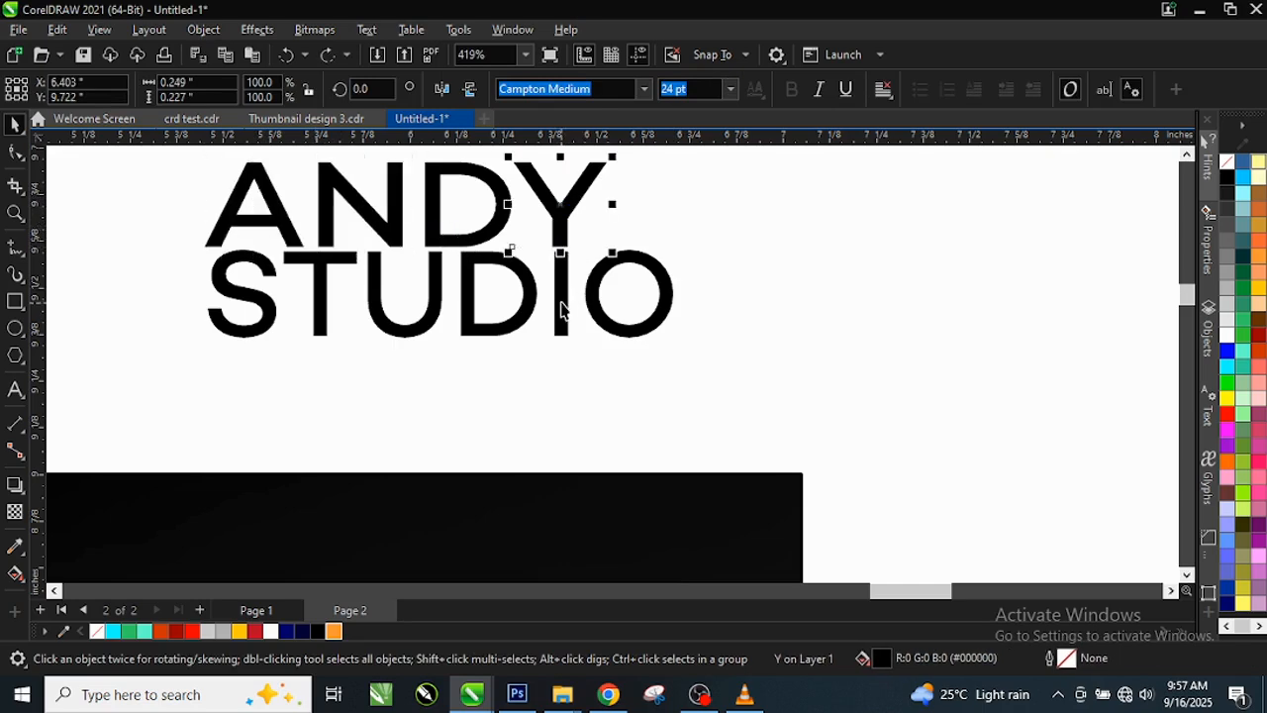
{"action": "left_click", "coordinate": [560, 309]}
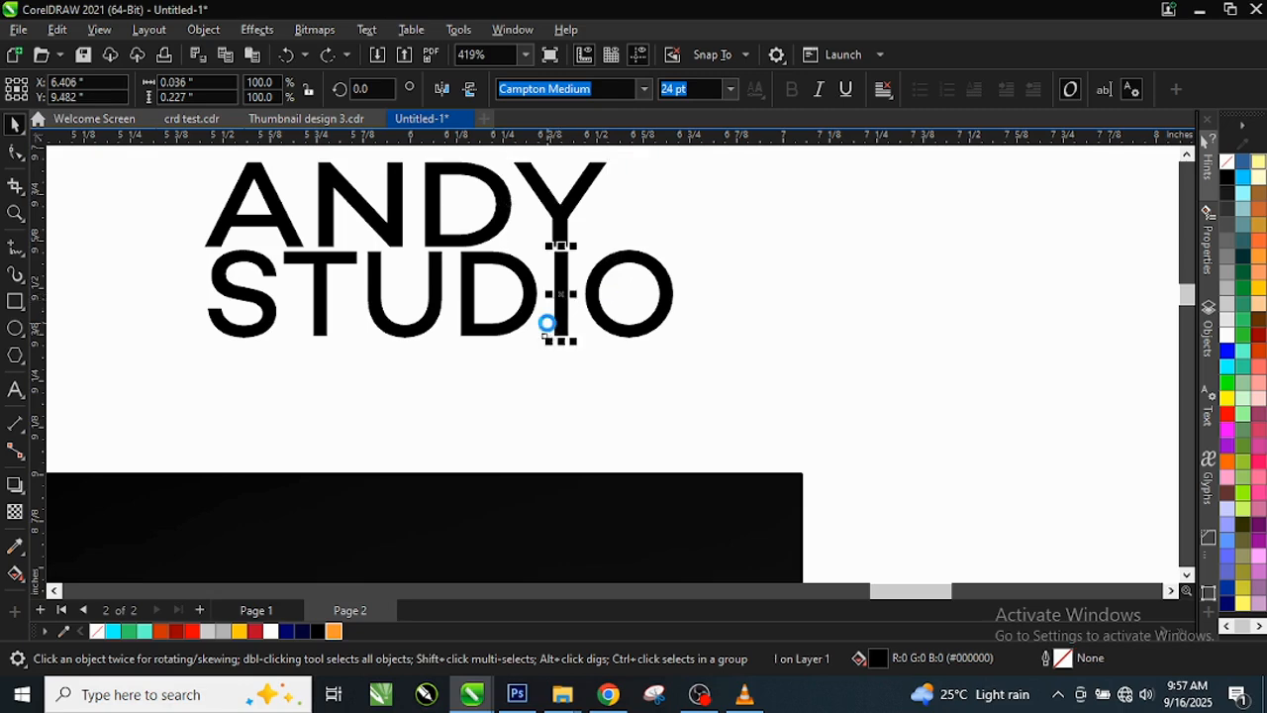
{"action": "key", "text": "Delete"}
Step: Convert the letter Y of ANDY to curves
{"action": "left_click", "coordinate": [560, 230]}
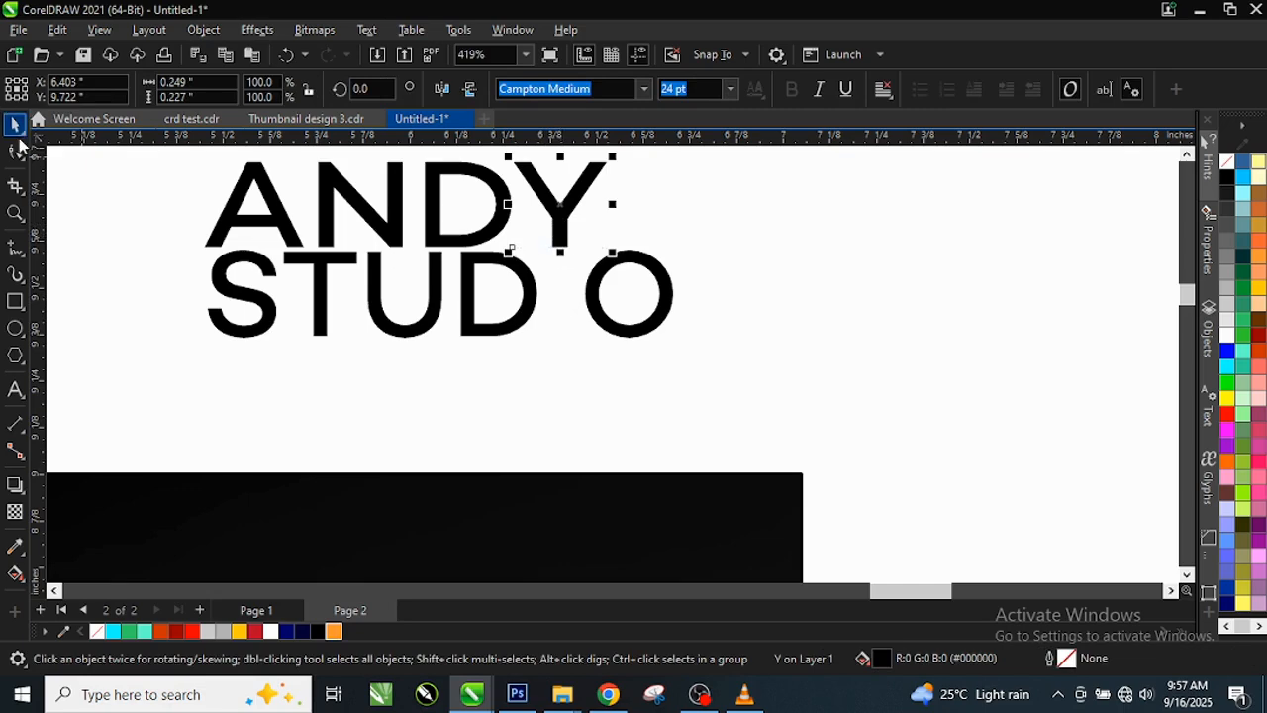
{"action": "right_click", "coordinate": [554, 215]}
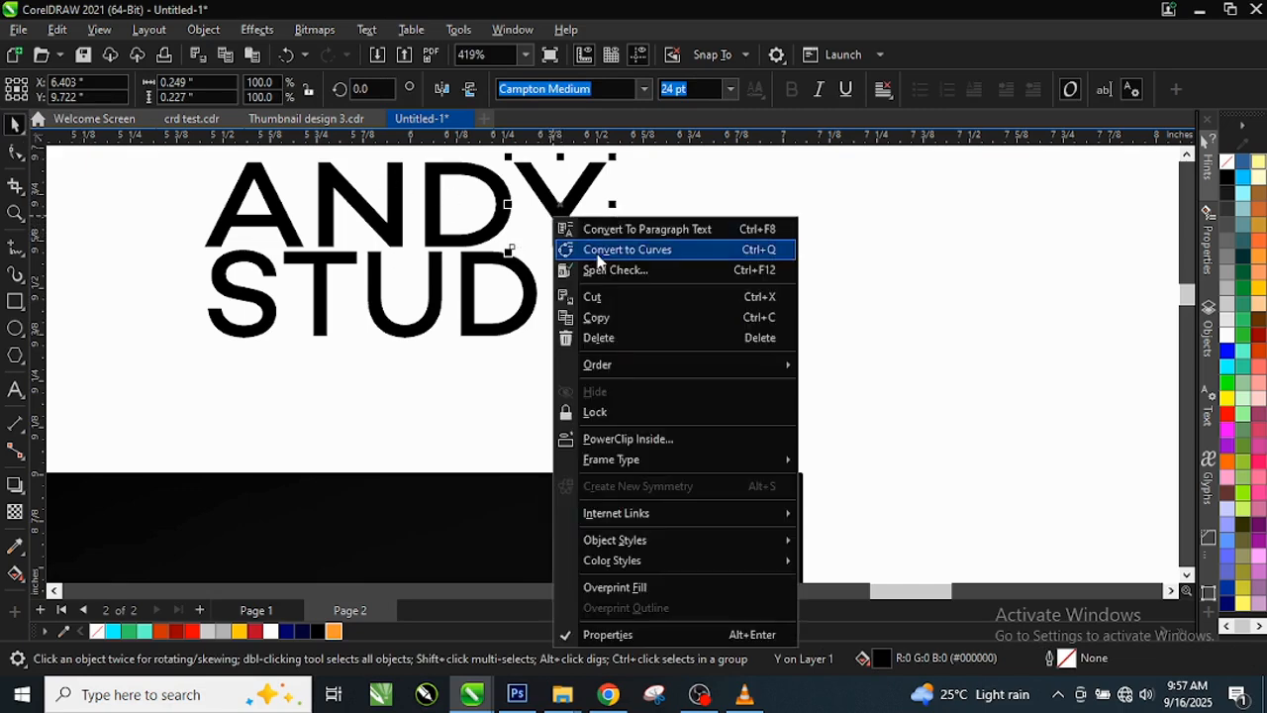
{"action": "left_click", "coordinate": [610, 249]}
Step: Extend the bottom nodes of the Y's stem down to the baseline of STUDIO so it replaces the missing I
{"action": "left_click", "coordinate": [17, 153]}
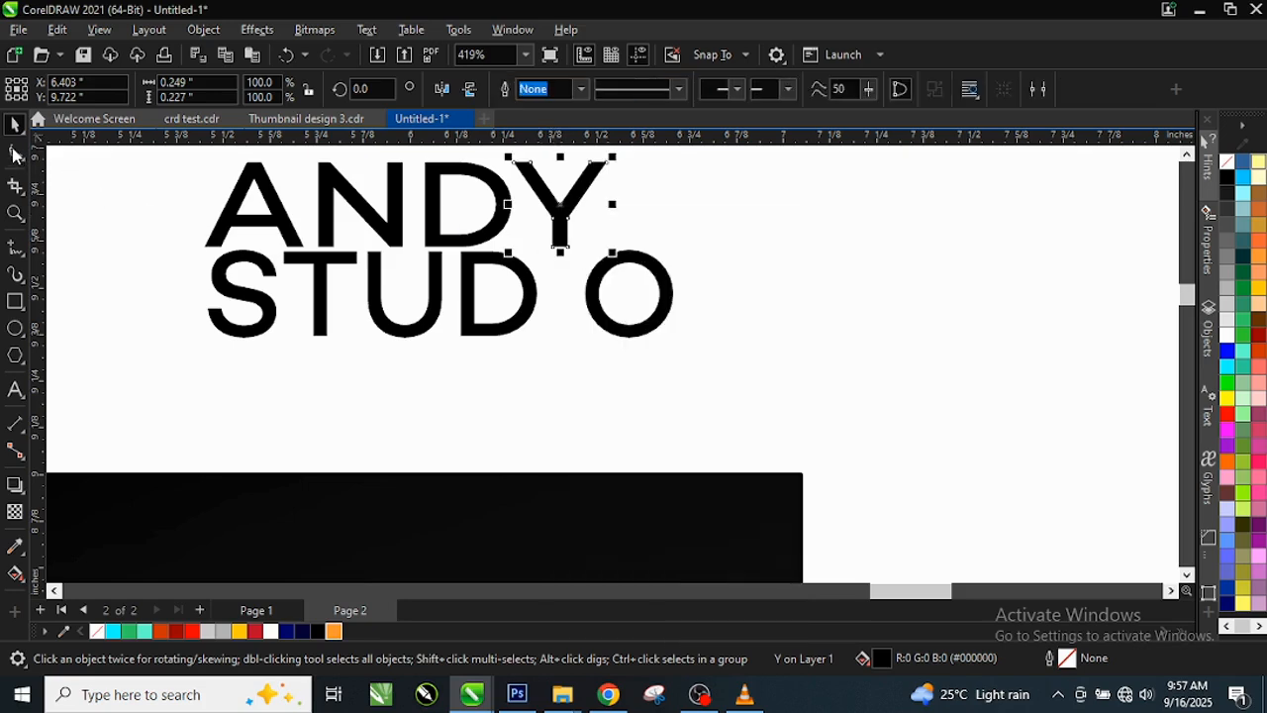
{"action": "scroll", "coordinate": [520, 279], "scroll_direction": "up", "scroll_amount": 1}
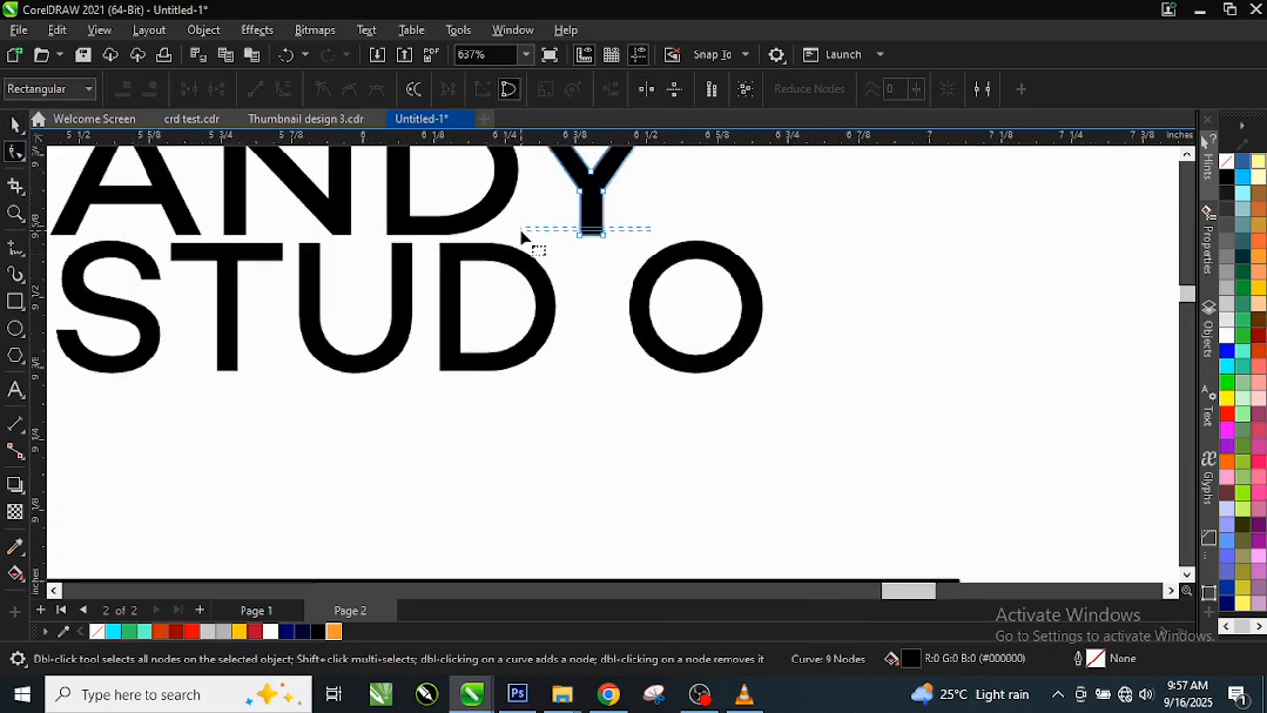
{"action": "left_click", "coordinate": [591, 236]}
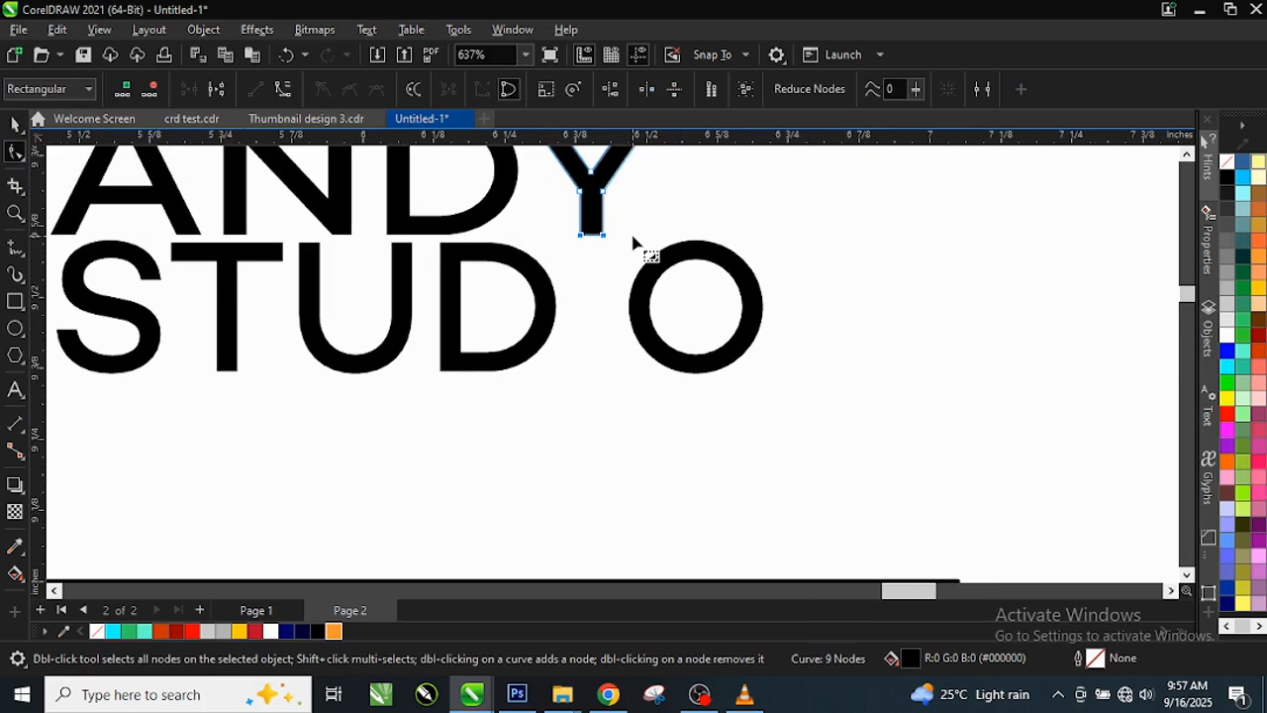
{"action": "key", "text": "Down"}
{"action": "key", "text": "Down"}
{"action": "key", "text": "Down"}
{"action": "key", "text": "Down"}
{"action": "key", "text": "Down"}
{"action": "key", "text": "Down"}
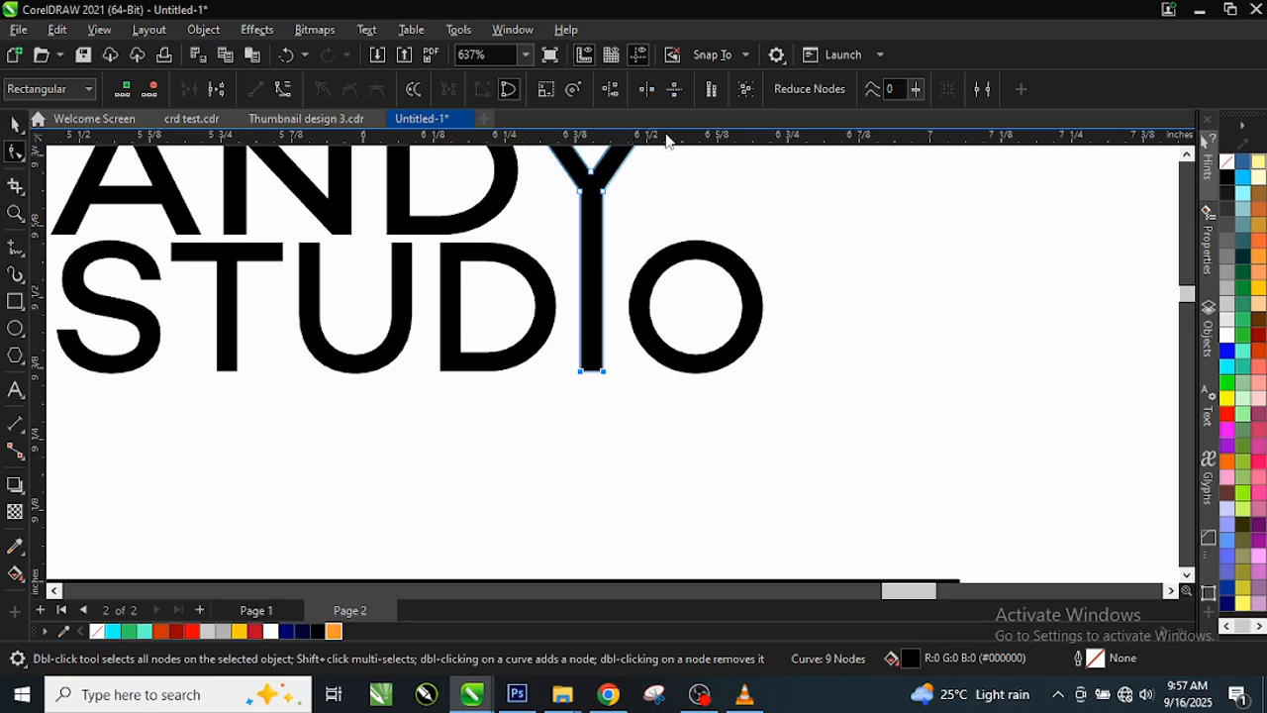
{"action": "left_click_drag", "start_coordinate": [668, 140], "coordinate": [684, 258]}
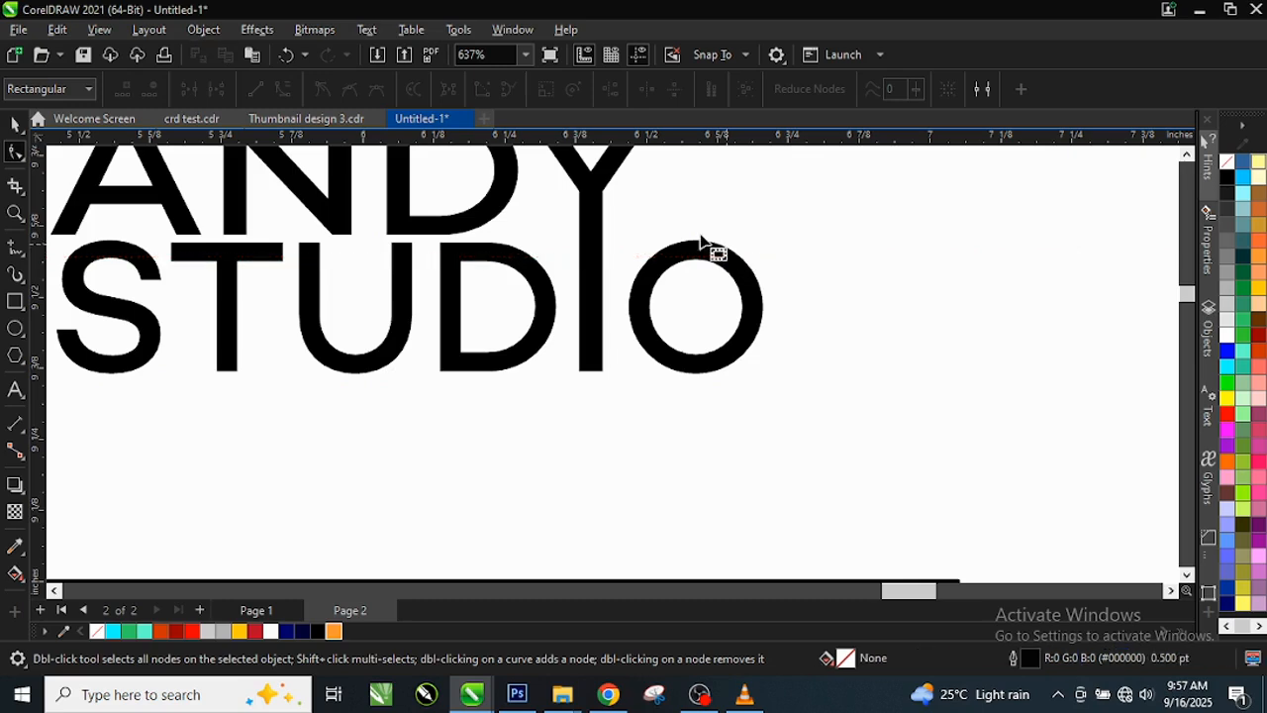
Step: Fill the letters A, N, D and the extended Y with Light Orange (#FF9933)
{"action": "scroll", "coordinate": [683, 356], "scroll_direction": "down", "scroll_amount": 2}
{"action": "key", "text": "space"}
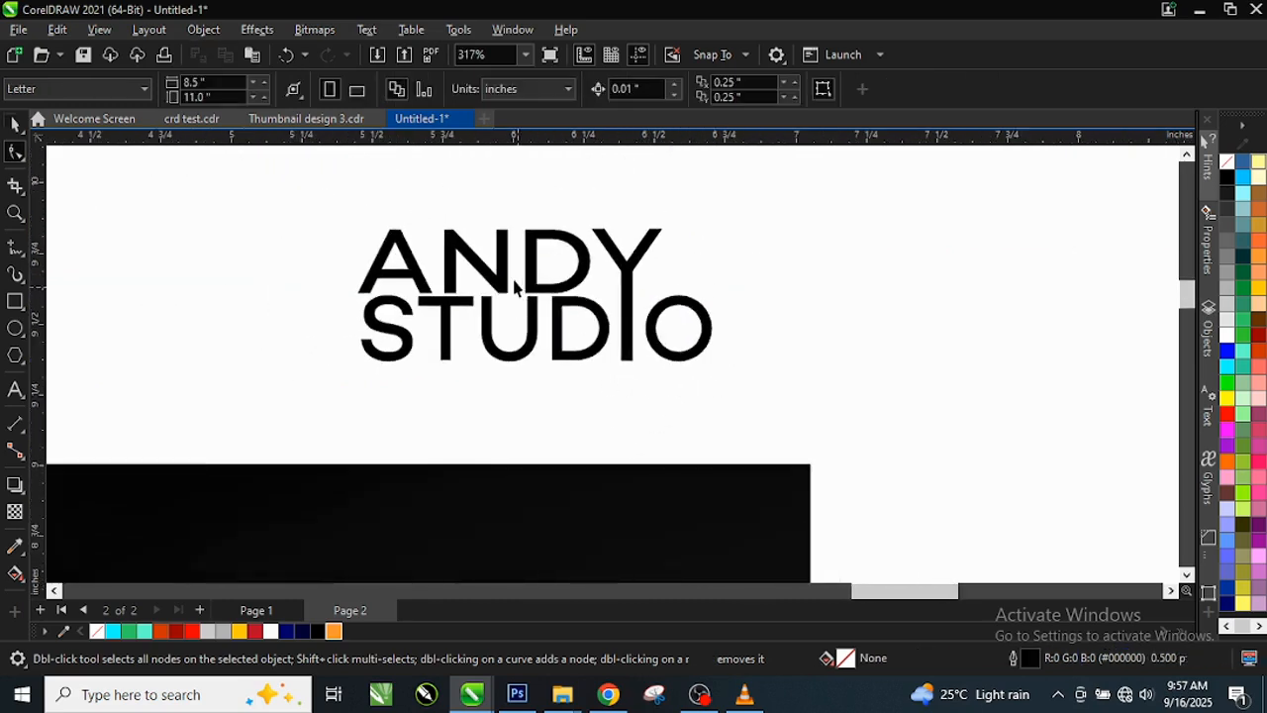
{"action": "left_click_drag", "start_coordinate": [331, 204], "coordinate": [725, 315]}
{"action": "scroll", "coordinate": [525, 536], "scroll_direction": "down", "scroll_amount": 1}
{"action": "left_click", "coordinate": [335, 631]}
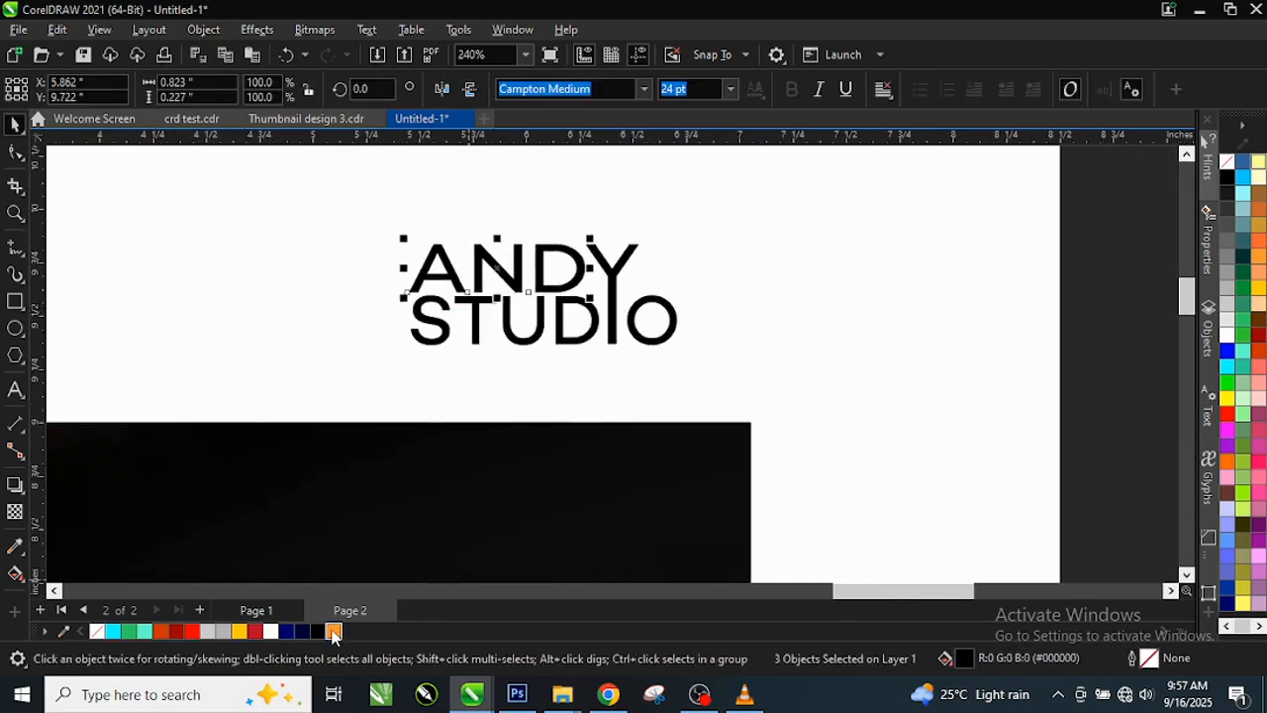
{"action": "left_click", "coordinate": [614, 289]}
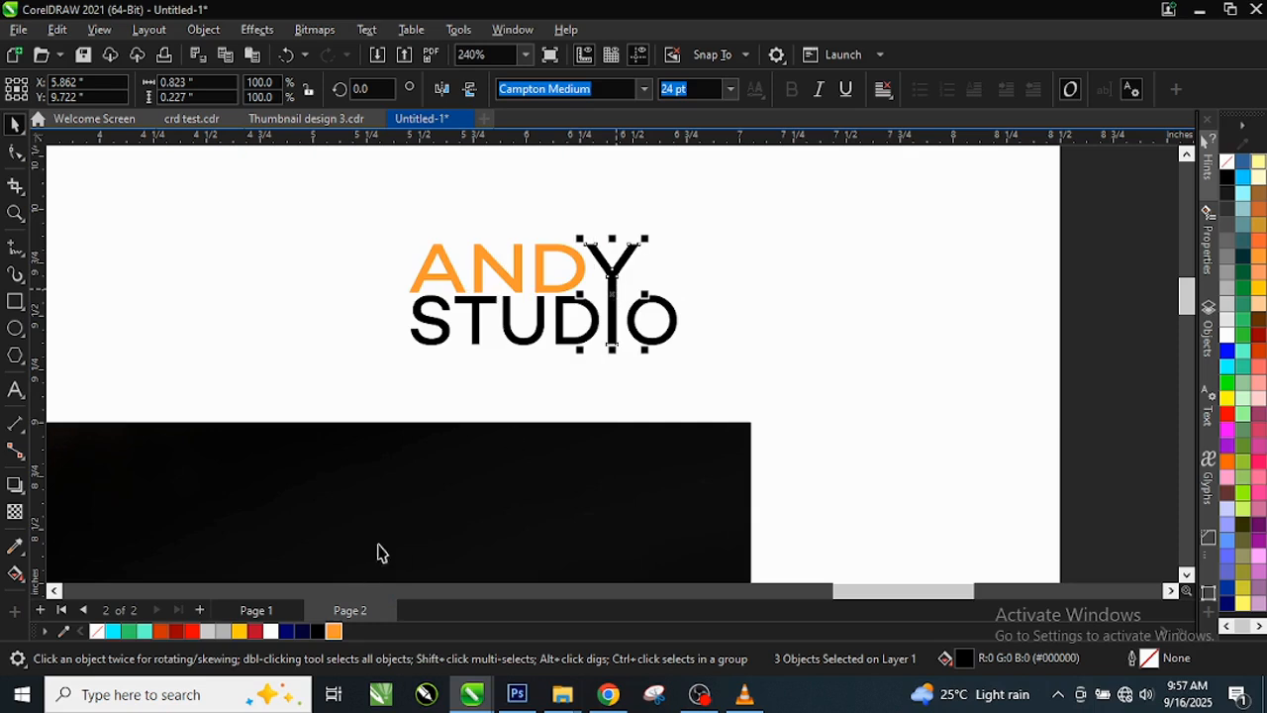
{"action": "left_click", "coordinate": [335, 631]}
Step: Group all the ANDY STUDIO letters and move the group into the flyer background's upper-right corner
{"action": "left_click_drag", "start_coordinate": [359, 229], "coordinate": [741, 380]}
{"action": "scroll", "coordinate": [609, 324], "scroll_direction": "down", "scroll_amount": 4}
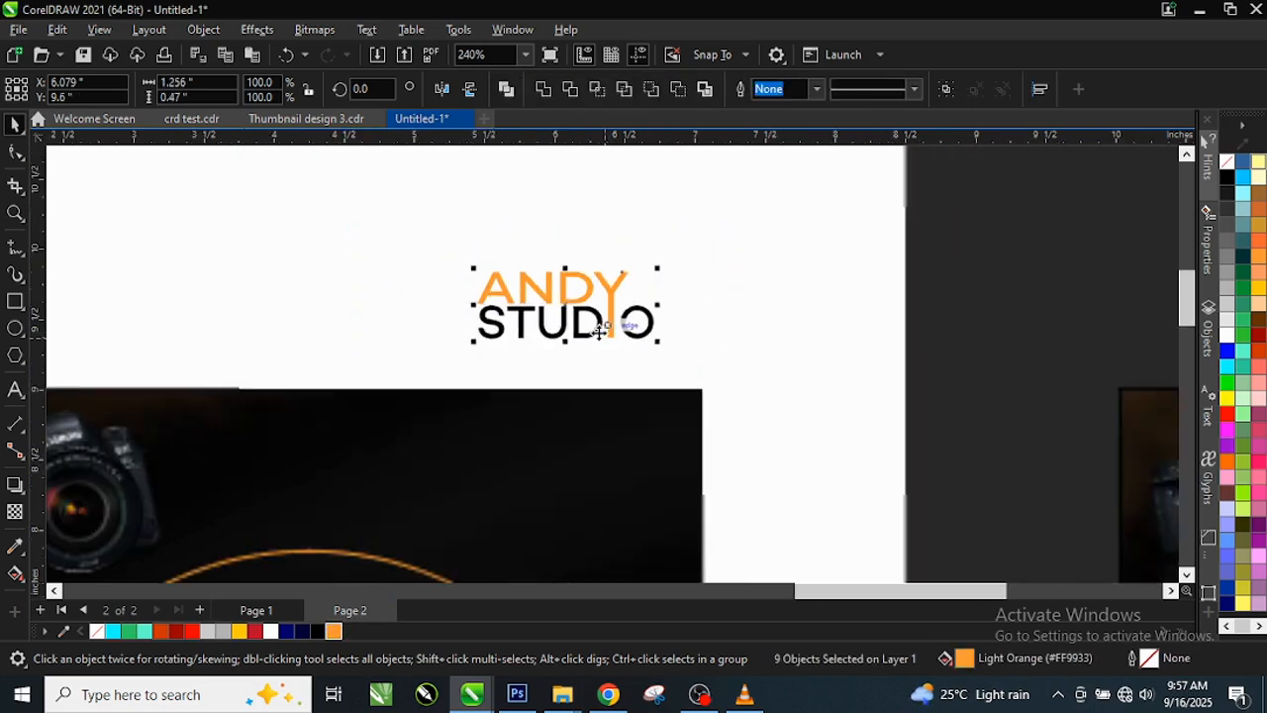
{"action": "key", "text": "ctrl+g"}
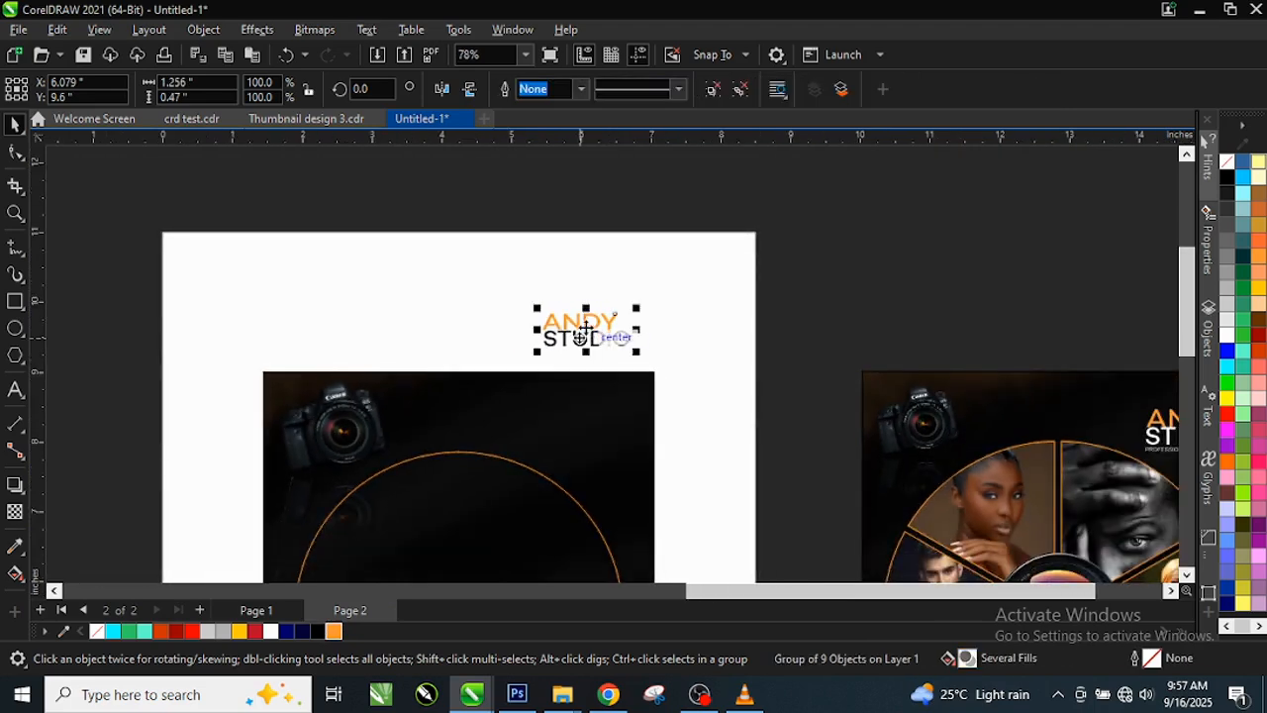
{"action": "left_click_drag", "start_coordinate": [591, 337], "coordinate": [598, 426]}
{"action": "scroll", "coordinate": [630, 427], "scroll_direction": "up", "scroll_amount": 3}
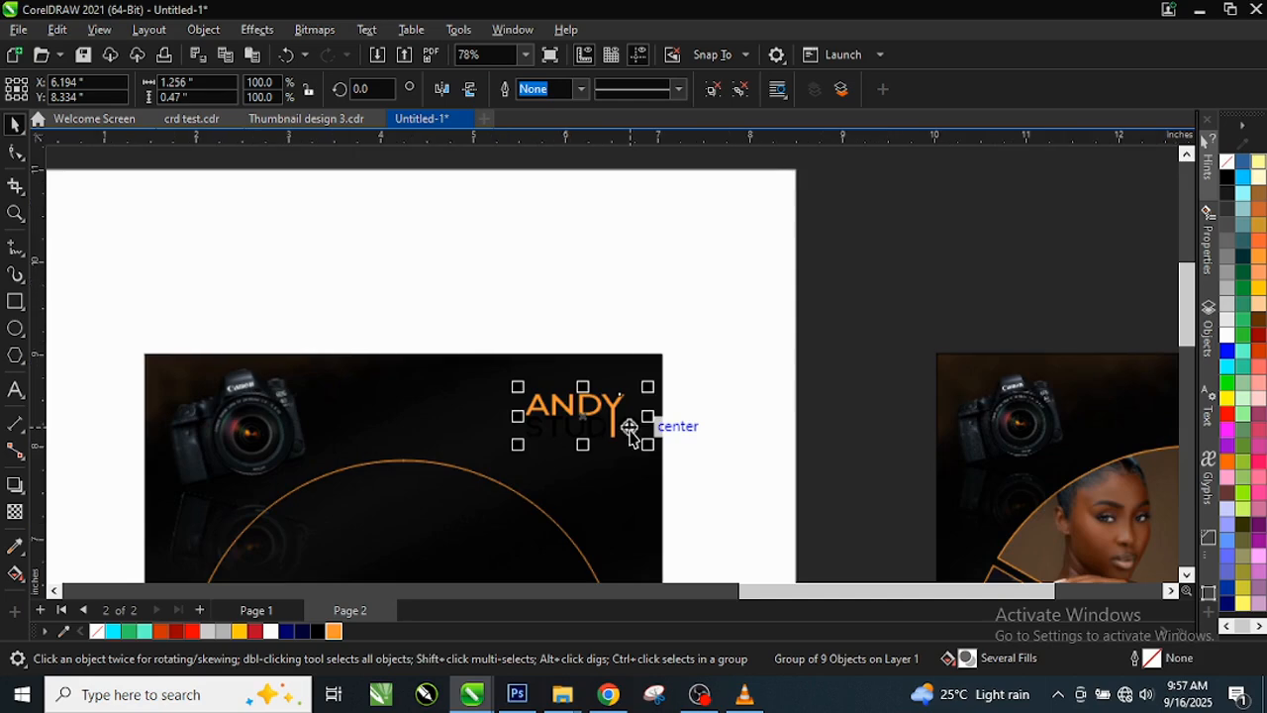
Step: Ungroup the title and fill the remaining STUDIO letters with white
{"action": "left_click", "coordinate": [667, 421]}
{"action": "scroll", "coordinate": [606, 433], "scroll_direction": "up", "scroll_amount": 3}
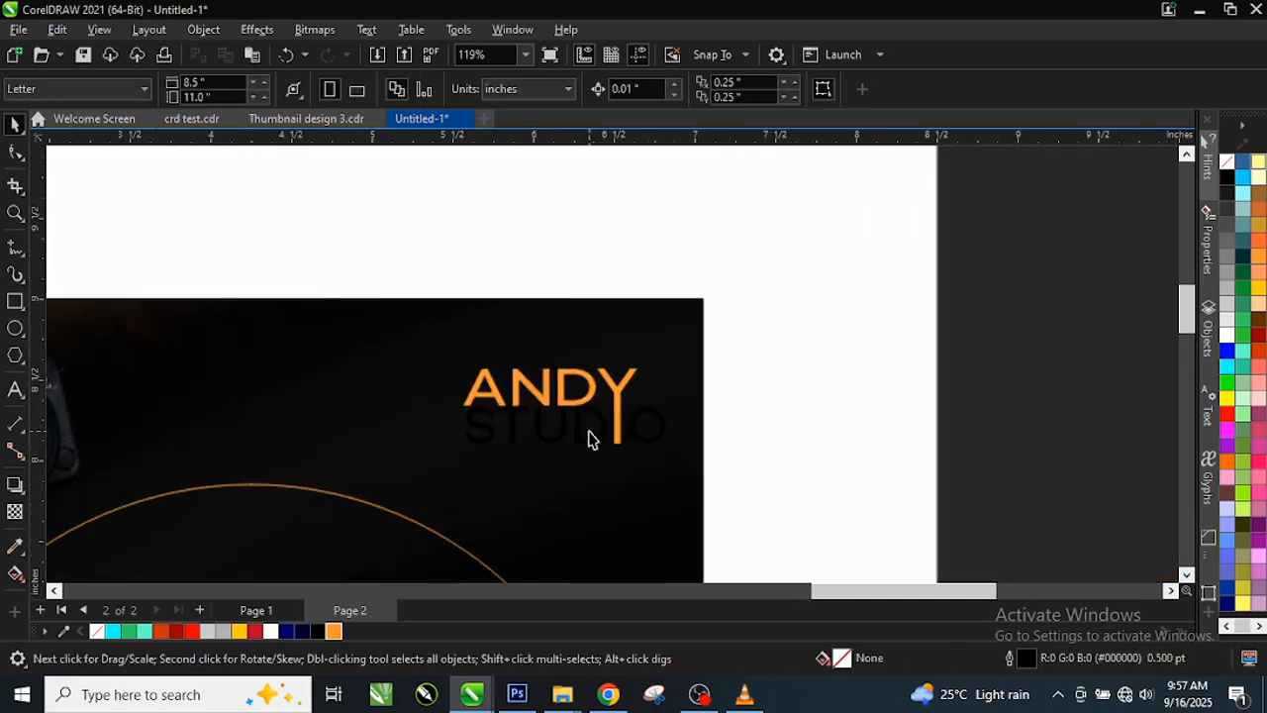
{"action": "left_click", "coordinate": [581, 432]}
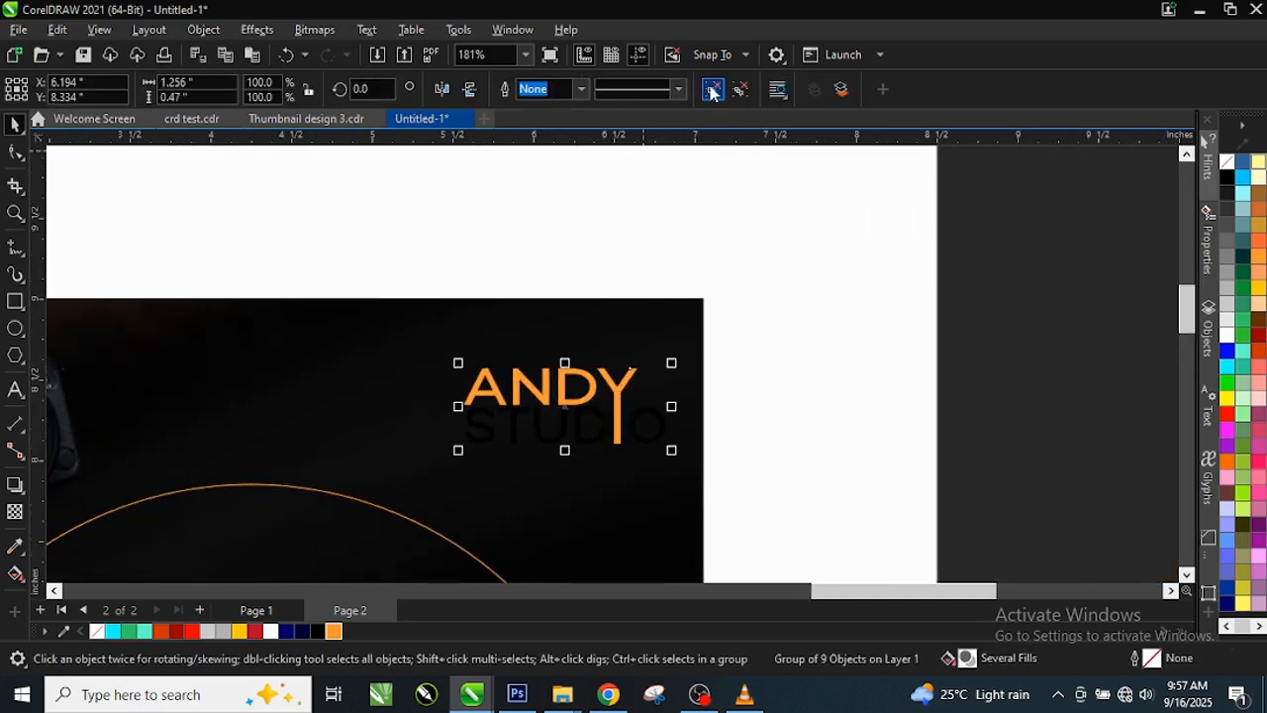
{"action": "left_click_drag", "start_coordinate": [739, 391], "coordinate": [429, 474]}
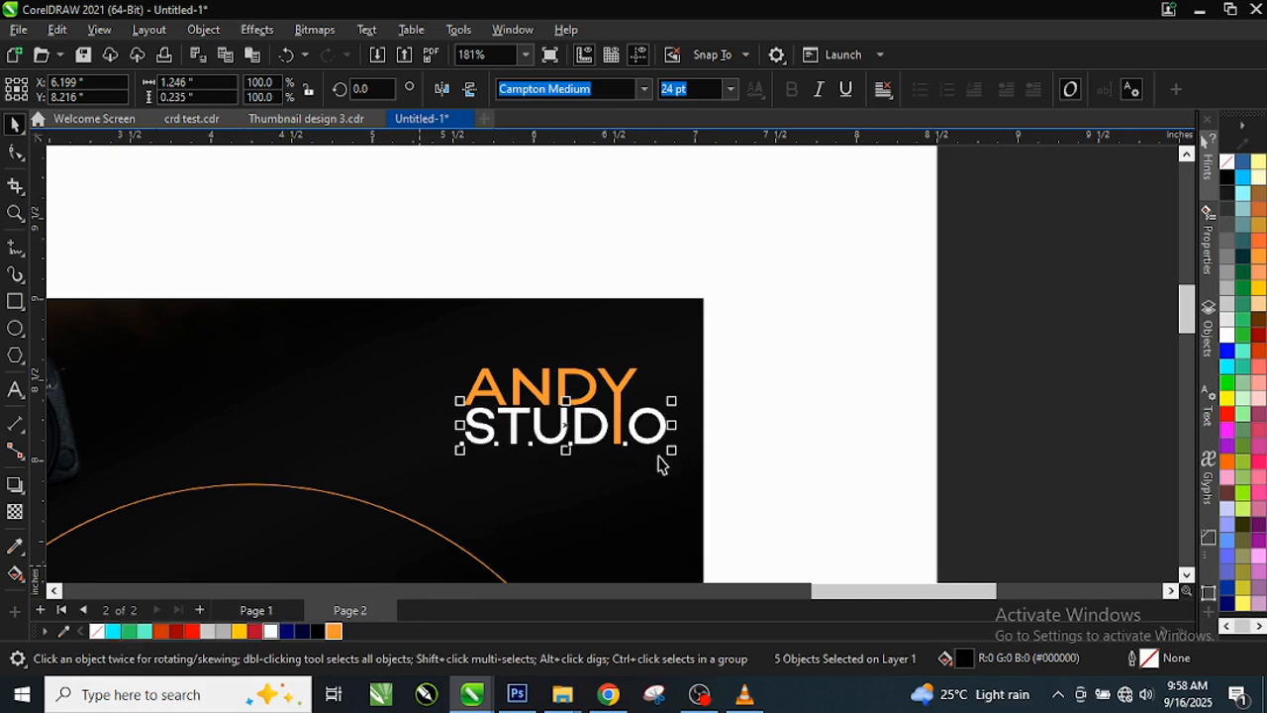
Step: Regroup all the letters of the orange and white ANDY STUDIO title
{"action": "scroll", "coordinate": [659, 457], "scroll_direction": "up", "scroll_amount": 1}
{"action": "left_click_drag", "start_coordinate": [838, 290], "coordinate": [348, 482]}
{"action": "key", "text": "ctrl+g"}
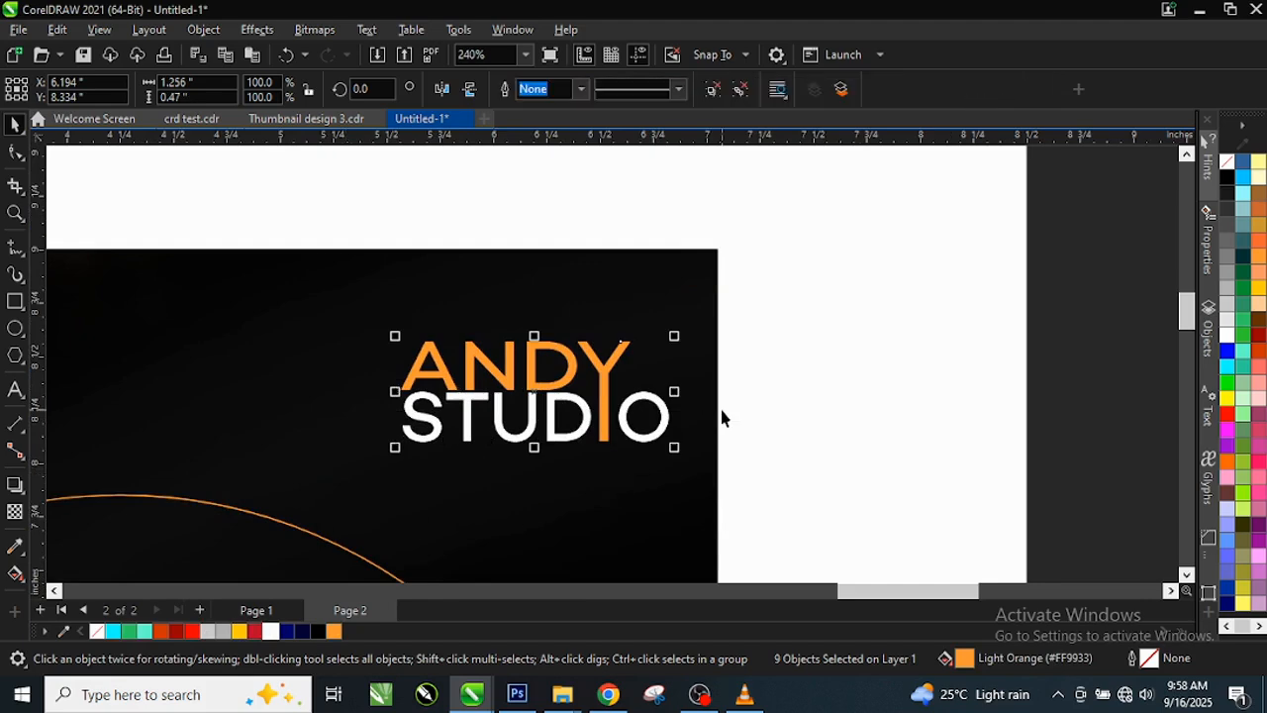
Step: Add the text PROFESSIONAL PHOTOGRAPHER on the blank page area above the flyer background
{"action": "left_click", "coordinate": [101, 209]}
{"action": "left_click", "coordinate": [16, 390]}
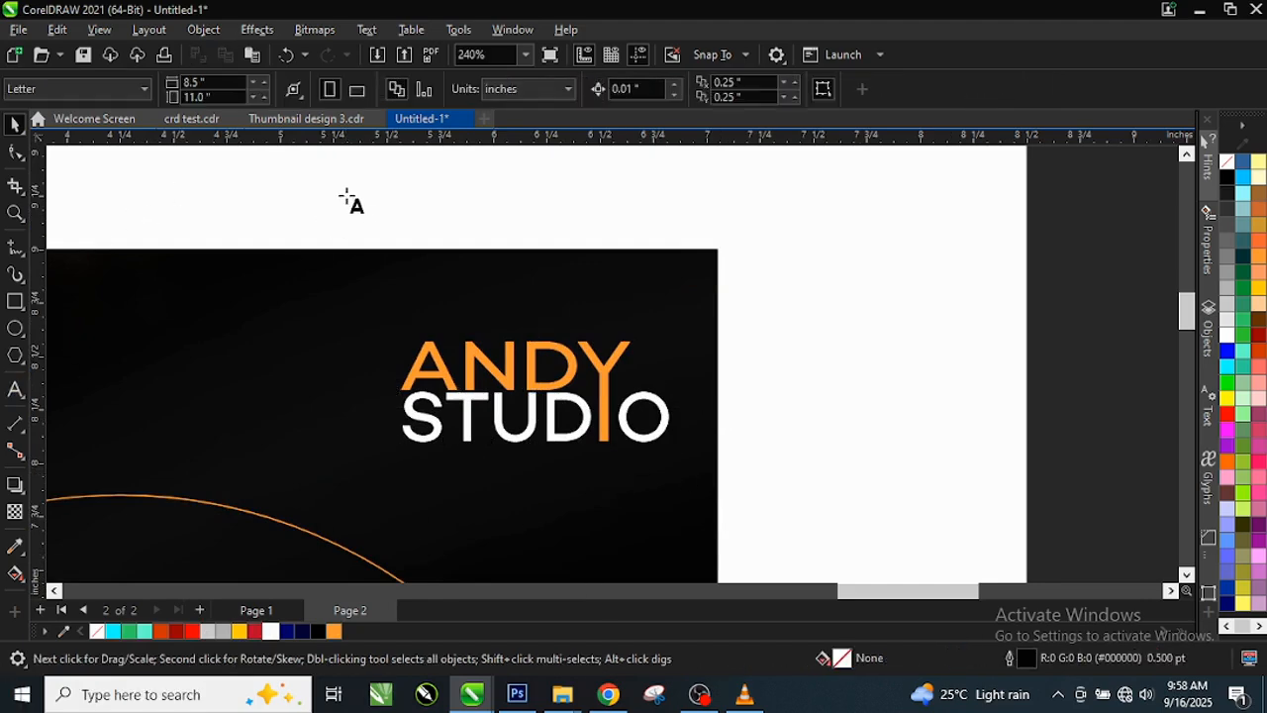
{"action": "left_click", "coordinate": [333, 216]}
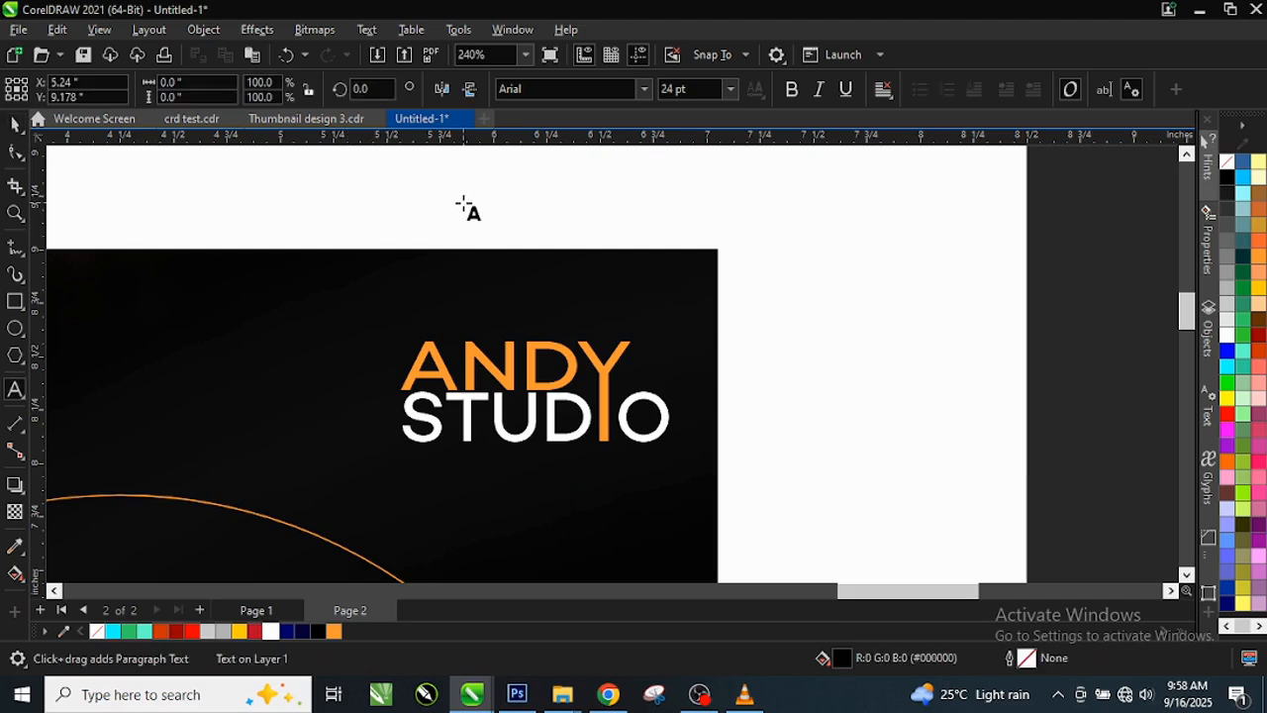
{"action": "type", "text": "PROF"}
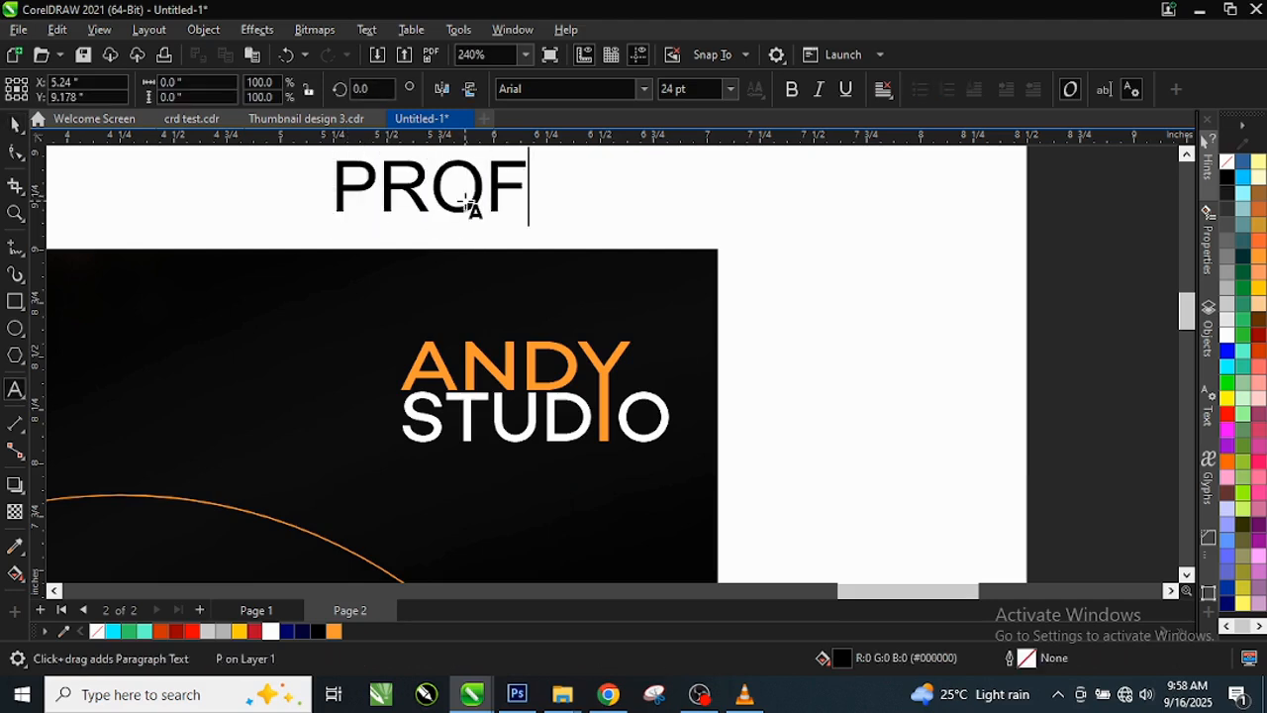
{"action": "type", "text": "ESSIONAL "}
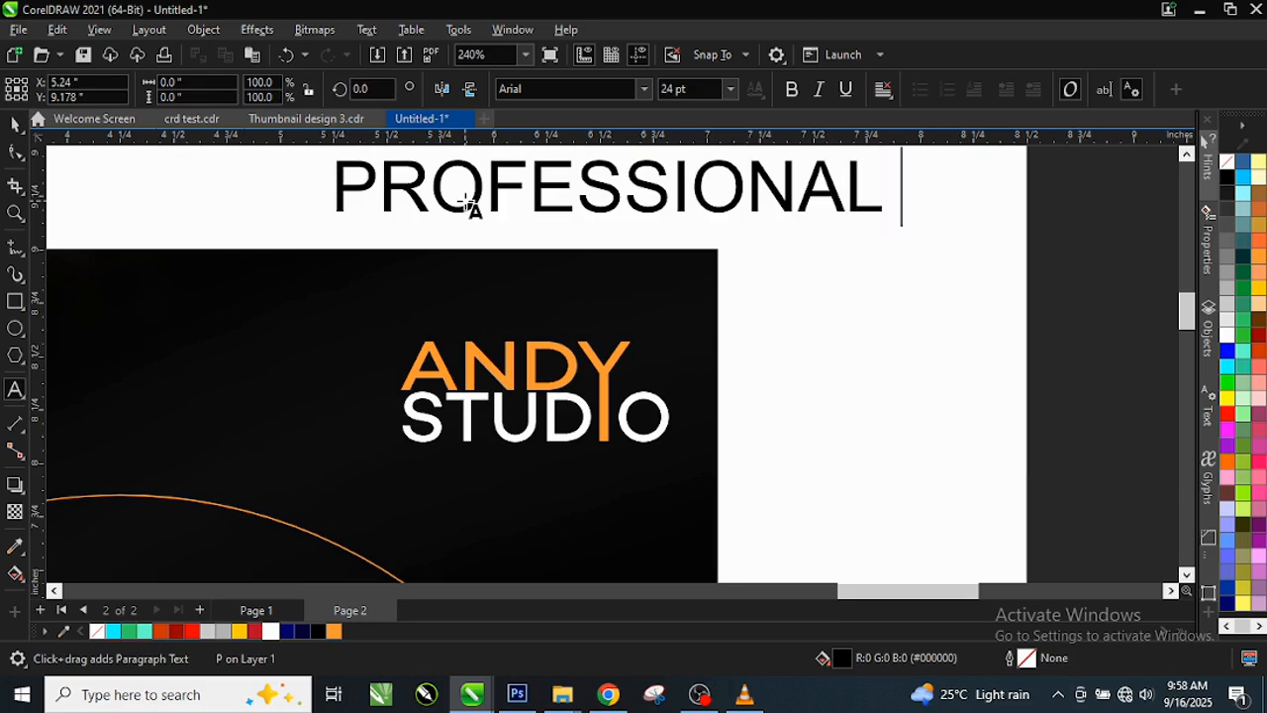
{"action": "type", "text": "PHO"}
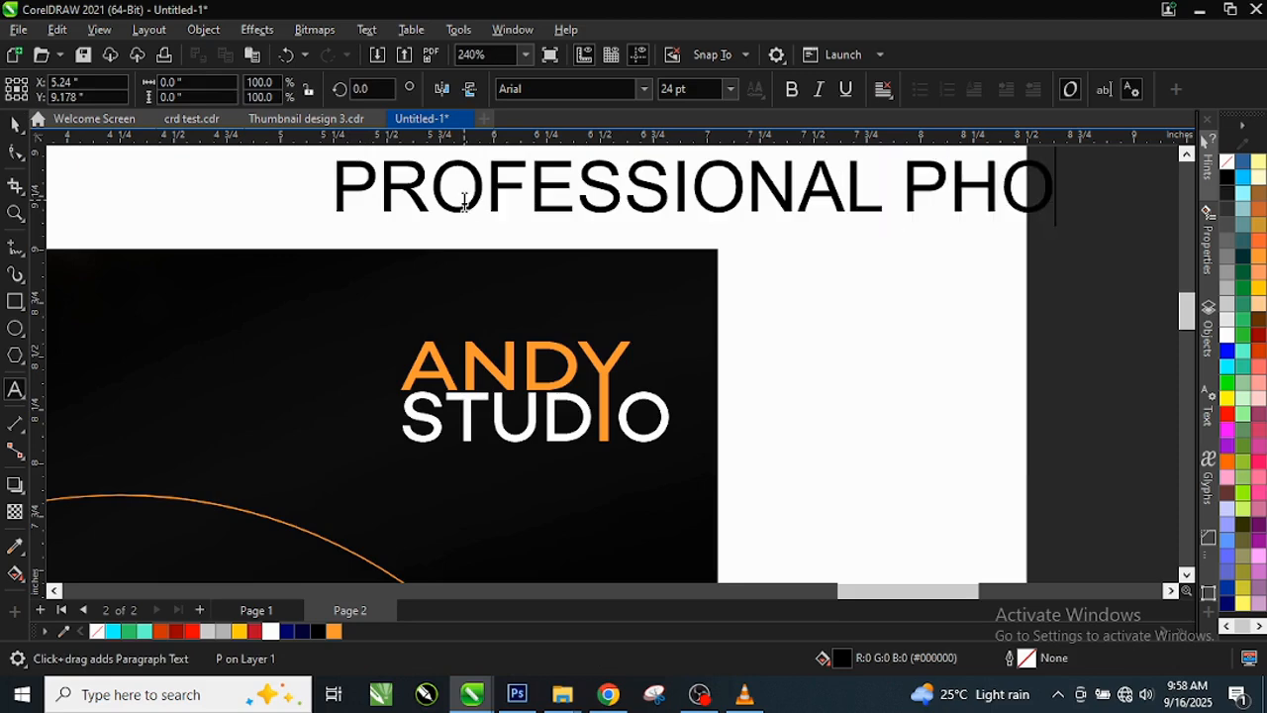
{"action": "type", "text": "TOG"}
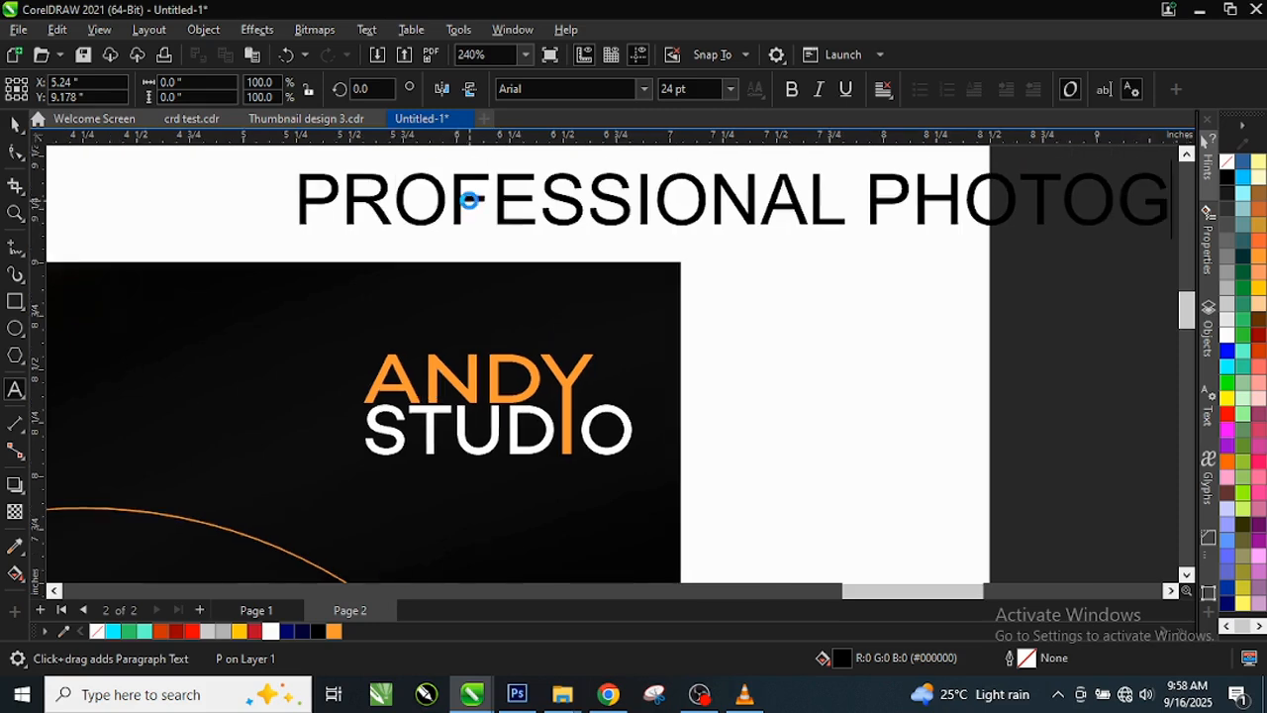
{"action": "type", "text": "RAPH"}
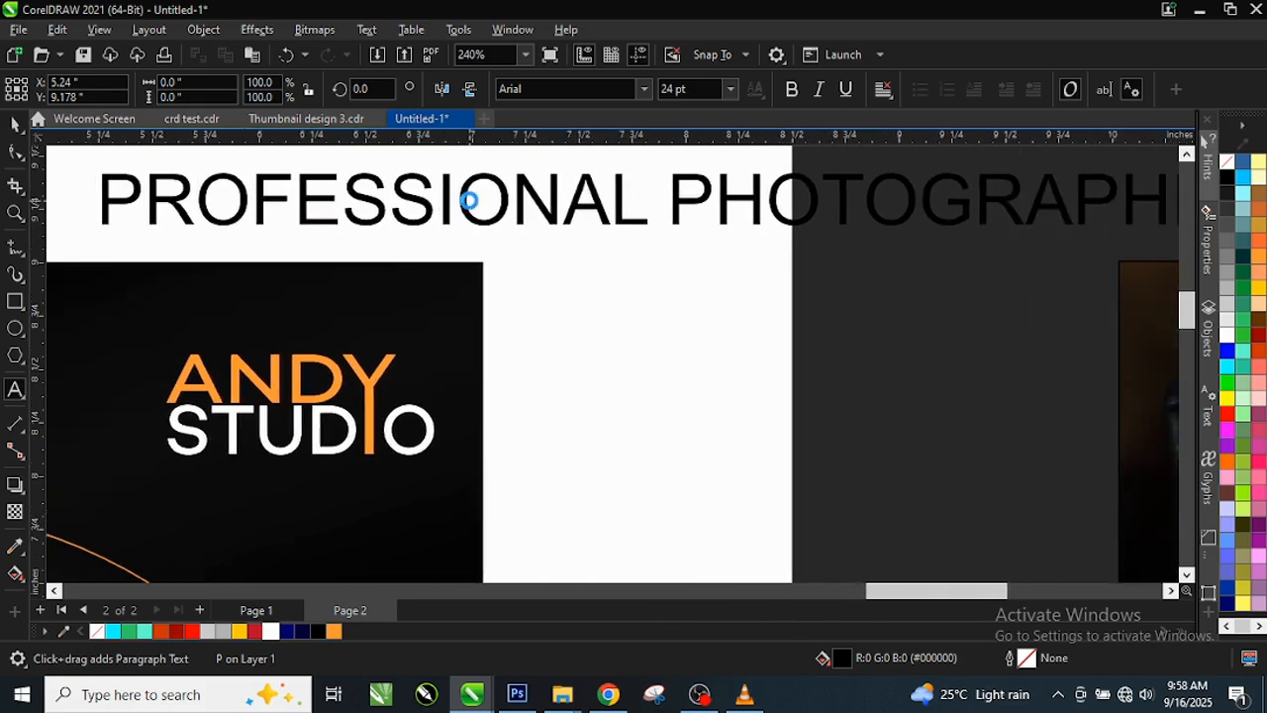
{"action": "key", "text": "ctrl+space"}
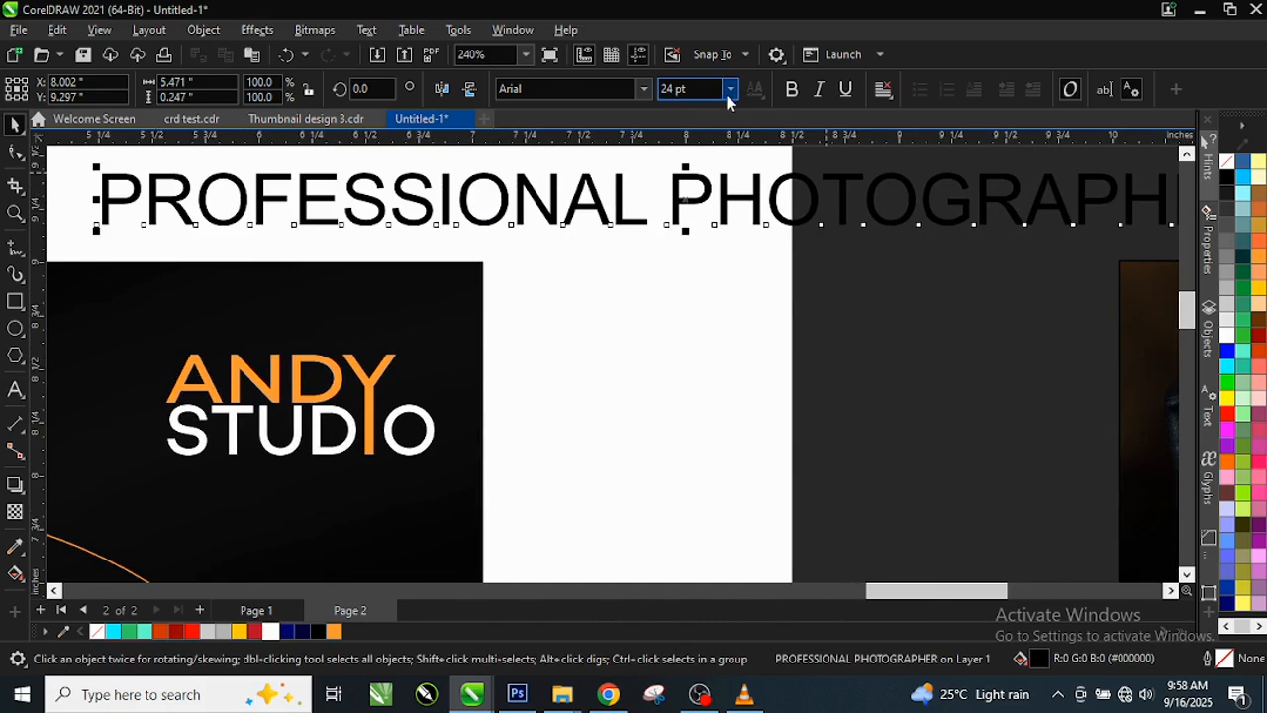
Step: Set the PROFESSIONAL PHOTOGRAPHER text's font size to 5 pt
{"action": "left_click", "coordinate": [728, 93]}
{"action": "left_click", "coordinate": [681, 117]}
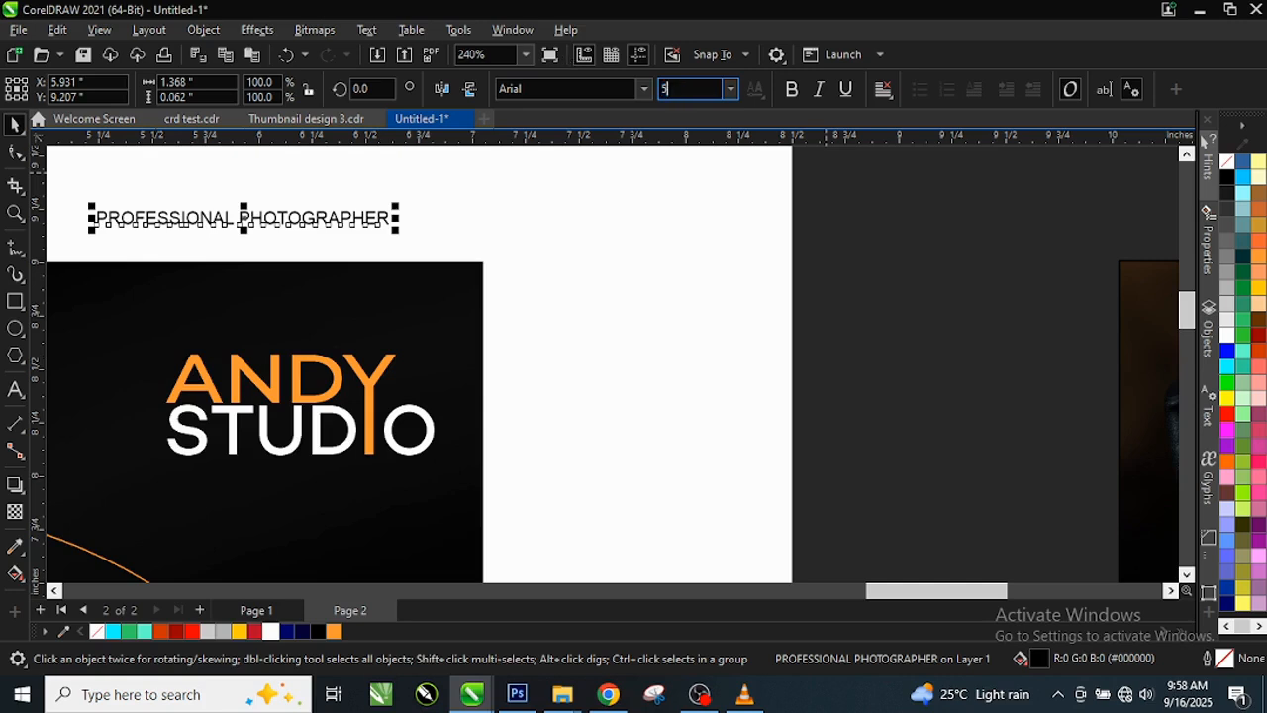
{"action": "key", "text": "Return"}
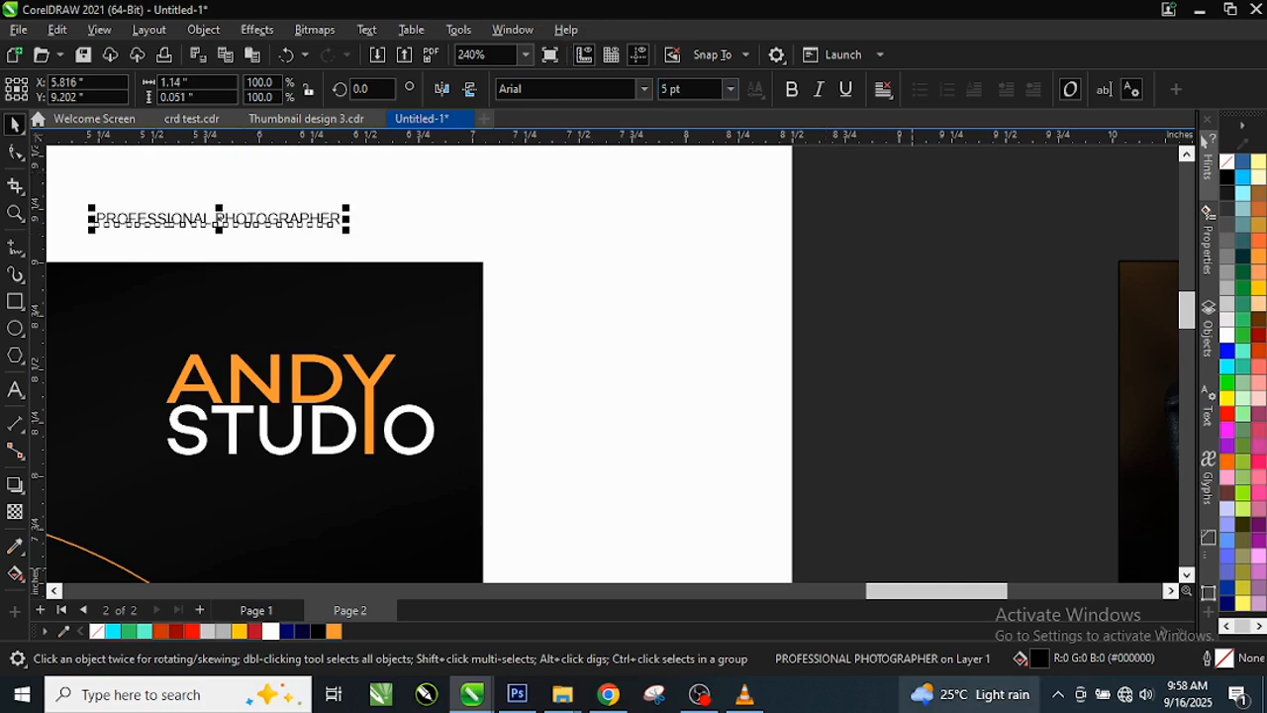
Step: Fill the PROFESSIONAL PHOTOGRAPHER text with white and place it directly beneath the word STUDIO
{"action": "left_click", "coordinate": [272, 633]}
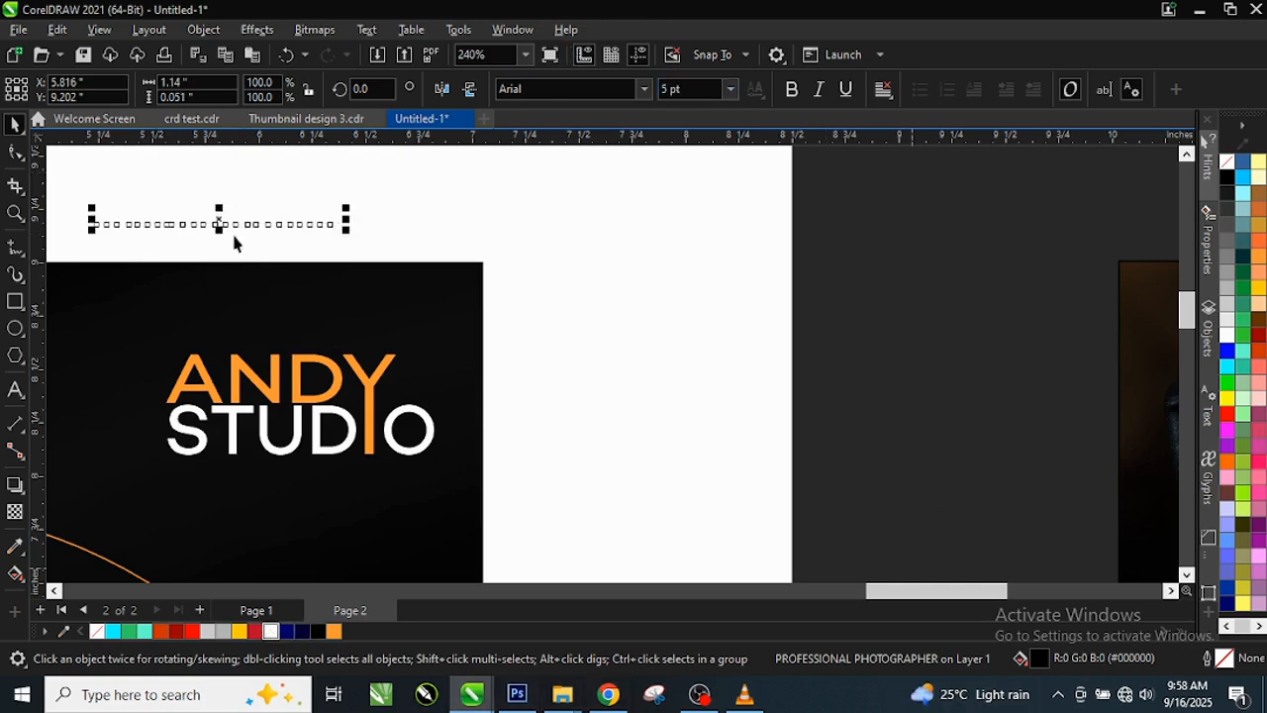
{"action": "left_click_drag", "start_coordinate": [215, 221], "coordinate": [287, 459]}
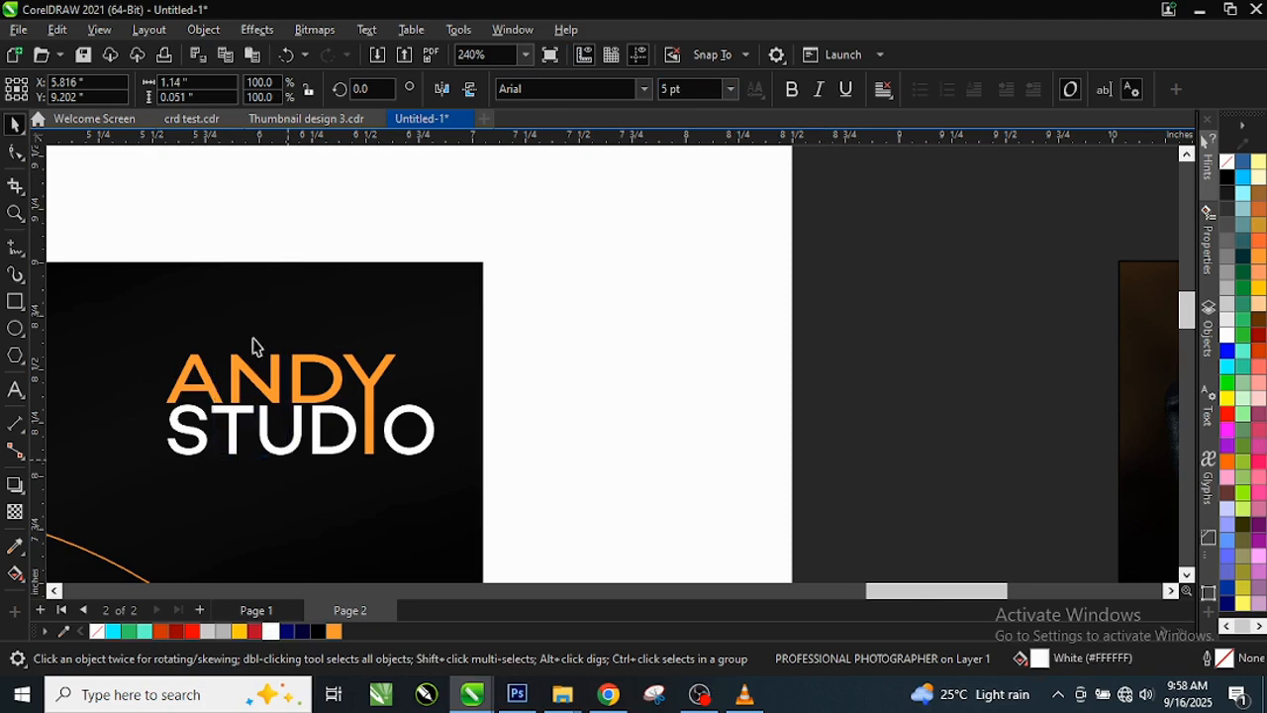
{"action": "left_click", "coordinate": [235, 220]}
{"action": "left_click_drag", "start_coordinate": [236, 218], "coordinate": [300, 481]}
{"action": "scroll", "coordinate": [217, 459], "scroll_direction": "up", "scroll_amount": 1}
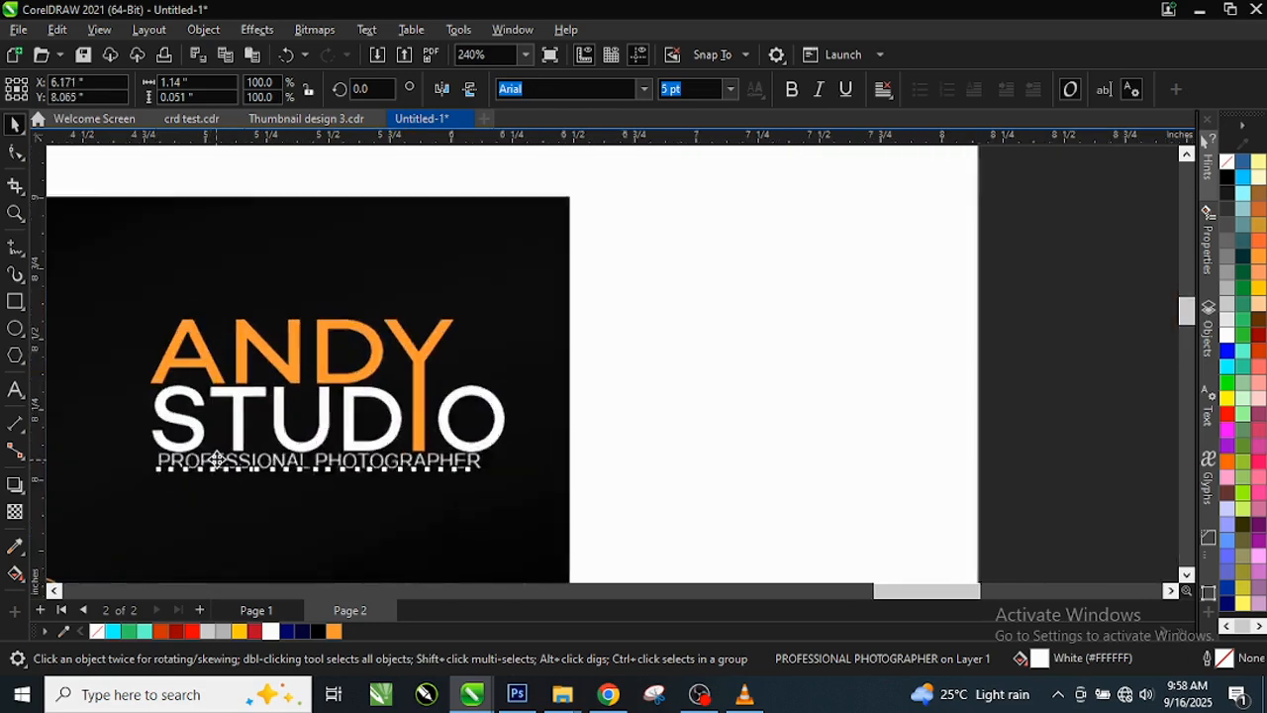
{"action": "scroll", "coordinate": [217, 459], "scroll_direction": "up", "scroll_amount": 2}
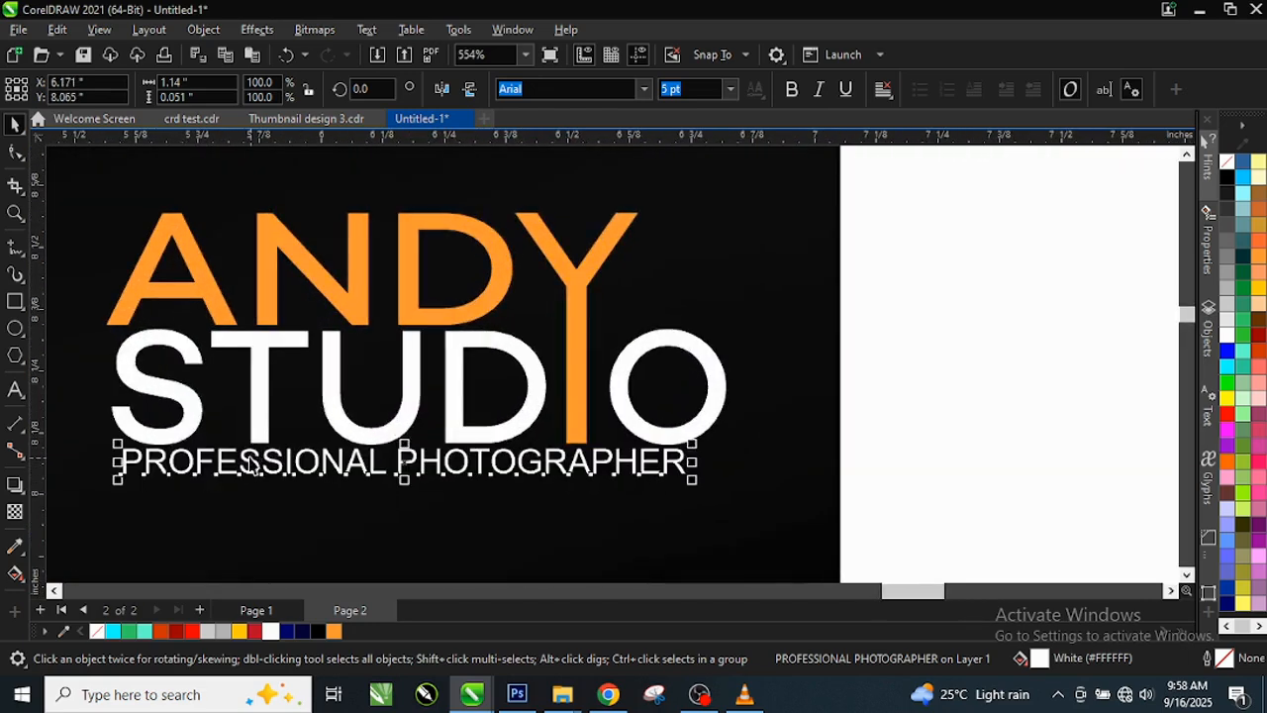
{"action": "left_click", "coordinate": [250, 465]}
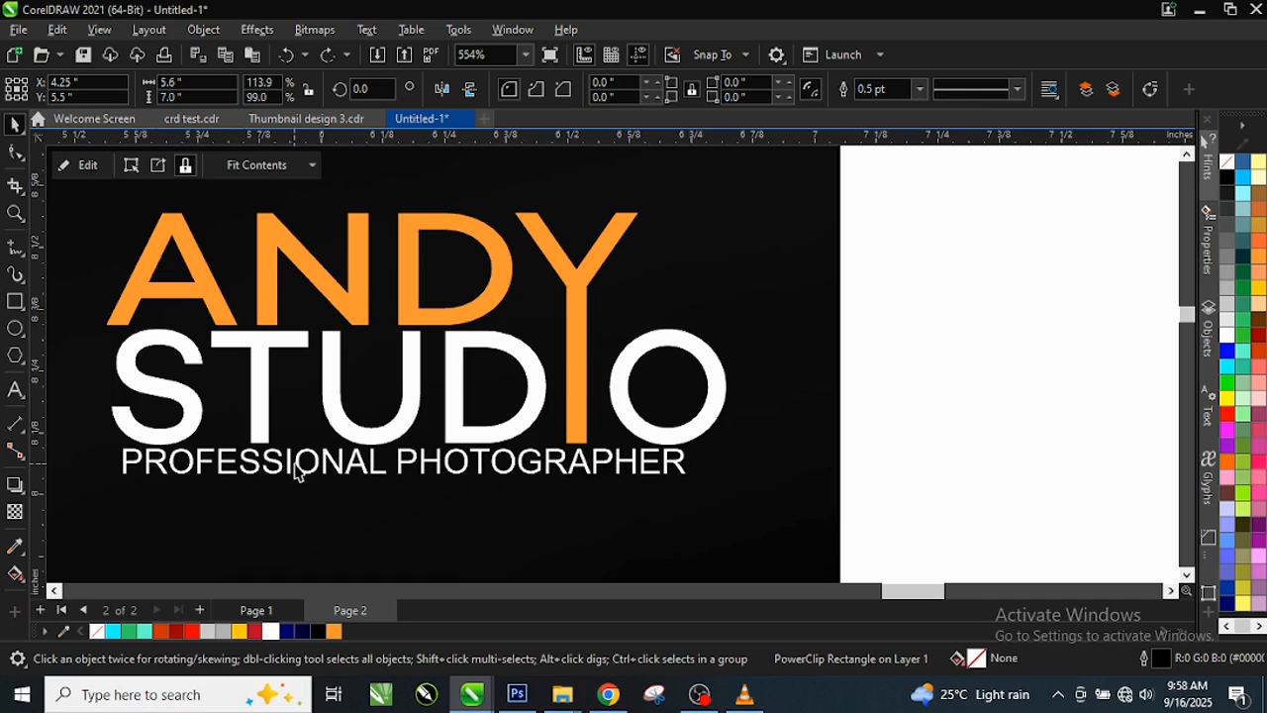
Step: Align the tagline's left edge with the left edge of the ANDY STUDIO title
{"action": "left_click", "coordinate": [258, 475]}
{"action": "left_click", "coordinate": [198, 411], "text": "shift"}
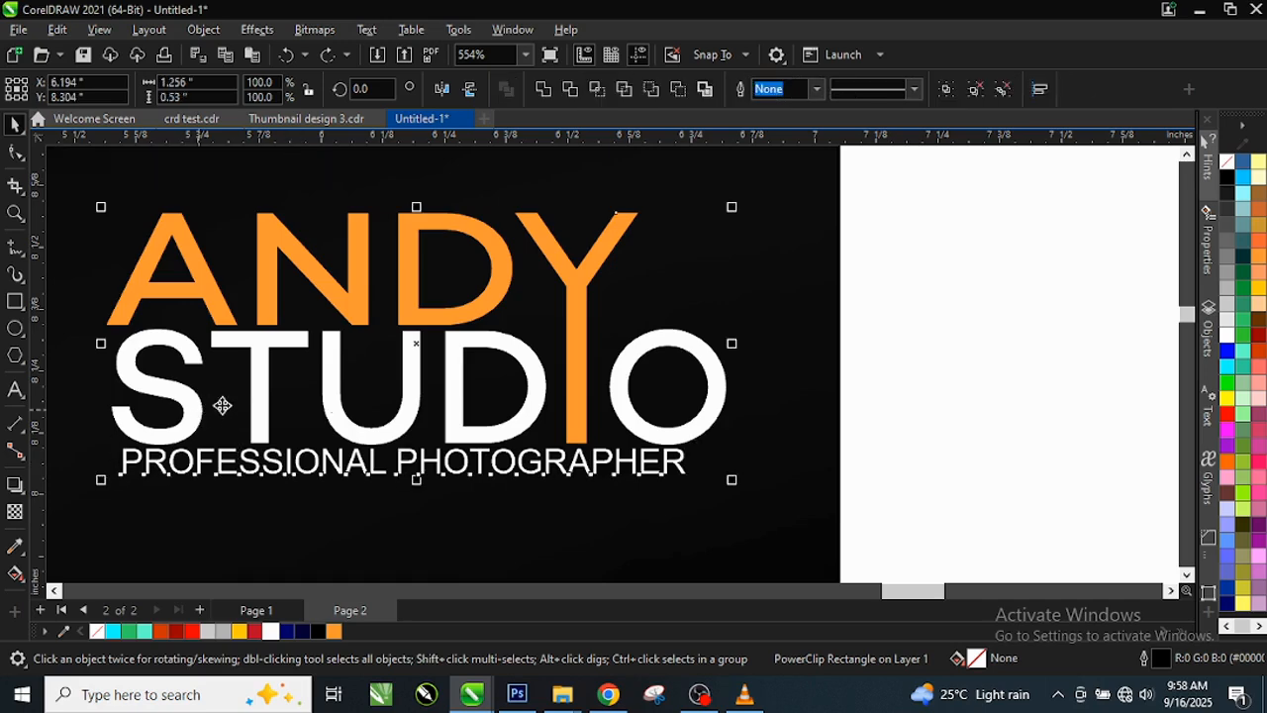
{"action": "key", "text": "l"}
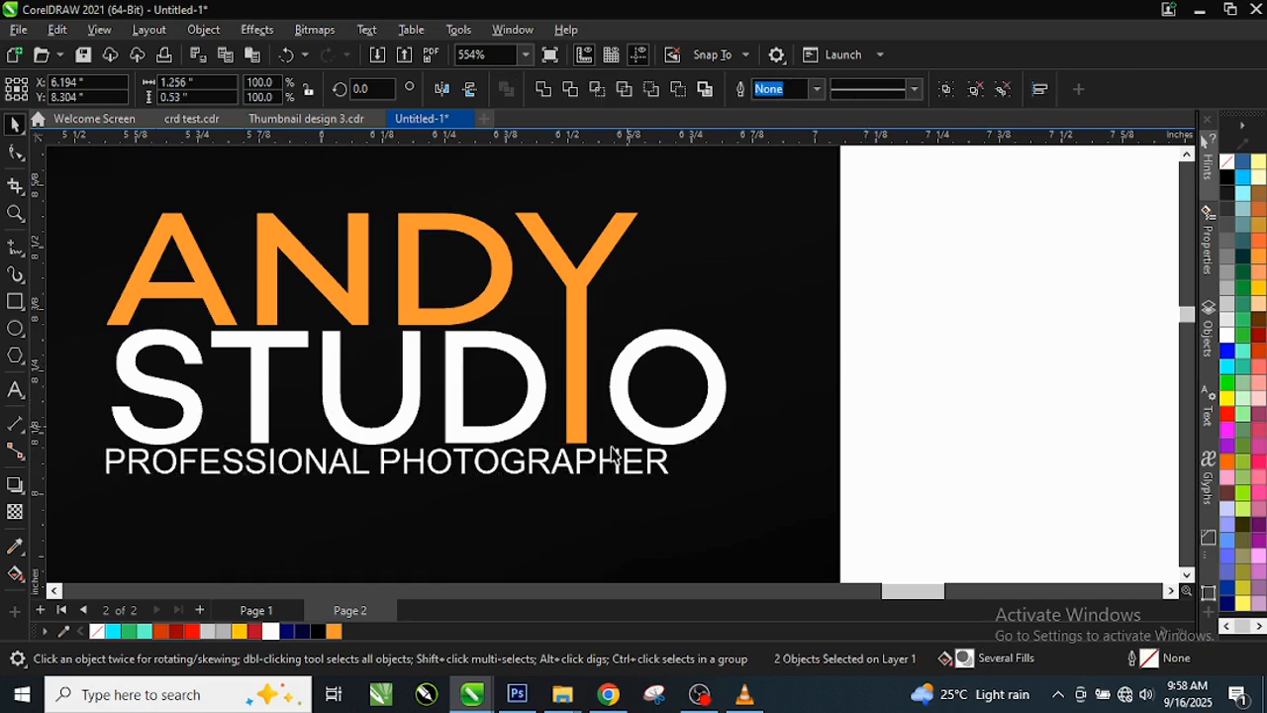
Step: Enlarge the tagline proportionally to about 1.243 inches wide so it spans the width of the title
{"action": "left_click", "coordinate": [612, 451]}
{"action": "scroll", "coordinate": [698, 473], "scroll_direction": "up", "scroll_amount": 1}
{"action": "scroll", "coordinate": [688, 483], "scroll_direction": "up", "scroll_amount": 1}
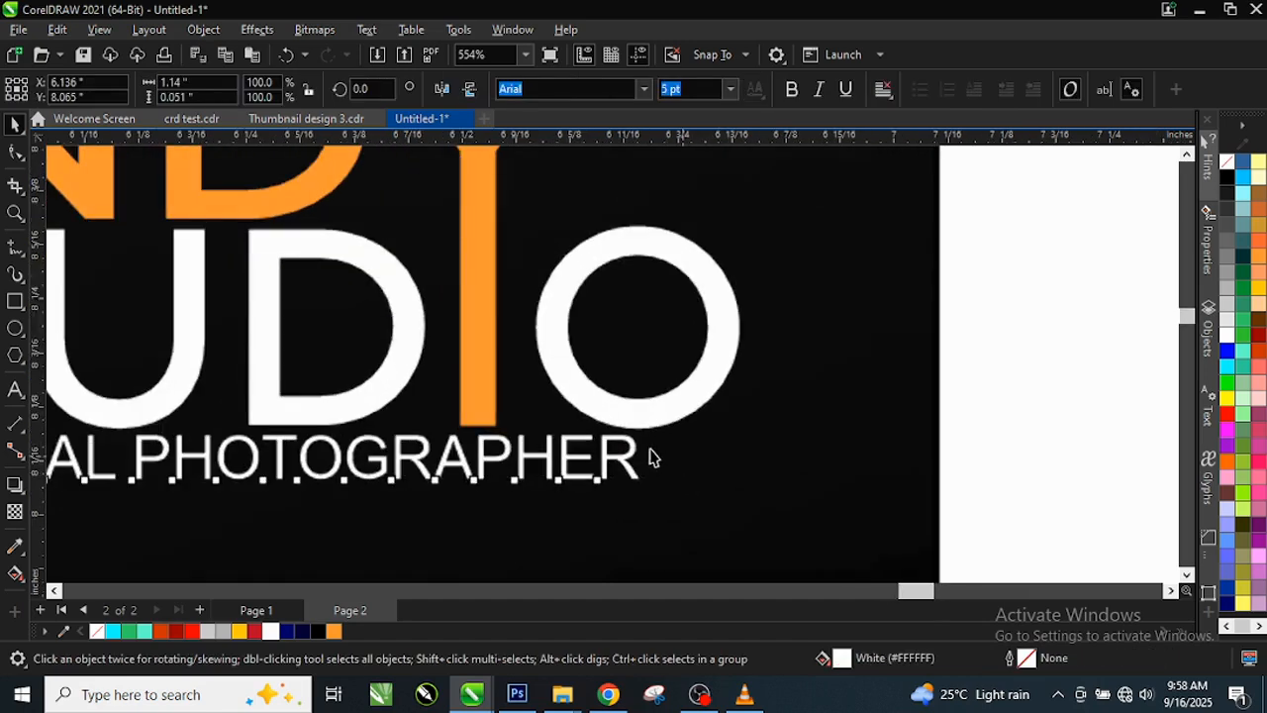
{"action": "left_click_drag", "start_coordinate": [668, 499], "coordinate": [736, 506]}
{"action": "scroll", "coordinate": [786, 399], "scroll_direction": "down", "scroll_amount": 1}
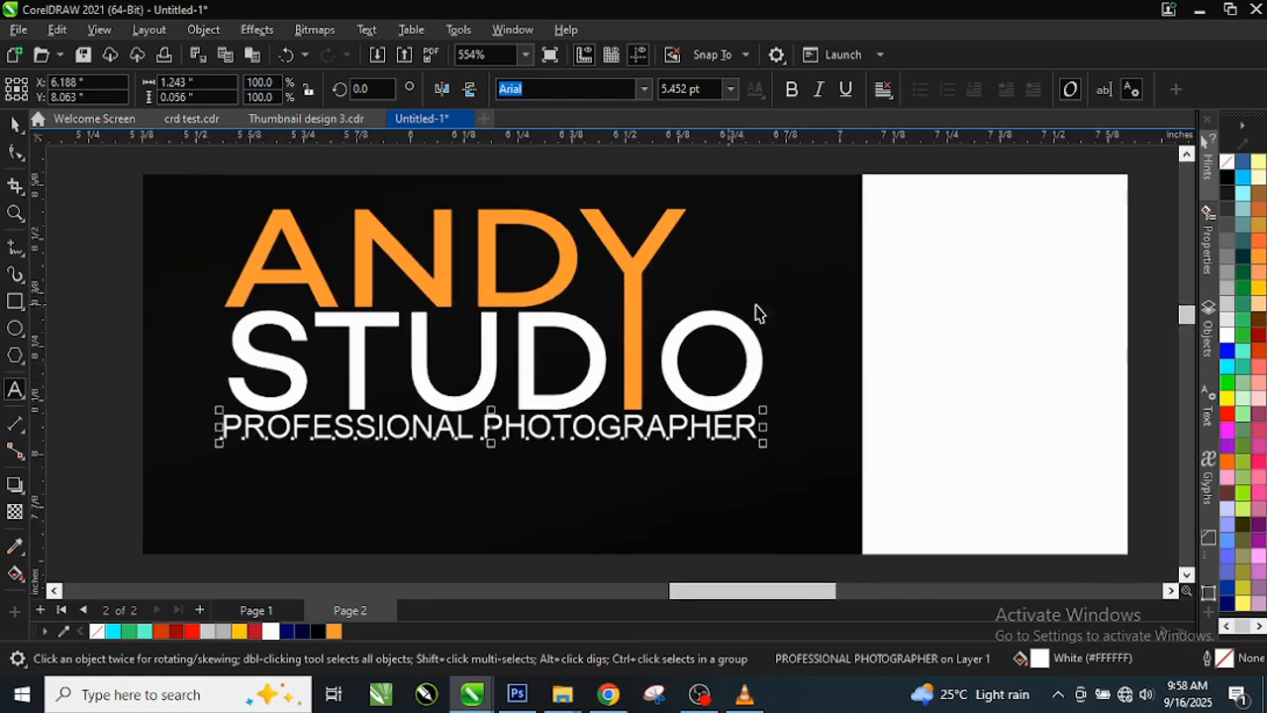
{"action": "scroll", "coordinate": [756, 314], "scroll_direction": "down", "scroll_amount": 1}
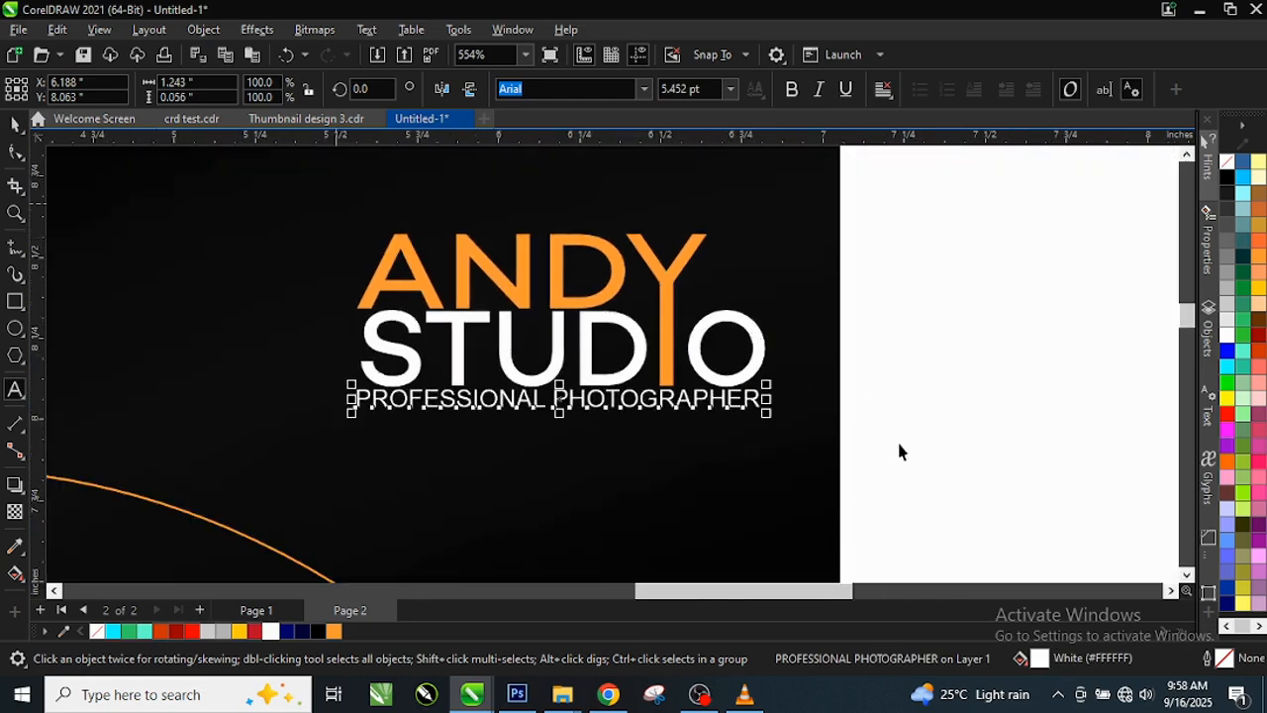
Step: Group the ANDY STUDIO title with its tagline and move the logo slightly down and inward from the flyer's edge
{"action": "left_click_drag", "start_coordinate": [953, 453], "coordinate": [234, 202]}
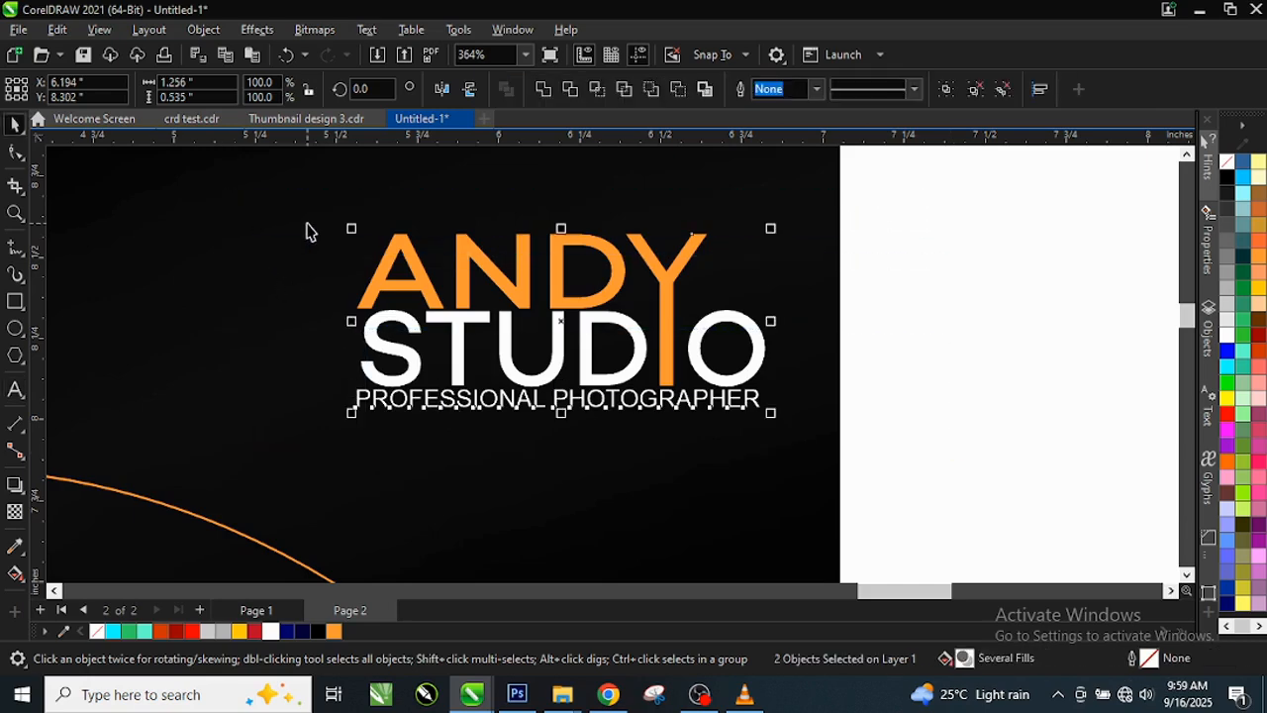
{"action": "key", "text": "ctrl+g"}
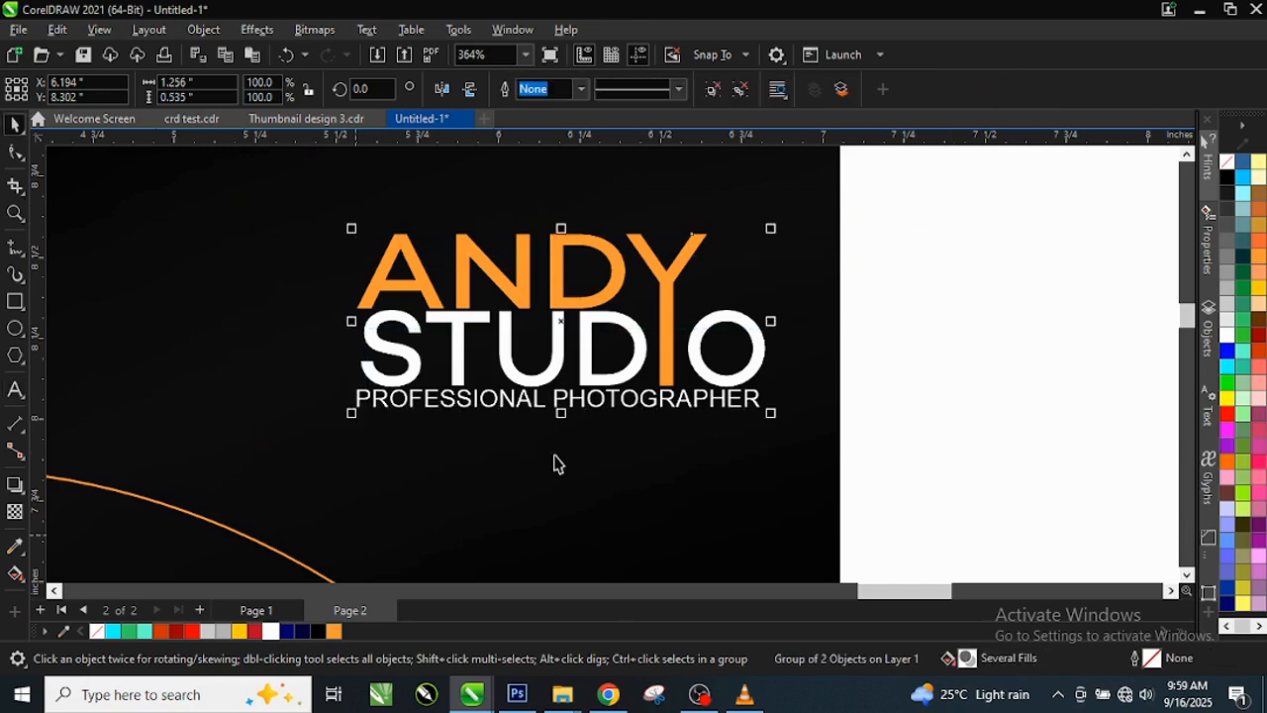
{"action": "scroll", "coordinate": [584, 317], "scroll_direction": "down", "scroll_amount": 3}
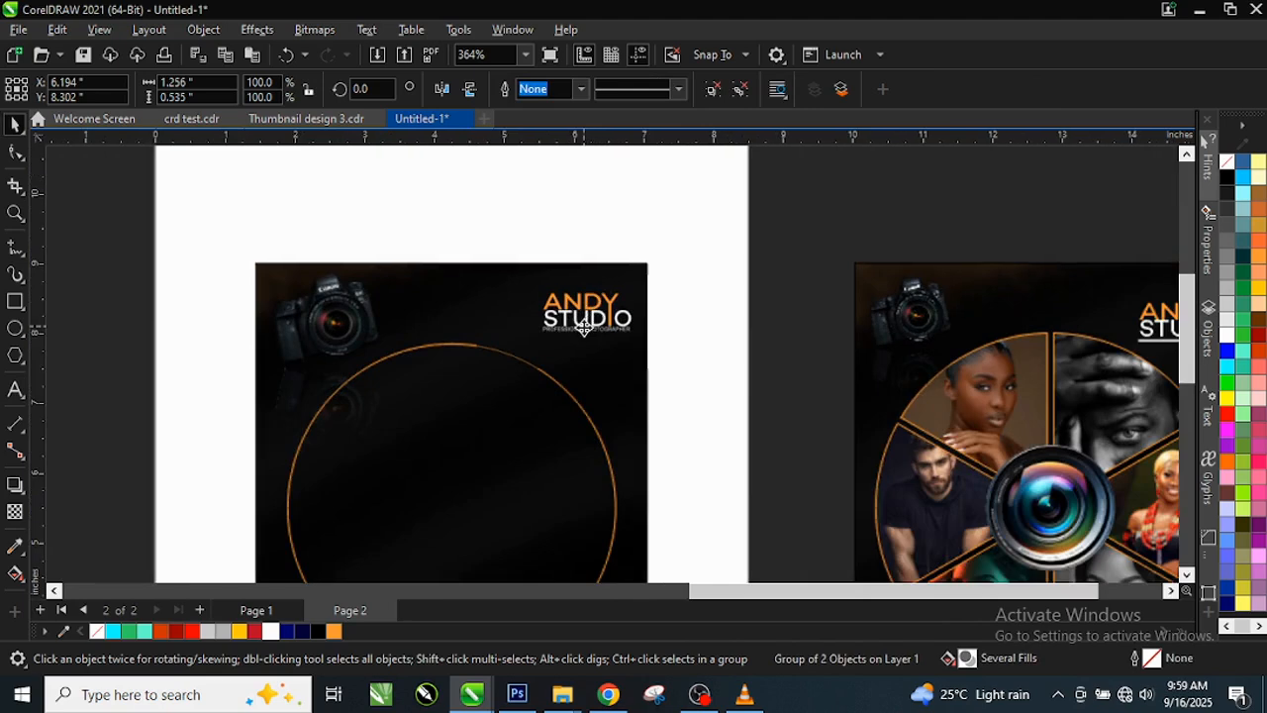
{"action": "scroll", "coordinate": [585, 327], "scroll_direction": "up", "scroll_amount": 1}
{"action": "left_click_drag", "start_coordinate": [586, 323], "coordinate": [526, 353]}
{"action": "scroll", "coordinate": [529, 326], "scroll_direction": "down", "scroll_amount": 2}
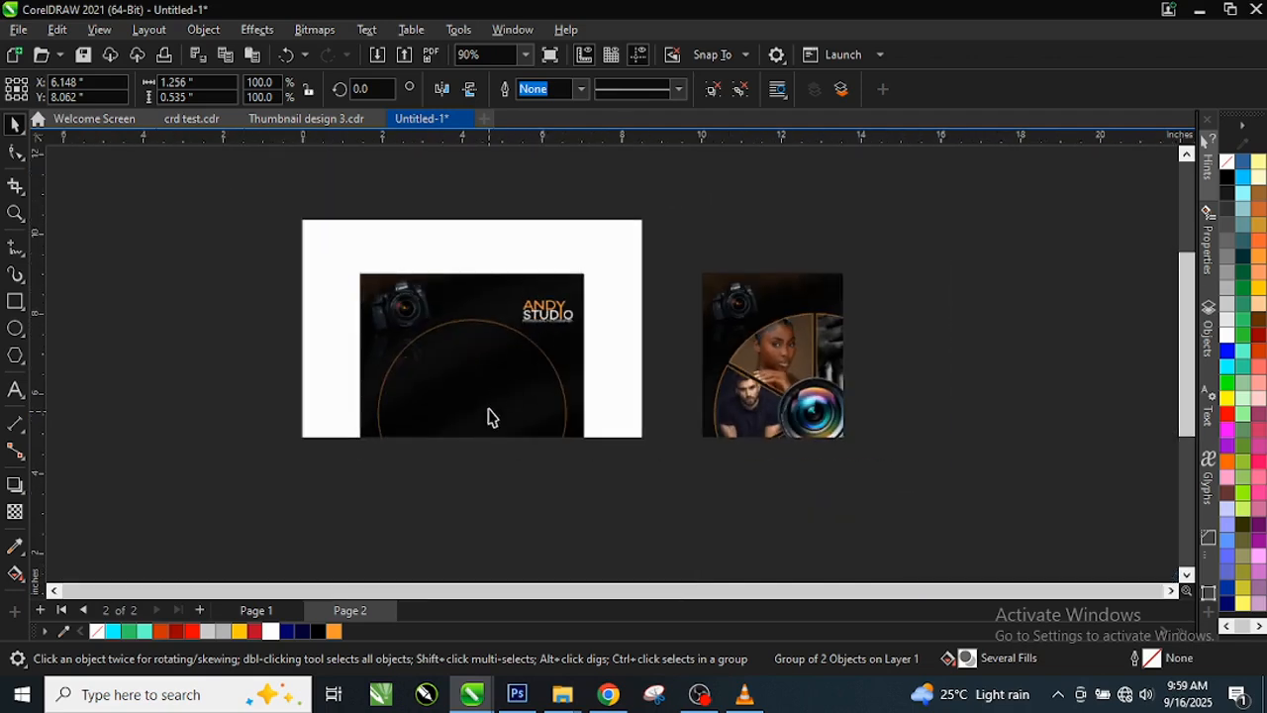
Step: Move the orange-outlined circle straight down to about Y 5.083 inches on the flyer
{"action": "scroll", "coordinate": [401, 443], "scroll_direction": "up", "scroll_amount": 1}
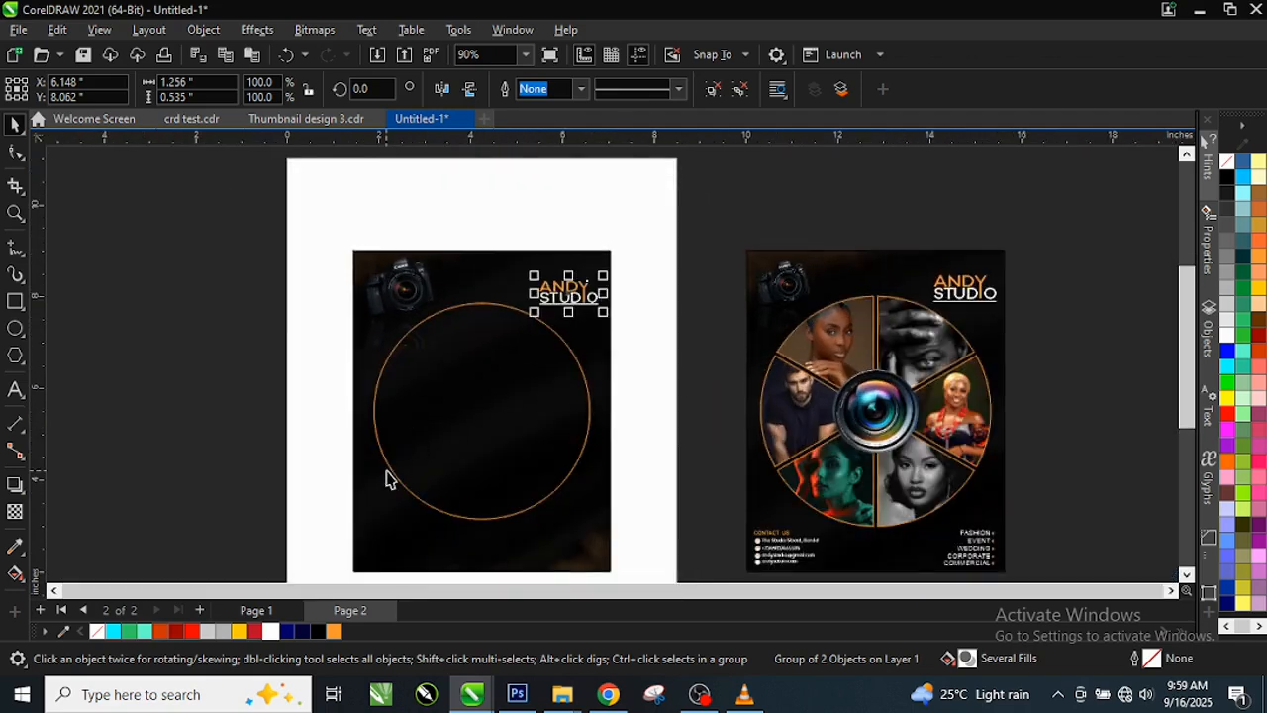
{"action": "scroll", "coordinate": [413, 460], "scroll_direction": "up", "scroll_amount": 2}
{"action": "left_click", "coordinate": [485, 435]}
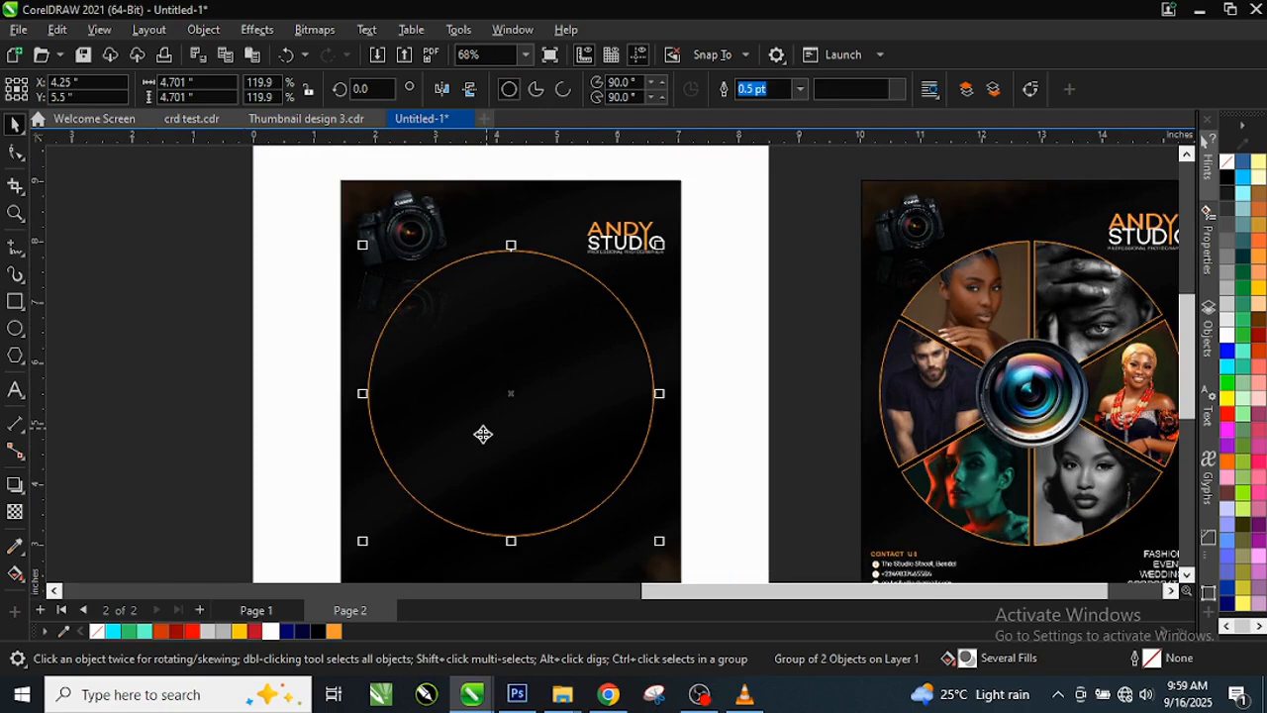
{"action": "mouse_move", "coordinate": [509, 393]}
{"action": "left_mouse_down"}
{"action": "mouse_move", "coordinate": [511, 429]}
{"action": "mouse_move", "coordinate": [509, 414]}
{"action": "left_mouse_up"}
Step: Draw a thin vertical rectangle about 0.116 by 5.342 inches crossing the whole circle near its centre
{"action": "scroll", "coordinate": [509, 414], "scroll_direction": "up", "scroll_amount": 2}
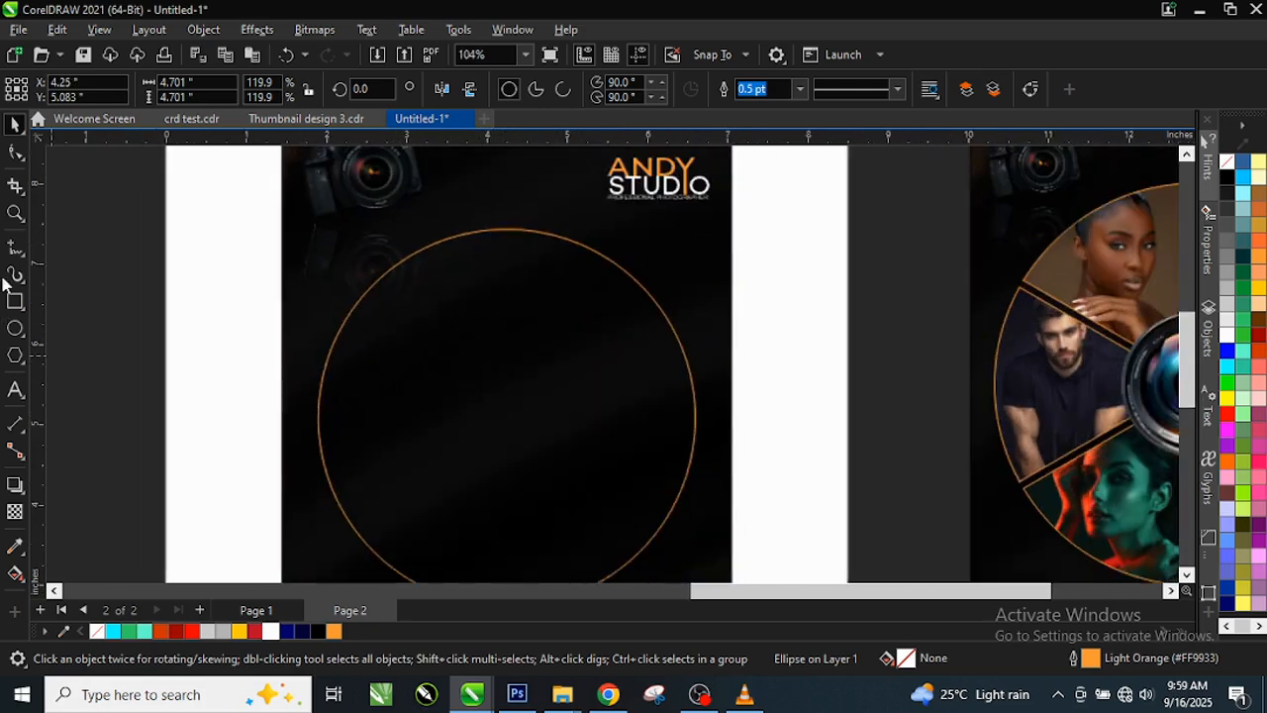
{"action": "left_click", "coordinate": [15, 302]}
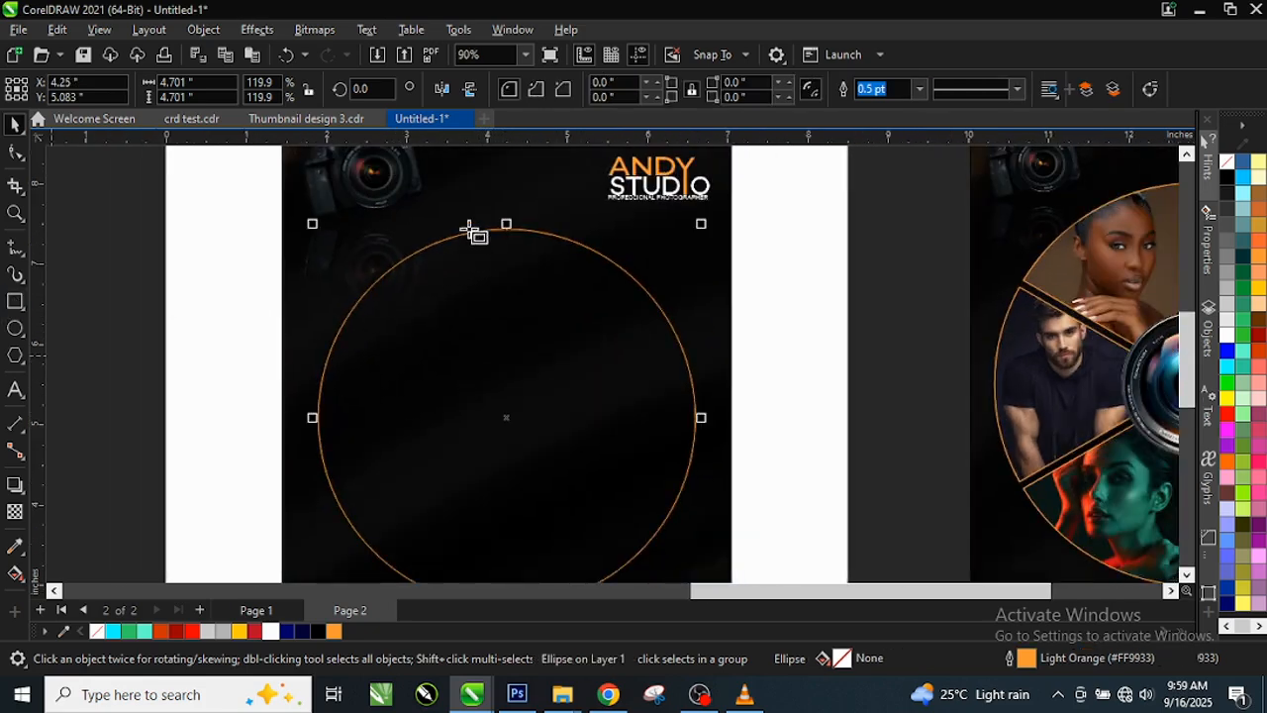
{"action": "left_click_drag", "start_coordinate": [491, 211], "coordinate": [498, 557]}
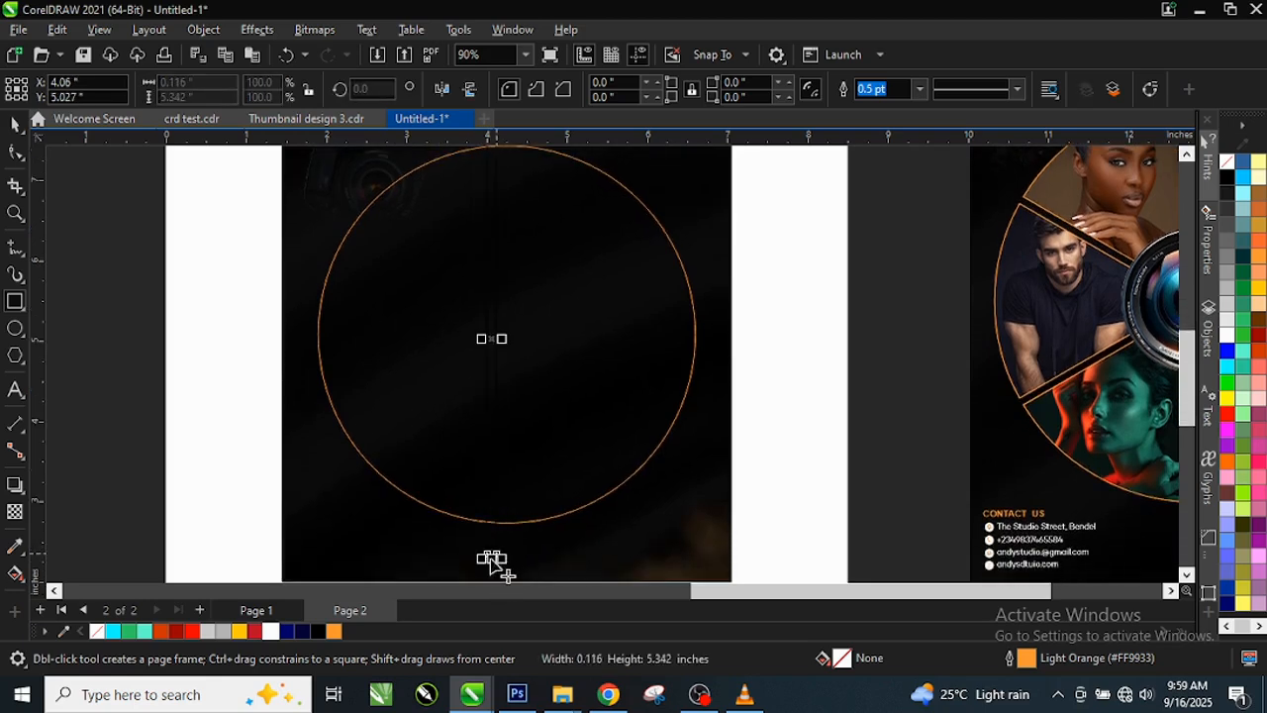
Step: Fill the thin vertical rectangle with Light Orange (#FF9933) and remove its outline
{"action": "left_click", "coordinate": [334, 632]}
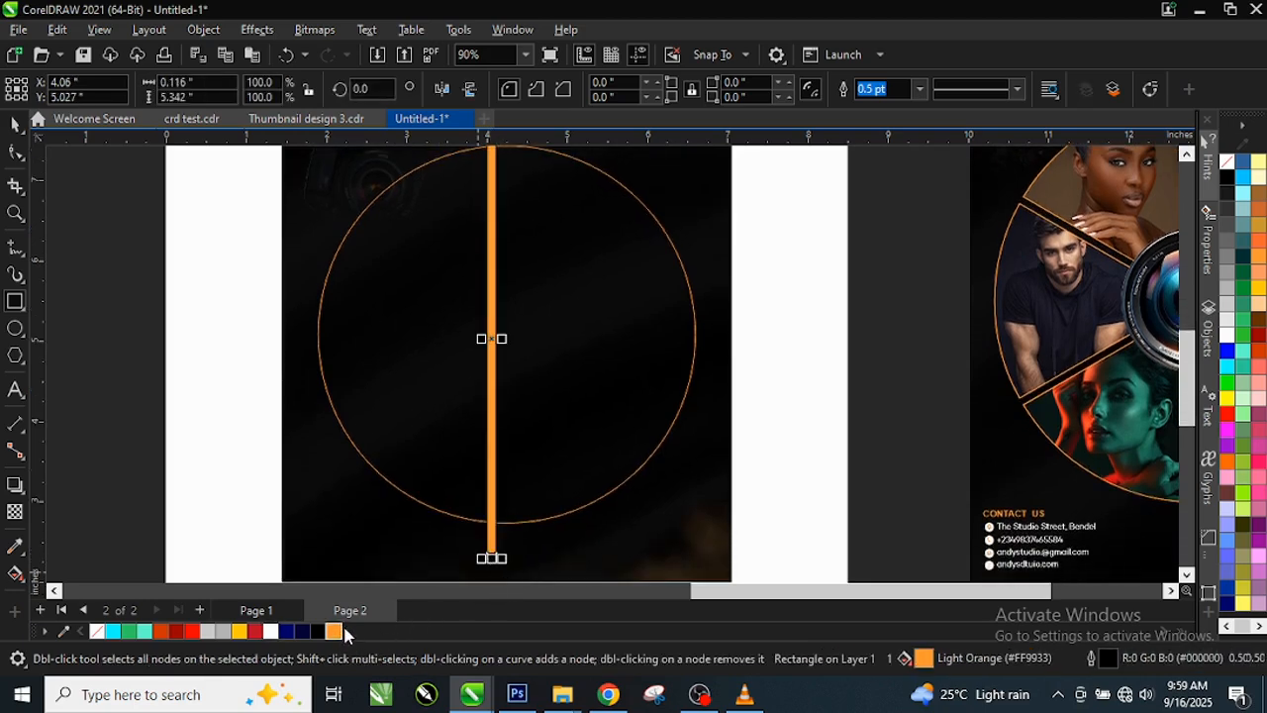
{"action": "key", "text": "space"}
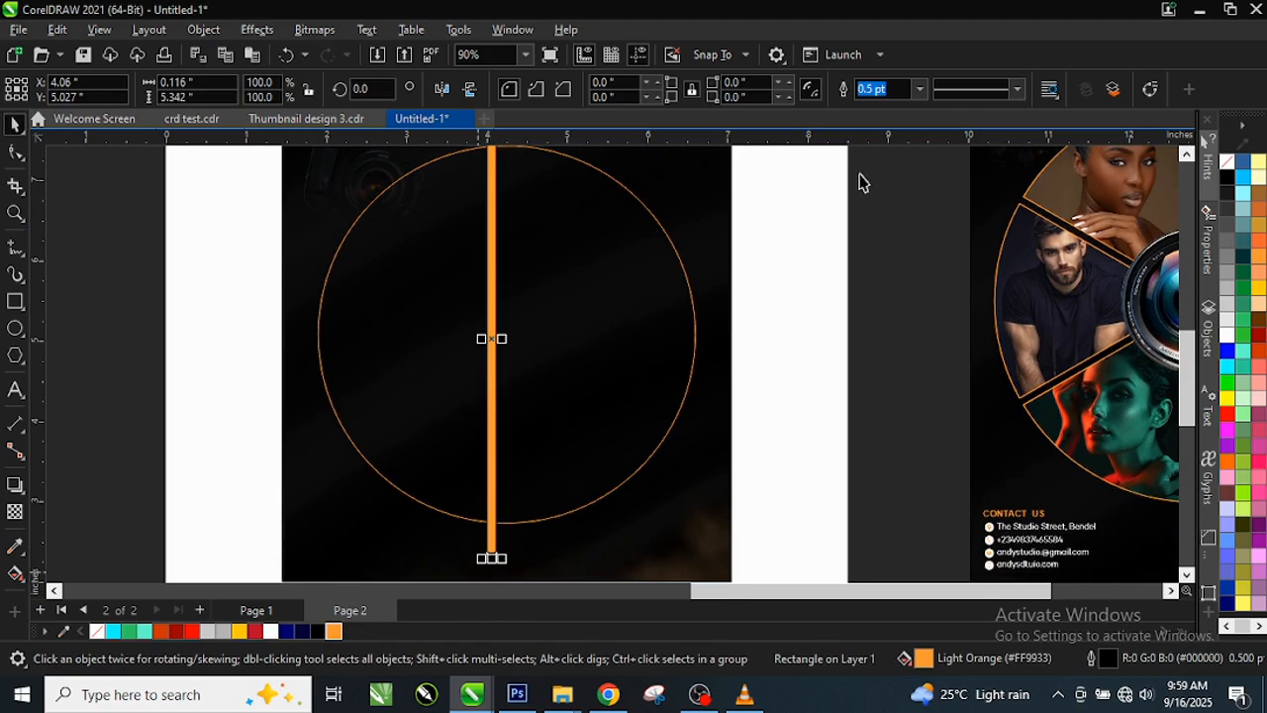
{"action": "right_click", "coordinate": [1228, 166]}
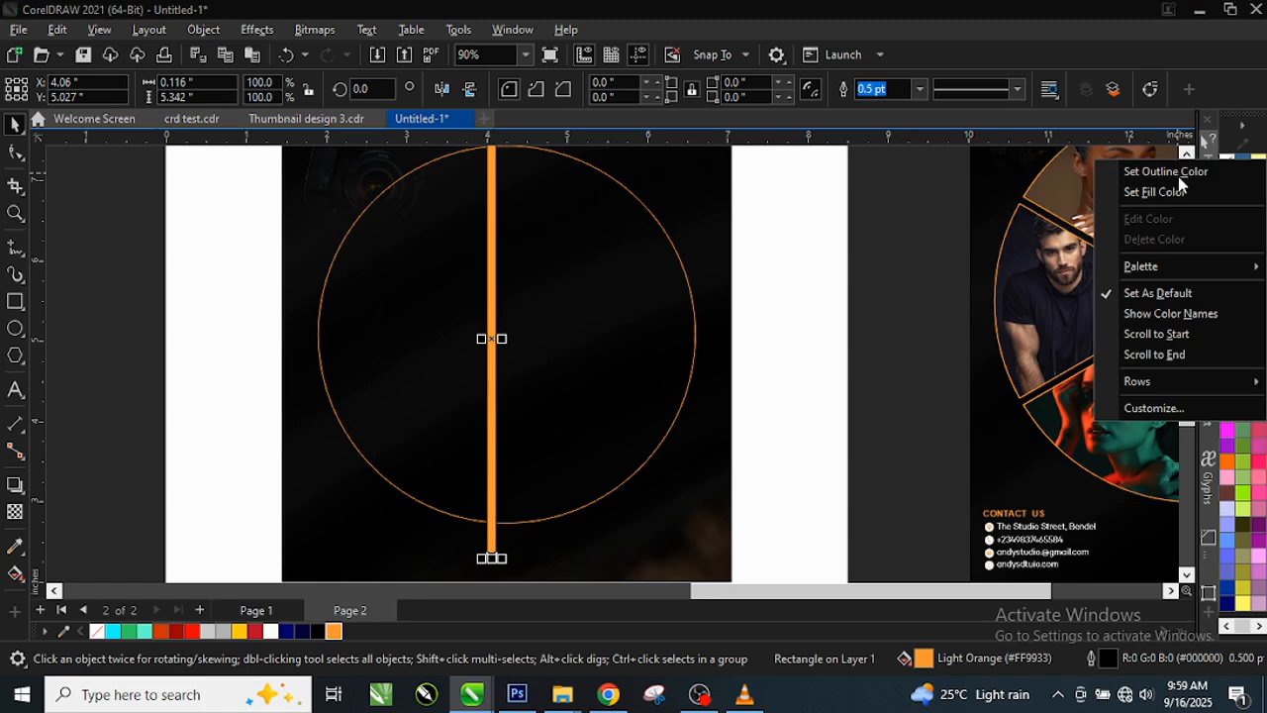
{"action": "left_click", "coordinate": [525, 326]}
Step: Narrow the orange vertical bar to about 0.085 inches wide
{"action": "scroll", "coordinate": [490, 339], "scroll_direction": "up", "scroll_amount": 1}
{"action": "scroll", "coordinate": [490, 340], "scroll_direction": "up", "scroll_amount": 2}
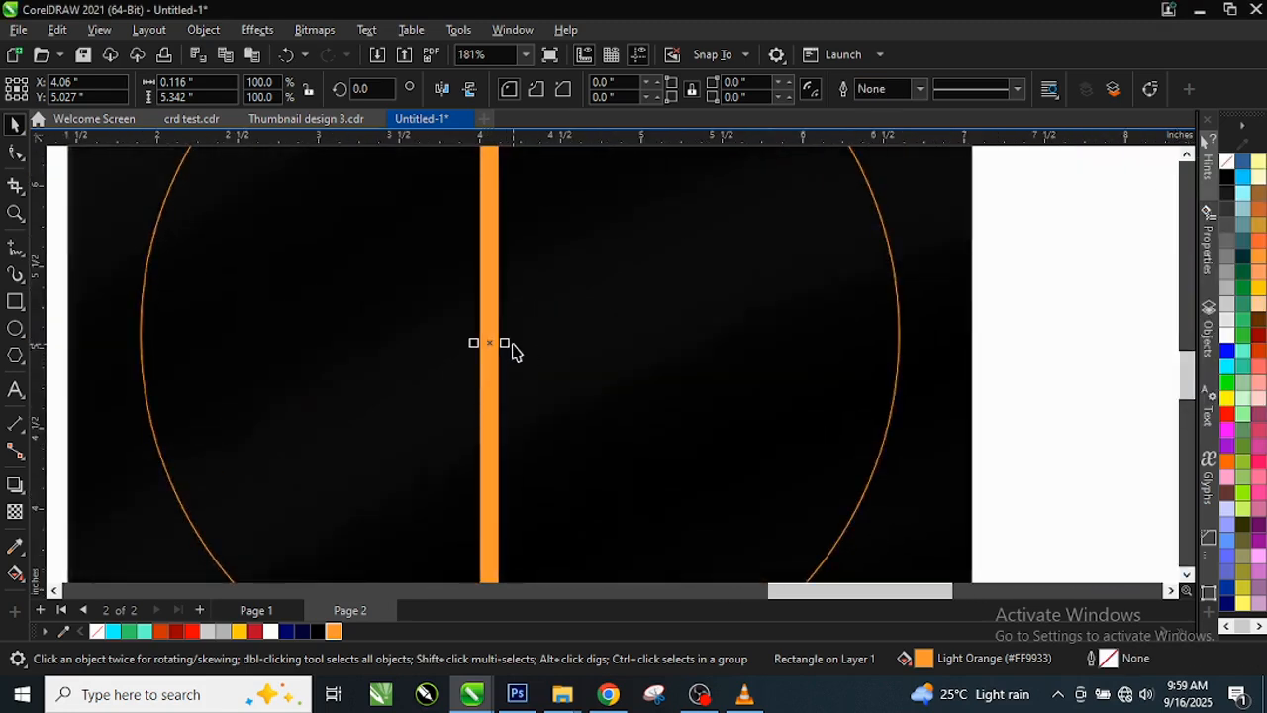
{"action": "scroll", "coordinate": [513, 349], "scroll_direction": "up", "scroll_amount": 3}
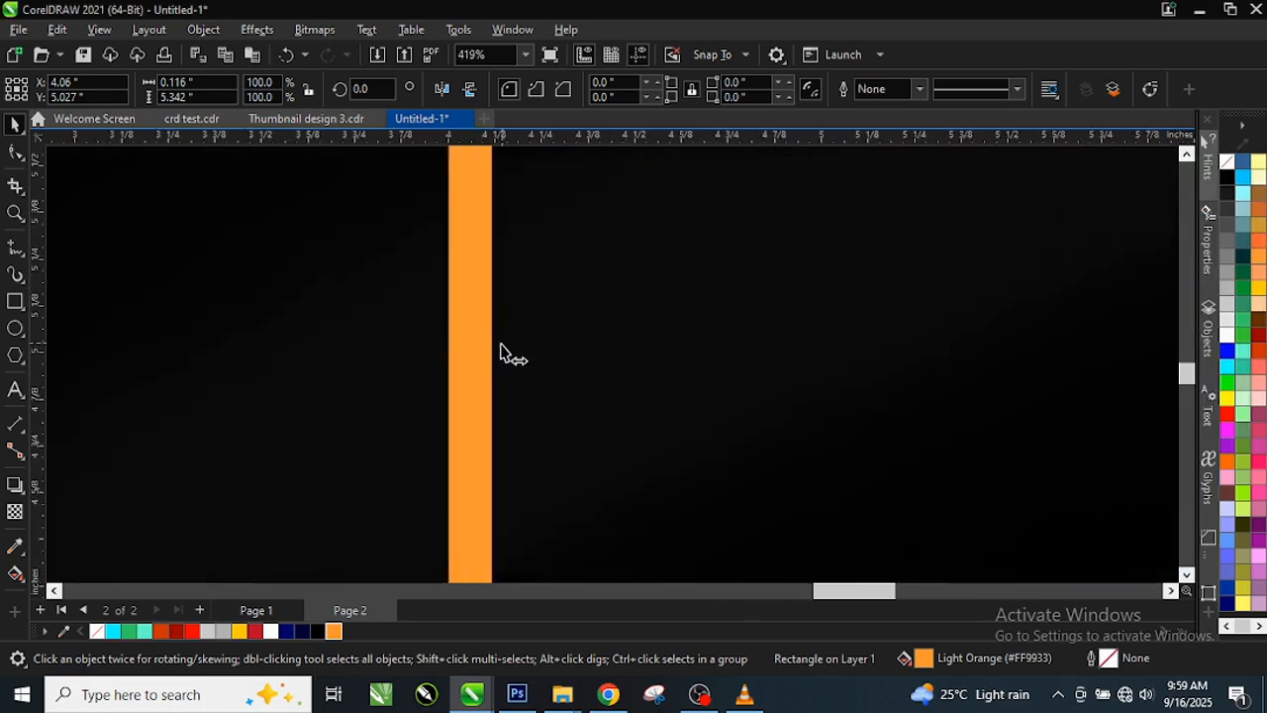
{"action": "left_click_drag", "start_coordinate": [500, 348], "coordinate": [489, 349]}
{"action": "scroll", "coordinate": [524, 333], "scroll_direction": "down", "scroll_amount": 3}
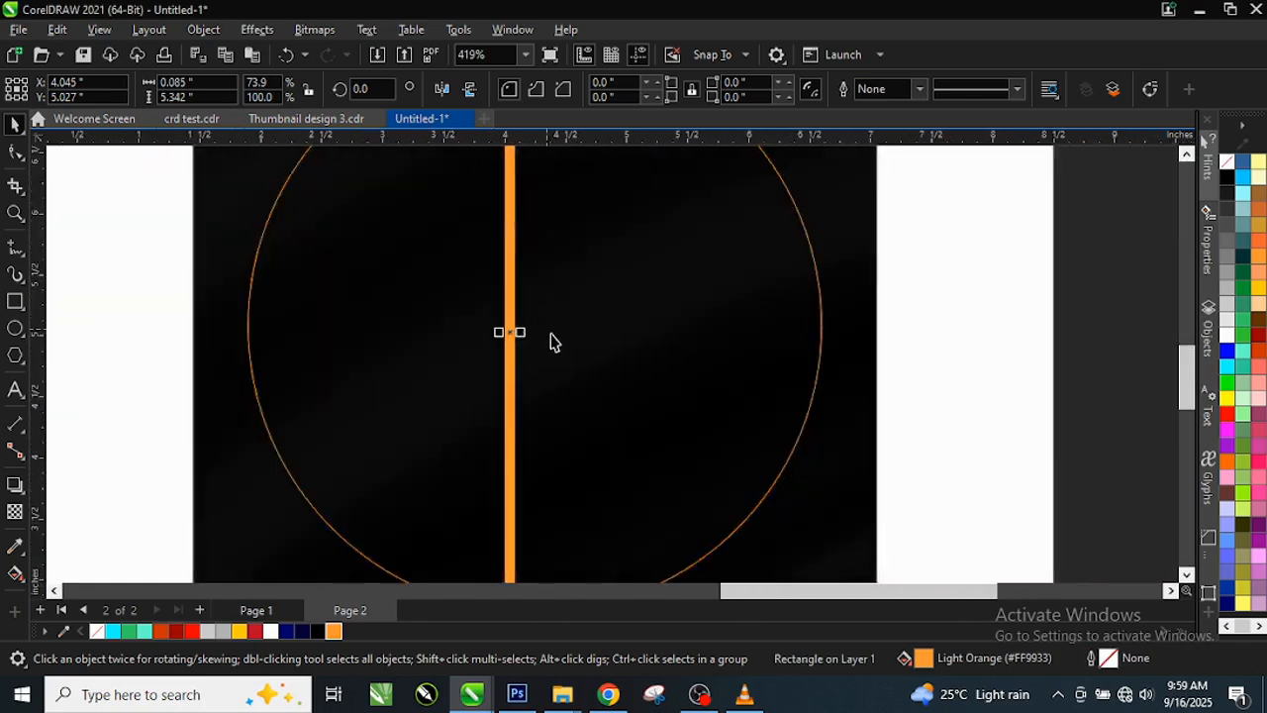
Step: Align the orange vertical bar with the circle's centre both horizontally and vertically
{"action": "scroll", "coordinate": [552, 341], "scroll_direction": "down", "scroll_amount": 6}
{"action": "left_click", "coordinate": [654, 319], "text": "shift"}
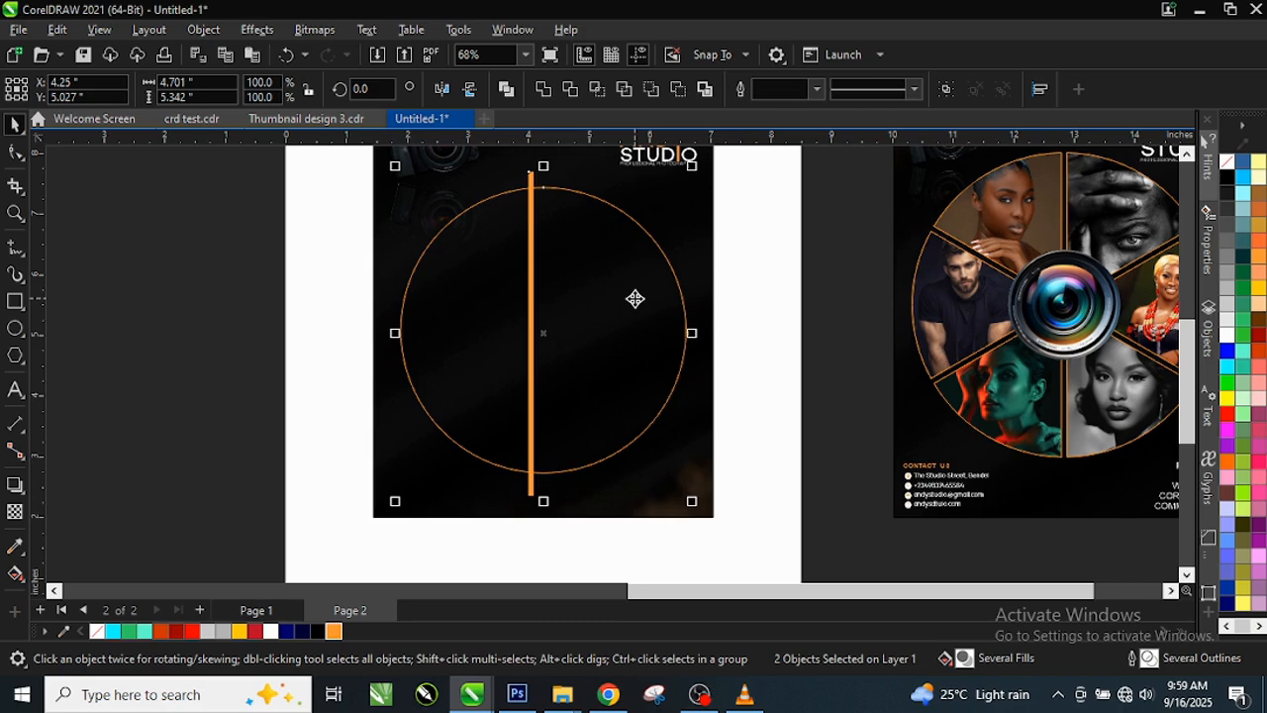
{"action": "key", "text": "e"}
{"action": "key", "text": "c"}
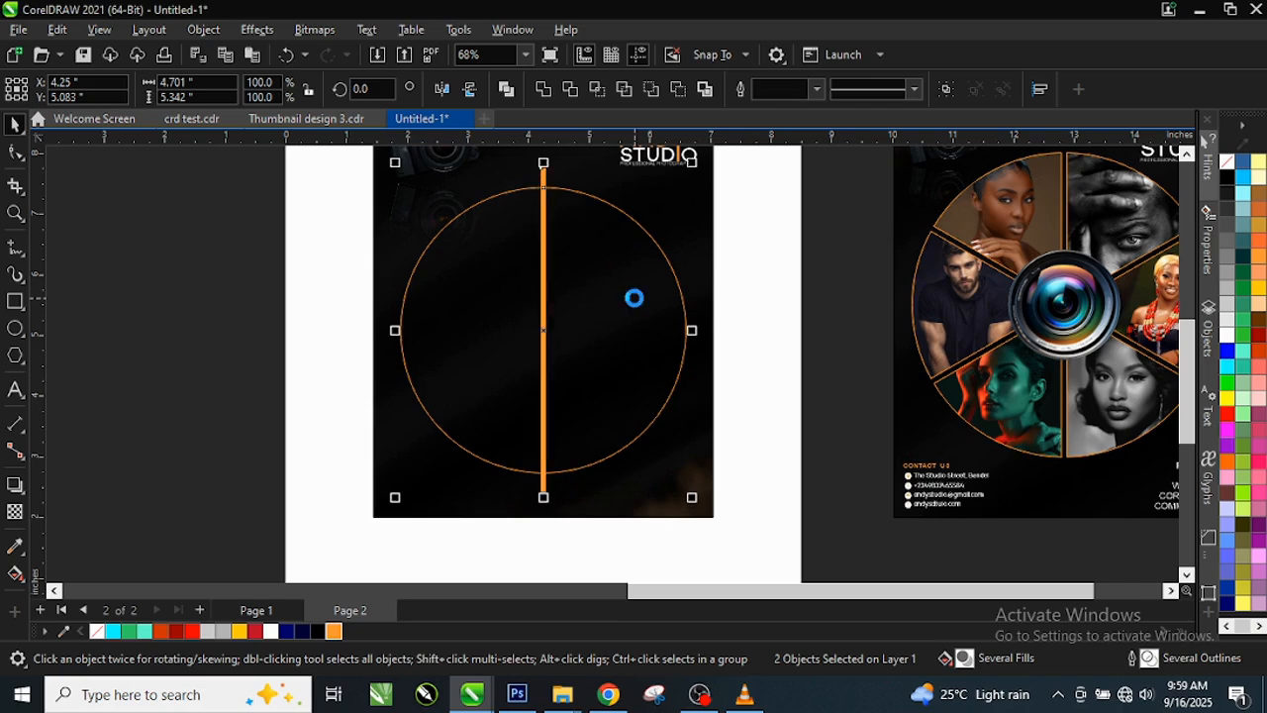
{"action": "left_click", "coordinate": [770, 327]}
Step: Make two copies of the orange bar rotated about its centre to 300 and 240 degrees, dividing the circle into six equal parts
{"action": "scroll", "coordinate": [602, 246], "scroll_direction": "up", "scroll_amount": 1}
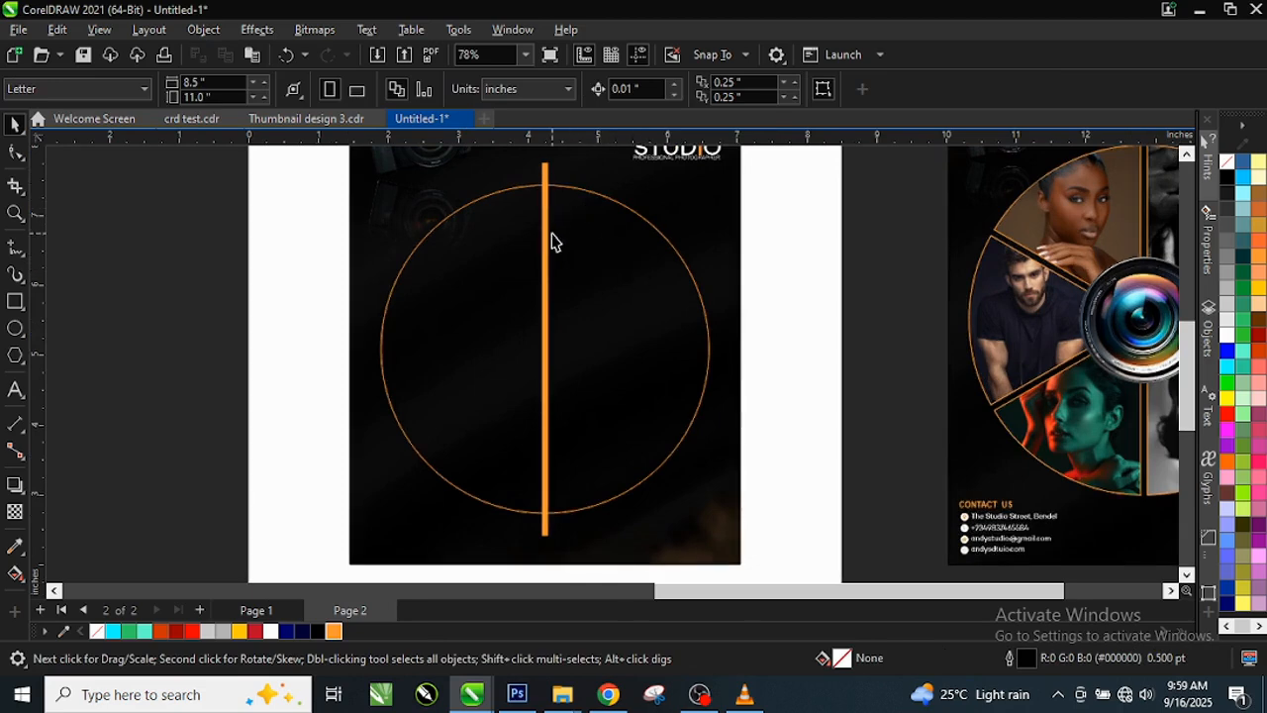
{"action": "left_click", "coordinate": [551, 270]}
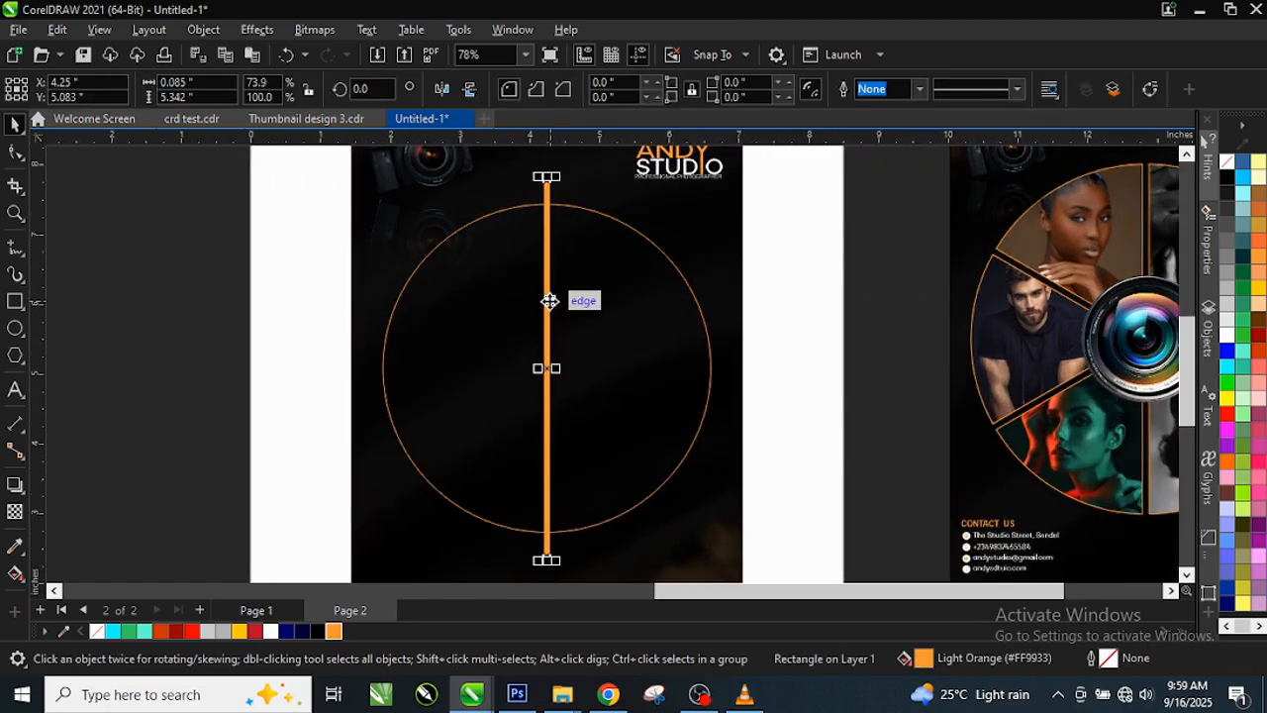
{"action": "left_click", "coordinate": [551, 298]}
{"action": "scroll", "coordinate": [551, 198], "scroll_direction": "up", "scroll_amount": 3}
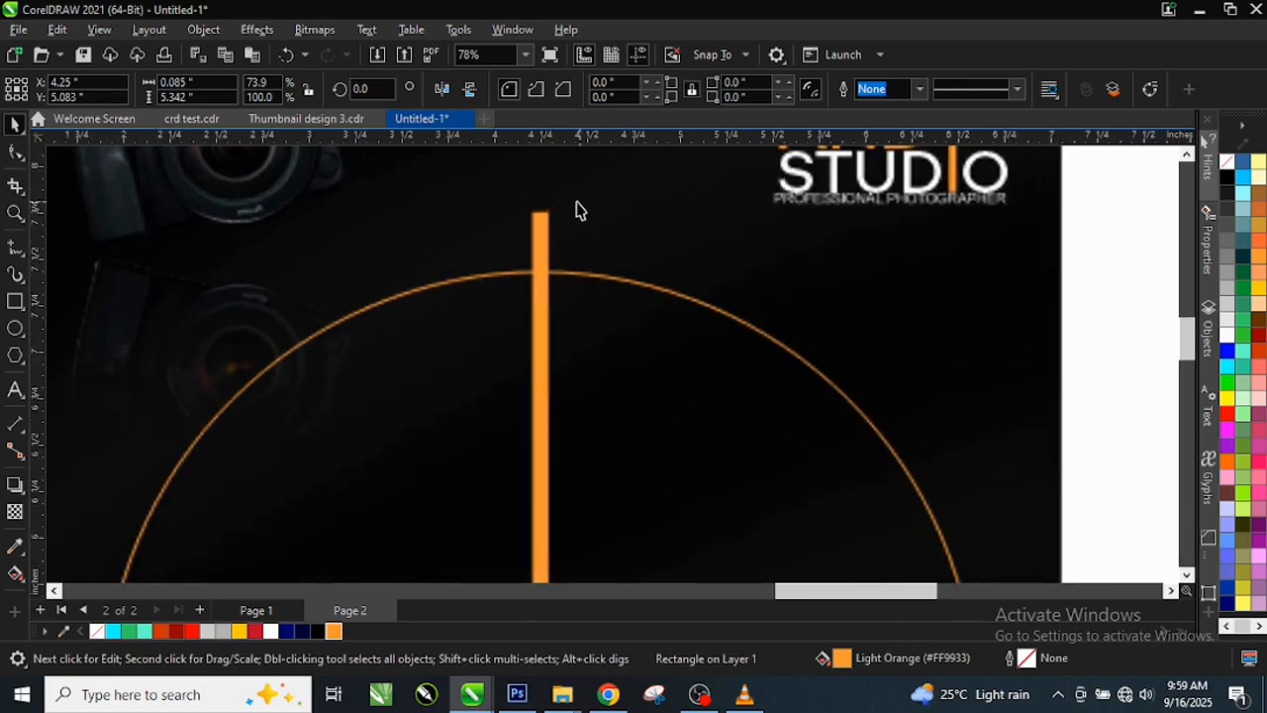
{"action": "scroll", "coordinate": [559, 210], "scroll_direction": "up", "scroll_amount": 2}
{"action": "scroll", "coordinate": [559, 213], "scroll_direction": "down", "scroll_amount": 4}
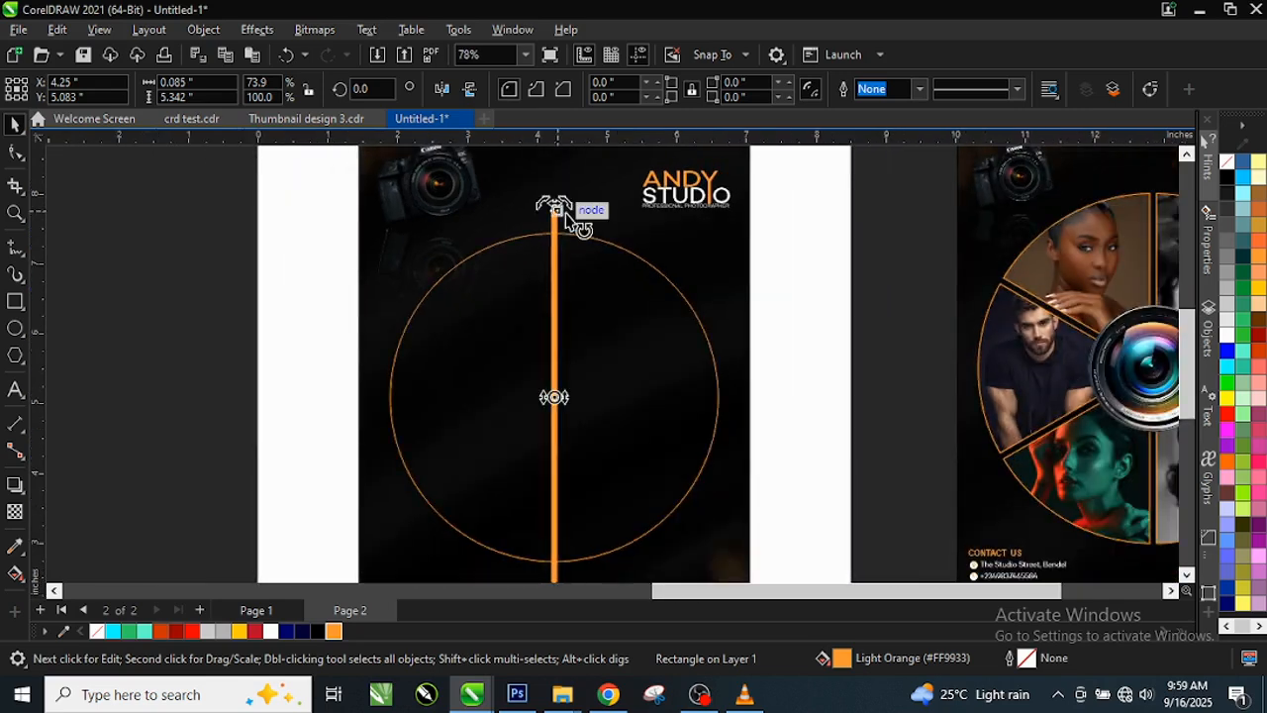
{"action": "left_click_drag", "start_coordinate": [578, 209], "coordinate": [682, 261]}
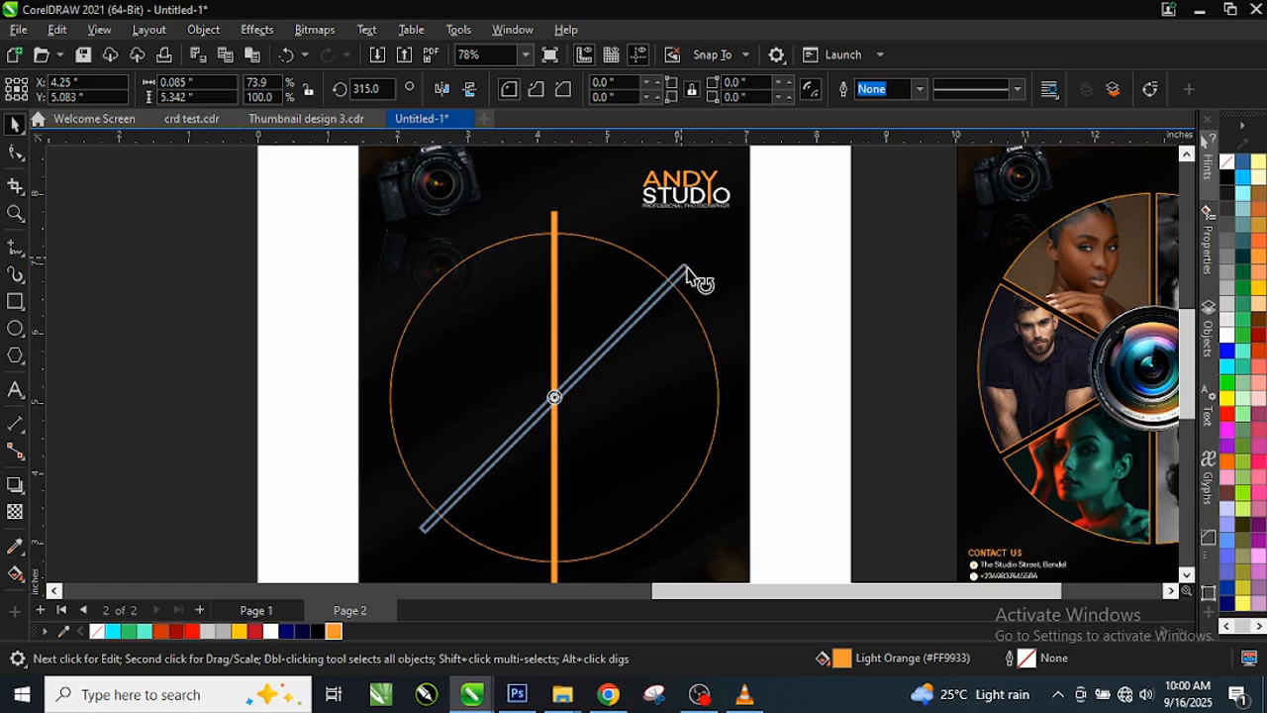
{"action": "left_click_drag", "start_coordinate": [686, 266], "coordinate": [704, 310]}
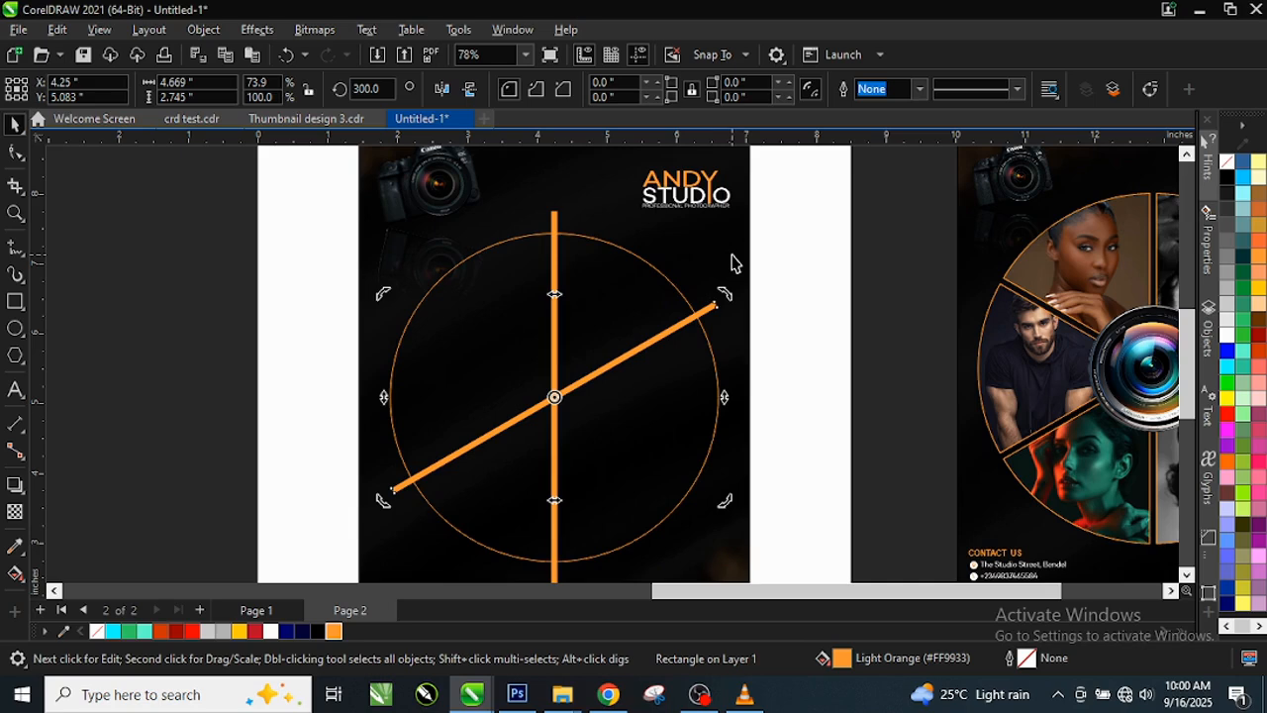
{"action": "key", "text": "ctrl+r"}
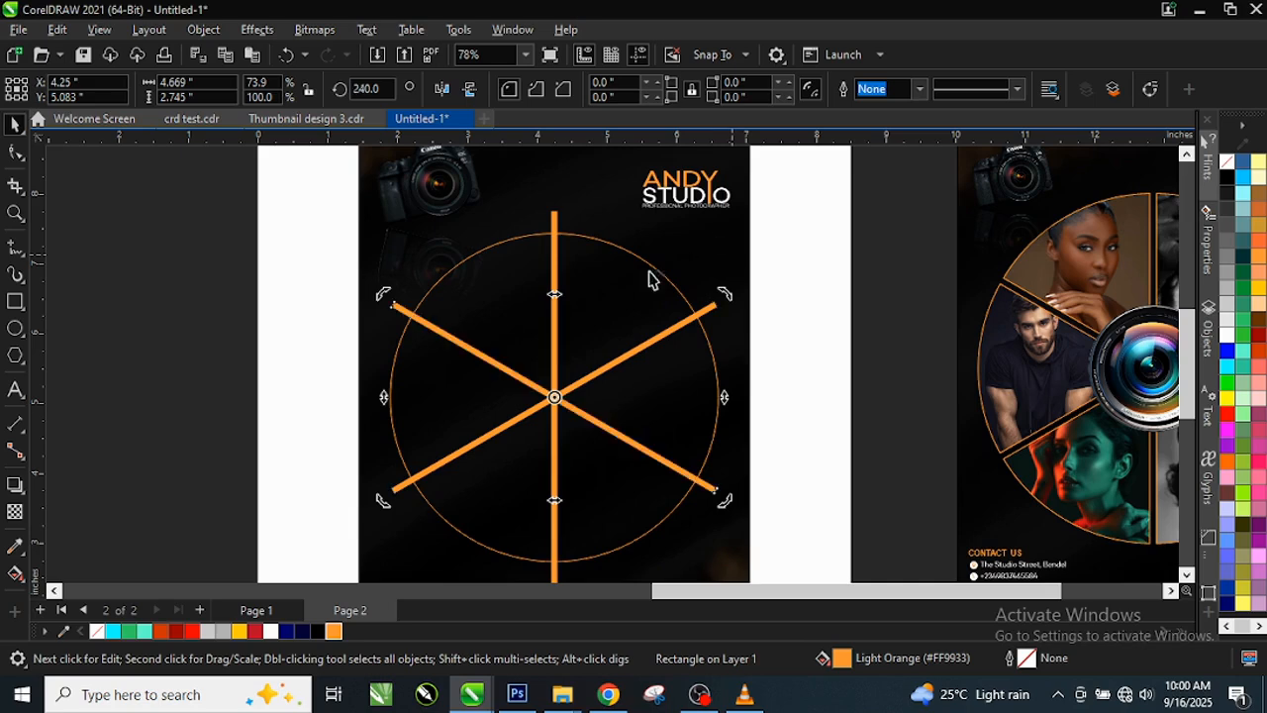
Step: Cut the three crossed orange bars out of the circle with Back Minus Front, leaving six outlined segments
{"action": "scroll", "coordinate": [561, 282], "scroll_direction": "up", "scroll_amount": 1}
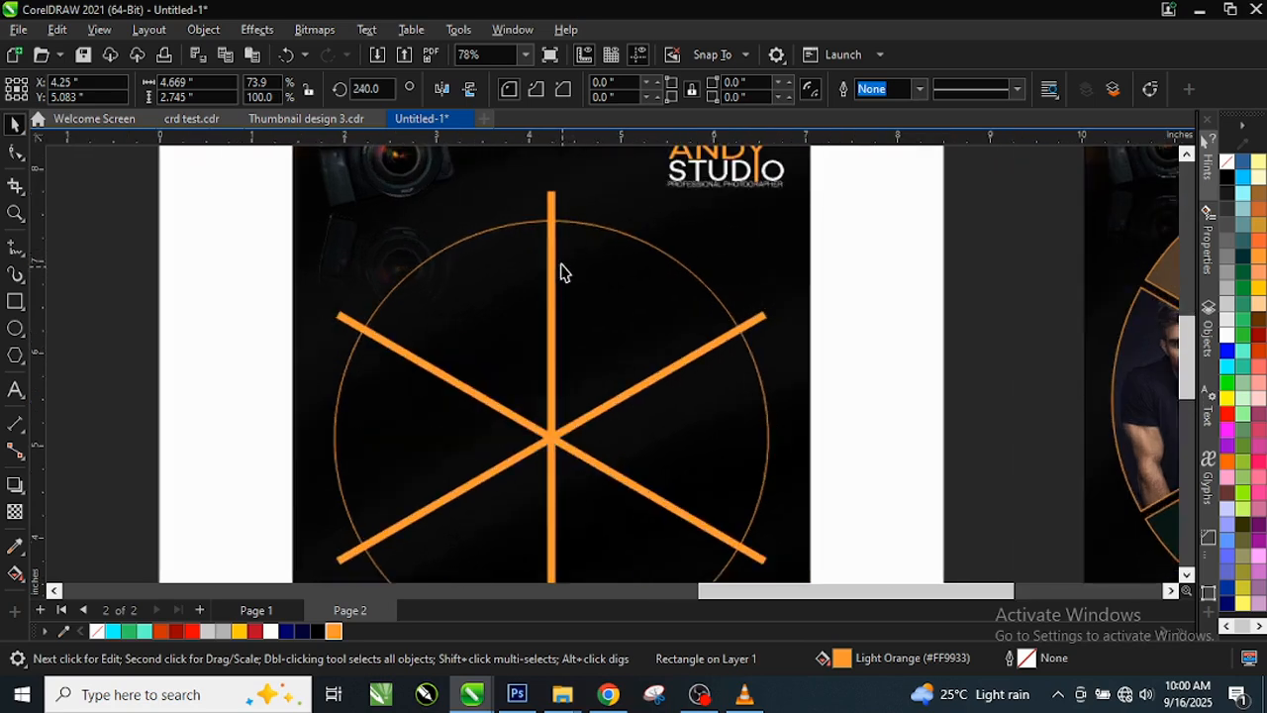
{"action": "left_click", "coordinate": [551, 271], "text": "shift"}
{"action": "left_click", "coordinate": [756, 320], "text": "shift"}
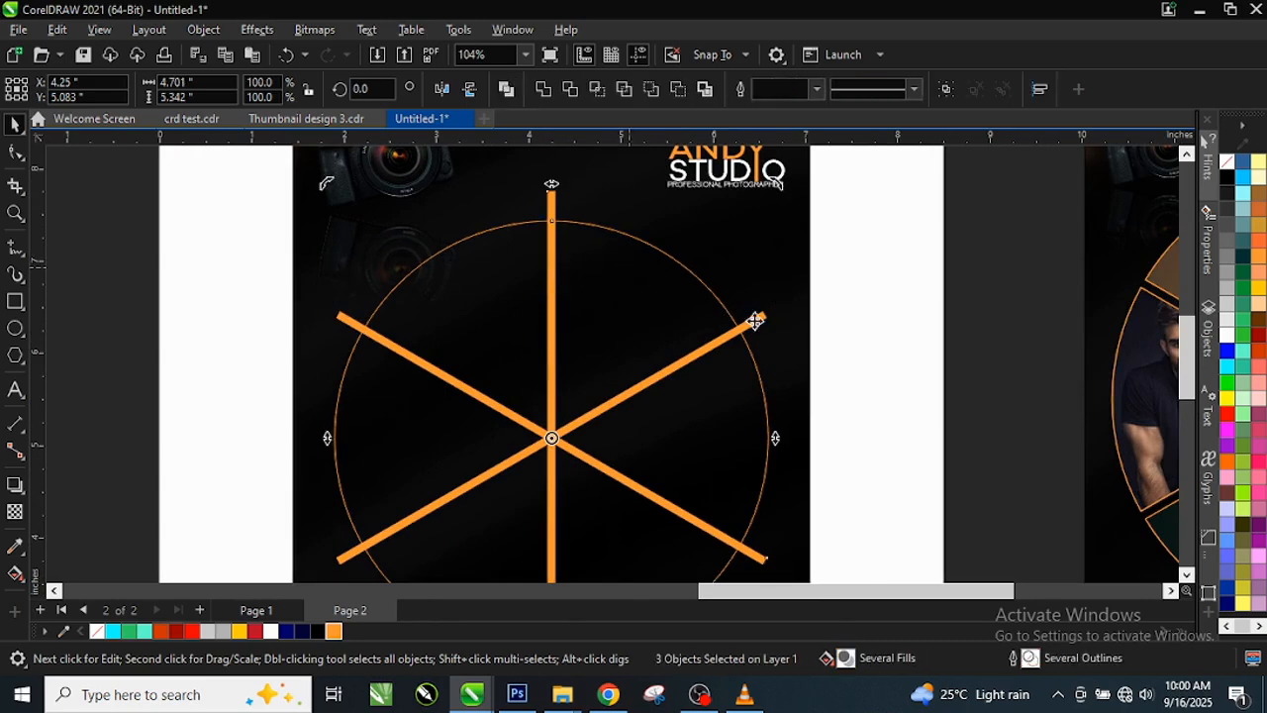
{"action": "left_click", "coordinate": [674, 495], "text": "shift"}
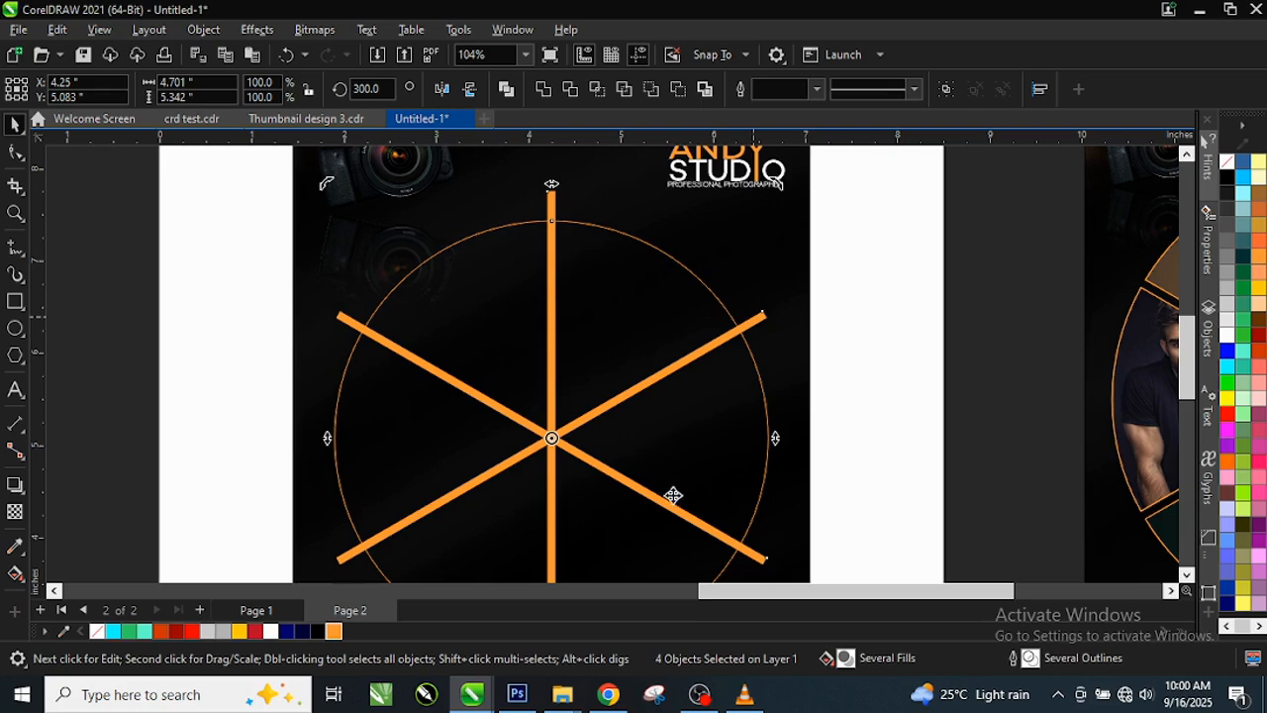
{"action": "scroll", "coordinate": [598, 343], "scroll_direction": "down", "scroll_amount": 1}
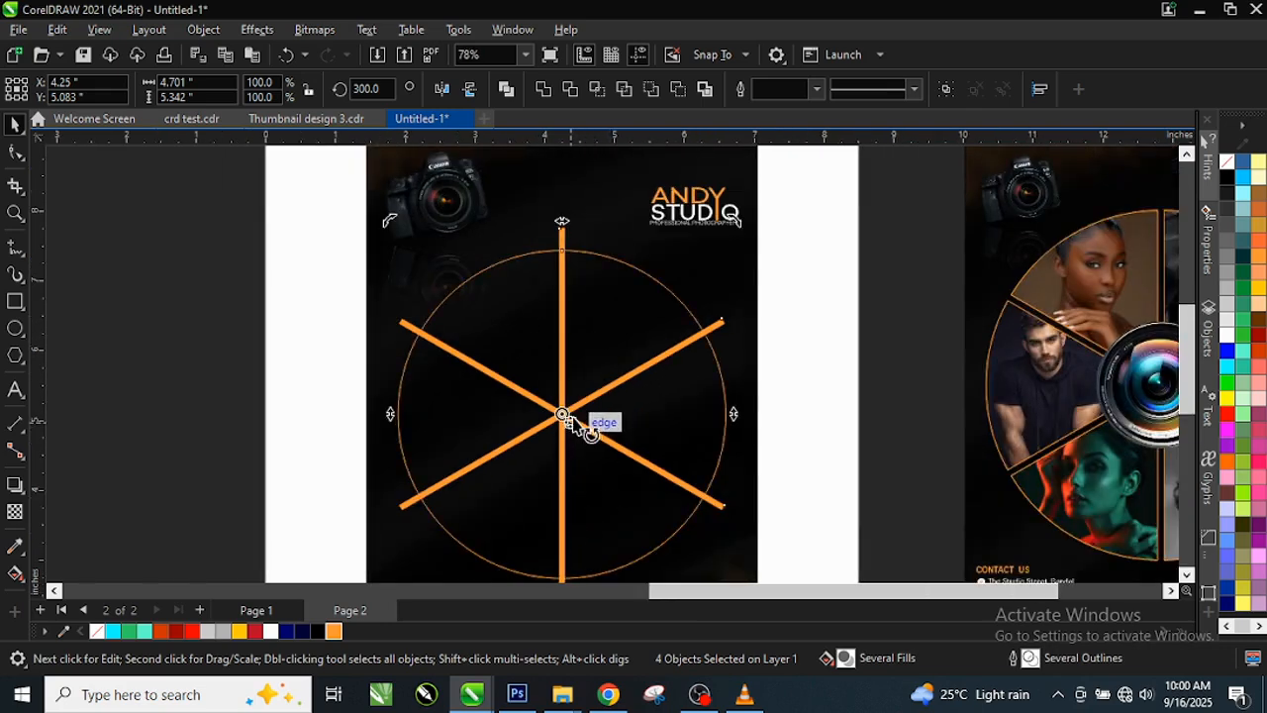
{"action": "left_click_drag", "start_coordinate": [566, 420], "coordinate": [693, 406]}
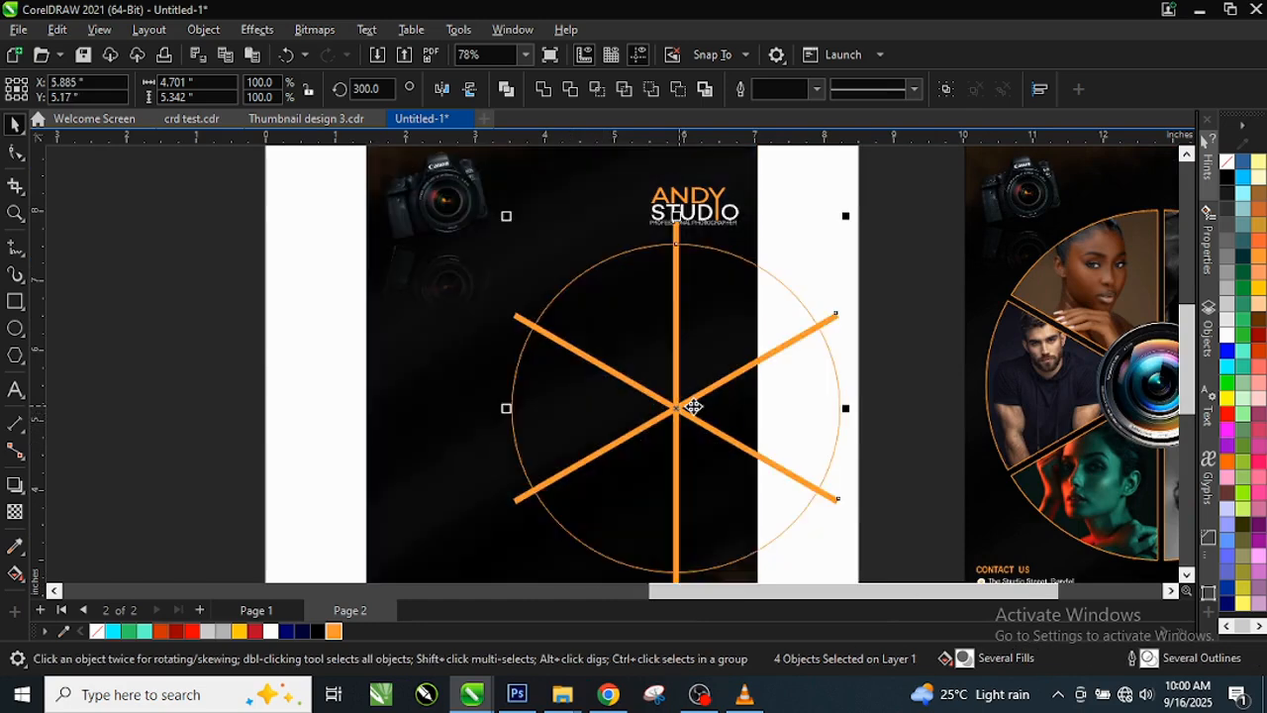
{"action": "key", "text": "Escape"}
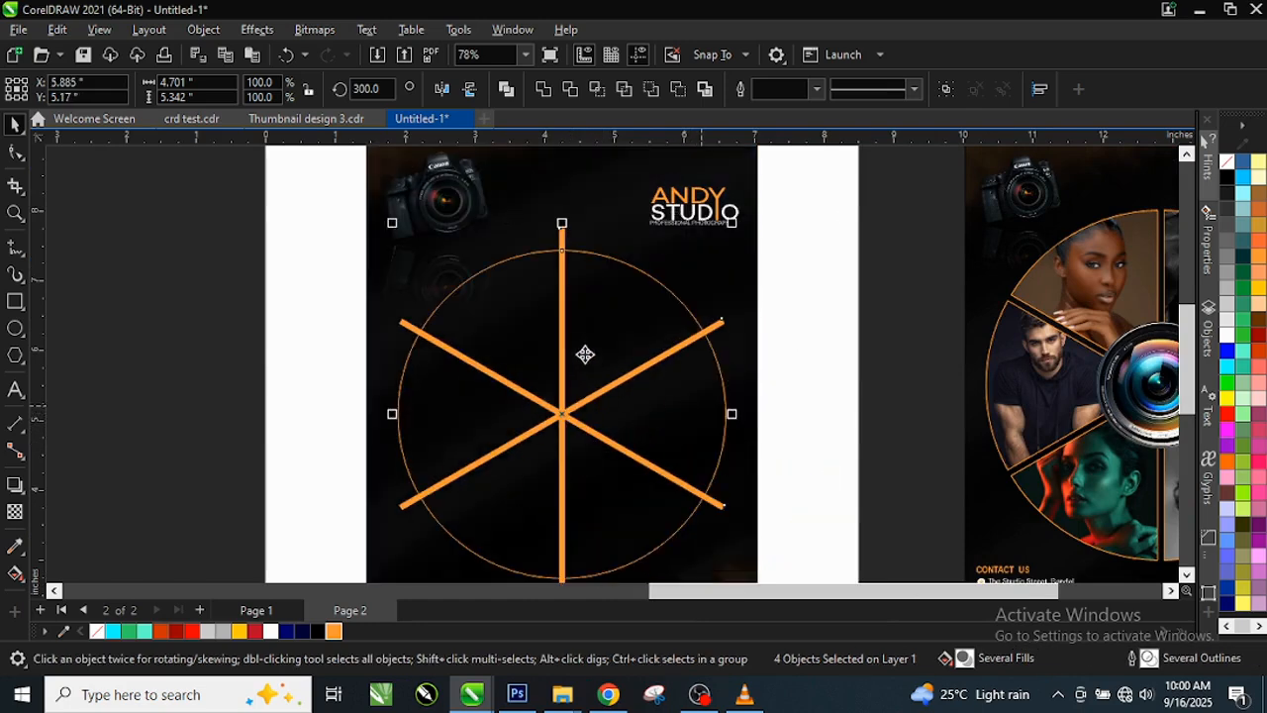
{"action": "left_click", "coordinate": [679, 91]}
{"action": "scroll", "coordinate": [592, 391], "scroll_direction": "down", "scroll_amount": 1}
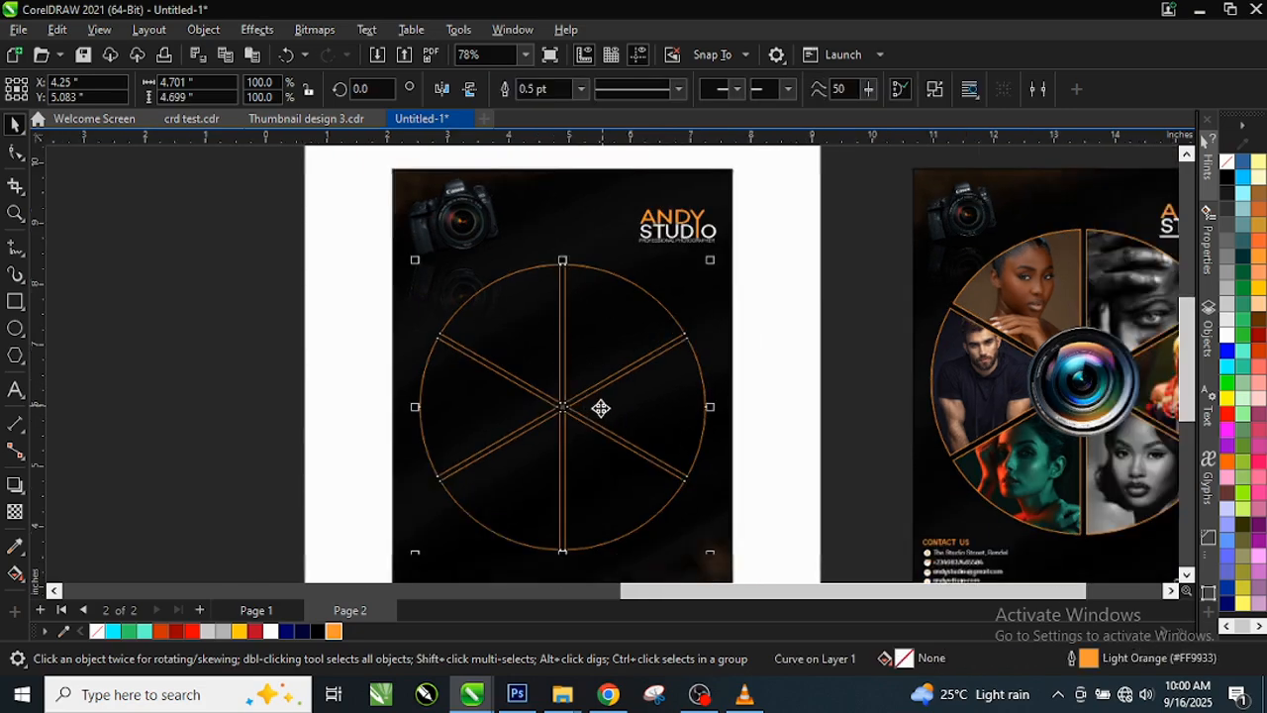
{"action": "scroll", "coordinate": [560, 402], "scroll_direction": "up", "scroll_amount": 1}
{"action": "left_click", "coordinate": [776, 334]}
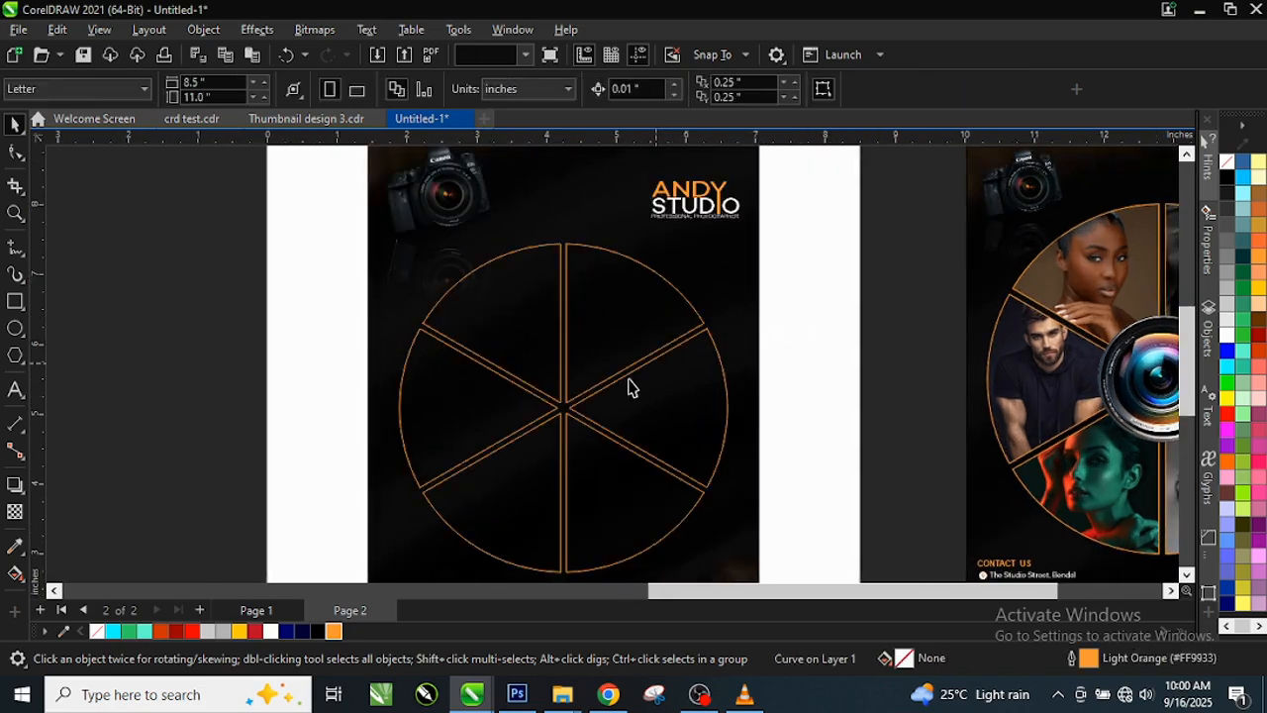
{"action": "left_click", "coordinate": [631, 377]}
{"action": "left_click", "coordinate": [810, 318]}
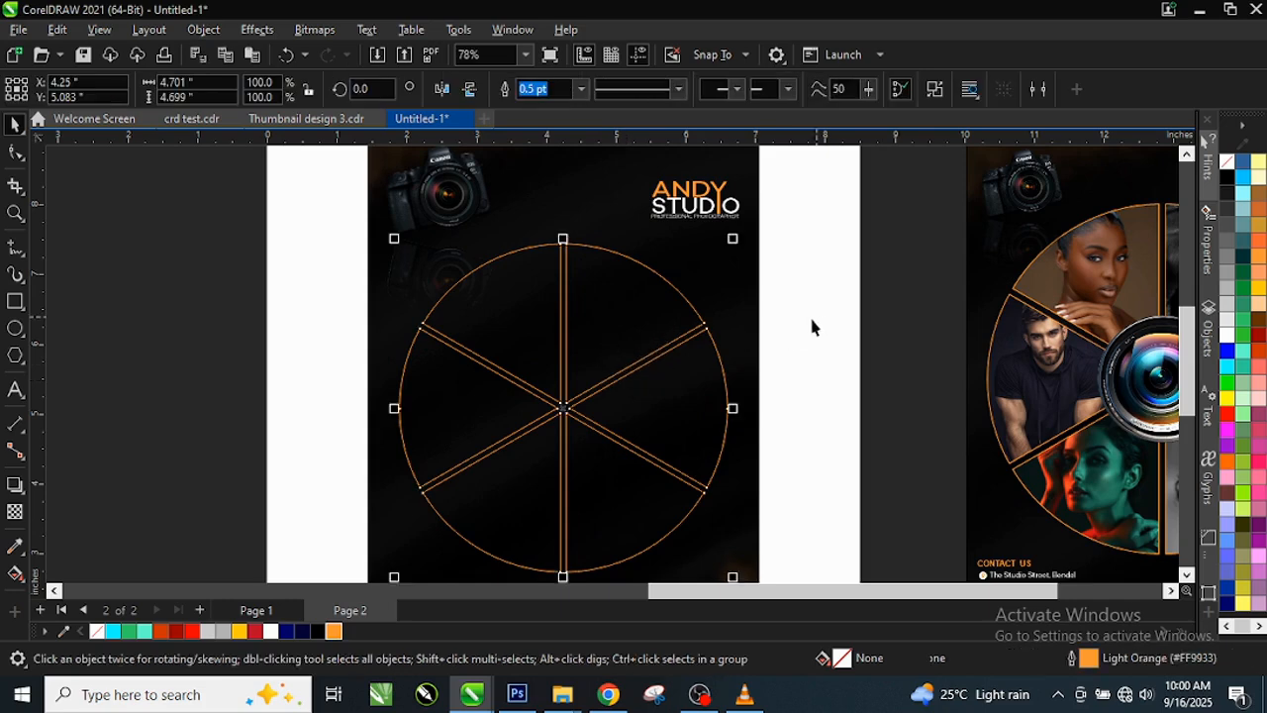
Step: Bring the square camera lens photo from the far pasteboard images to just beside the flyer page
{"action": "scroll", "coordinate": [616, 374], "scroll_direction": "down", "scroll_amount": 1}
{"action": "left_click", "coordinate": [1107, 376]}
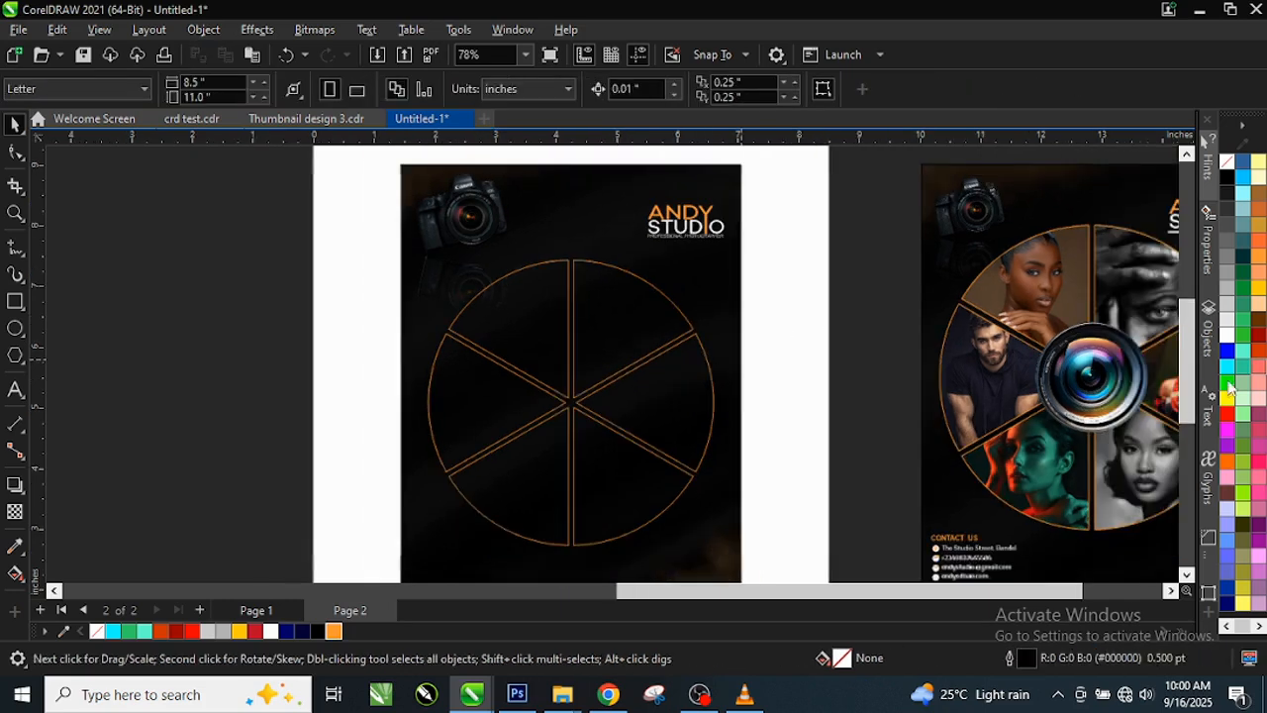
{"action": "scroll", "coordinate": [425, 373], "scroll_direction": "down", "scroll_amount": 3}
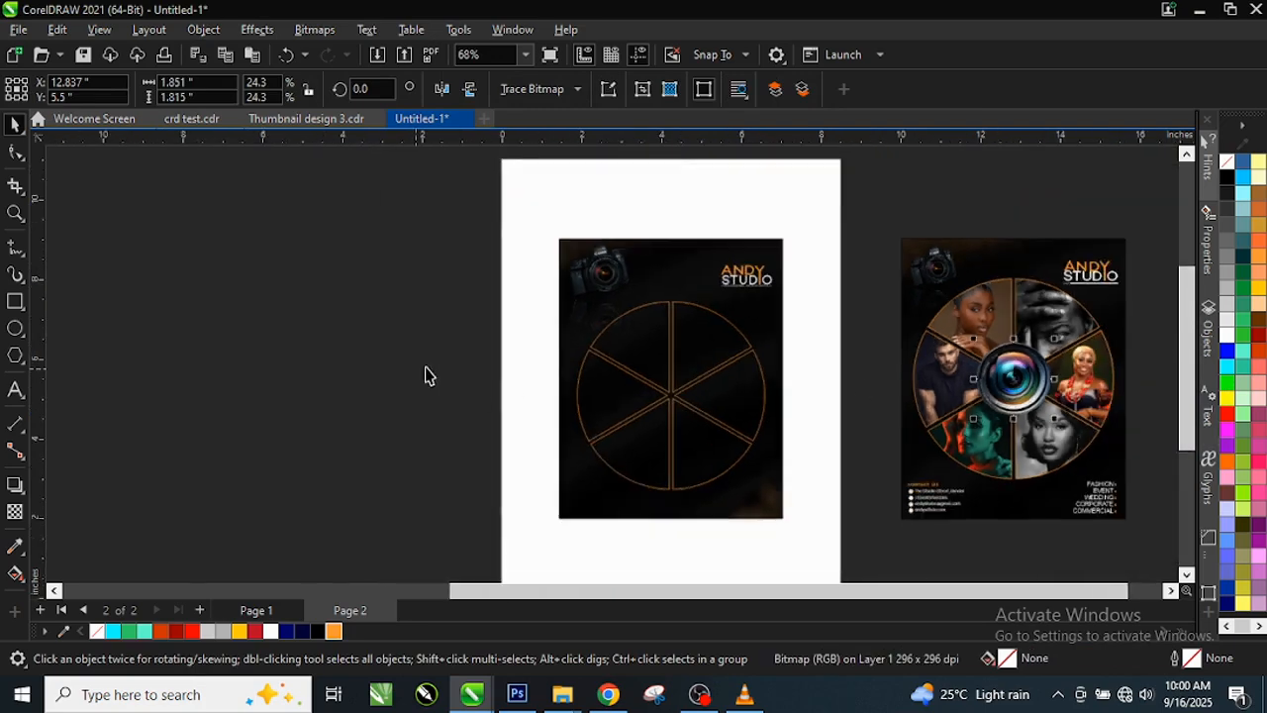
{"action": "scroll", "coordinate": [45, 424], "scroll_direction": "up", "scroll_amount": 5}
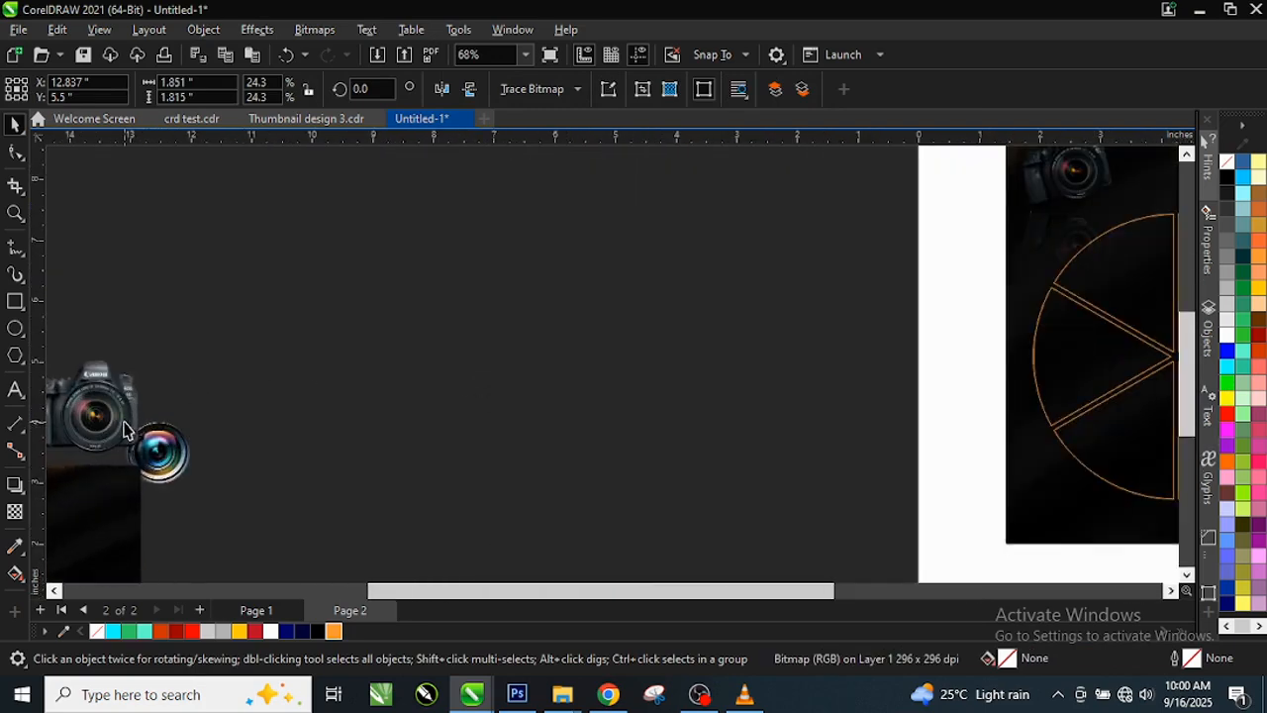
{"action": "scroll", "coordinate": [169, 429], "scroll_direction": "down", "scroll_amount": 5}
{"action": "scroll", "coordinate": [218, 433], "scroll_direction": "down", "scroll_amount": 3}
{"action": "left_click_drag", "start_coordinate": [100, 425], "coordinate": [397, 343]}
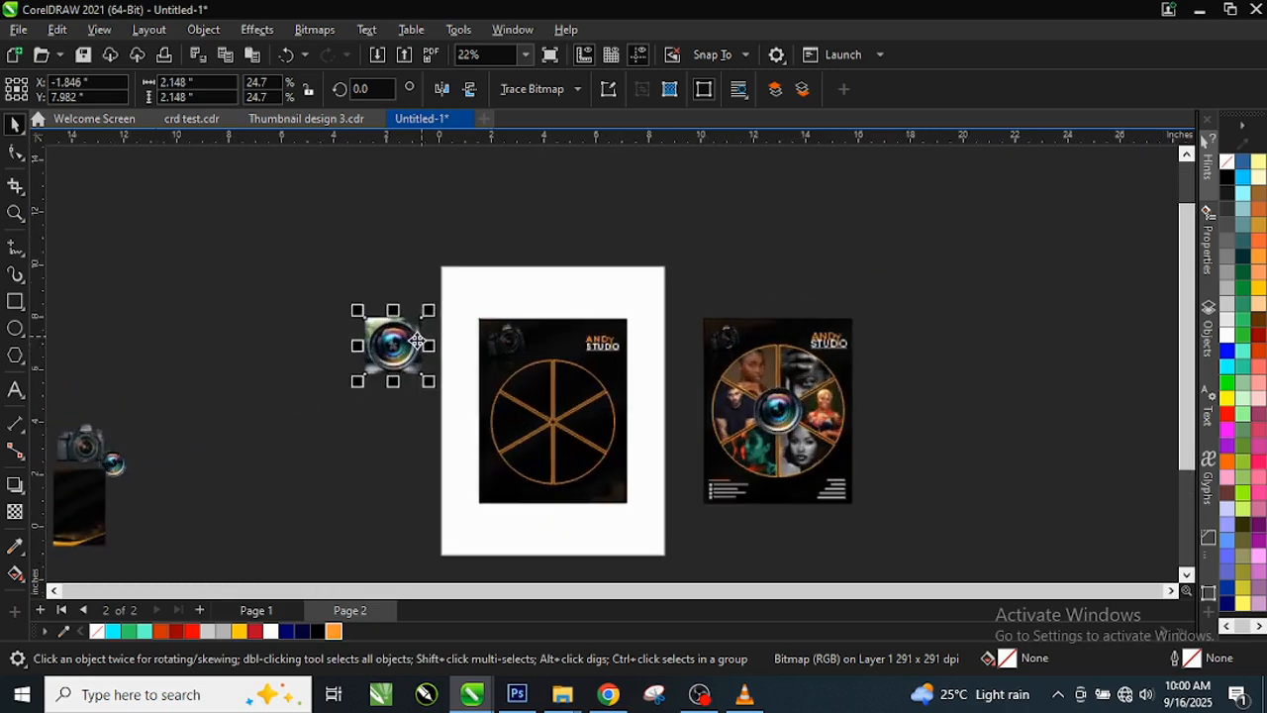
Step: Draw a circle about 1.461 inches in diameter over the lens photo and centre it on the lens
{"action": "scroll", "coordinate": [397, 343], "scroll_direction": "up", "scroll_amount": 3}
{"action": "scroll", "coordinate": [397, 343], "scroll_direction": "up", "scroll_amount": 9}
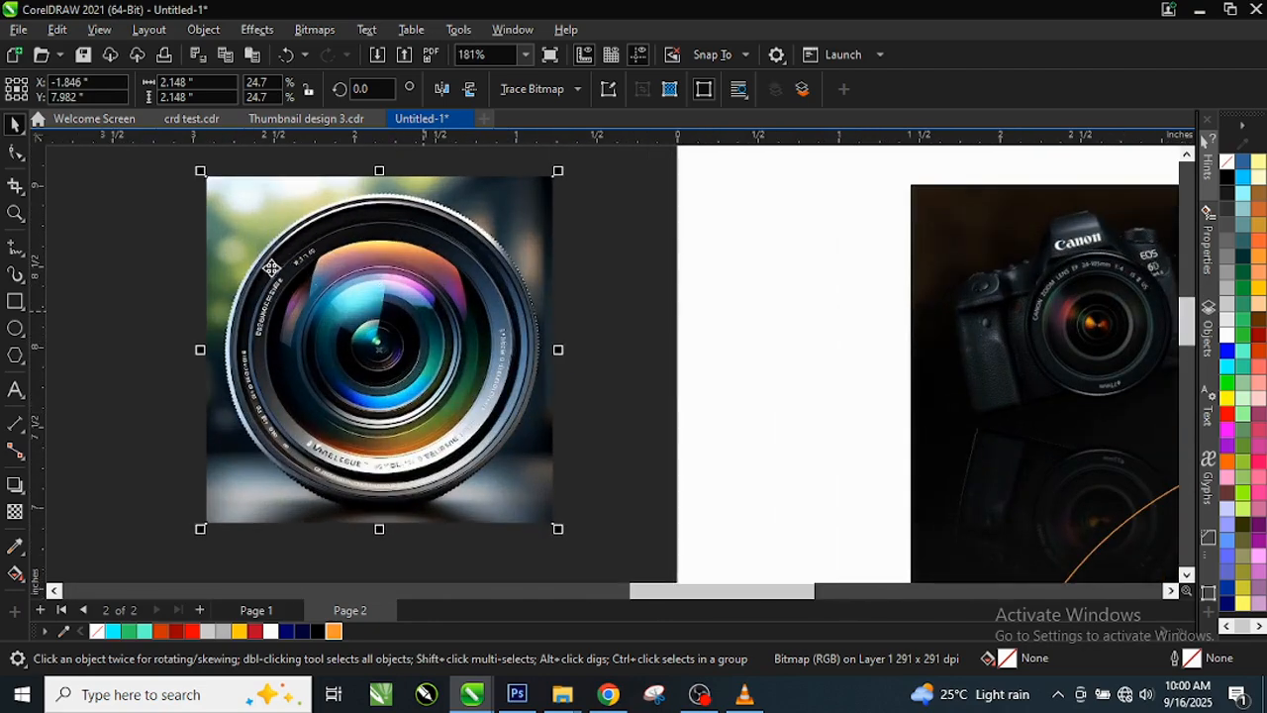
{"action": "scroll", "coordinate": [351, 237], "scroll_direction": "up", "scroll_amount": 1}
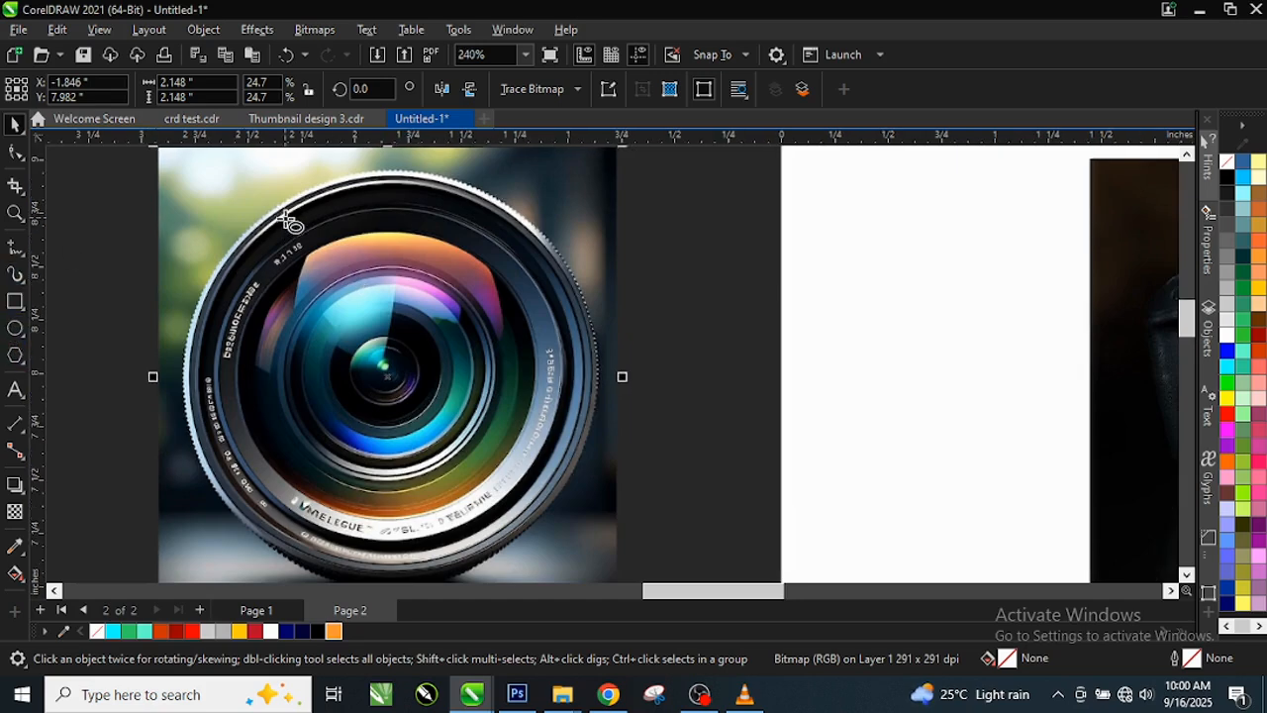
{"action": "left_click_drag", "start_coordinate": [283, 214], "coordinate": [511, 534]}
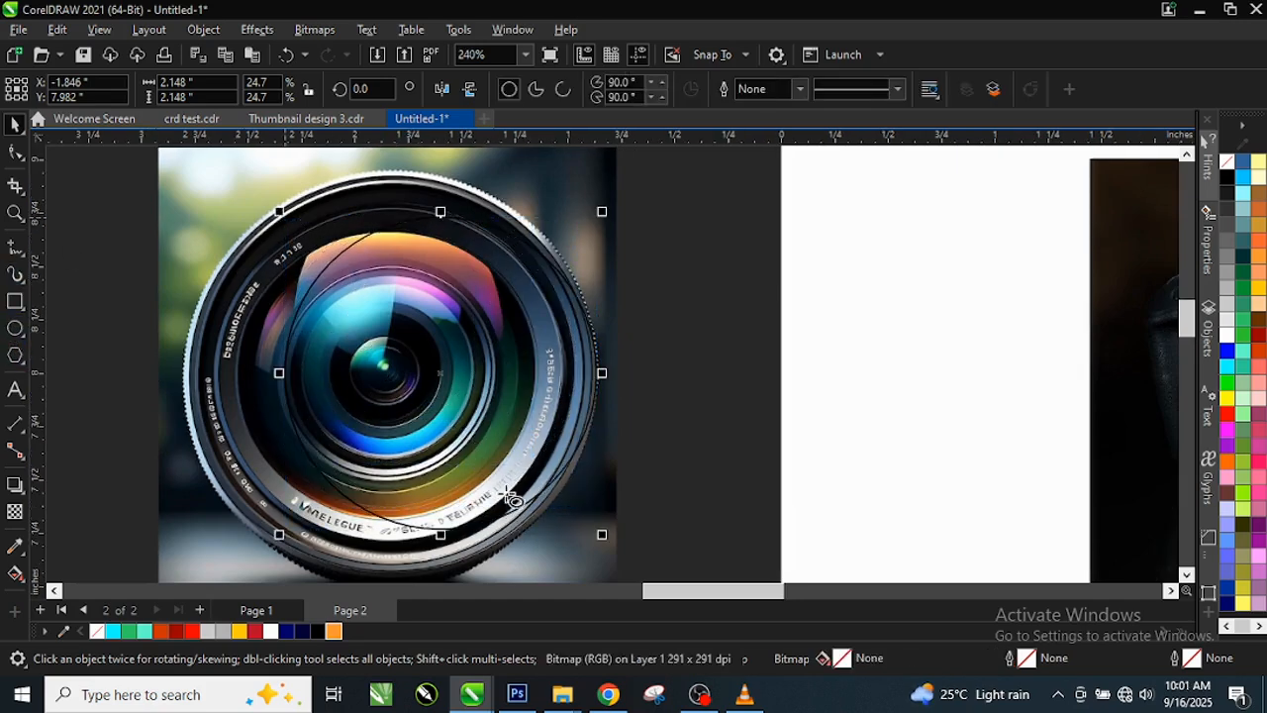
{"action": "key", "text": "space"}
{"action": "left_click_drag", "start_coordinate": [436, 371], "coordinate": [385, 376]}
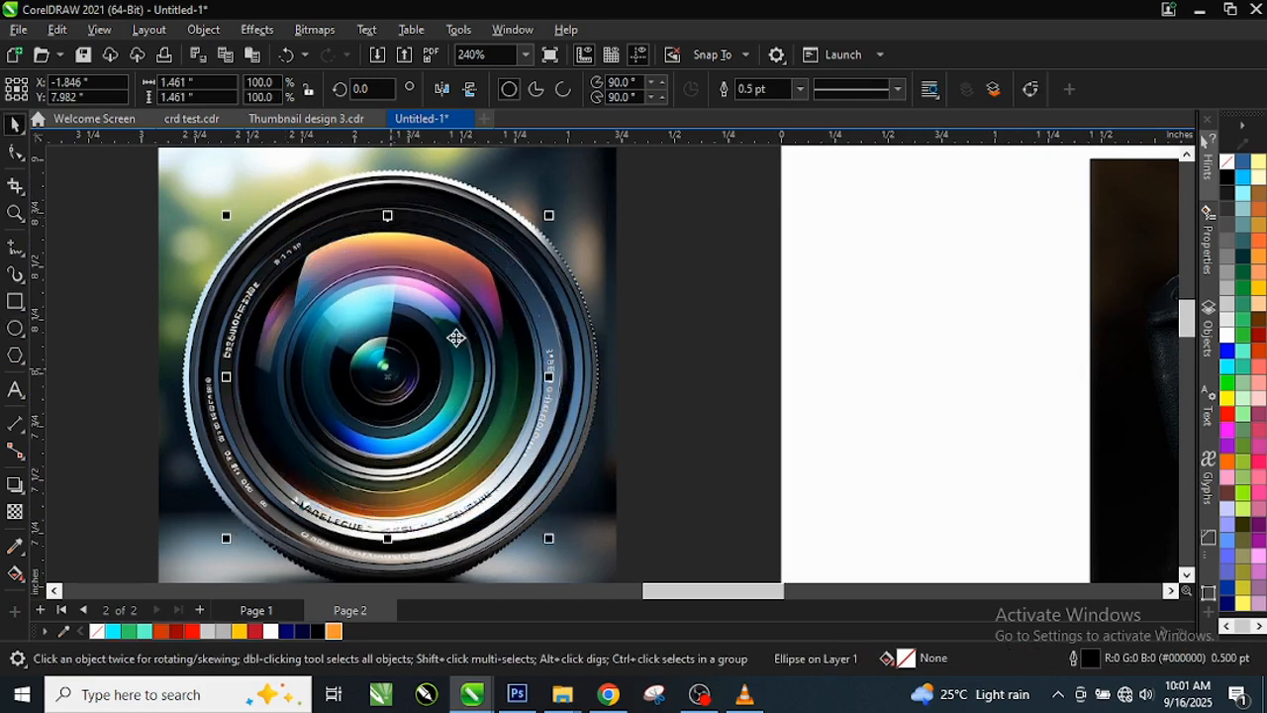
Step: Enlarge the circle to about 1.803 inches and nudge it to about X -1.826 inches to fit the lens rim
{"action": "left_click_drag", "start_coordinate": [543, 215], "coordinate": [585, 210]}
{"action": "key", "text": "ctrl+z"}
{"action": "scroll", "coordinate": [585, 161], "scroll_direction": "up", "scroll_amount": 2}
{"action": "scroll", "coordinate": [455, 327], "scroll_direction": "down", "scroll_amount": 1}
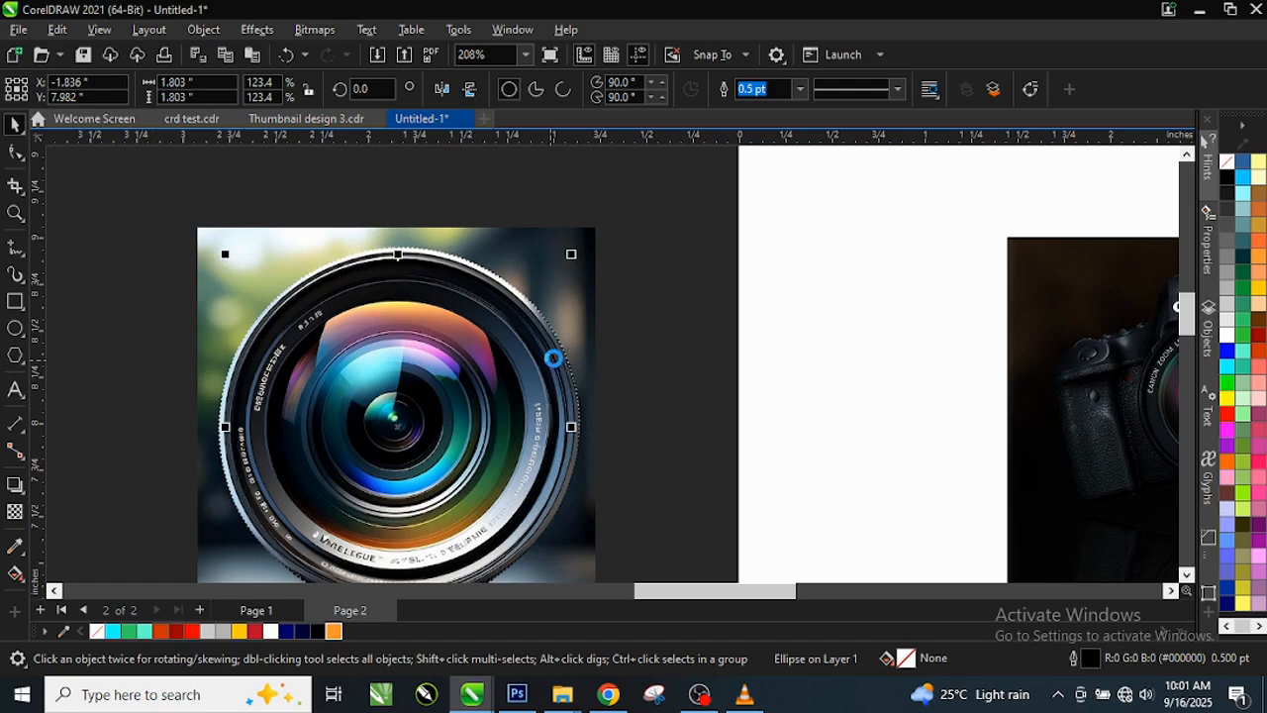
{"action": "key", "text": "Right"}
{"action": "scroll", "coordinate": [495, 351], "scroll_direction": "down", "scroll_amount": 2}
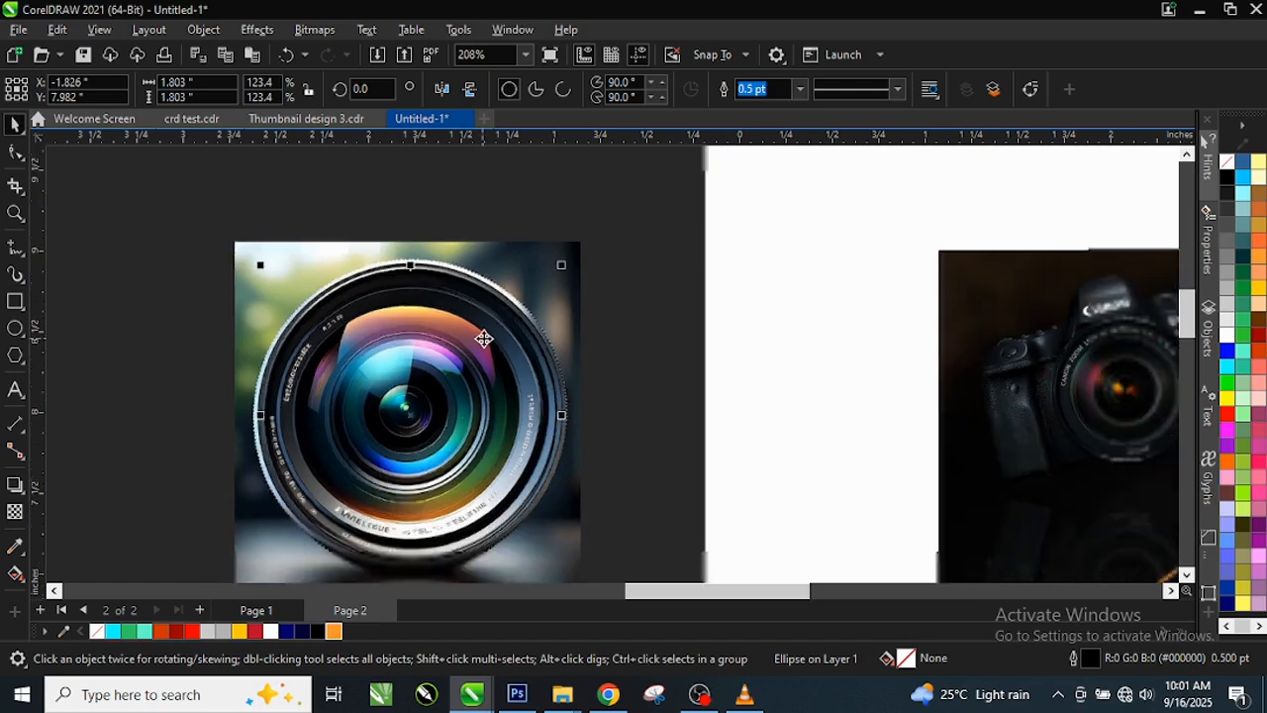
Step: Intersect the lens photo with the circle to produce a round lens cut-out
{"action": "left_click_drag", "start_coordinate": [242, 224], "coordinate": [618, 564]}
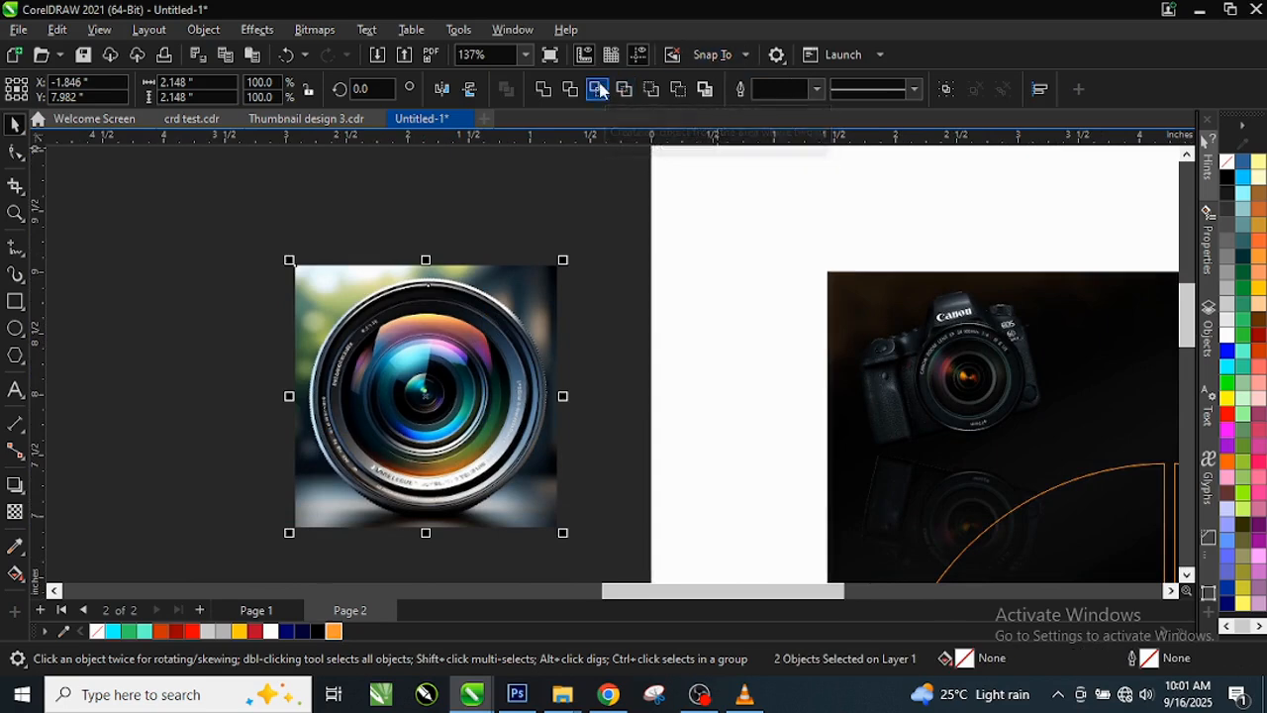
{"action": "left_click", "coordinate": [597, 90]}
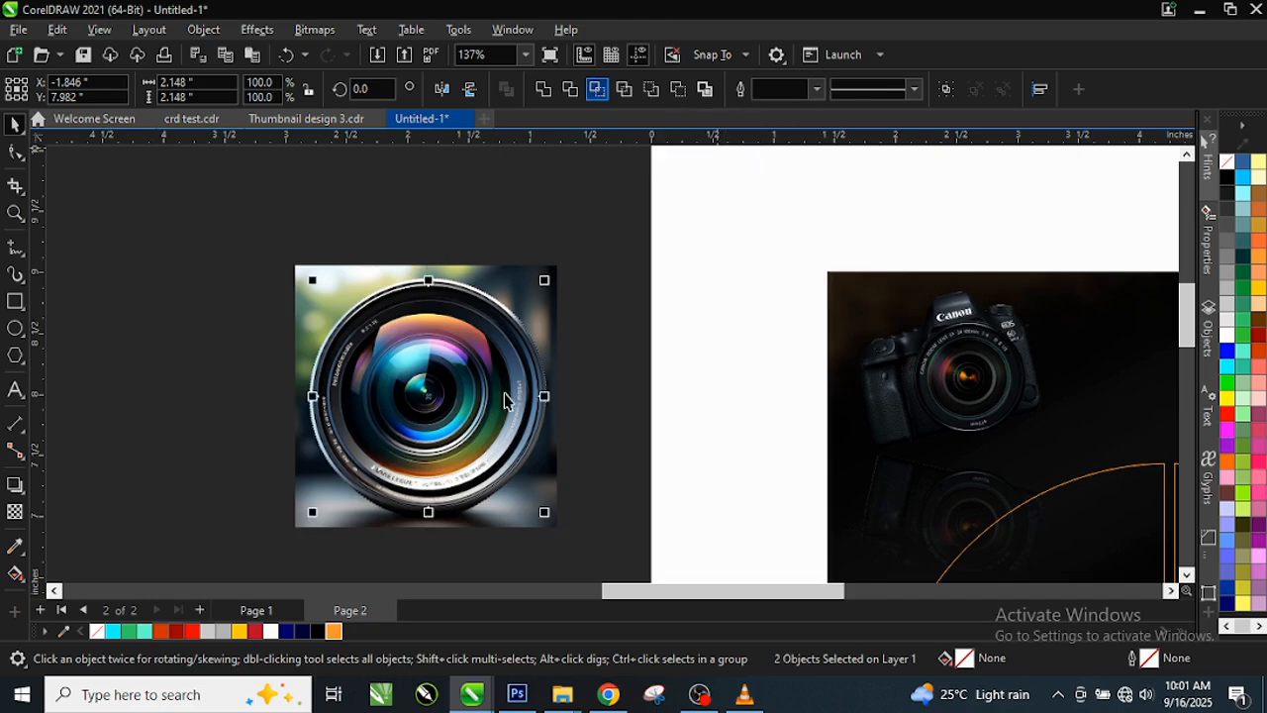
{"action": "left_click", "coordinate": [540, 247]}
Step: Move the drawn circle, the round lens cut-out and the original square photo apart on the pasteboard
{"action": "left_click_drag", "start_coordinate": [442, 394], "coordinate": [128, 292]}
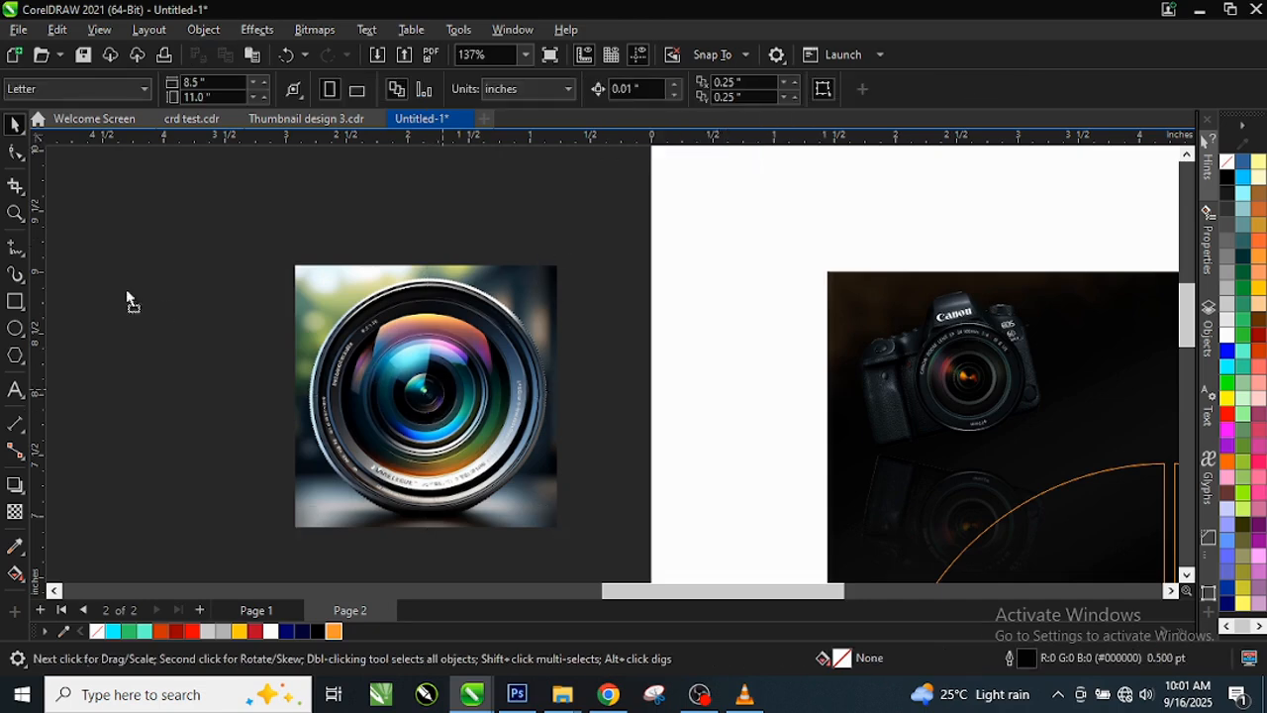
{"action": "mouse_move", "coordinate": [391, 401]}
{"action": "left_mouse_down"}
{"action": "mouse_move", "coordinate": [458, 315]}
{"action": "mouse_move", "coordinate": [615, 271]}
{"action": "left_mouse_up"}
{"action": "left_click_drag", "start_coordinate": [392, 420], "coordinate": [327, 453]}
{"action": "left_click_drag", "start_coordinate": [559, 272], "coordinate": [487, 348]}
Step: Place the round lens cut-out over the middle of the six-segment circle at about X 4.293, Y 5.157 inches
{"action": "scroll", "coordinate": [406, 330], "scroll_direction": "down", "scroll_amount": 4}
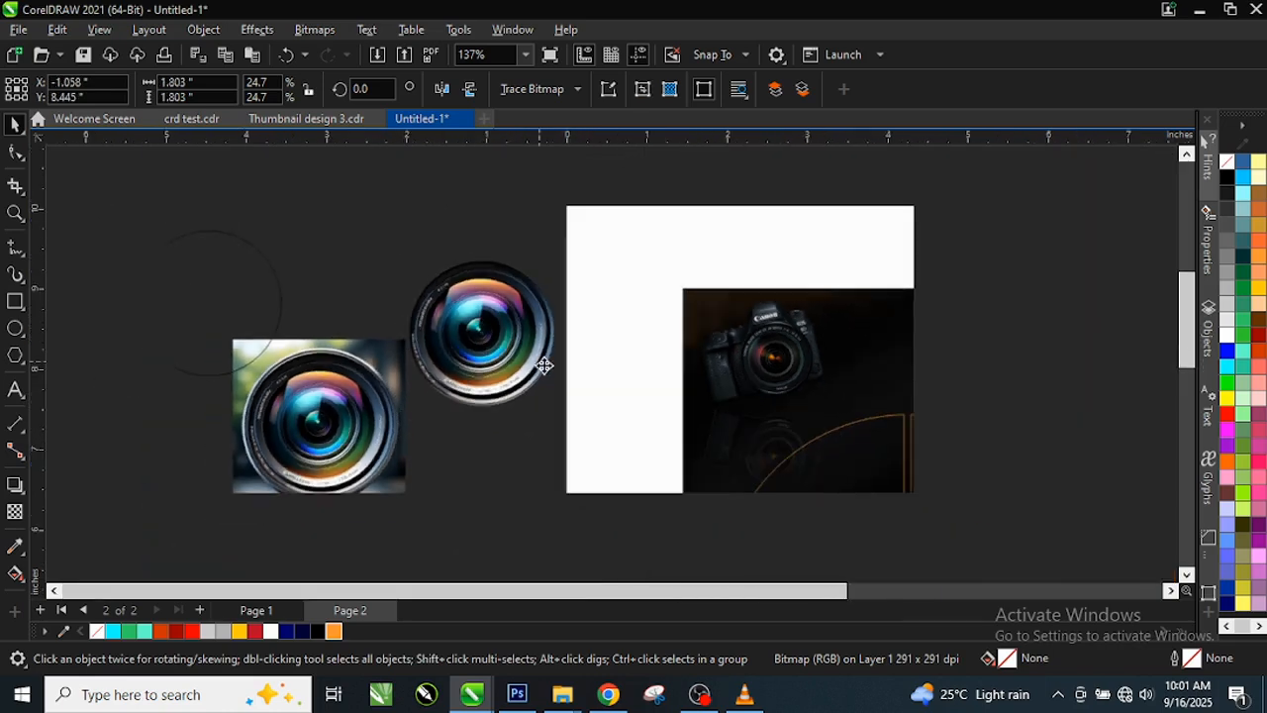
{"action": "left_click_drag", "start_coordinate": [453, 311], "coordinate": [737, 495]}
{"action": "scroll", "coordinate": [785, 495], "scroll_direction": "up", "scroll_amount": 2}
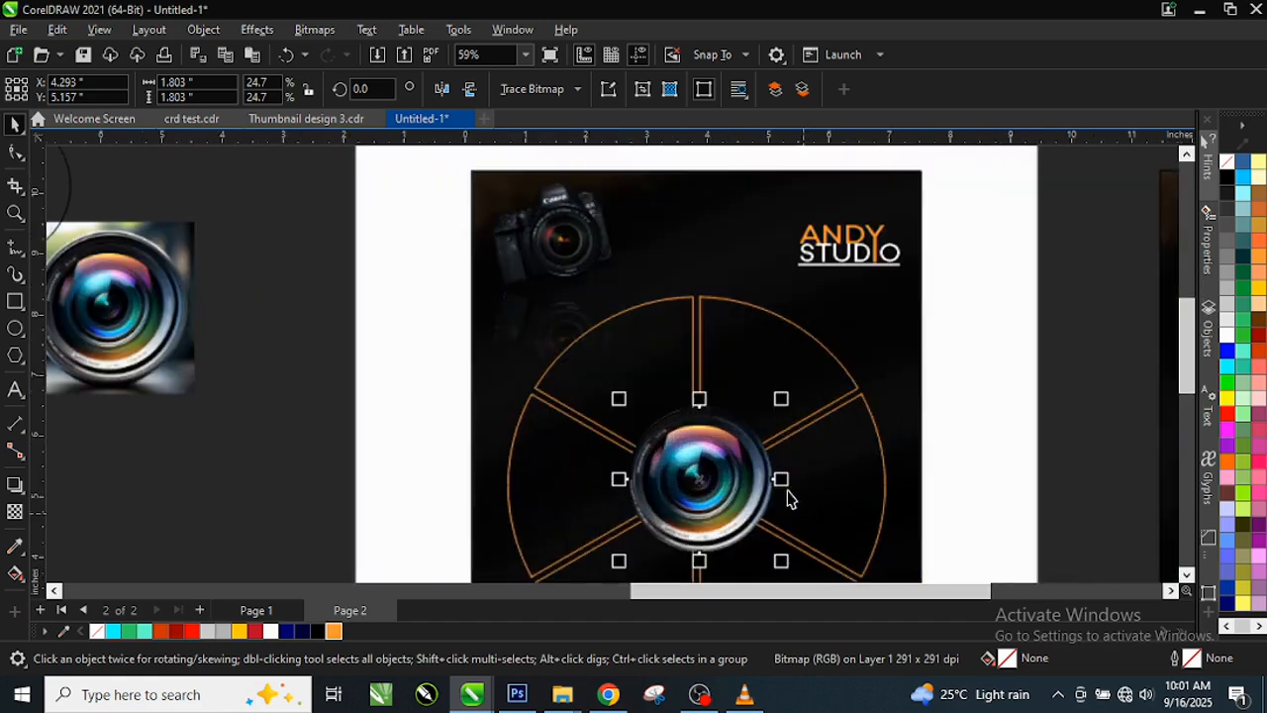
{"action": "scroll", "coordinate": [802, 505], "scroll_direction": "up", "scroll_amount": 2}
{"action": "scroll", "coordinate": [682, 447], "scroll_direction": "down", "scroll_amount": 2}
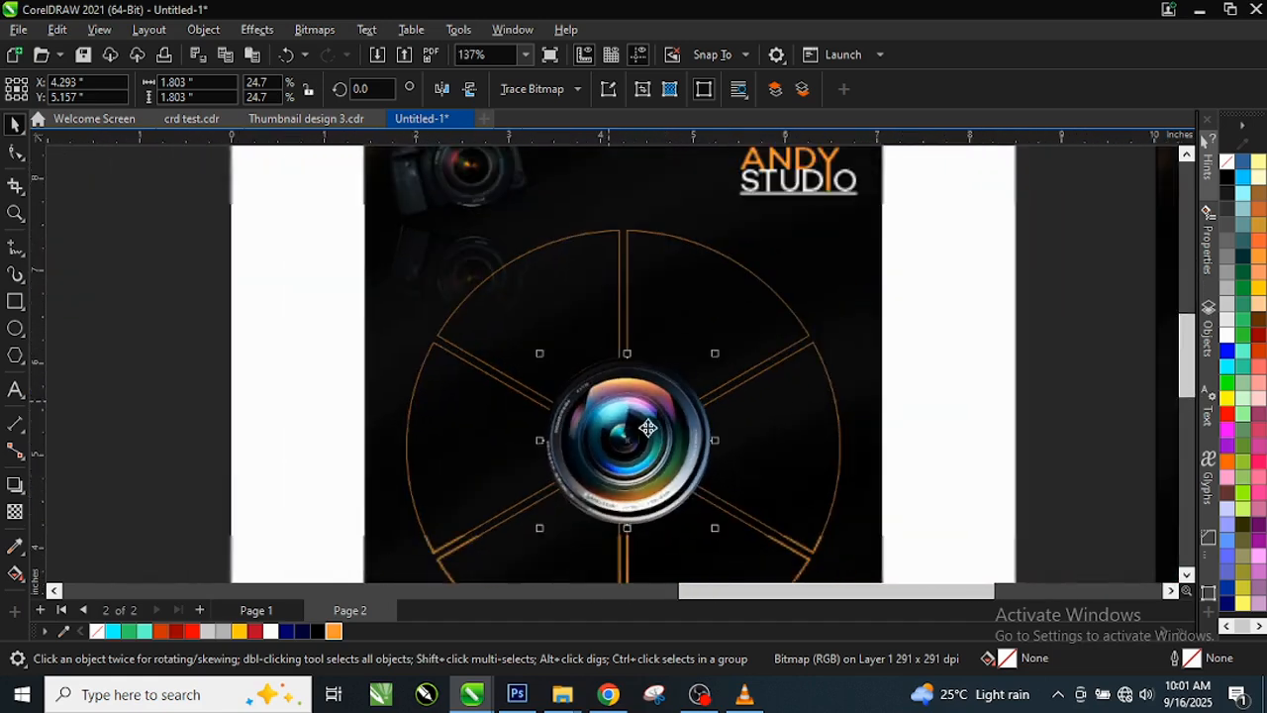
{"action": "scroll", "coordinate": [737, 491], "scroll_direction": "up", "scroll_amount": 3}
{"action": "scroll", "coordinate": [594, 406], "scroll_direction": "down", "scroll_amount": 4}
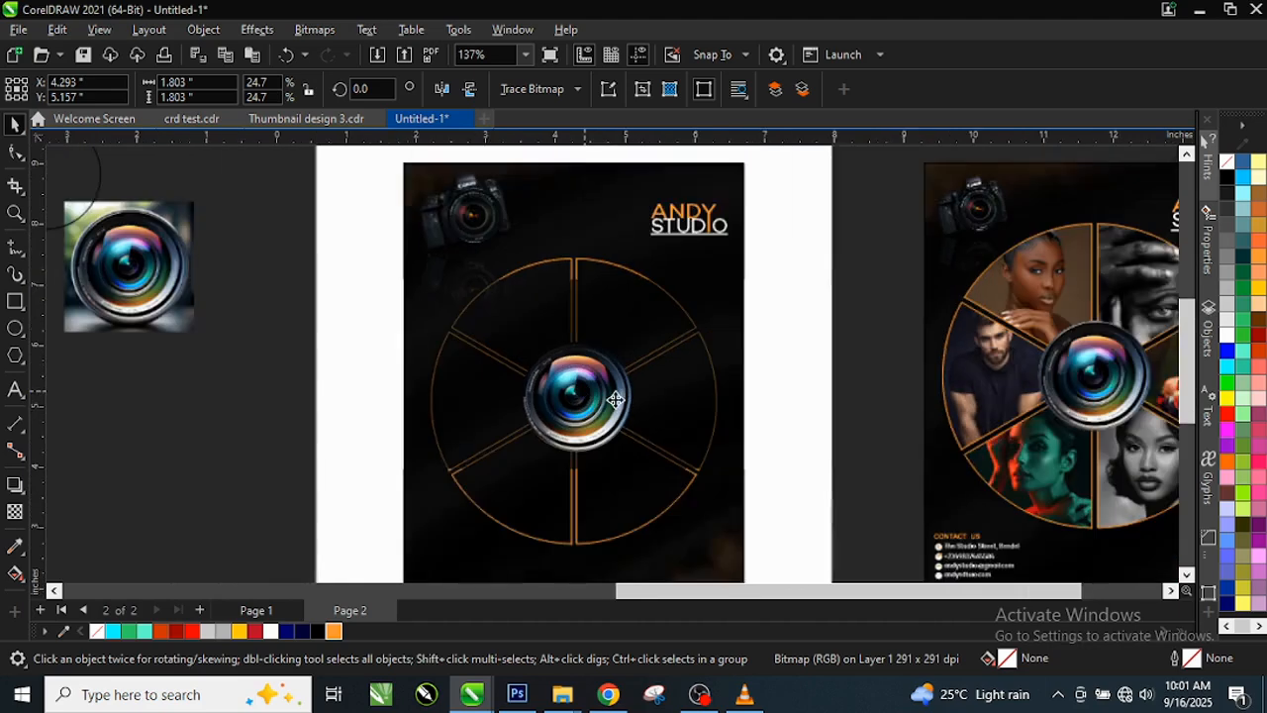
Step: Replace the segmented circle's central lens with a copy of the reference flyer's lens at about X 4.206, Y 5.116 inches
{"action": "left_click", "coordinate": [1030, 399]}
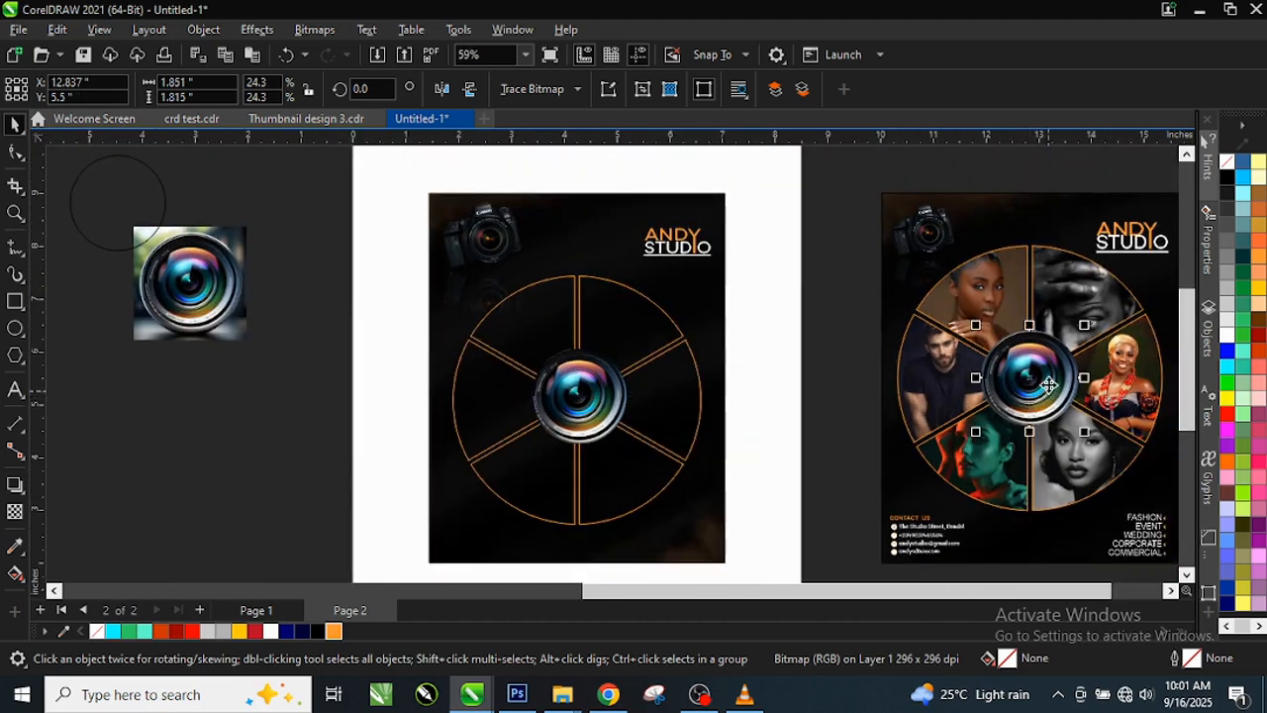
{"action": "left_click", "coordinate": [597, 411]}
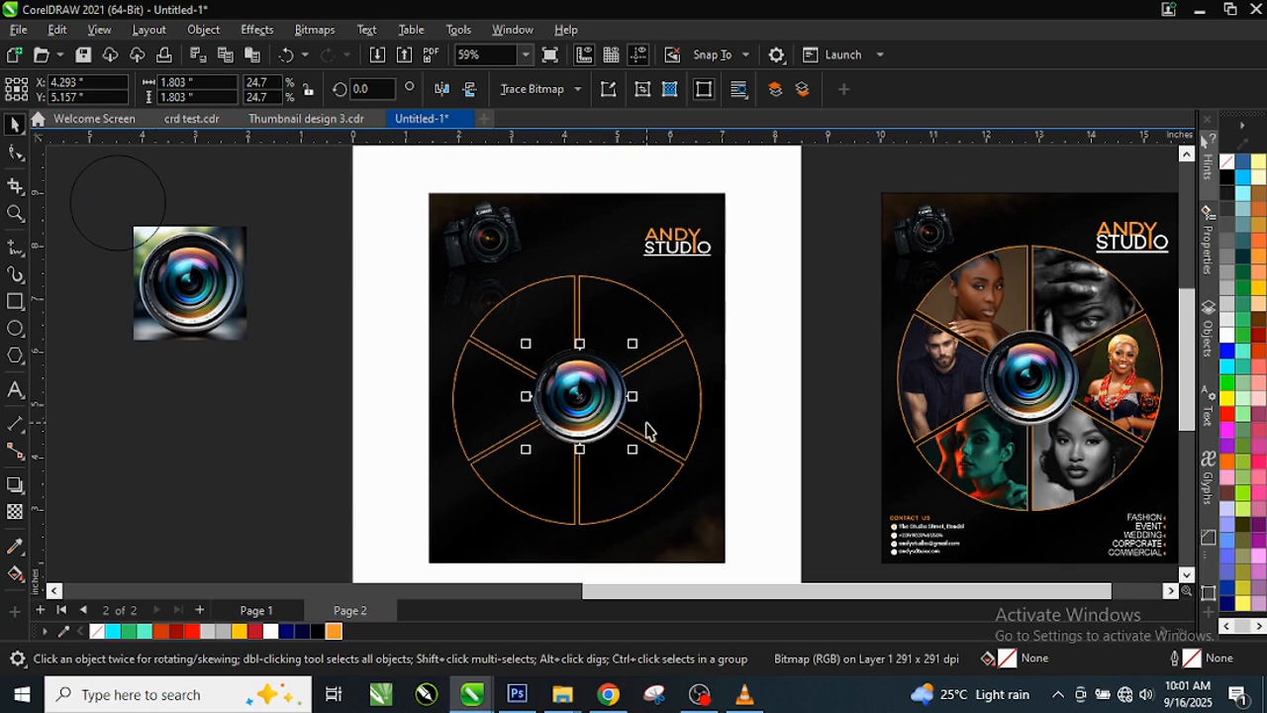
{"action": "key", "text": "Delete"}
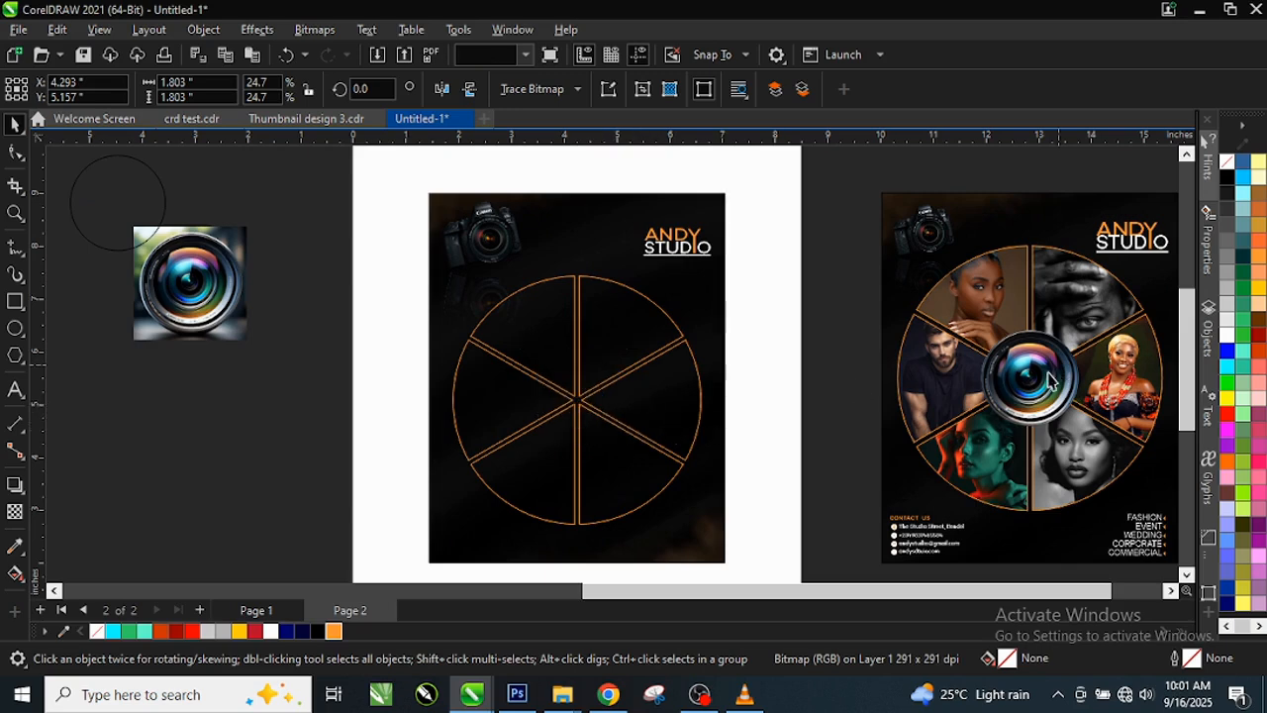
{"action": "left_click_drag", "start_coordinate": [1046, 379], "coordinate": [586, 397]}
{"action": "scroll", "coordinate": [604, 398], "scroll_direction": "up", "scroll_amount": 4}
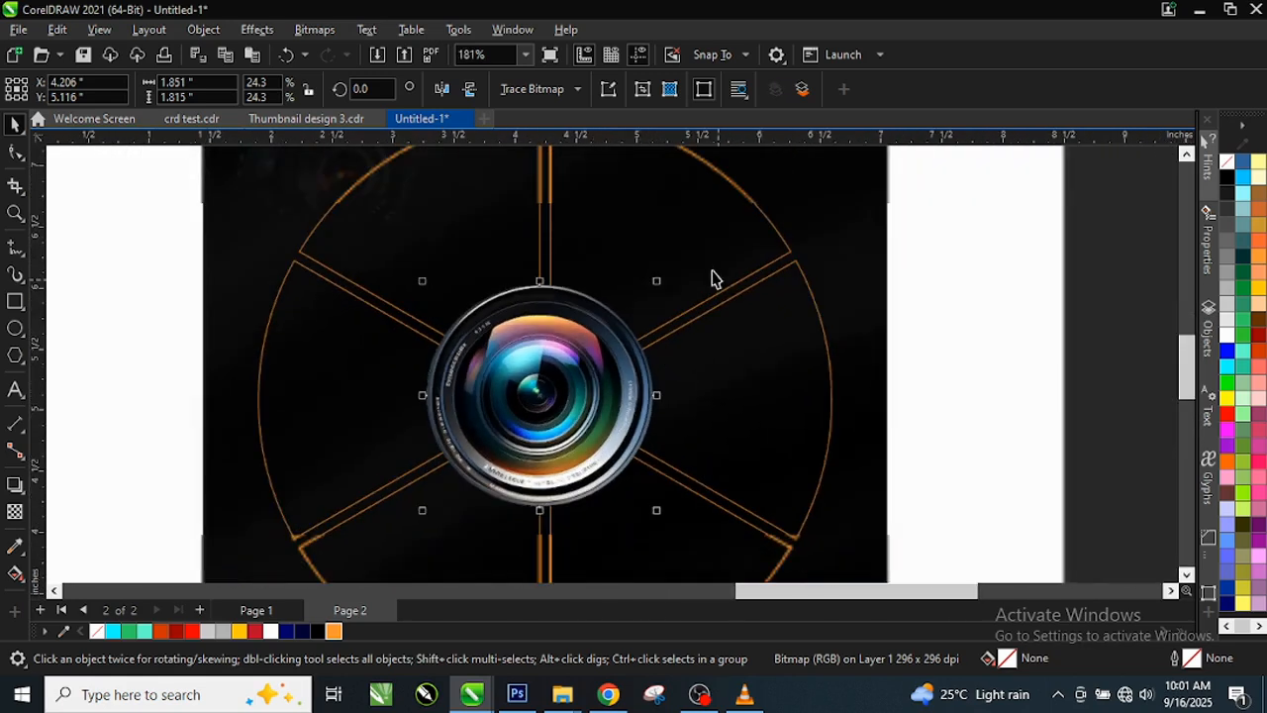
Step: Try moving the combined six-segment outline away from the lens, and undo the move
{"action": "left_click", "coordinate": [713, 254]}
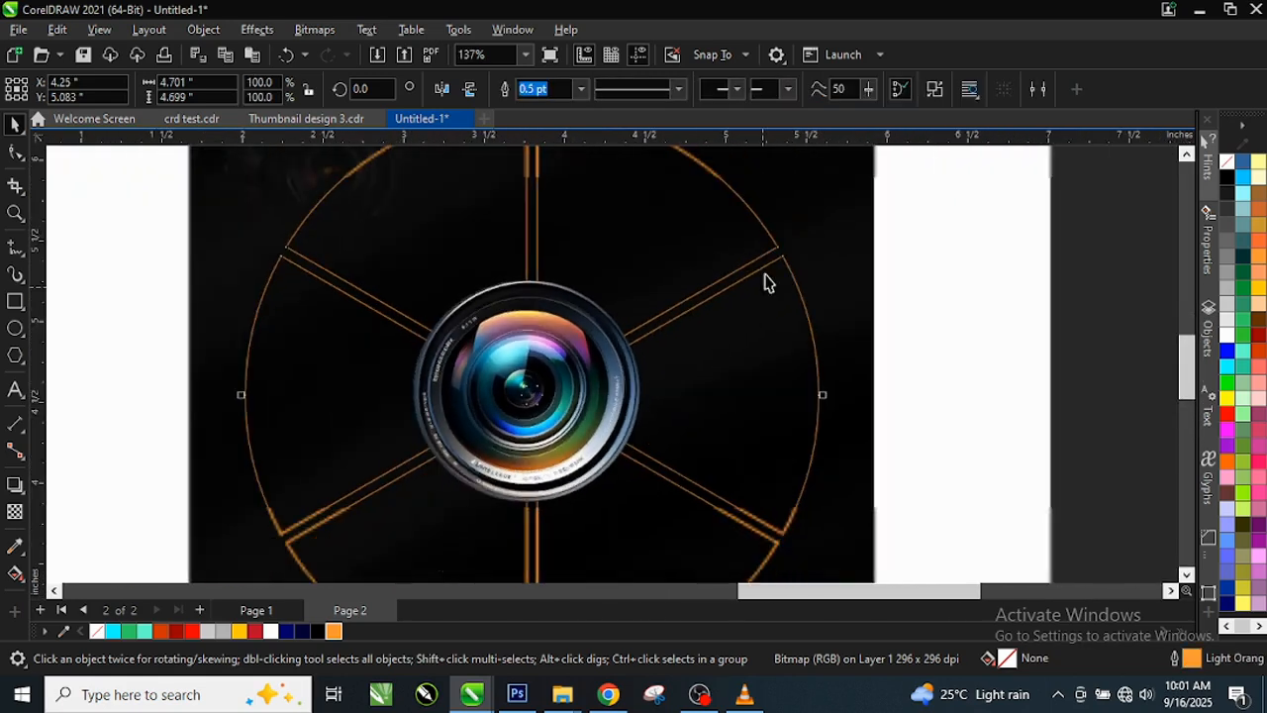
{"action": "left_click_drag", "start_coordinate": [763, 280], "coordinate": [901, 253]}
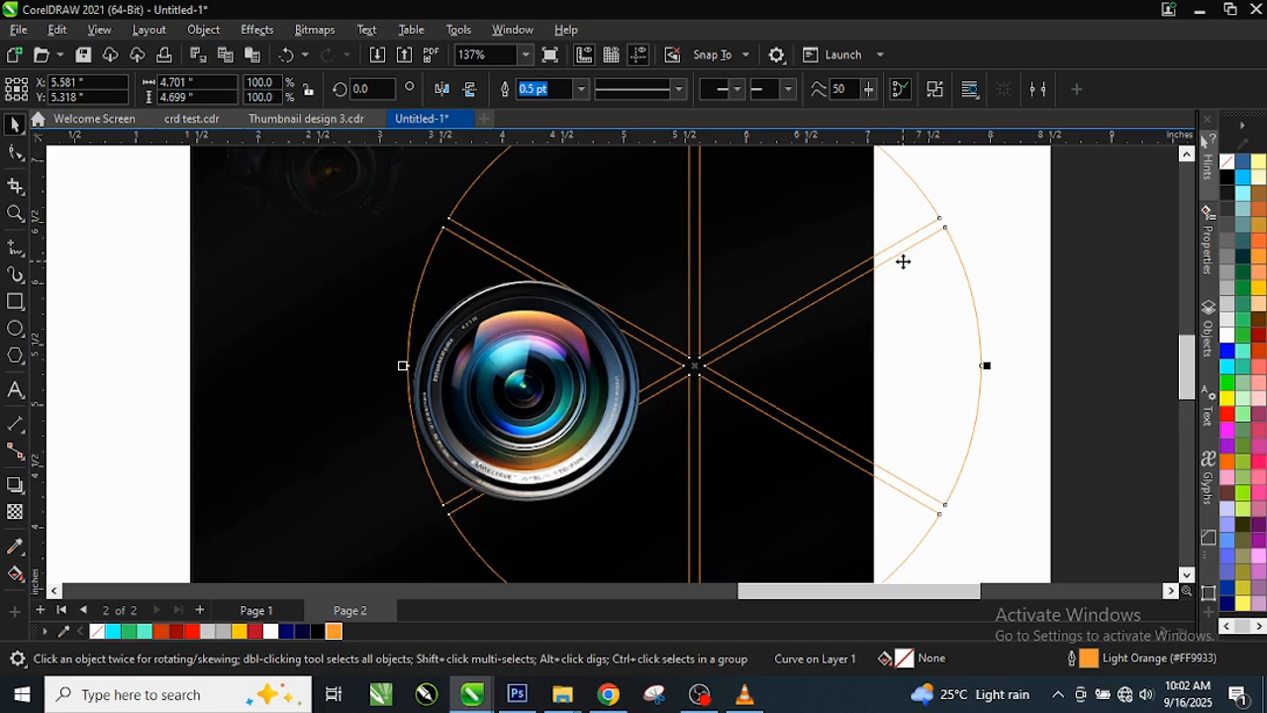
{"action": "key", "text": "ctrl+z"}
{"action": "key", "text": "ctrl+z"}
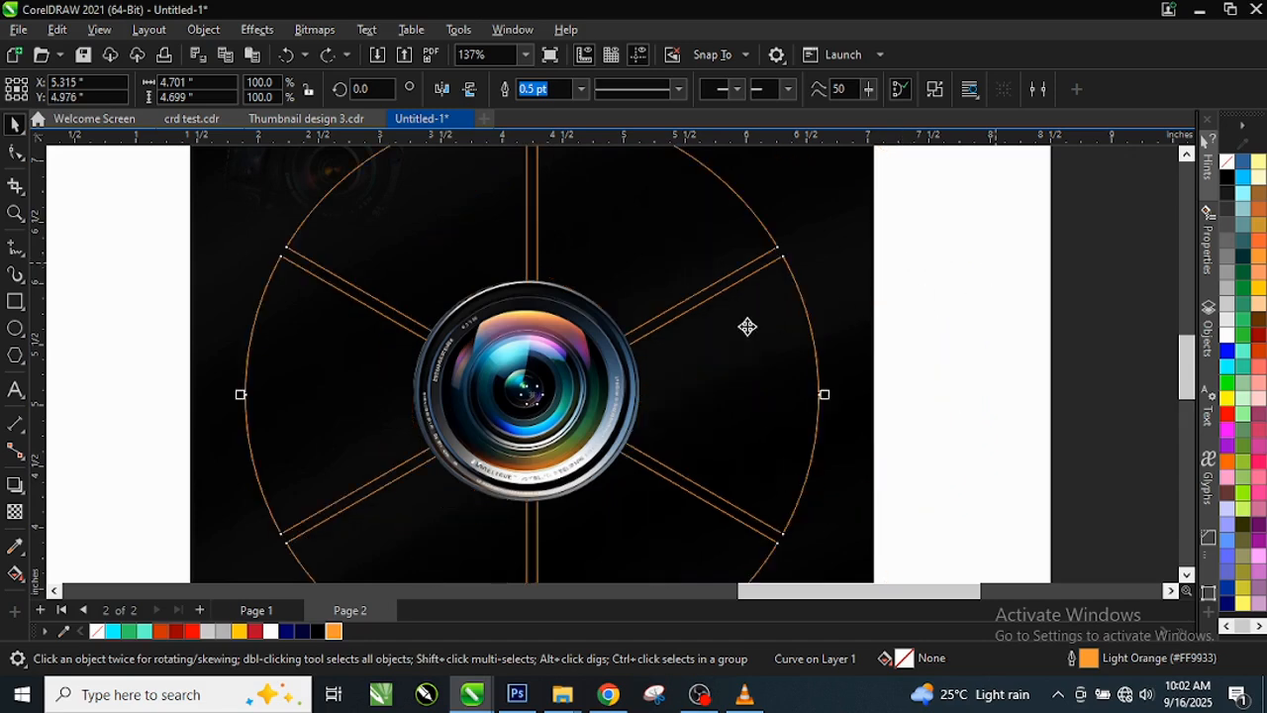
Step: Break the combined six-segment outline apart into separate curves
{"action": "right_click", "coordinate": [736, 334]}
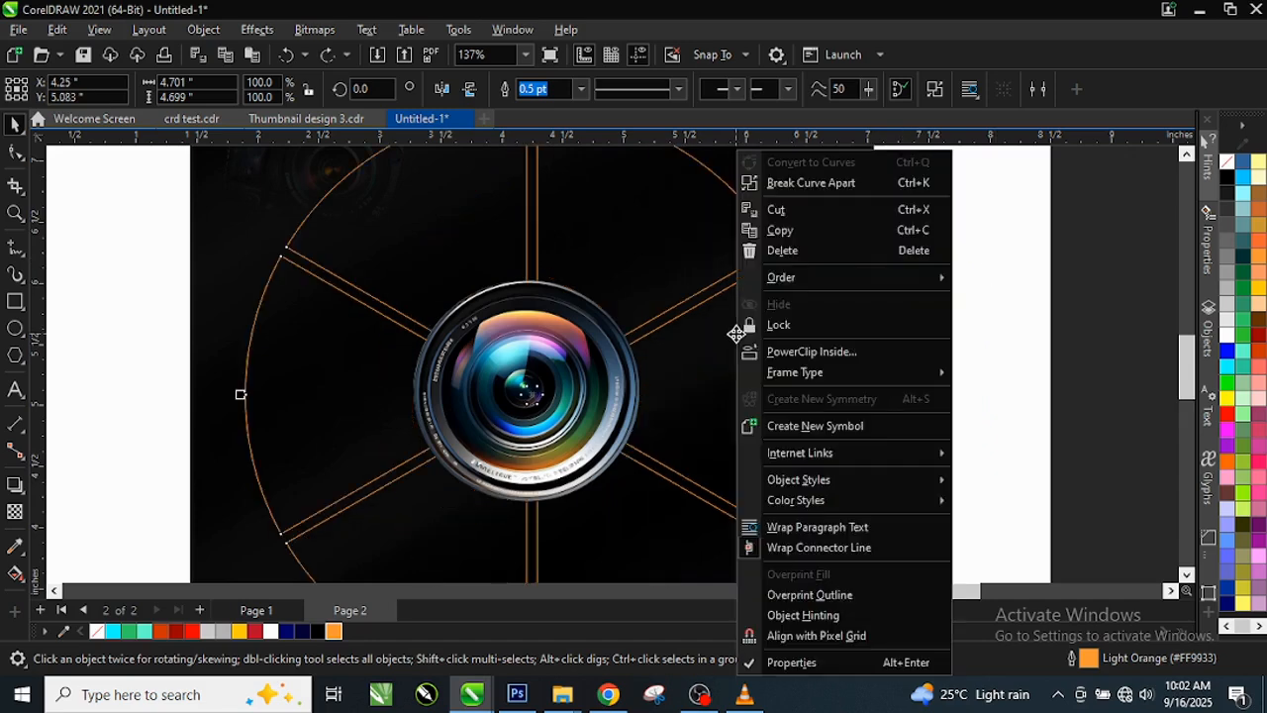
{"action": "left_click", "coordinate": [810, 186]}
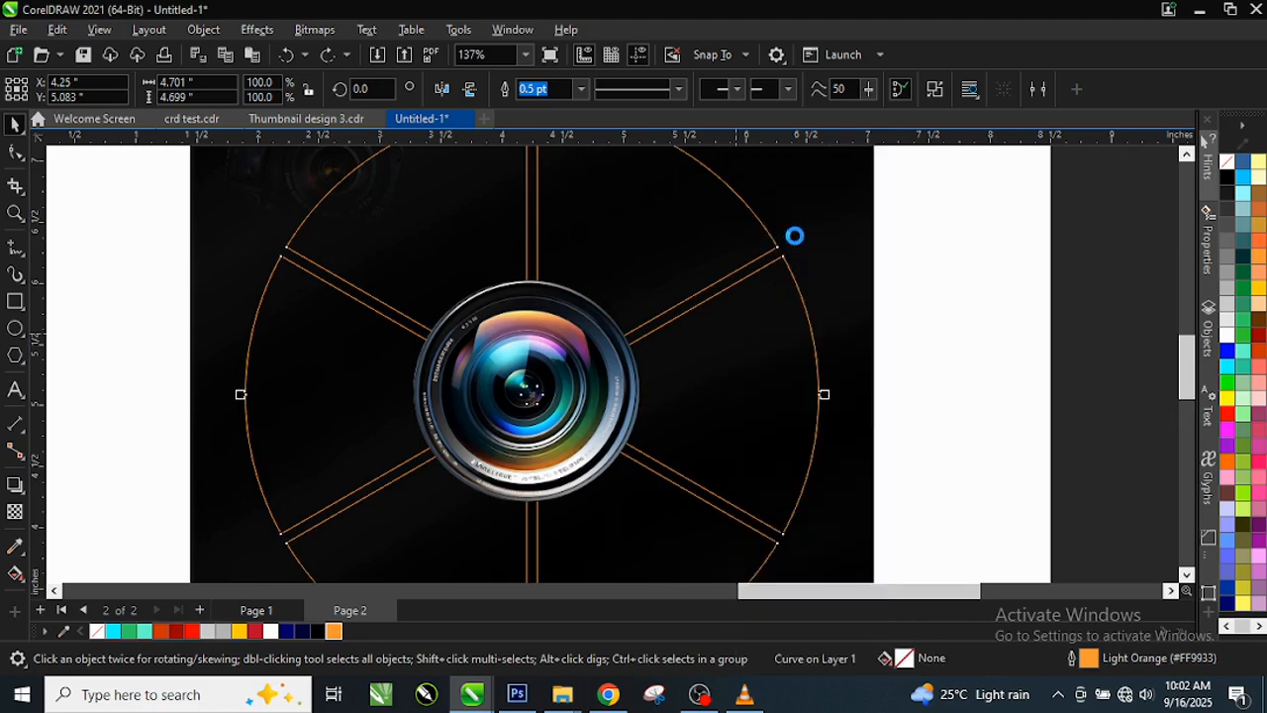
{"action": "left_click", "coordinate": [702, 227]}
Step: Pull individual segments away from the circle as a test, undo the moves and clear the selection
{"action": "left_click_drag", "start_coordinate": [702, 226], "coordinate": [810, 249]}
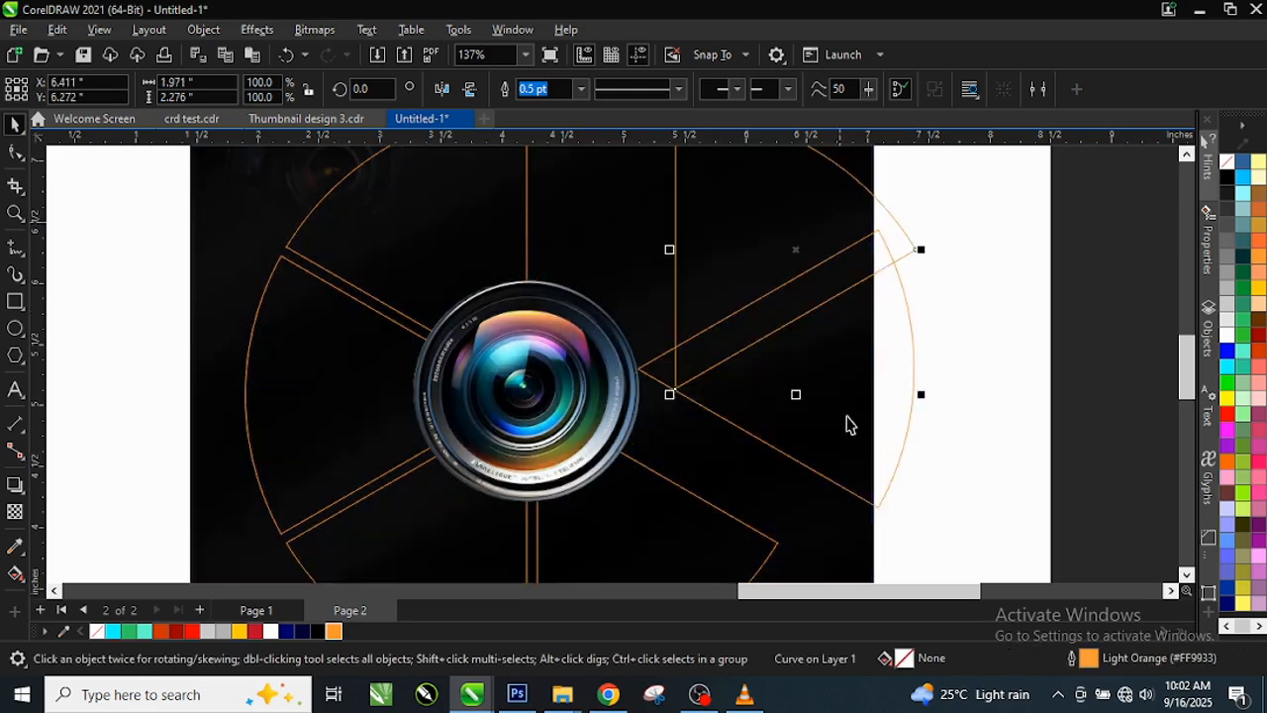
{"action": "left_click_drag", "start_coordinate": [195, 376], "coordinate": [196, 376]}
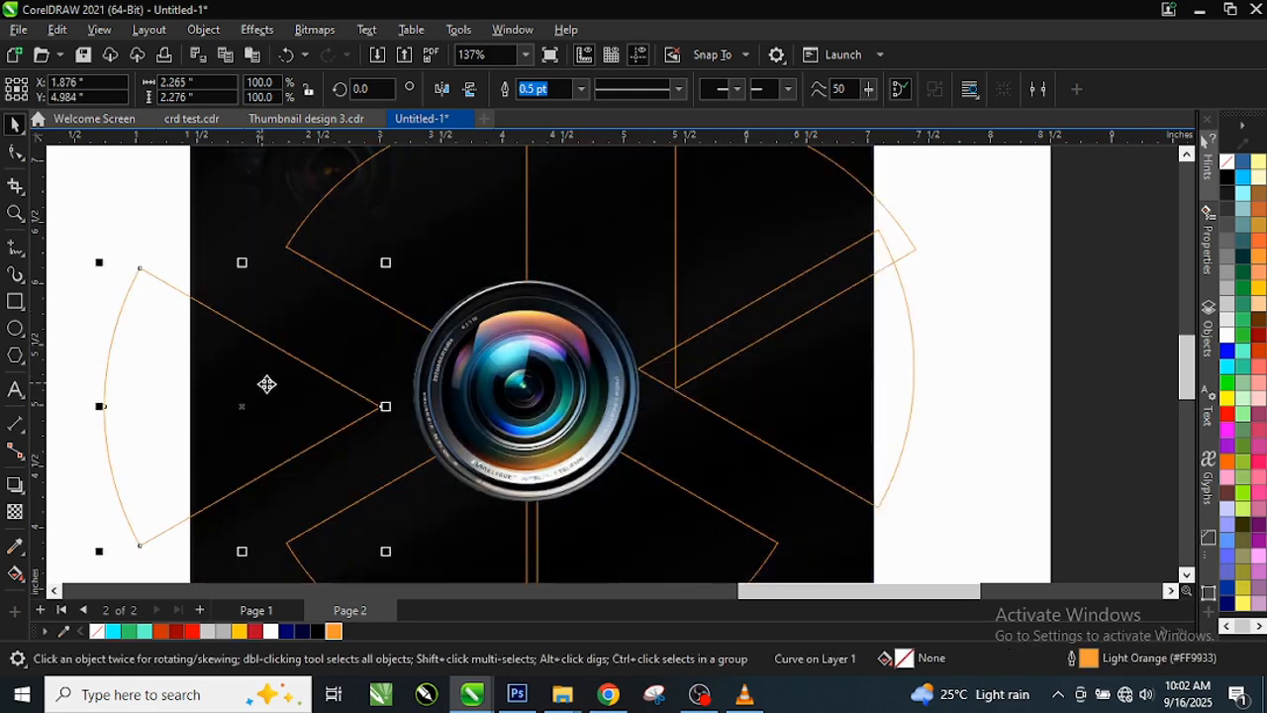
{"action": "key", "text": "ctrl+z"}
{"action": "key", "text": "ctrl+z"}
{"action": "key", "text": "ctrl+z"}
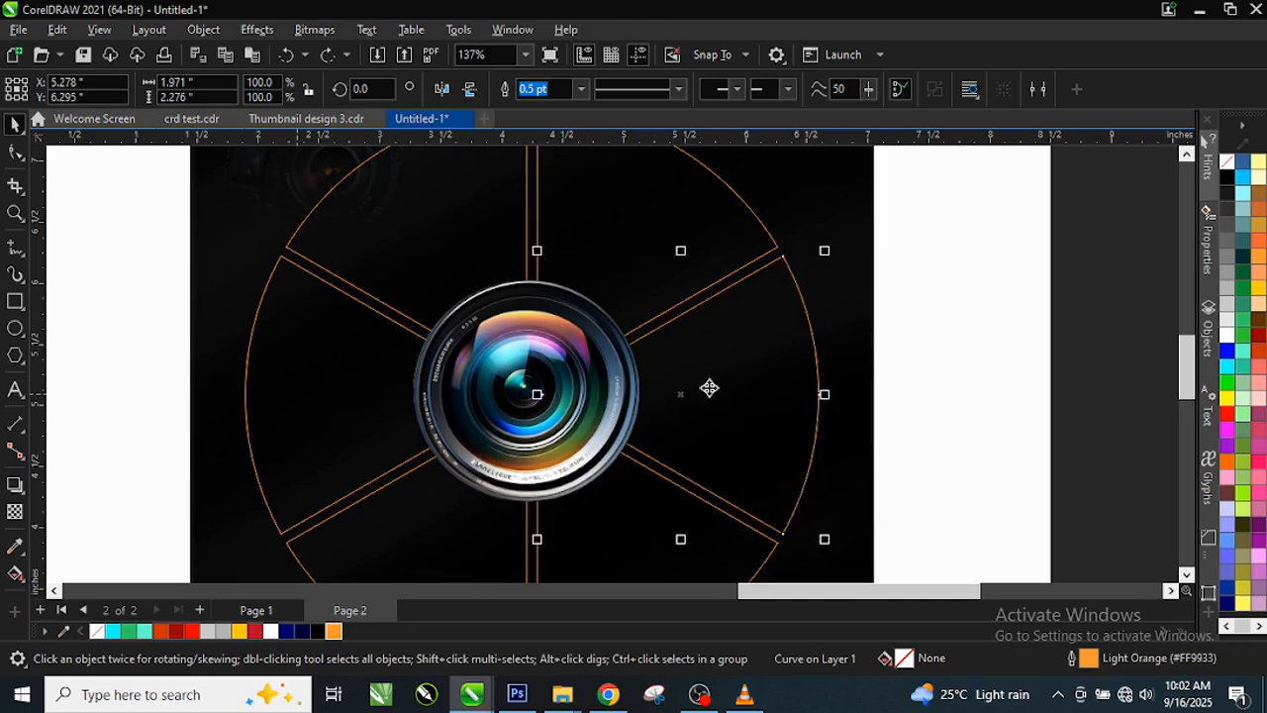
{"action": "key", "text": "Escape"}
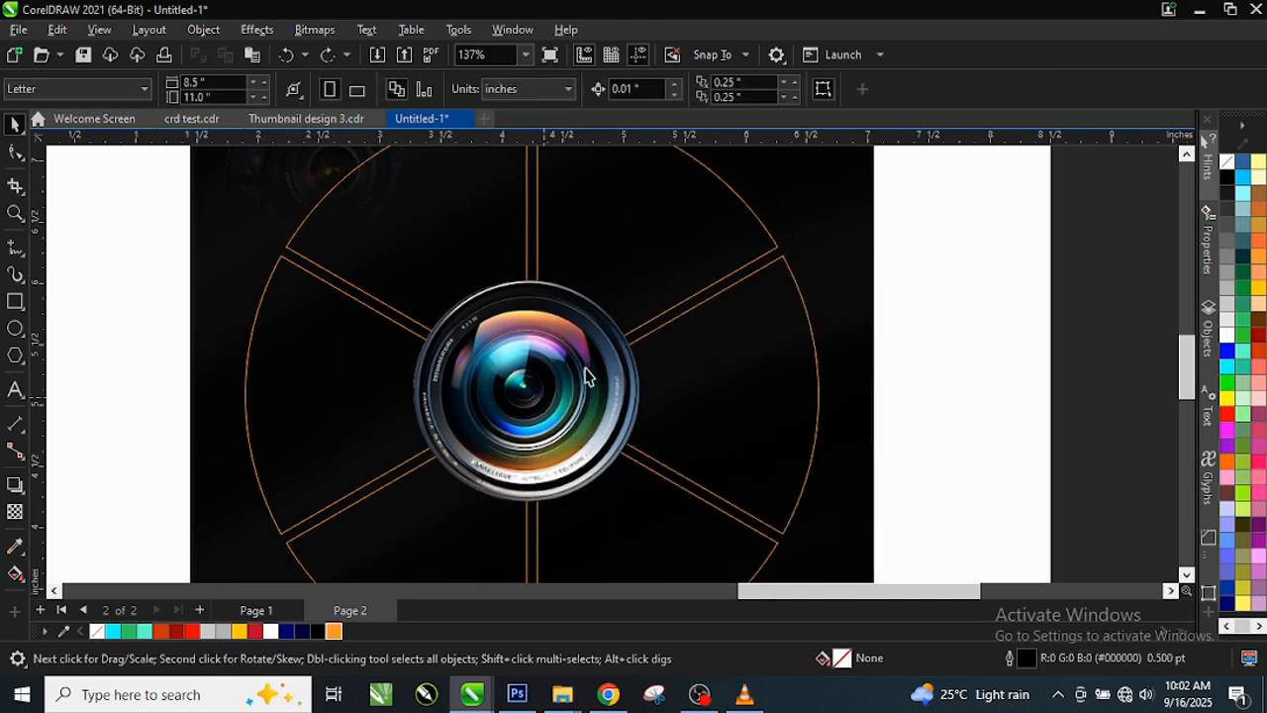
{"action": "scroll", "coordinate": [586, 368], "scroll_direction": "down", "scroll_amount": 3}
{"action": "scroll", "coordinate": [606, 357], "scroll_direction": "down", "scroll_amount": 2}
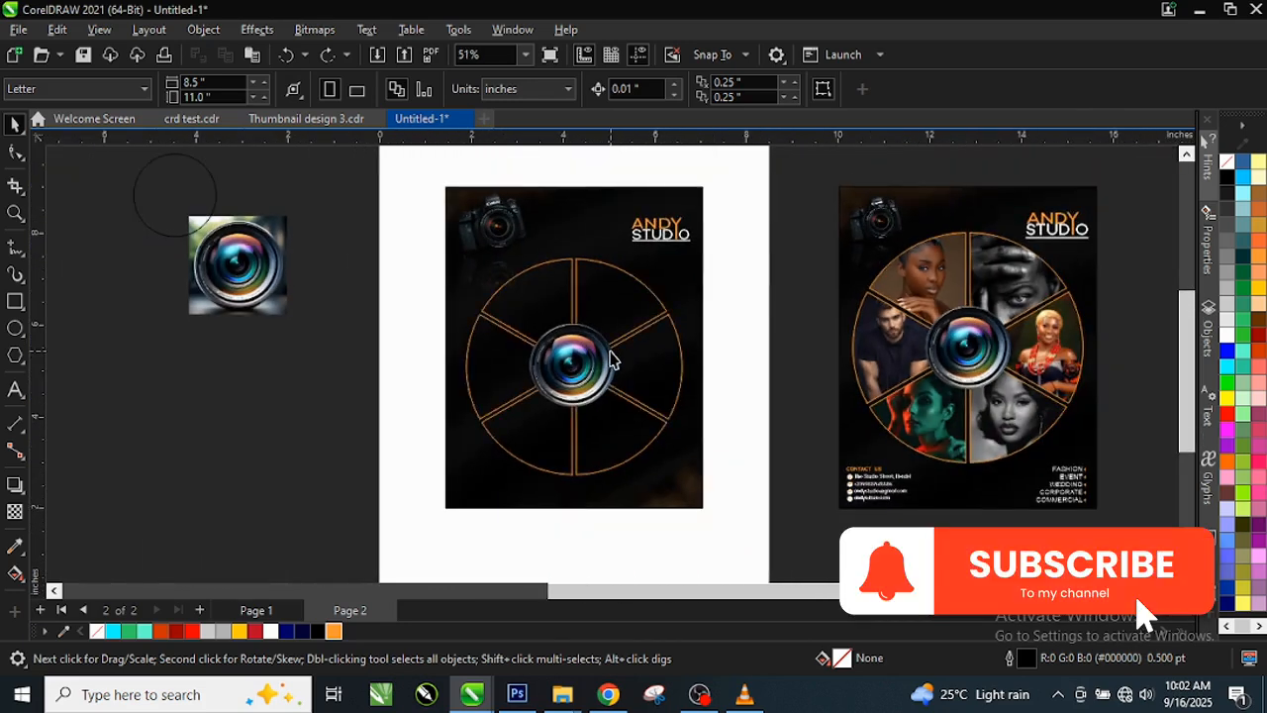
{"action": "scroll", "coordinate": [615, 321], "scroll_direction": "up", "scroll_amount": 1}
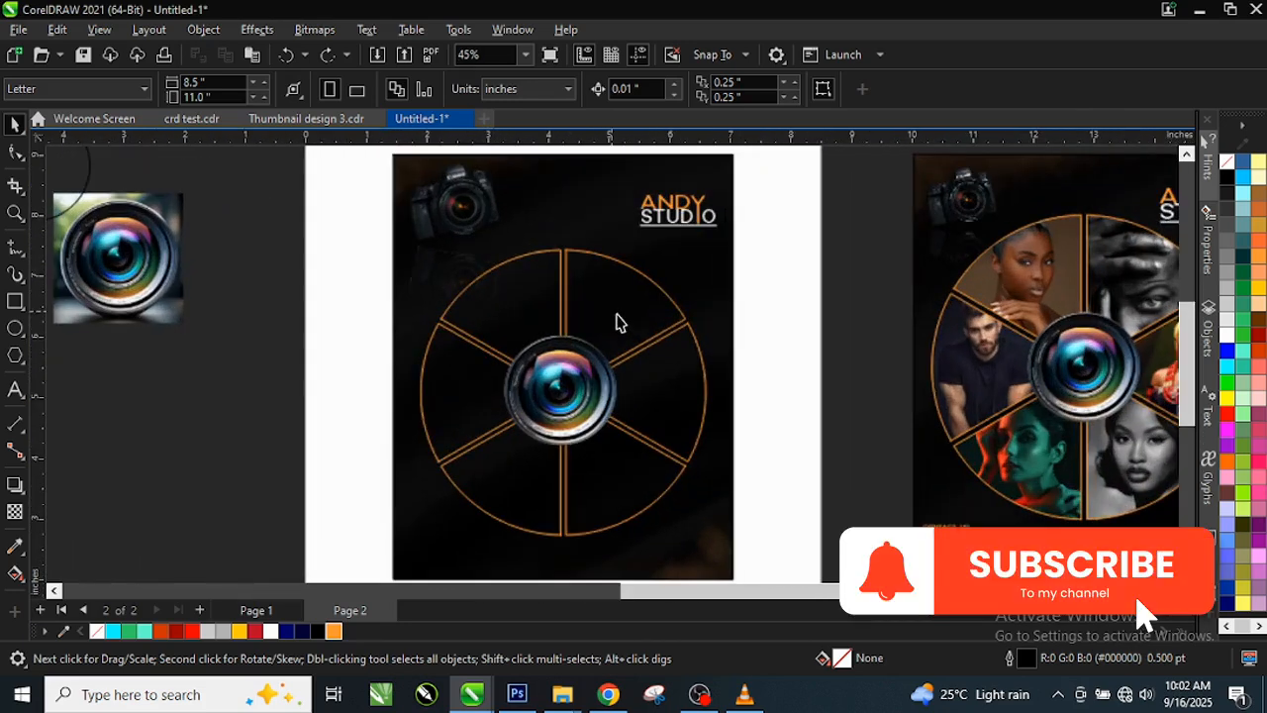
{"action": "scroll", "coordinate": [544, 452], "scroll_direction": "up", "scroll_amount": 2}
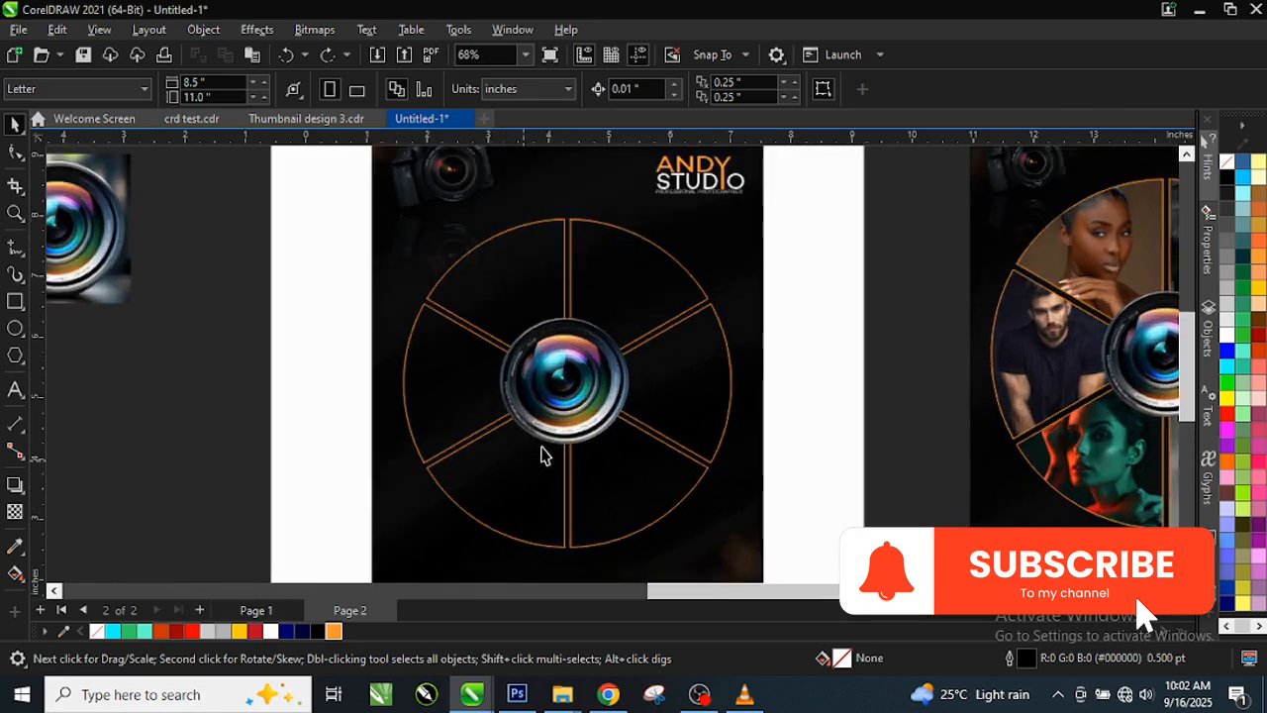
Step: Move the six portrait photos for the segments from the distant pasteboard cluster to beside the flyer
{"action": "scroll", "coordinate": [562, 389], "scroll_direction": "down", "scroll_amount": 1}
{"action": "scroll", "coordinate": [562, 390], "scroll_direction": "down", "scroll_amount": 1}
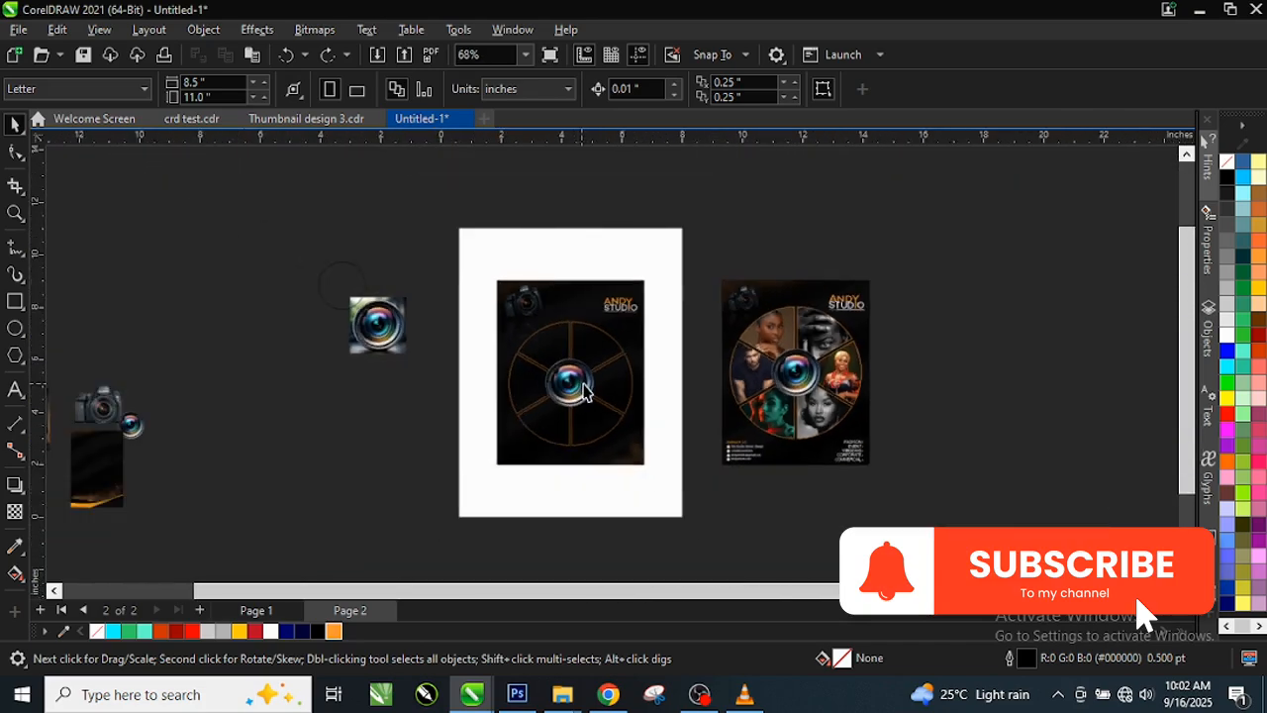
{"action": "scroll", "coordinate": [361, 406], "scroll_direction": "down", "scroll_amount": 1}
{"action": "scroll", "coordinate": [264, 404], "scroll_direction": "down", "scroll_amount": 1}
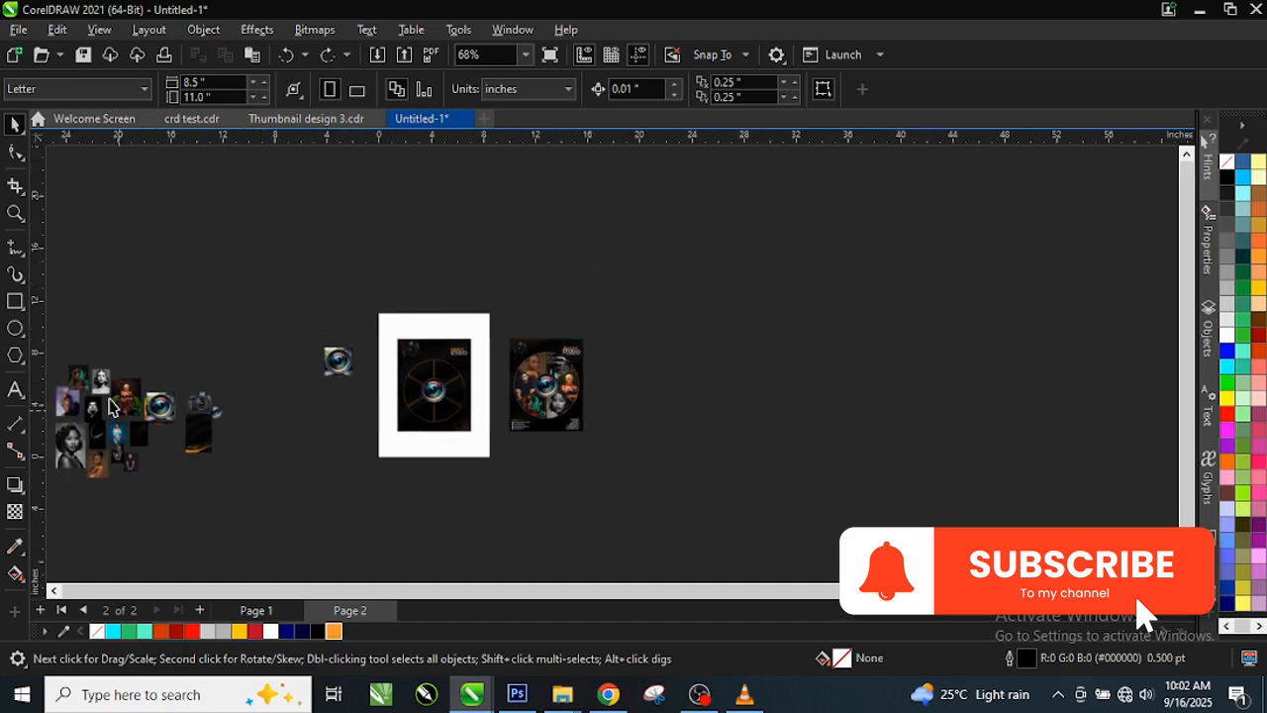
{"action": "left_click_drag", "start_coordinate": [73, 381], "coordinate": [364, 388]}
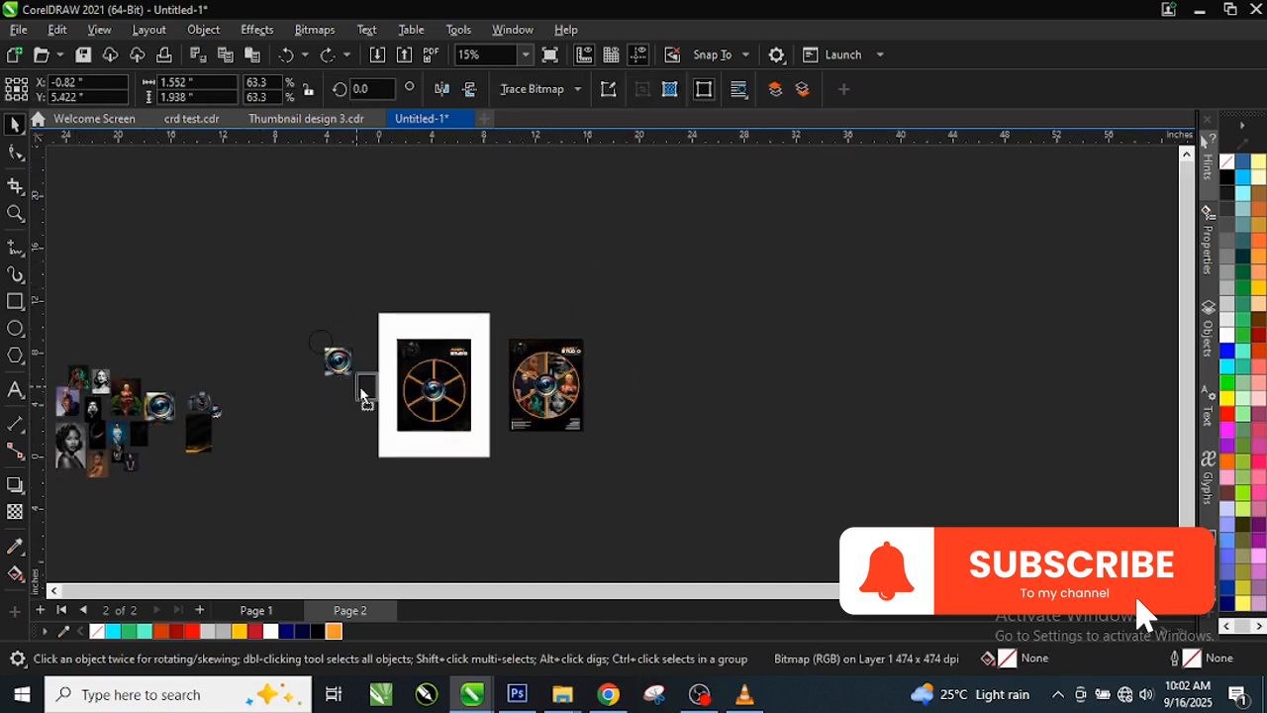
{"action": "left_click_drag", "start_coordinate": [76, 457], "coordinate": [351, 426]}
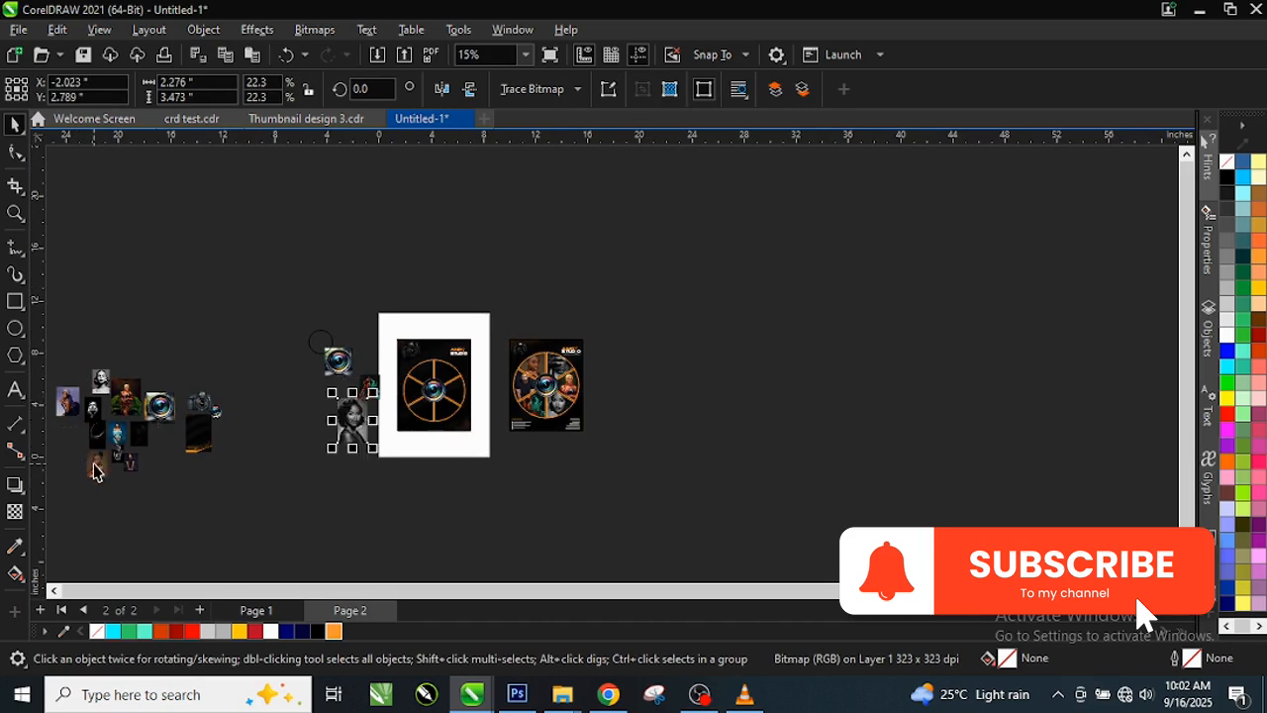
{"action": "left_click_drag", "start_coordinate": [96, 471], "coordinate": [385, 360]}
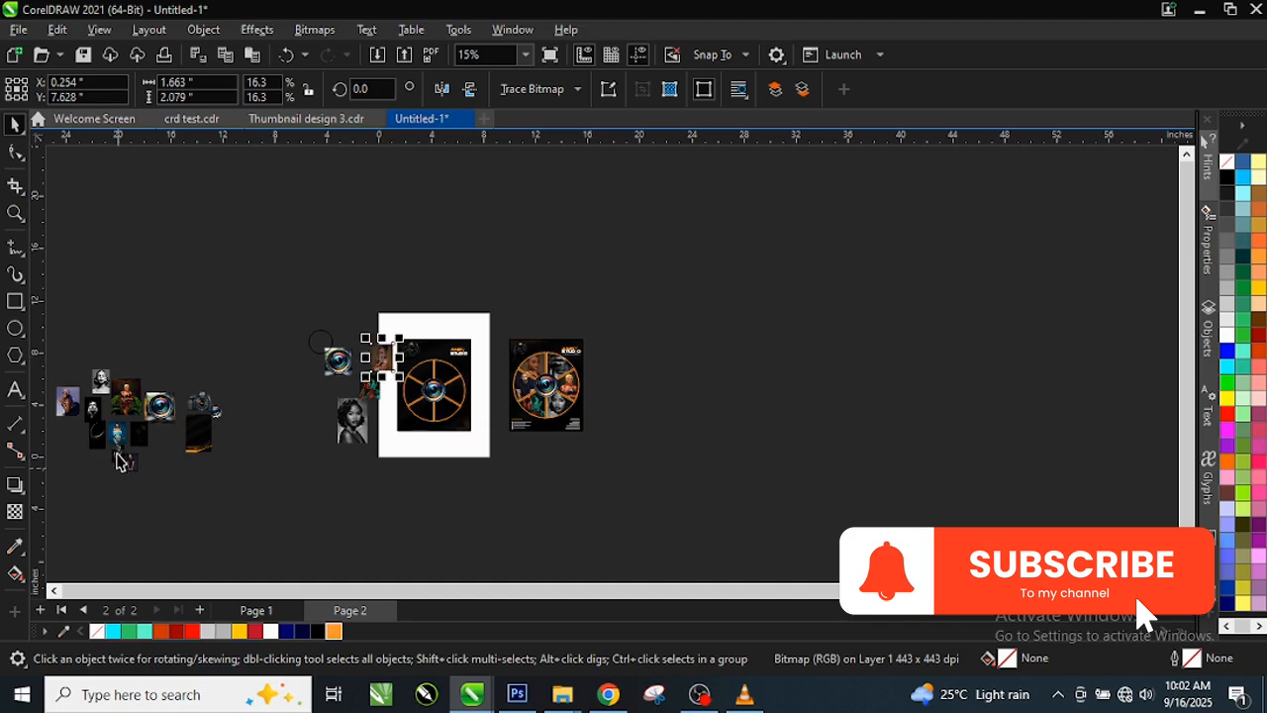
{"action": "left_click_drag", "start_coordinate": [119, 462], "coordinate": [393, 406]}
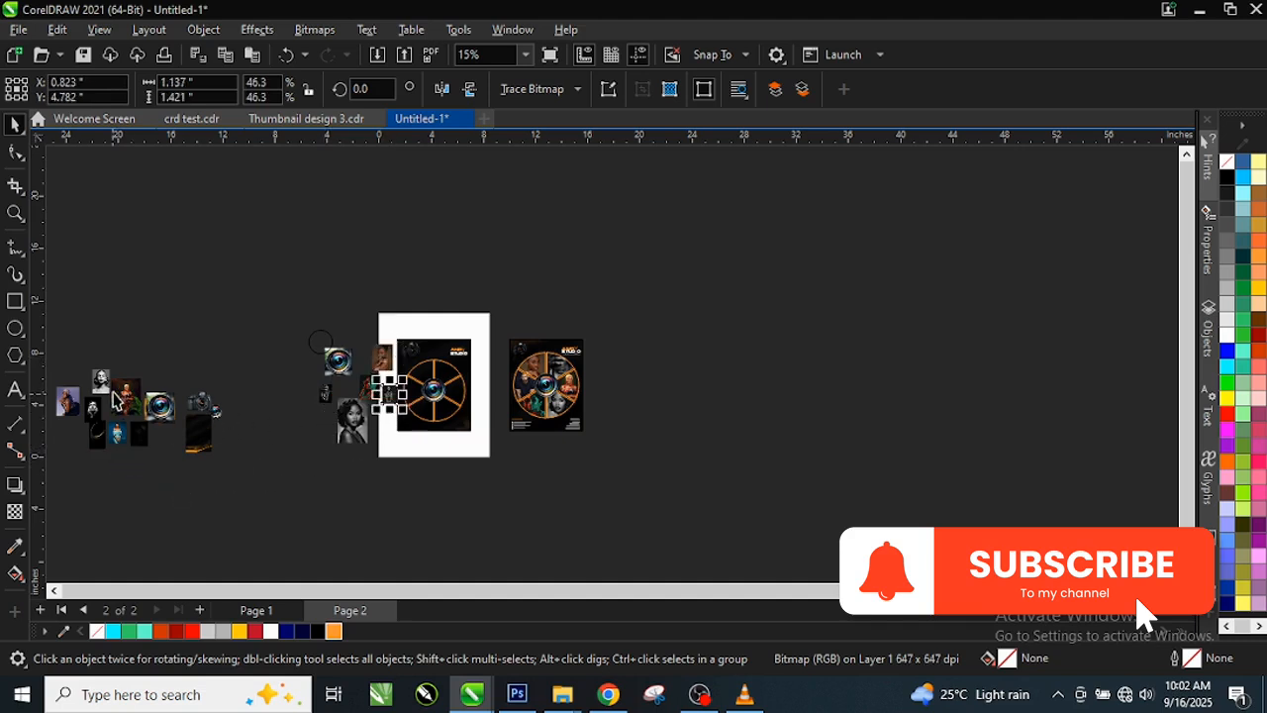
{"action": "left_click_drag", "start_coordinate": [119, 396], "coordinate": [347, 386]}
{"action": "scroll", "coordinate": [432, 409], "scroll_direction": "up", "scroll_amount": 1}
{"action": "scroll", "coordinate": [504, 419], "scroll_direction": "up", "scroll_amount": 2}
{"action": "scroll", "coordinate": [155, 345], "scroll_direction": "up", "scroll_amount": 1}
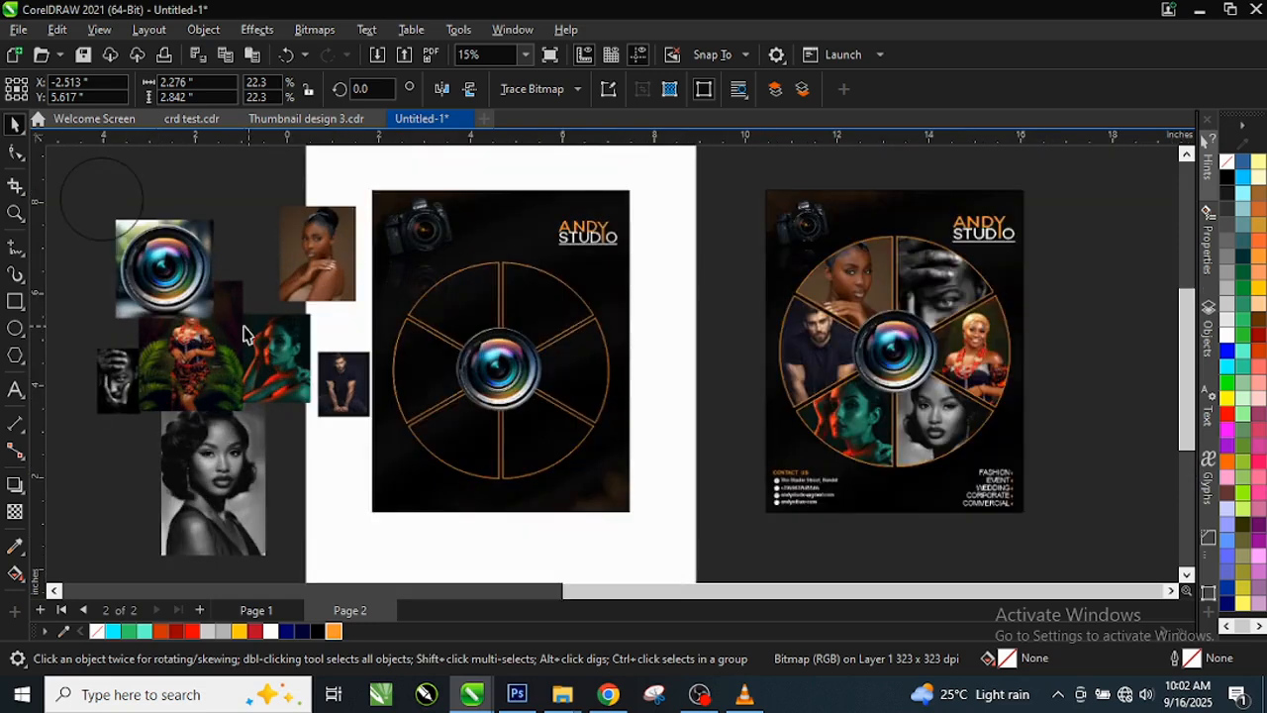
Step: PowerClip the black-and-white photo of the man covering his face inside the circle's upper-right segment
{"action": "left_click", "coordinate": [332, 258]}
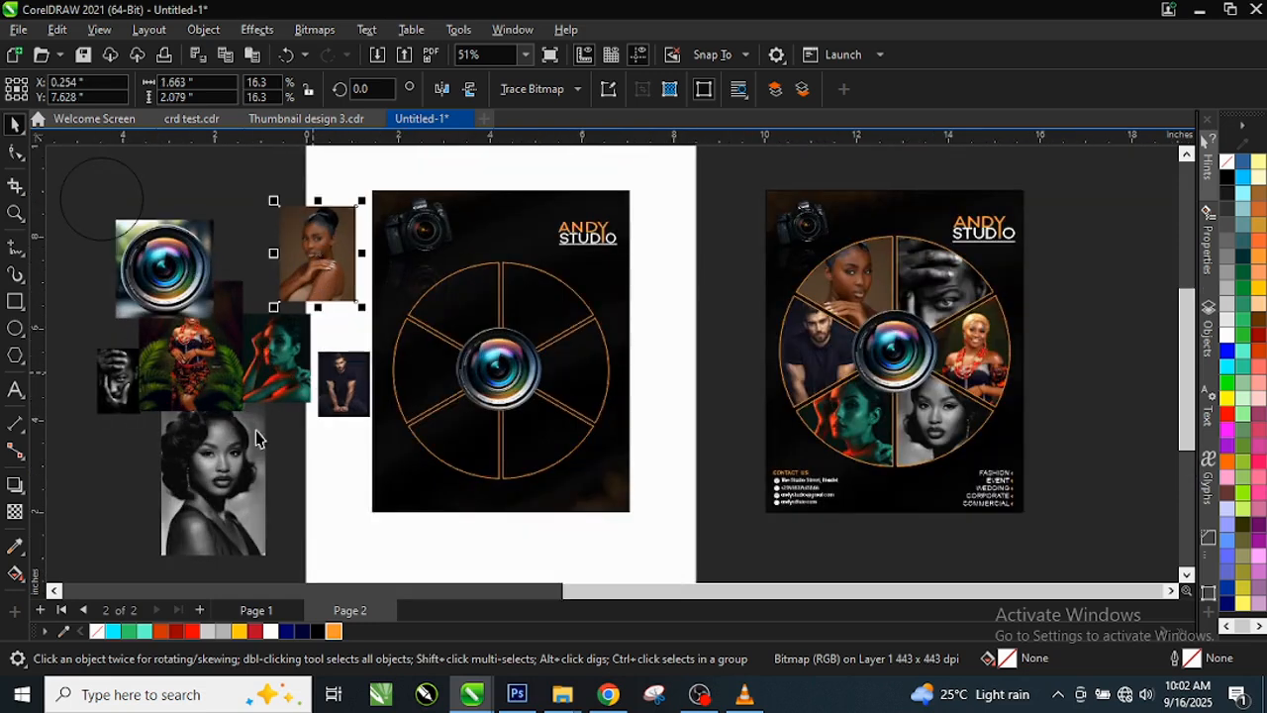
{"action": "left_click_drag", "start_coordinate": [140, 398], "coordinate": [666, 313]}
{"action": "right_click", "coordinate": [667, 316]}
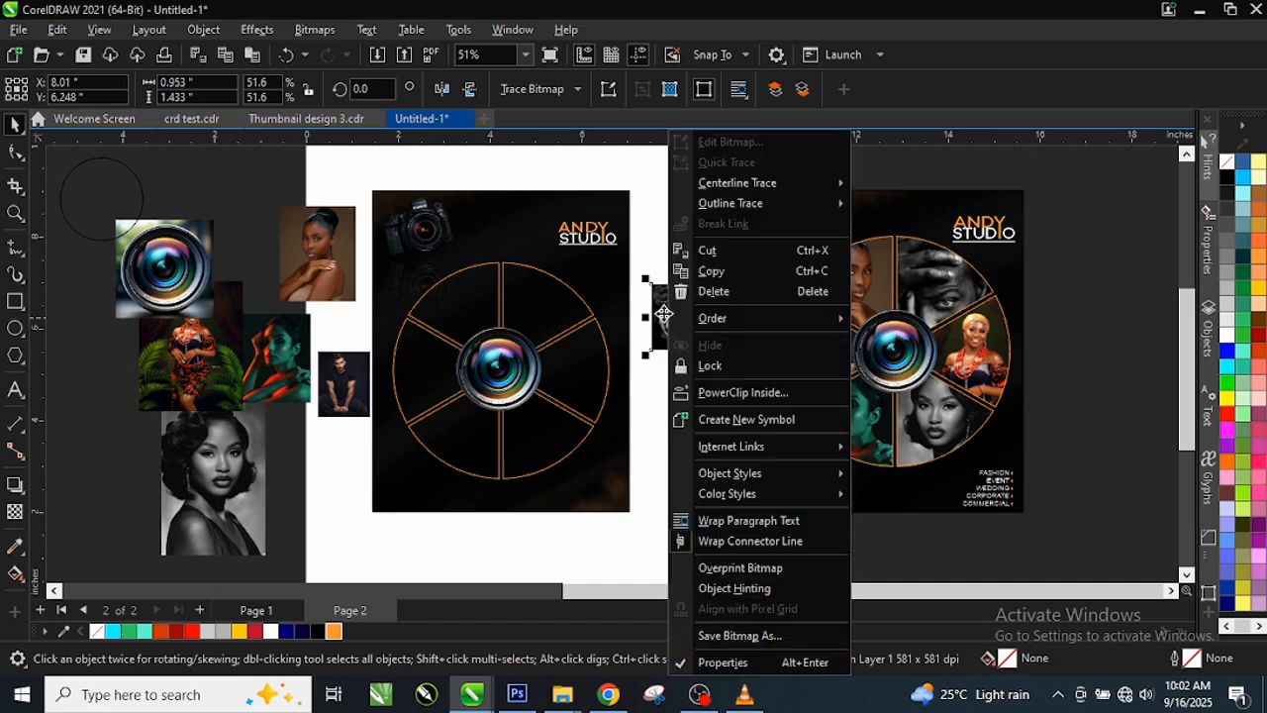
{"action": "left_click", "coordinate": [738, 392]}
{"action": "left_click", "coordinate": [523, 300]}
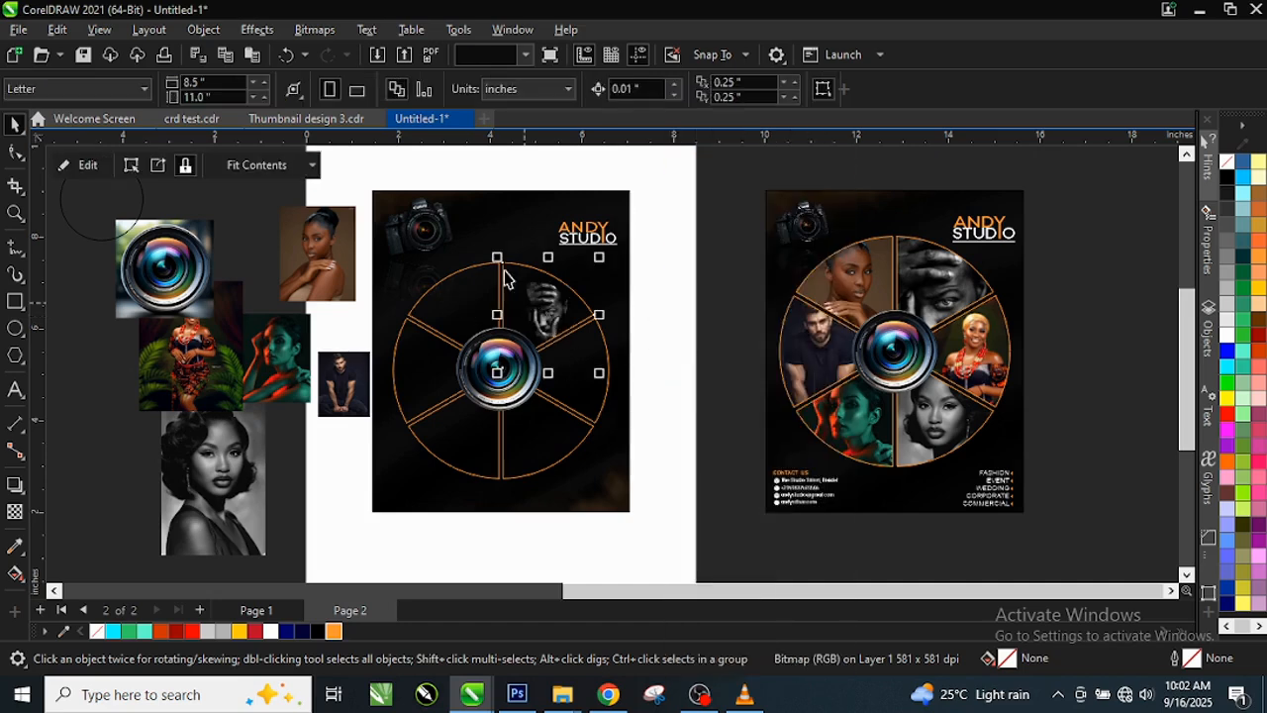
Step: Edit the upper-right segment's PowerClip contents, enlarging and repositioning the man's photo to fill the segment, and finish editing
{"action": "scroll", "coordinate": [505, 277], "scroll_direction": "up", "scroll_amount": 2}
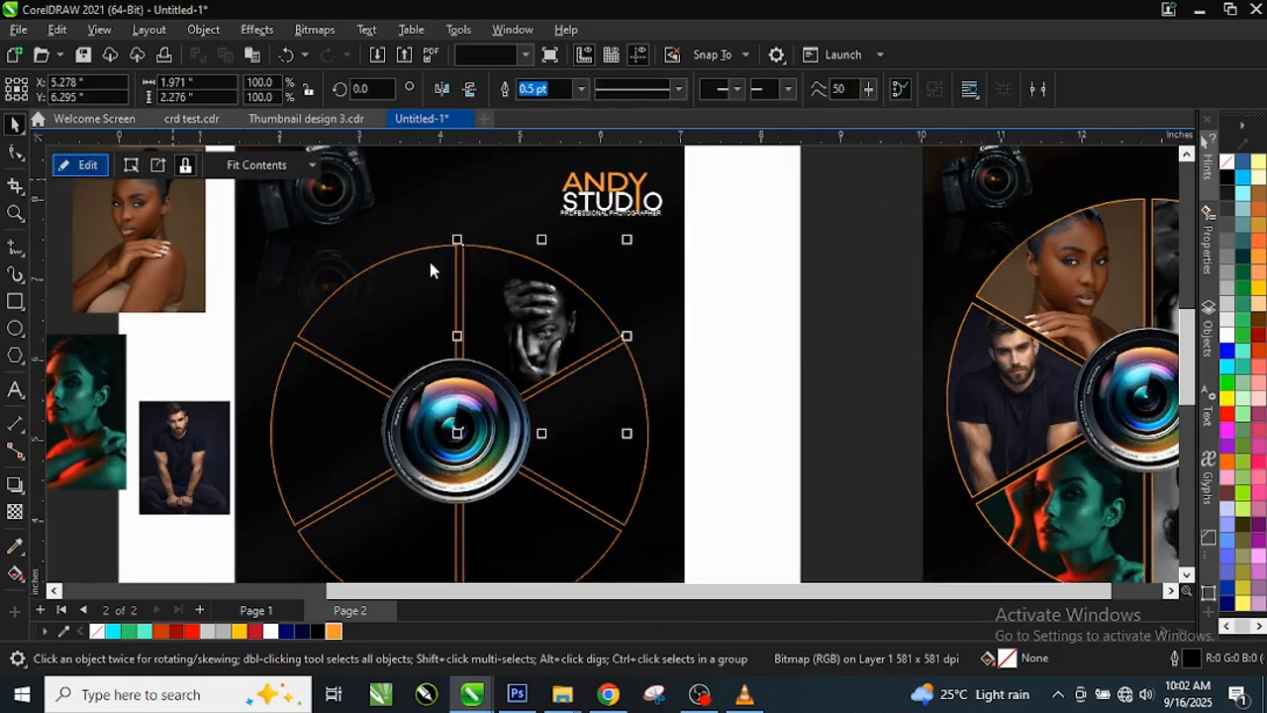
{"action": "left_click", "coordinate": [567, 336], "text": "ctrl"}
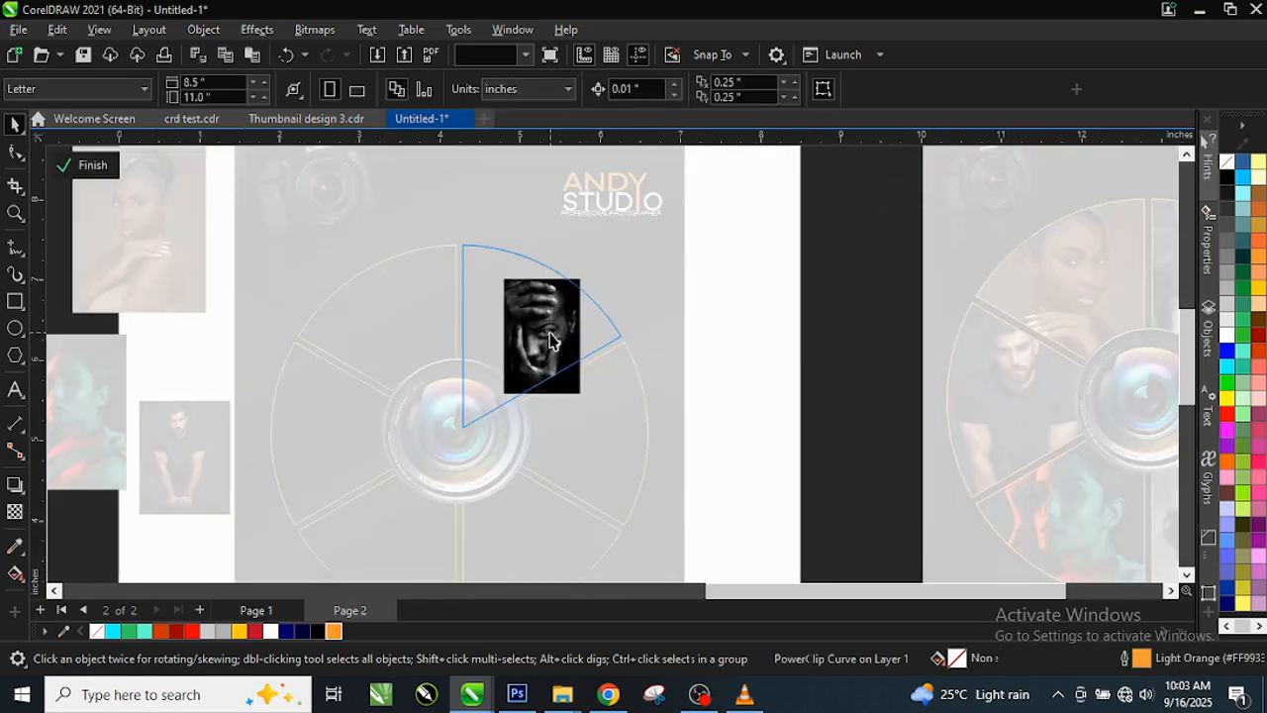
{"action": "left_click", "coordinate": [552, 340]}
{"action": "left_click_drag", "start_coordinate": [588, 275], "coordinate": [611, 209]}
{"action": "left_click_drag", "start_coordinate": [477, 324], "coordinate": [458, 322]}
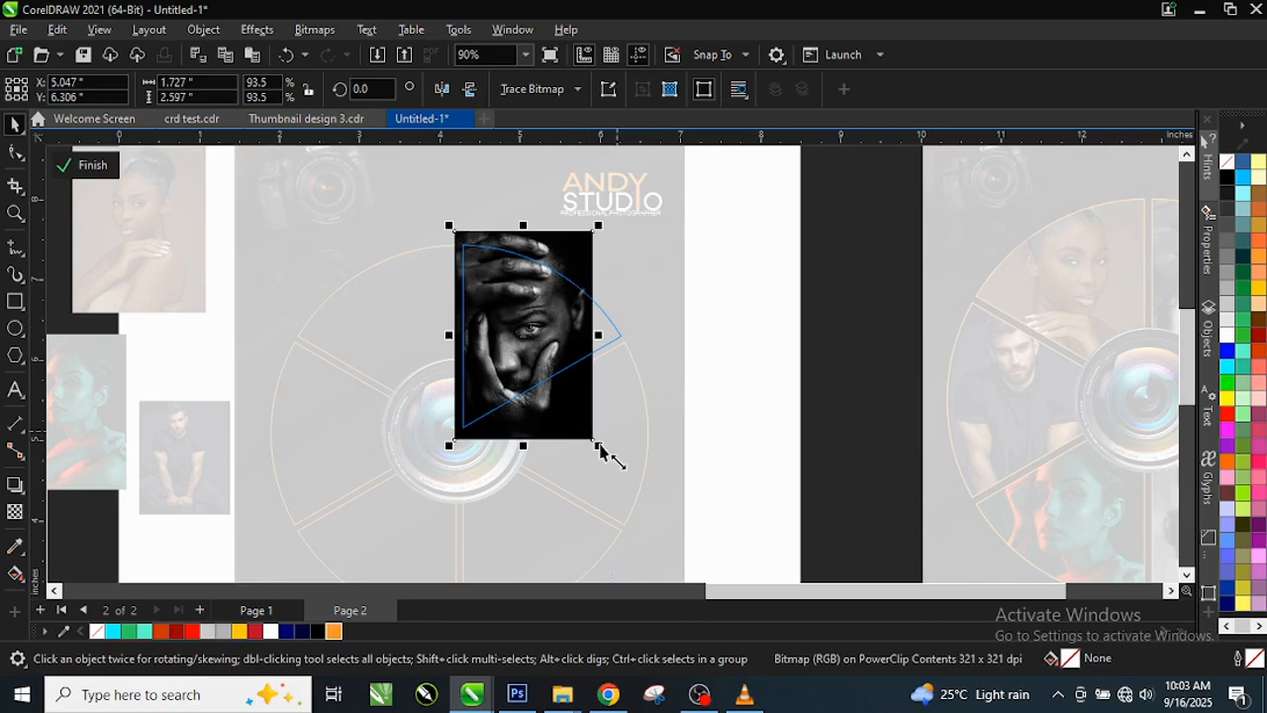
{"action": "left_click_drag", "start_coordinate": [600, 451], "coordinate": [655, 489]}
{"action": "left_click", "coordinate": [107, 166]}
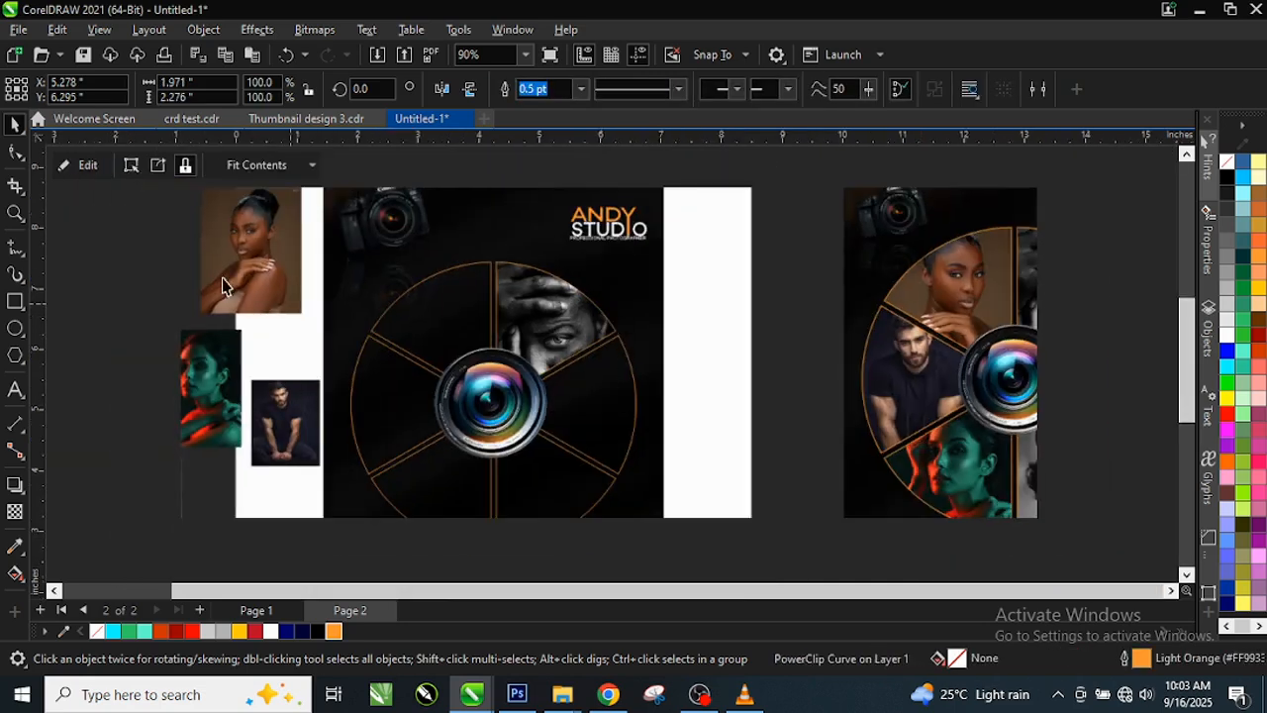
Step: Move the brown-background photo of the woman next to the circle and PowerClip it inside the upper-left segment
{"action": "left_click", "coordinate": [249, 250]}
{"action": "left_click_drag", "start_coordinate": [259, 261], "coordinate": [553, 315]}
{"action": "scroll", "coordinate": [451, 315], "scroll_direction": "up", "scroll_amount": 1}
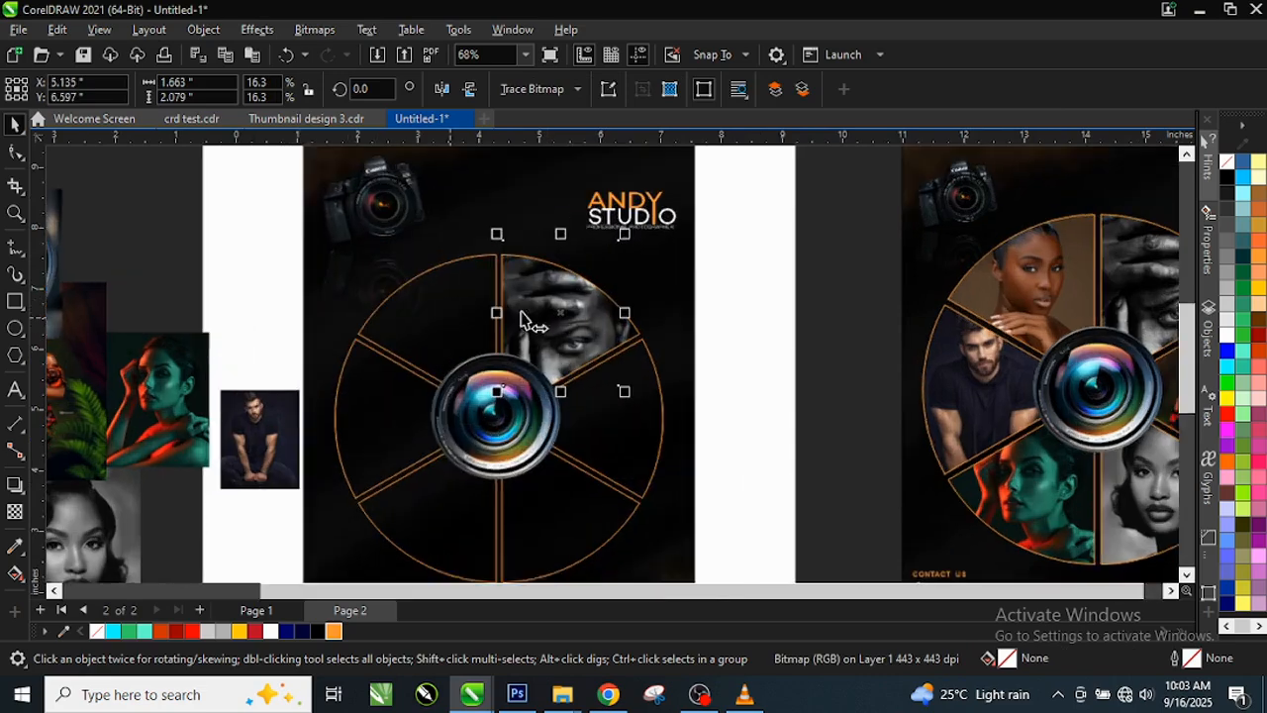
{"action": "scroll", "coordinate": [524, 317], "scroll_direction": "up", "scroll_amount": 1}
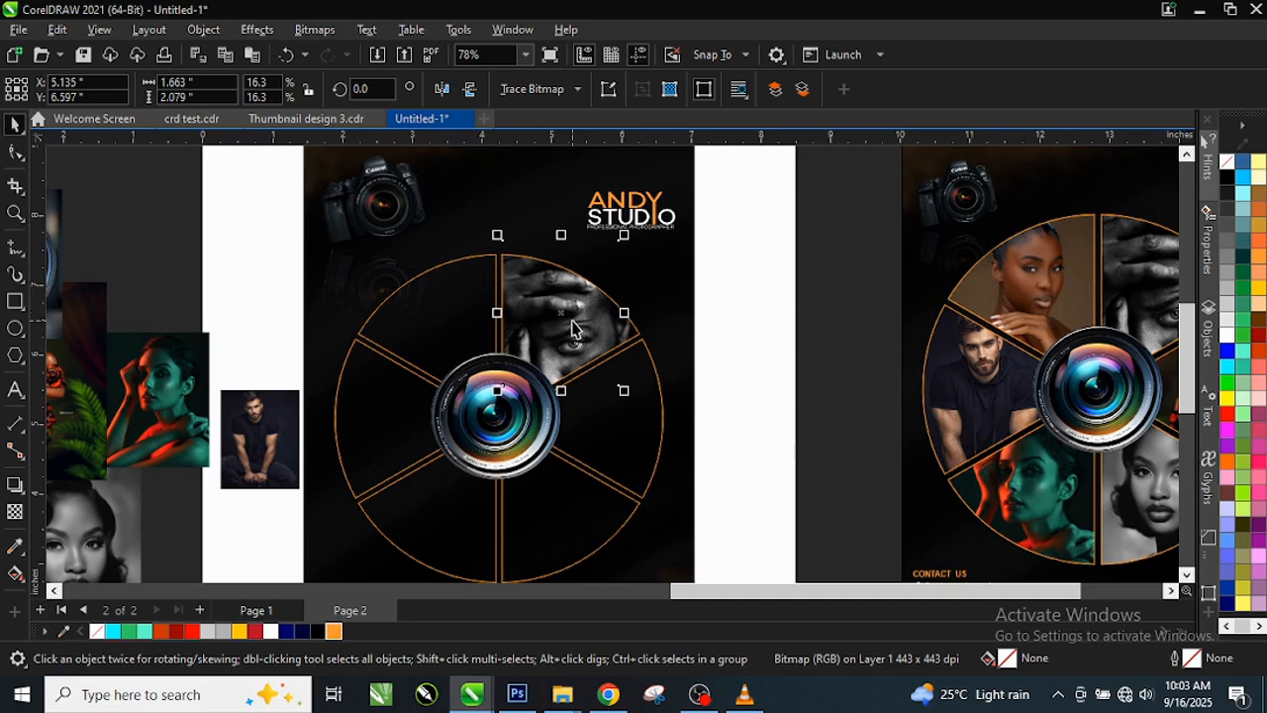
{"action": "left_click_drag", "start_coordinate": [202, 243], "coordinate": [282, 275]}
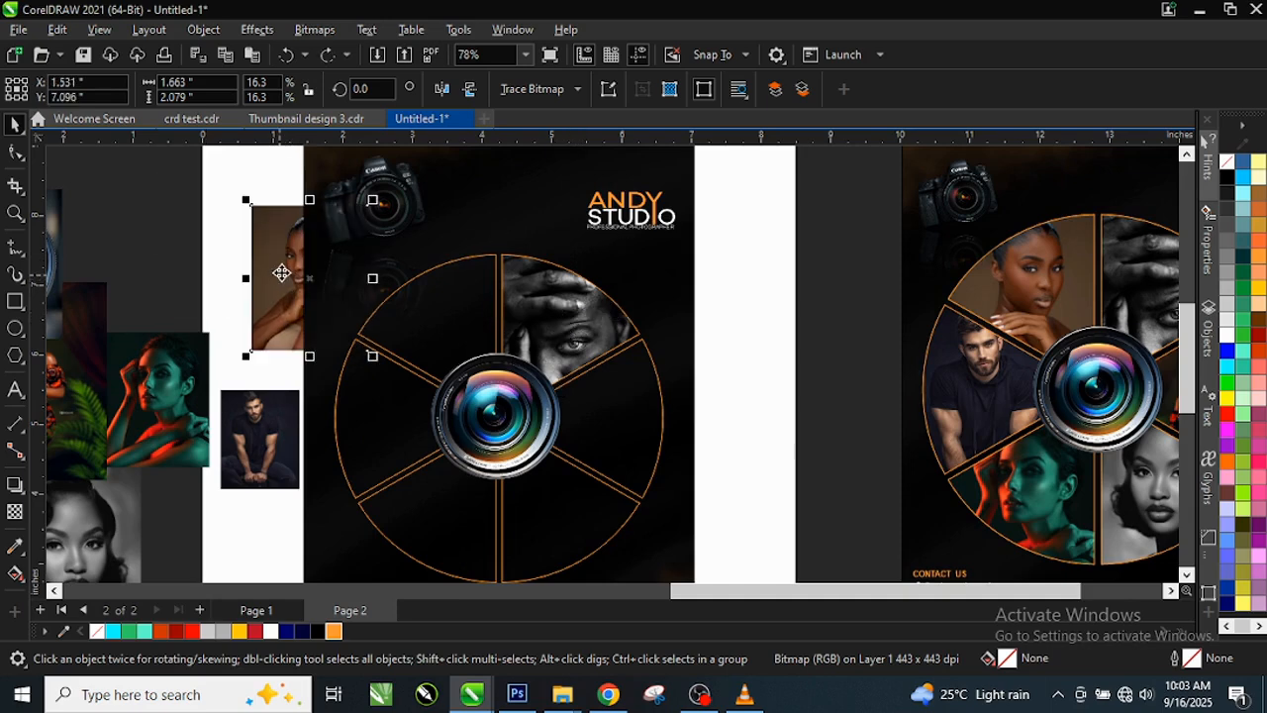
{"action": "right_click", "coordinate": [281, 272]}
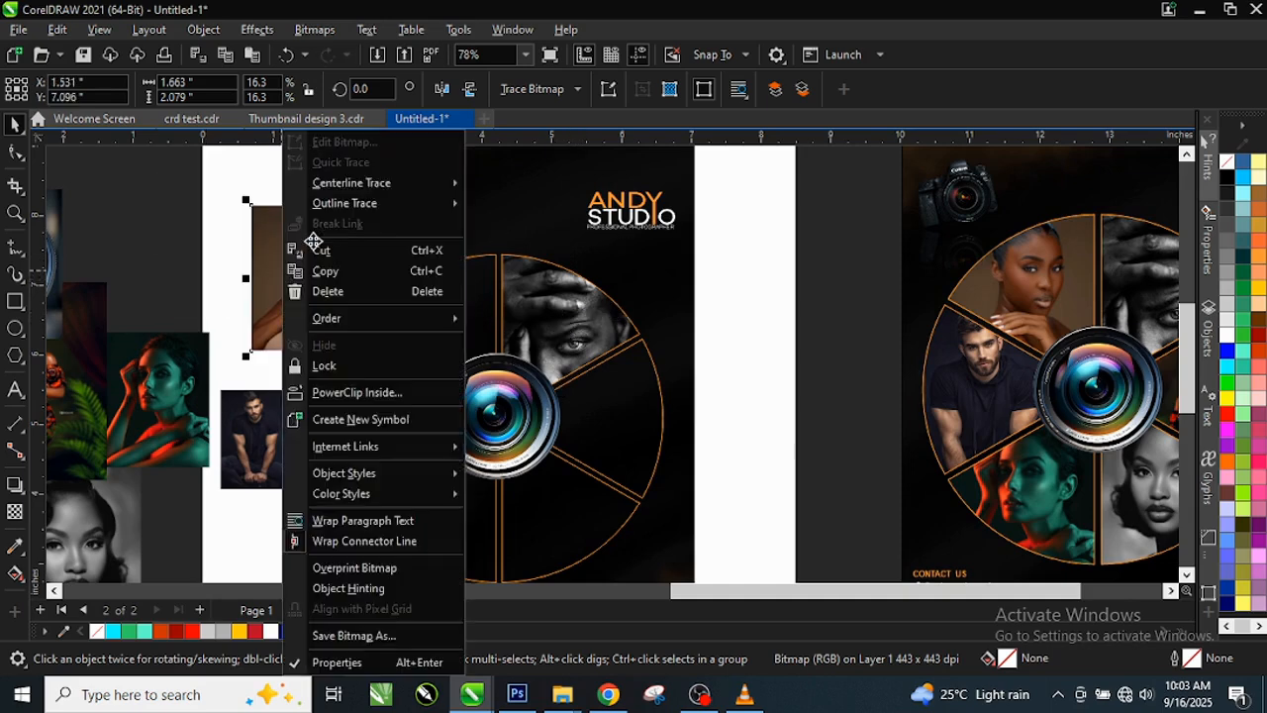
{"action": "left_click", "coordinate": [396, 393]}
{"action": "left_click", "coordinate": [439, 339]}
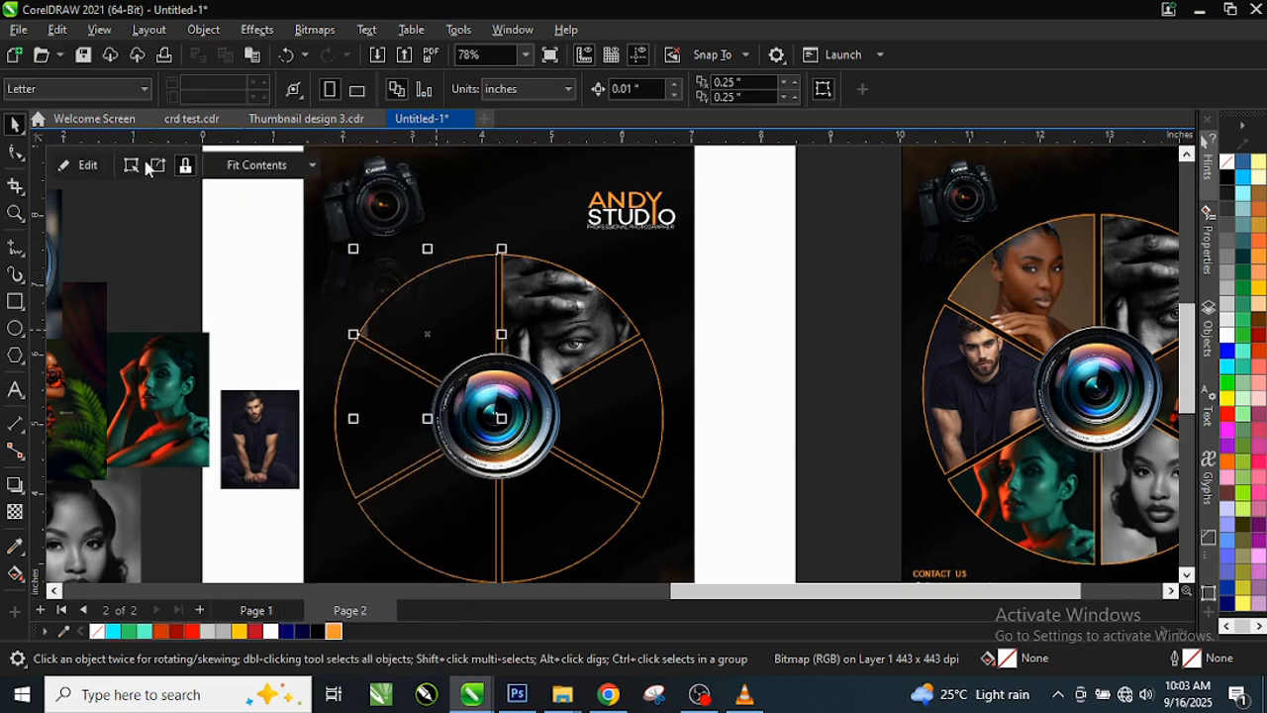
Step: Edit the upper-left segment's PowerClip contents, moving the woman's photo over the segment and enlarging it to about 1.97 × 2.47 inches
{"action": "left_click", "coordinate": [91, 166]}
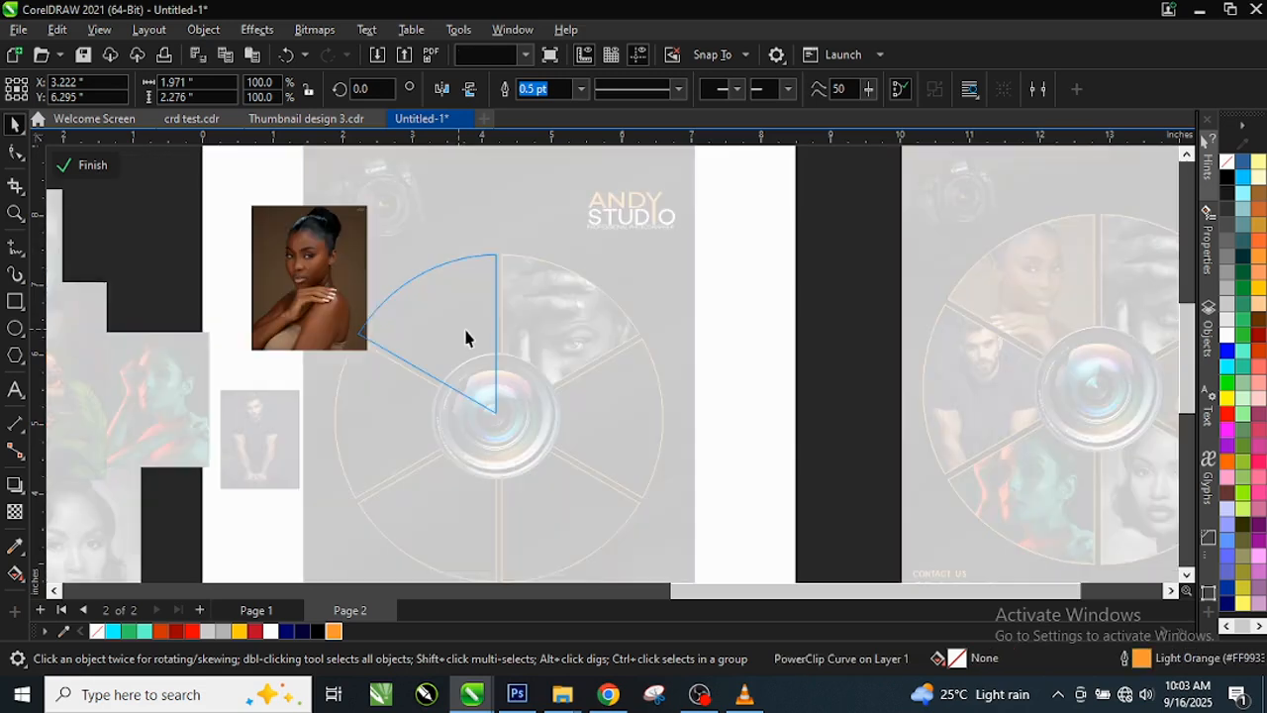
{"action": "left_click_drag", "start_coordinate": [289, 273], "coordinate": [441, 315]}
{"action": "scroll", "coordinate": [442, 315], "scroll_direction": "up", "scroll_amount": 3}
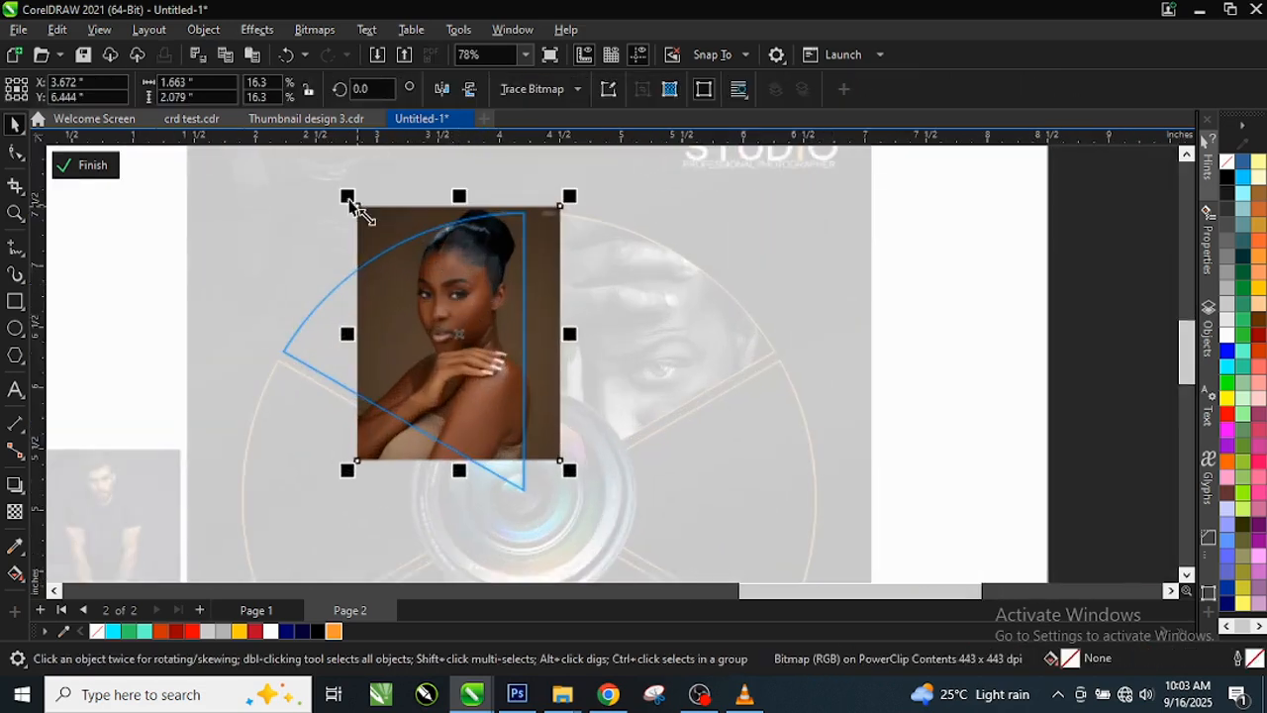
{"action": "left_click_drag", "start_coordinate": [348, 202], "coordinate": [285, 186]}
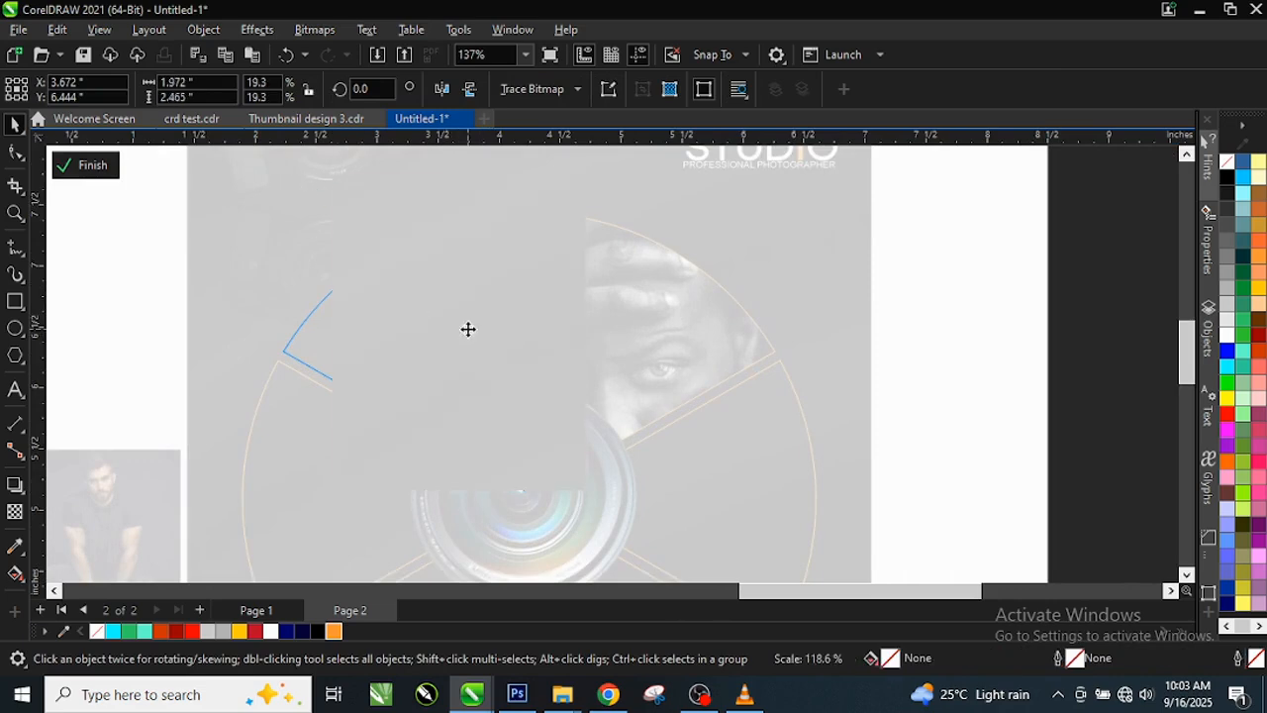
{"action": "left_click_drag", "start_coordinate": [468, 328], "coordinate": [431, 326]}
{"action": "scroll", "coordinate": [454, 310], "scroll_direction": "up", "scroll_amount": 2}
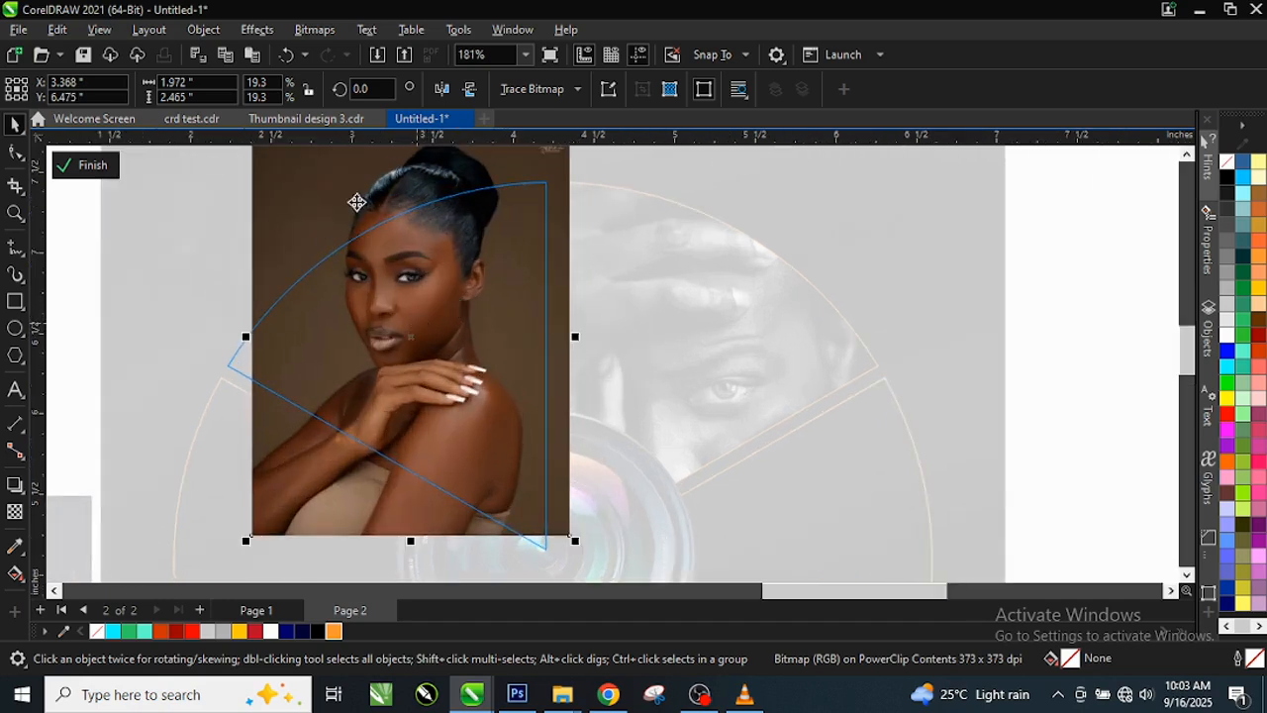
Step: Mirror the woman's photo horizontally, enlarge it to about 2.13 × 2.66 inches to fill the upper-left segment, and finish editing
{"action": "left_click", "coordinate": [443, 90]}
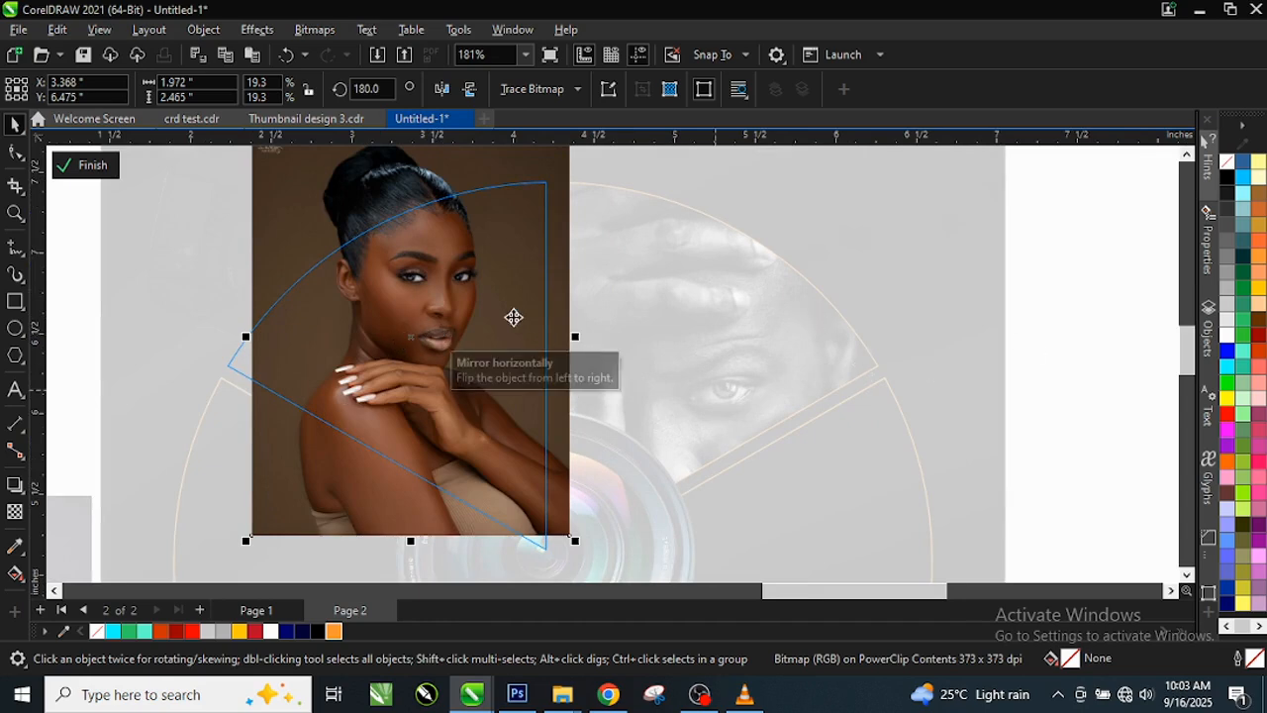
{"action": "scroll", "coordinate": [272, 442], "scroll_direction": "down", "scroll_amount": 1}
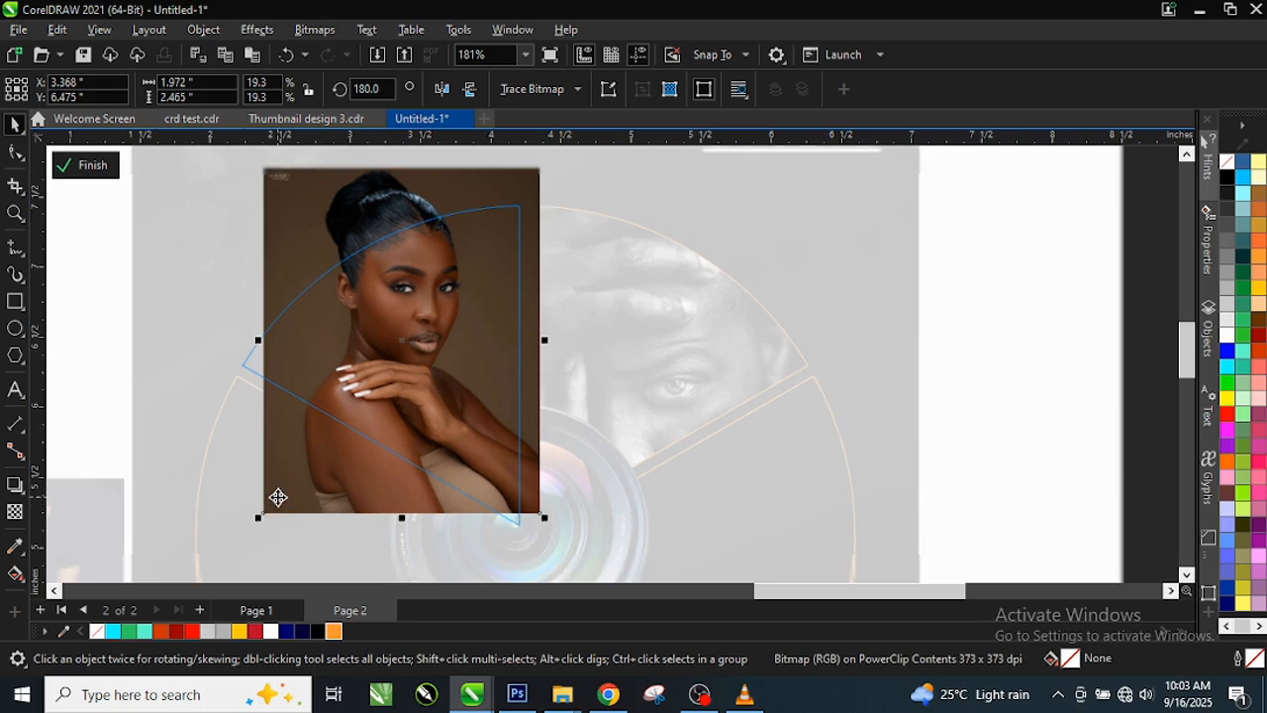
{"action": "left_click_drag", "start_coordinate": [255, 525], "coordinate": [234, 552]}
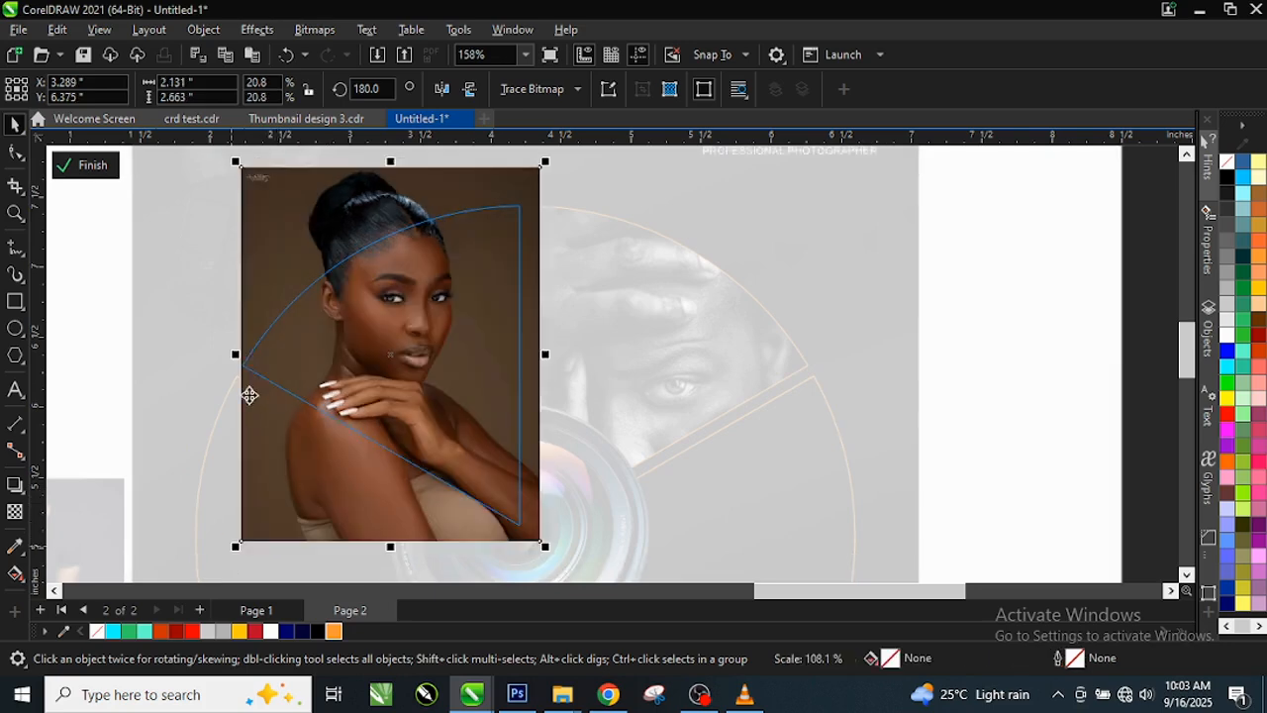
{"action": "left_click_drag", "start_coordinate": [394, 299], "coordinate": [394, 313]}
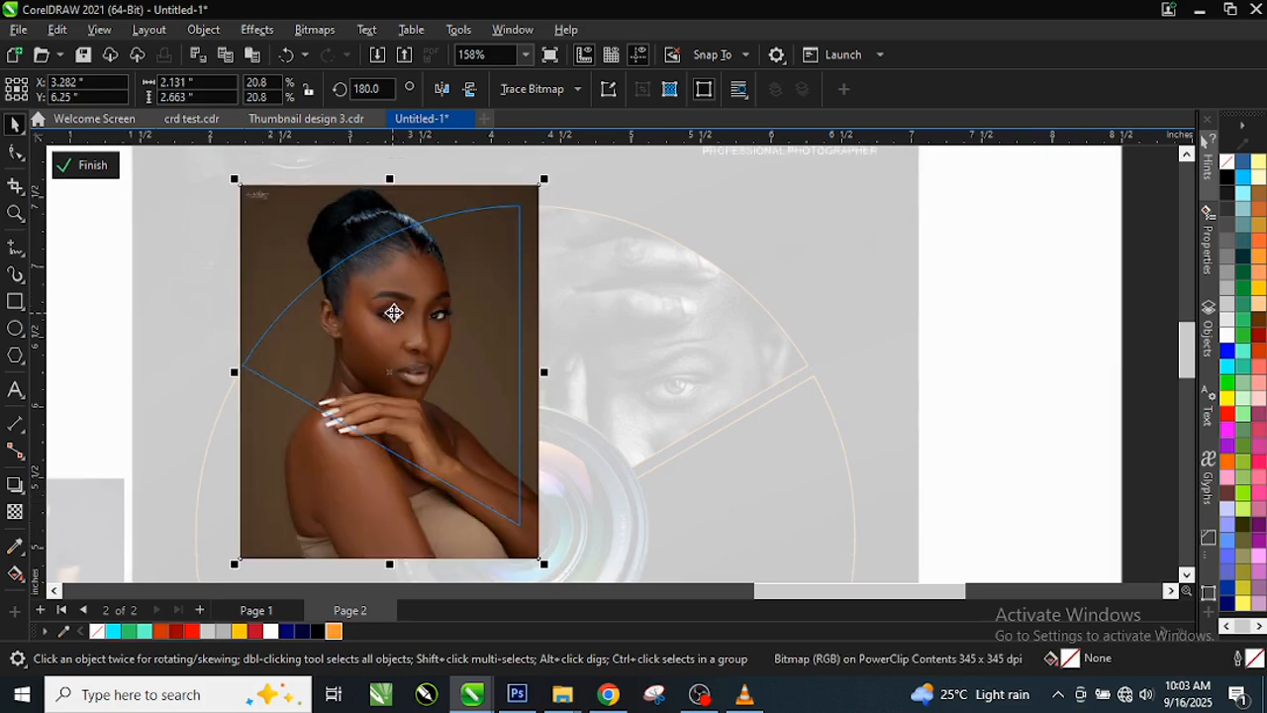
{"action": "left_click", "coordinate": [97, 166]}
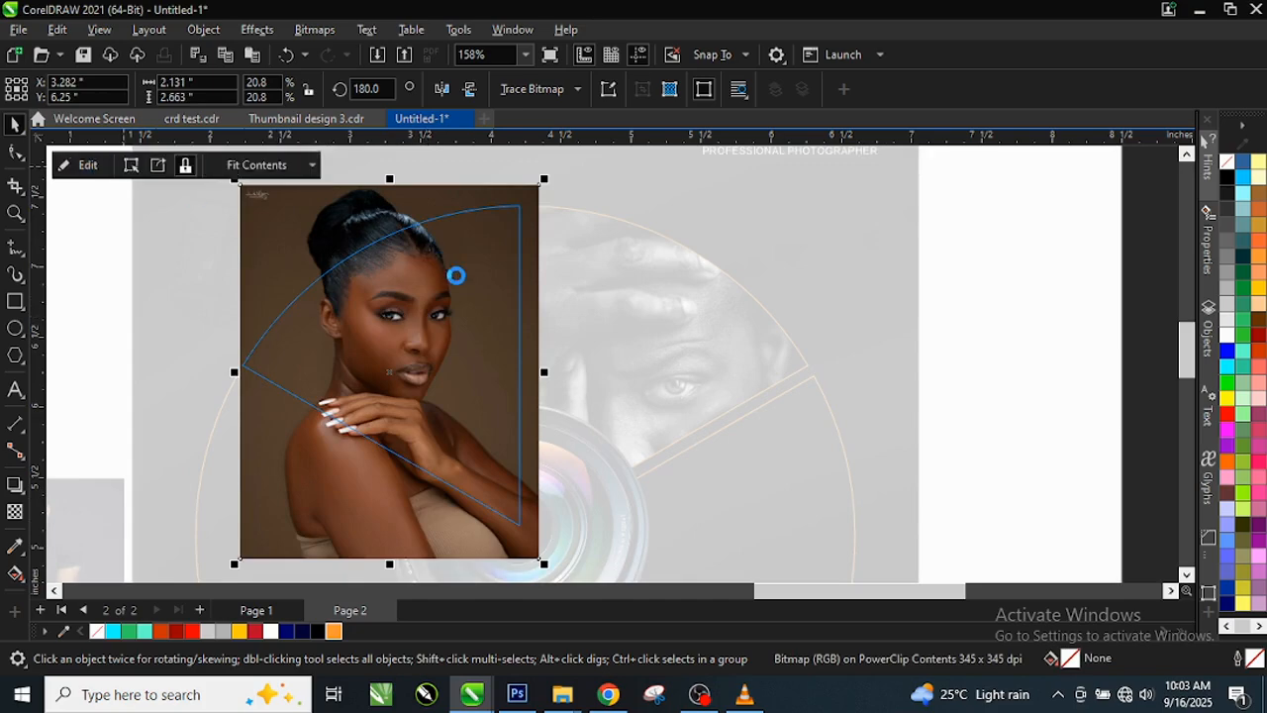
Step: PowerClip the photo of the seated man in the dark T-shirt inside the circle's middle-left segment
{"action": "scroll", "coordinate": [478, 327], "scroll_direction": "down", "scroll_amount": 2}
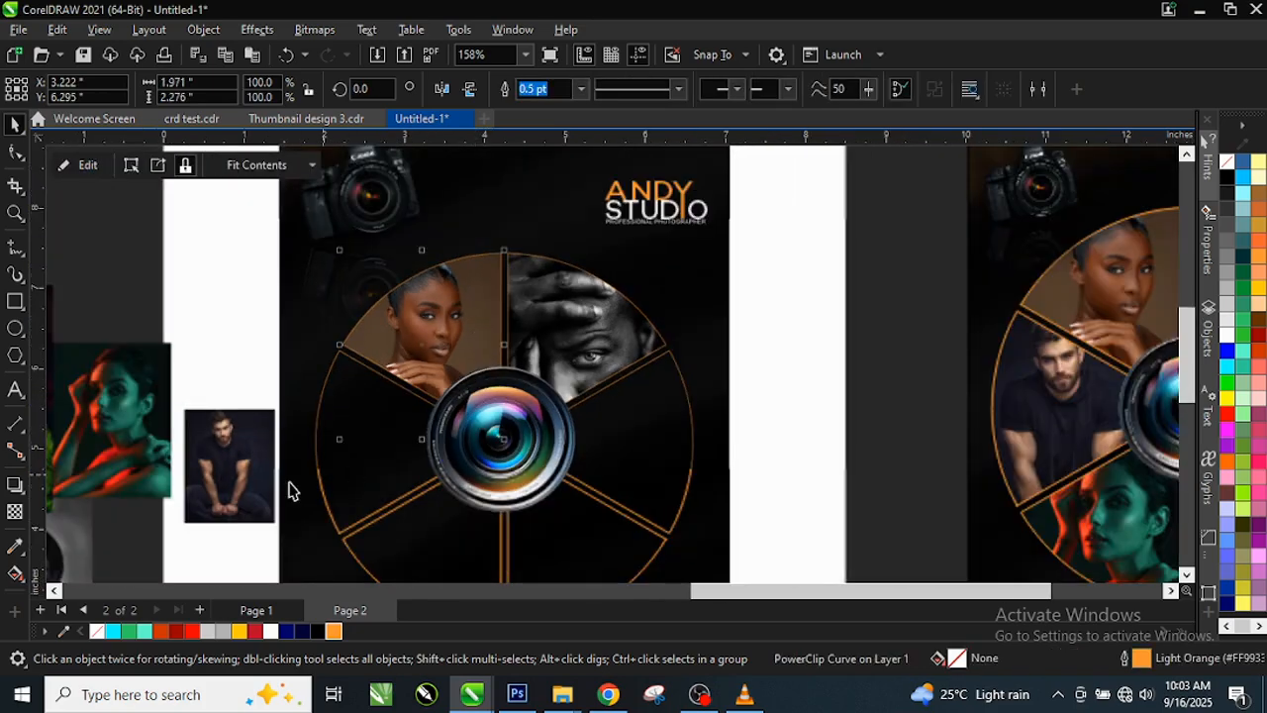
{"action": "left_click", "coordinate": [250, 475]}
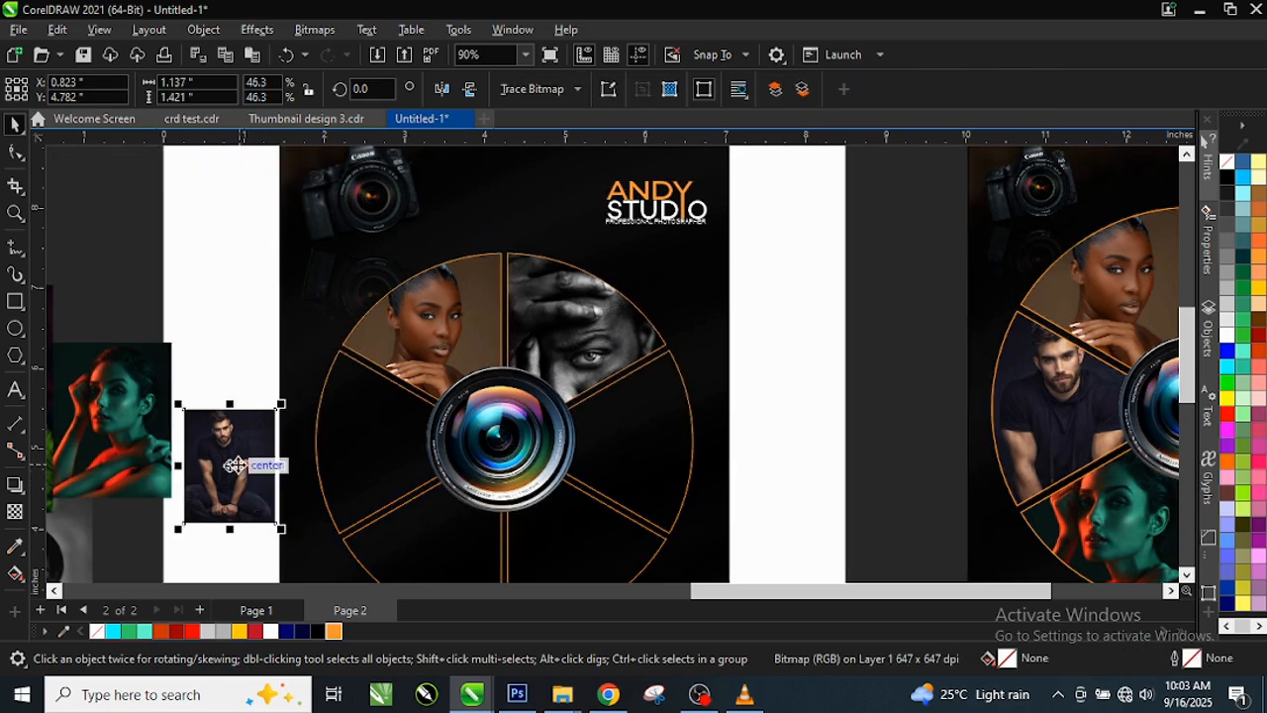
{"action": "right_click", "coordinate": [233, 460]}
{"action": "left_click", "coordinate": [318, 394]}
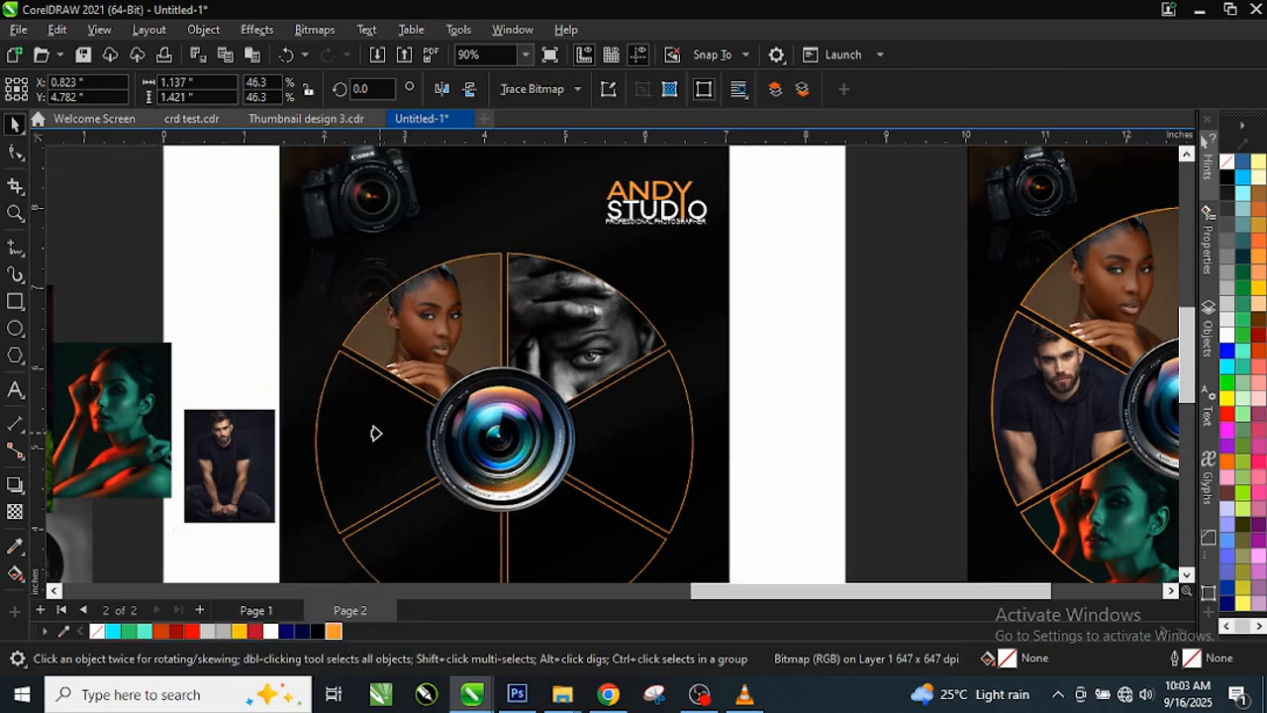
{"action": "left_click", "coordinate": [373, 448]}
Step: Edit the middle-left segment's PowerClip contents, repositioning and enlarging the man's photo to about 2.14 × 2.67 inches, and finish editing
{"action": "scroll", "coordinate": [373, 448], "scroll_direction": "up", "scroll_amount": 2}
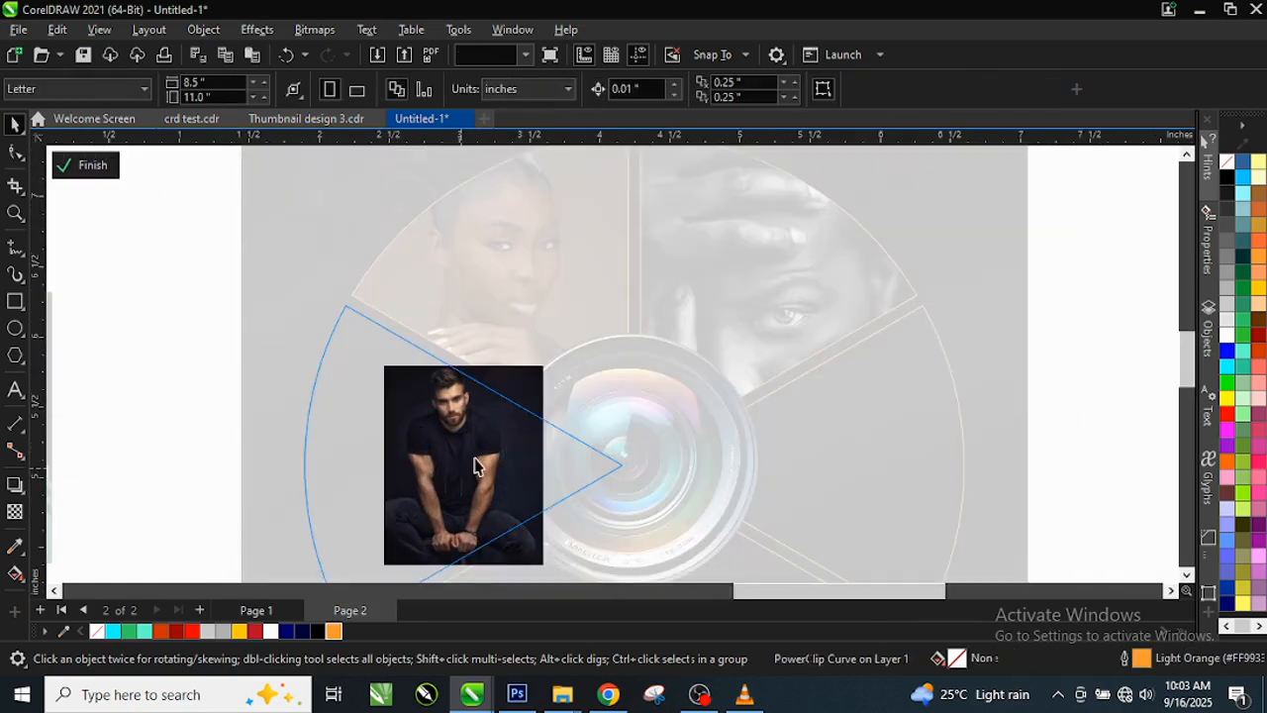
{"action": "left_click_drag", "start_coordinate": [476, 455], "coordinate": [384, 465]}
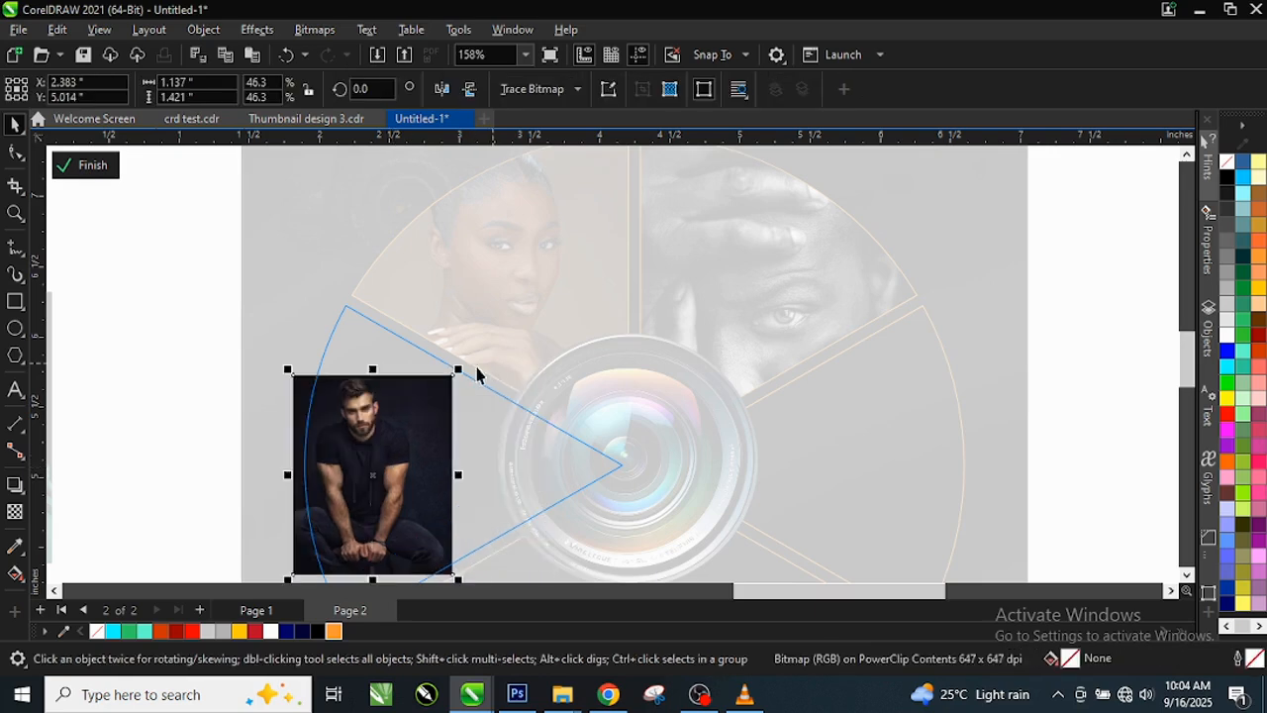
{"action": "left_click_drag", "start_coordinate": [458, 375], "coordinate": [505, 307]}
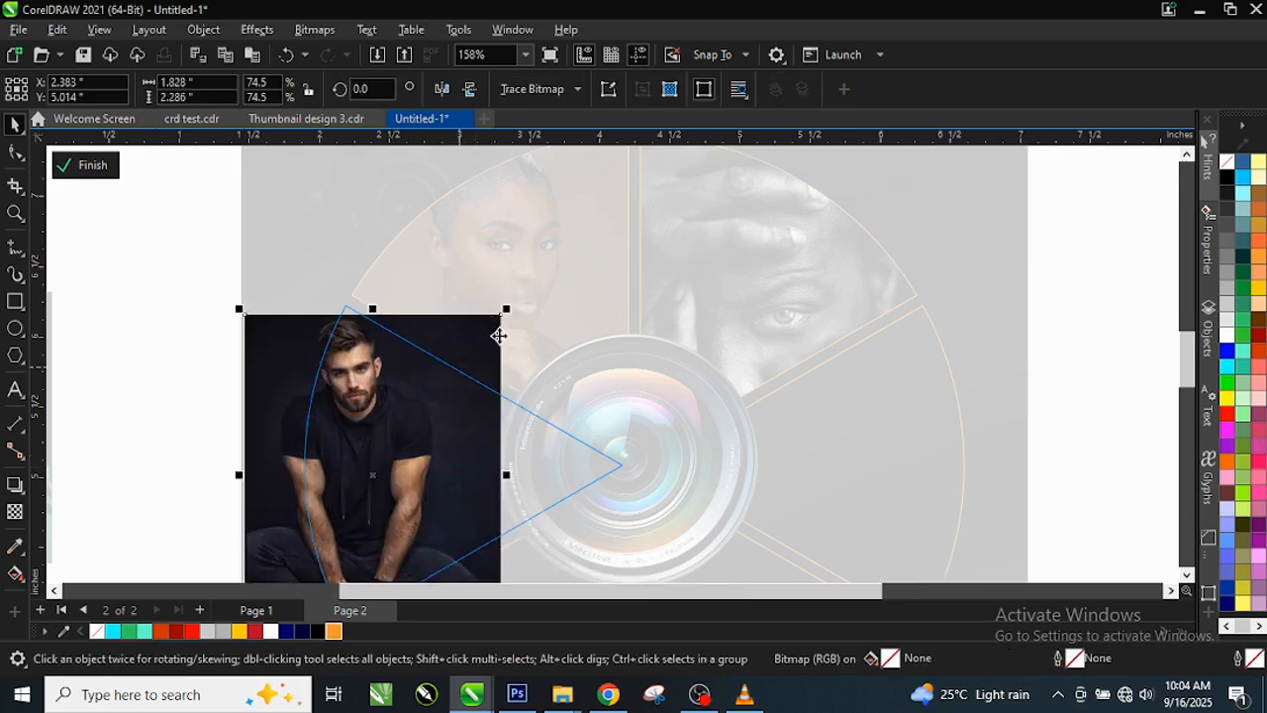
{"action": "scroll", "coordinate": [425, 450], "scroll_direction": "down", "scroll_amount": 1}
{"action": "left_click_drag", "start_coordinate": [507, 315], "coordinate": [518, 302]}
{"action": "left_click_drag", "start_coordinate": [406, 429], "coordinate": [439, 419]}
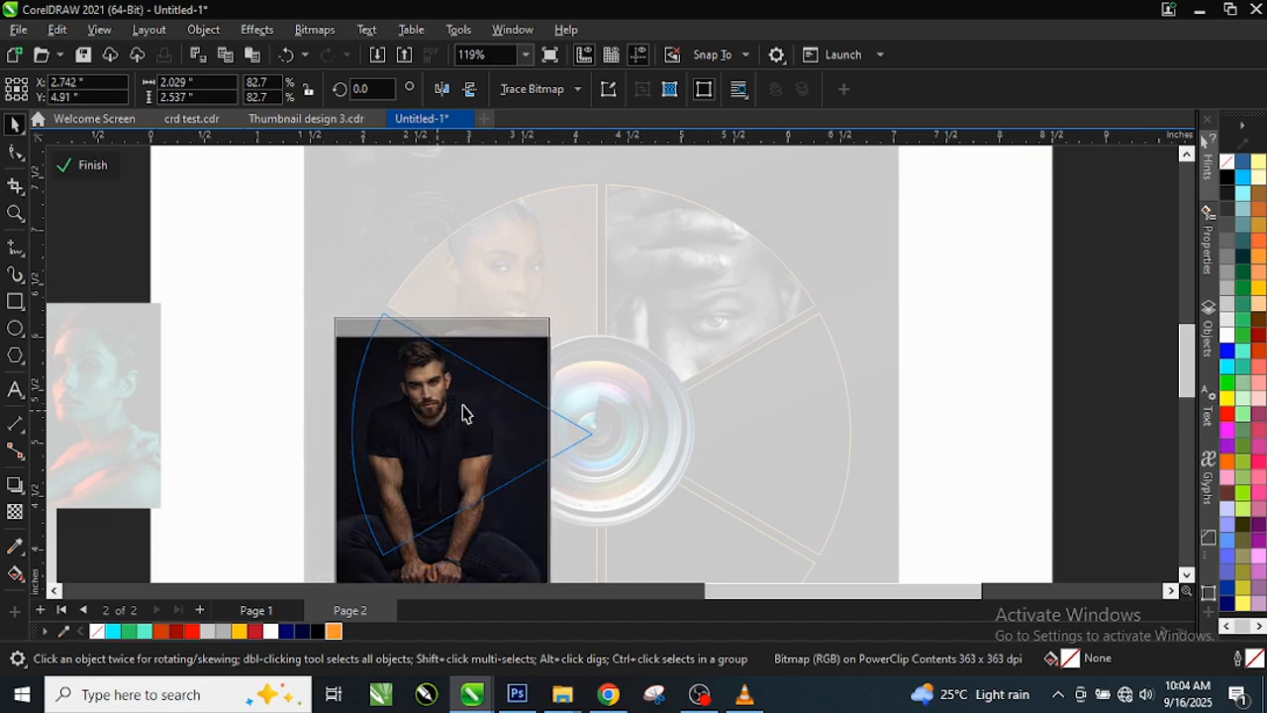
{"action": "left_click_drag", "start_coordinate": [557, 320], "coordinate": [560, 306]}
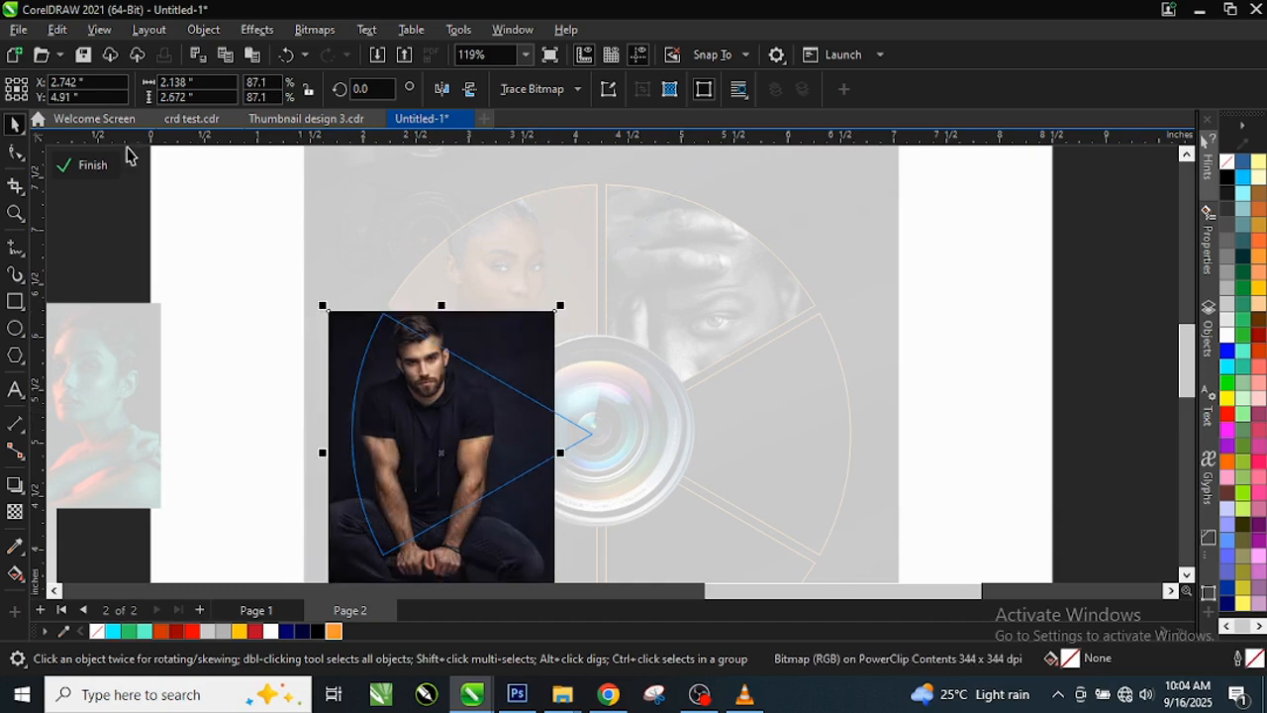
{"action": "left_click", "coordinate": [90, 164]}
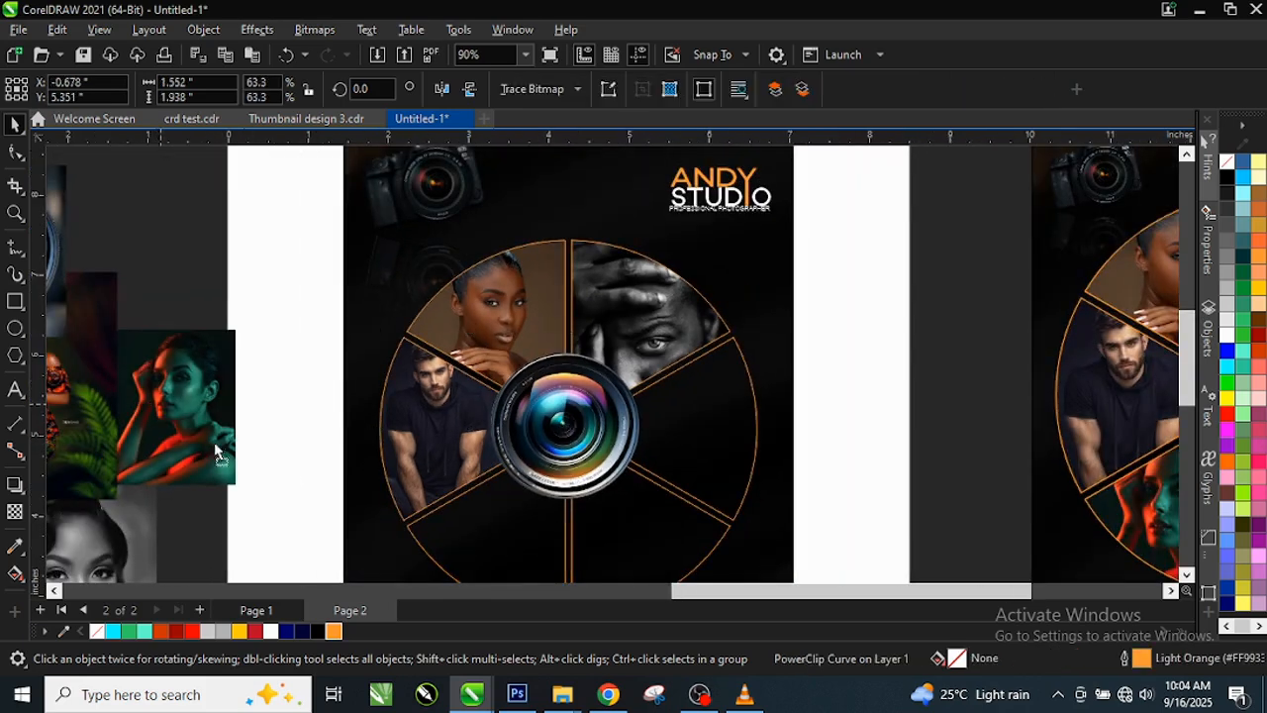
{"action": "left_click_drag", "start_coordinate": [215, 438], "coordinate": [346, 486]}
{"action": "right_click", "coordinate": [347, 486]}
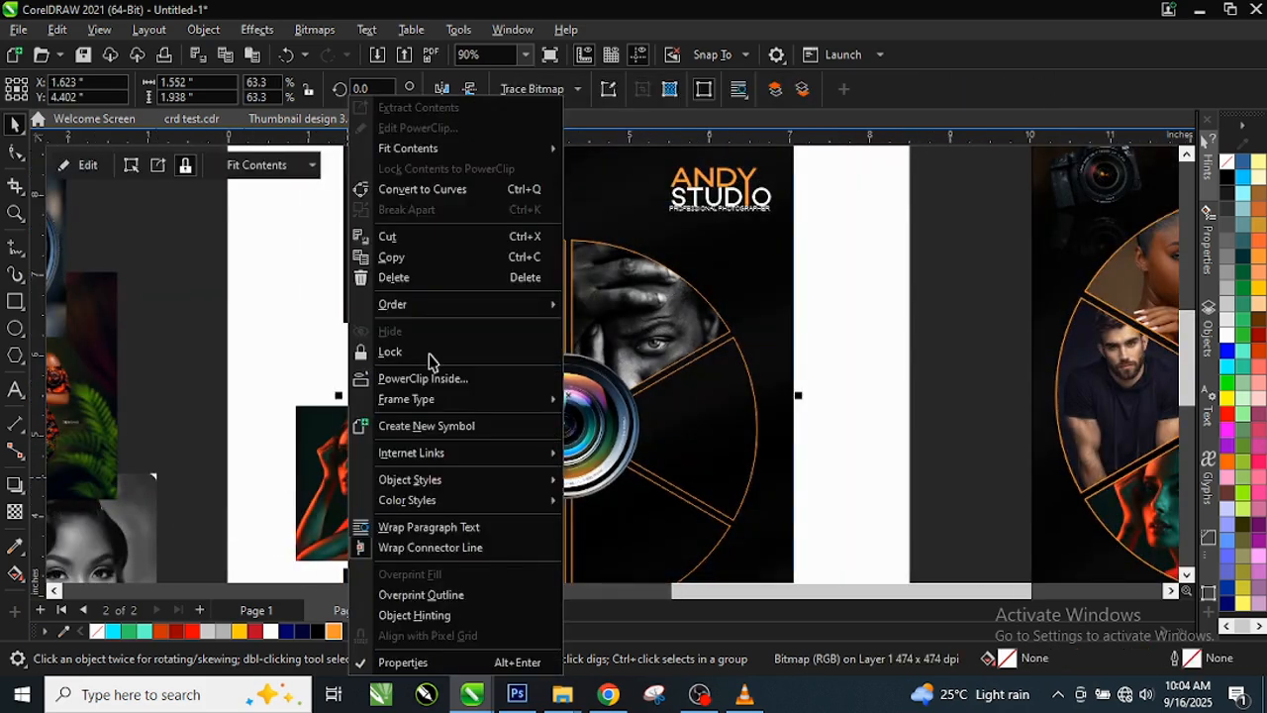
{"action": "left_click", "coordinate": [433, 380]}
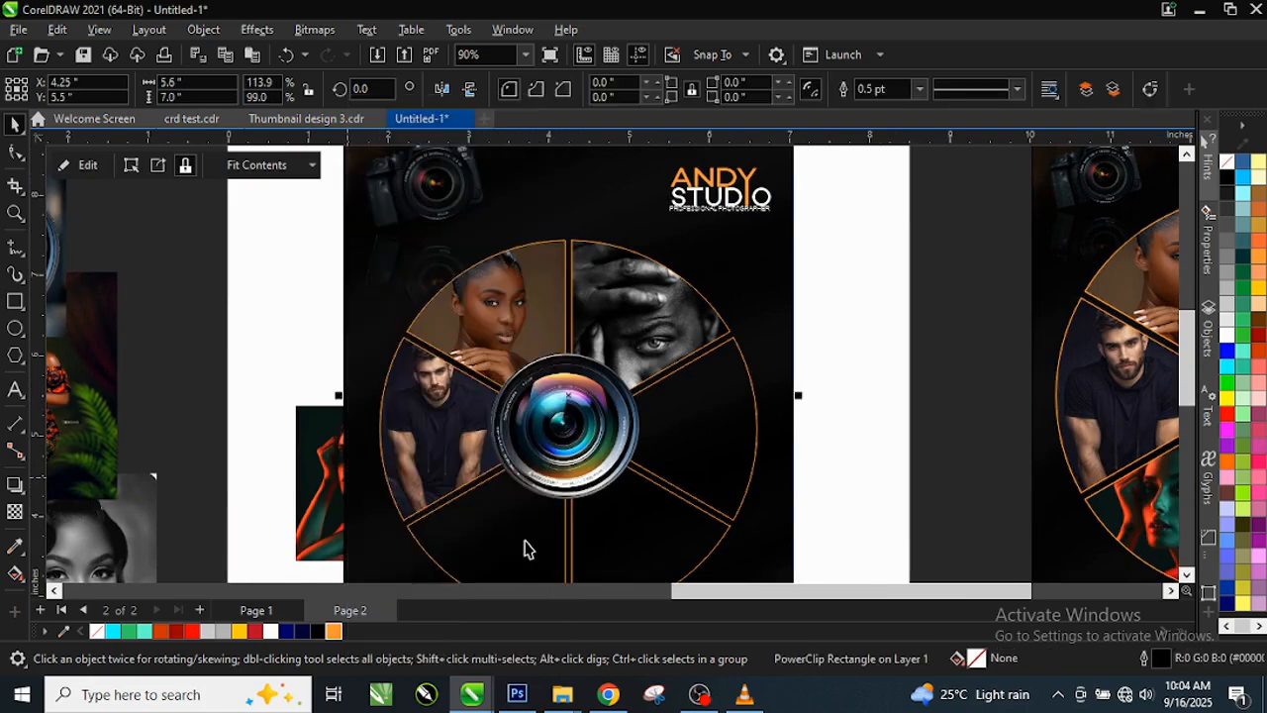
{"action": "left_click", "coordinate": [517, 525]}
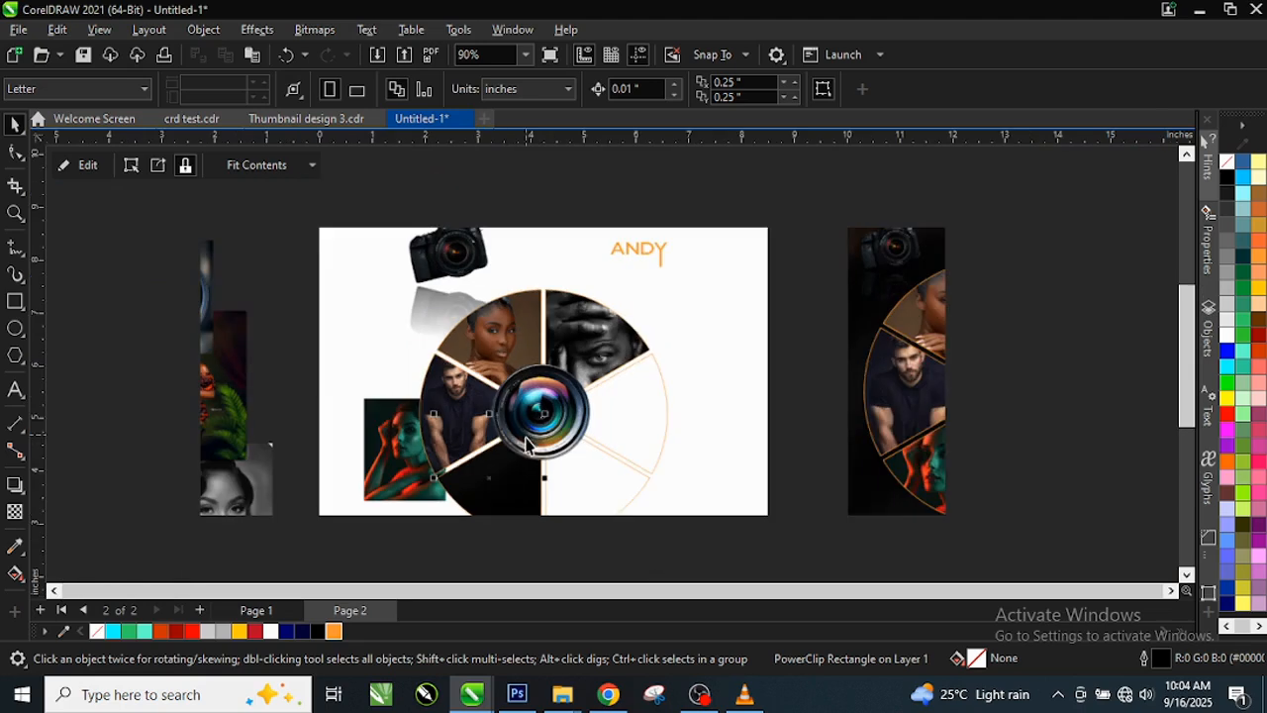
{"action": "left_click", "coordinate": [550, 481]}
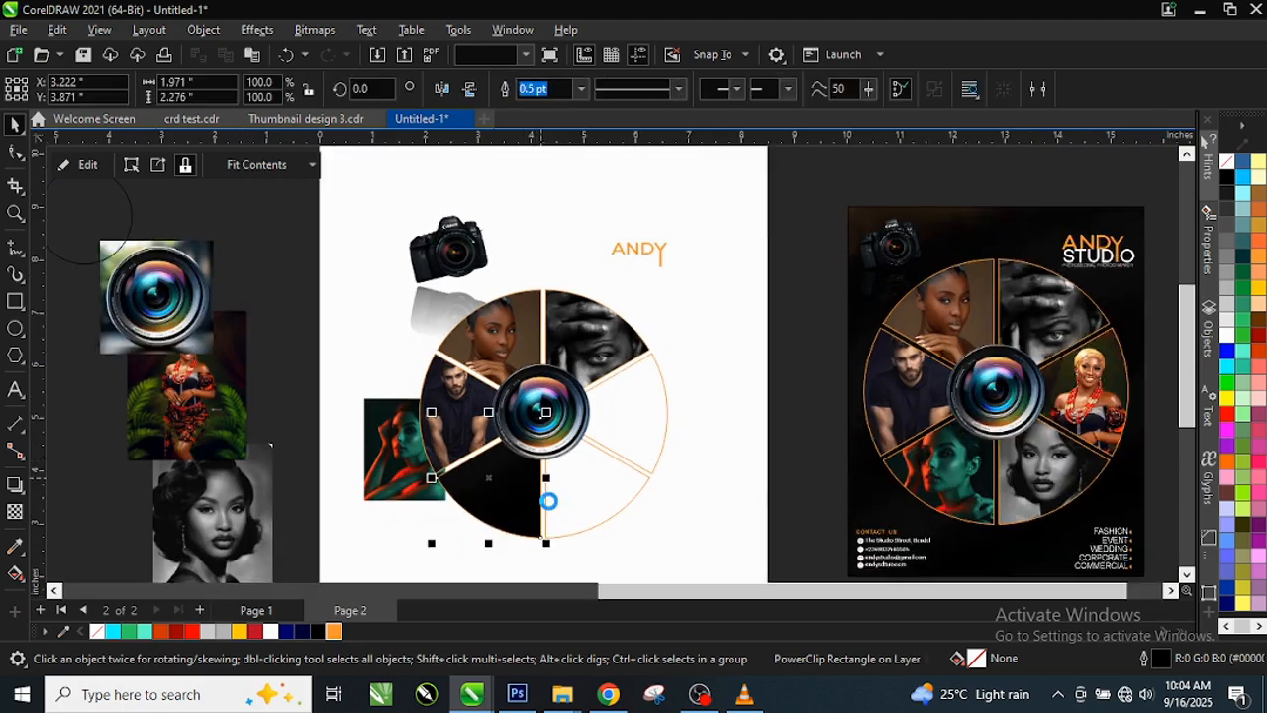
Step: PowerClip the red-and-green-lit photo of the woman inside the circle's lower-left segment
{"action": "left_click", "coordinate": [315, 426]}
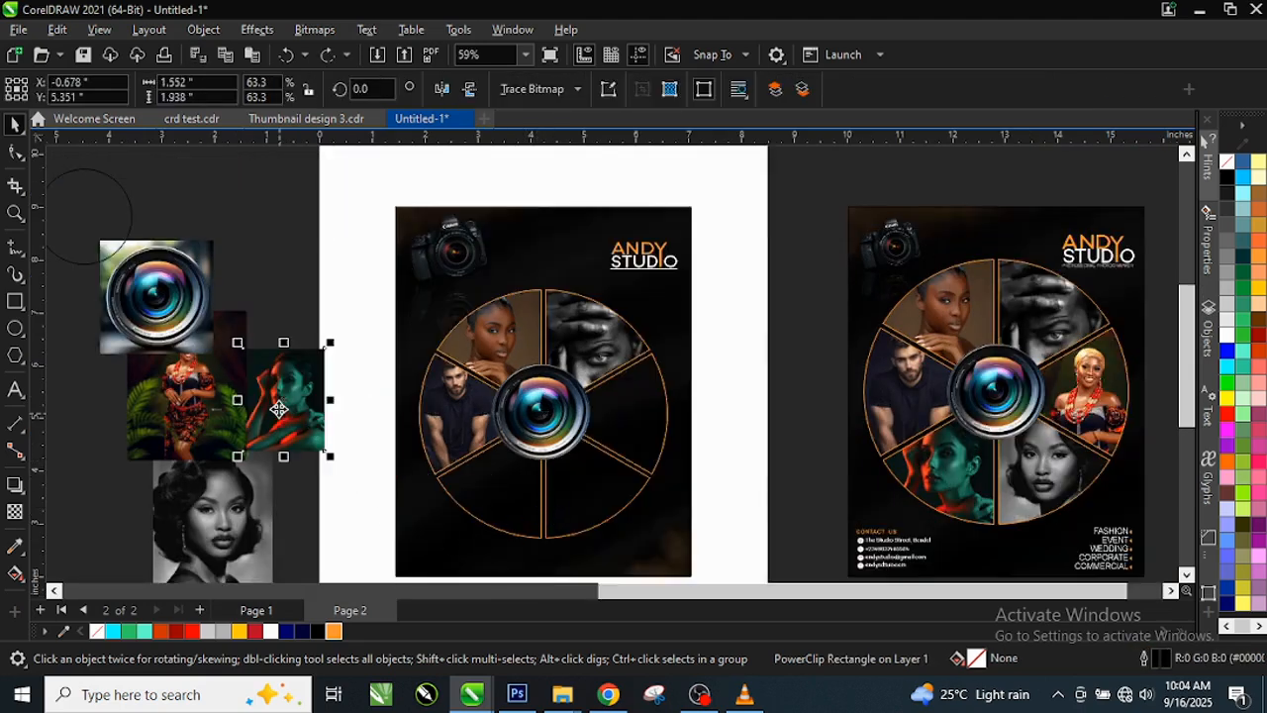
{"action": "right_click", "coordinate": [280, 408]}
{"action": "left_click", "coordinate": [354, 392]}
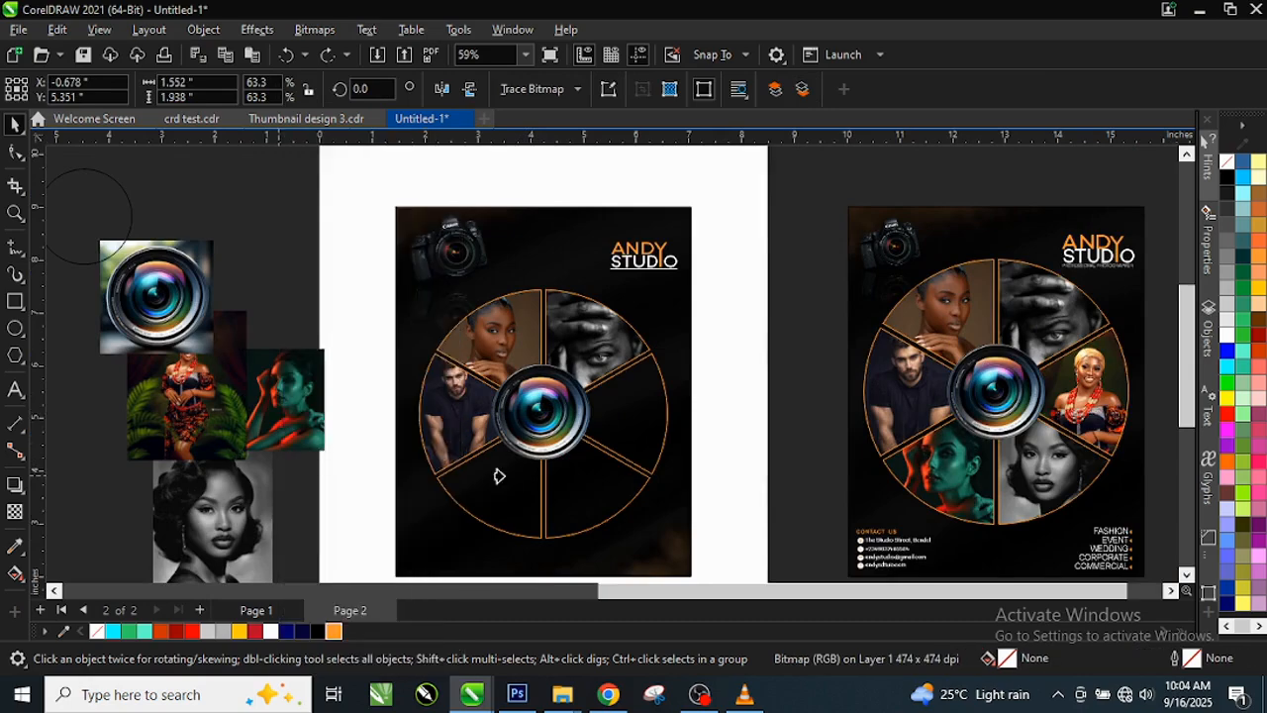
{"action": "left_click", "coordinate": [502, 482]}
Step: Edit the lower-left segment's PowerClip contents, enlarging the woman's photo to about 1.98 × 2.47 inches, moving it down, and finish editing
{"action": "scroll", "coordinate": [518, 486], "scroll_direction": "up", "scroll_amount": 2}
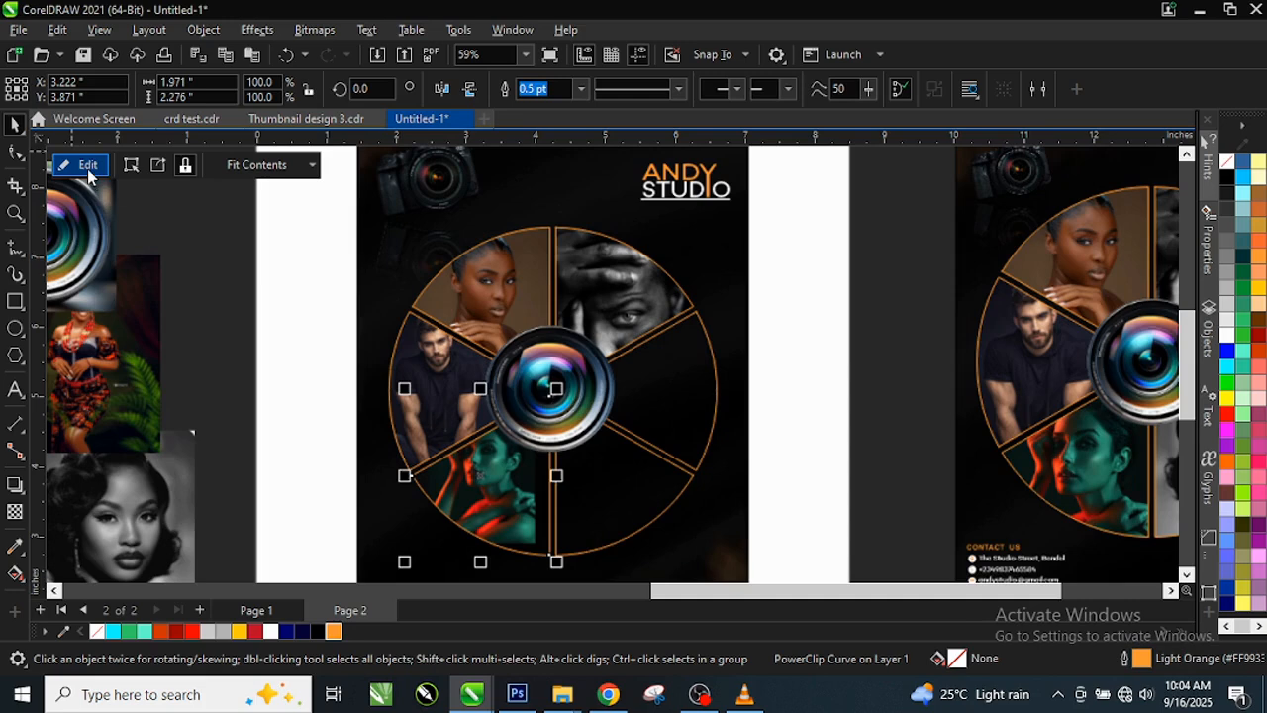
{"action": "left_click", "coordinate": [83, 165]}
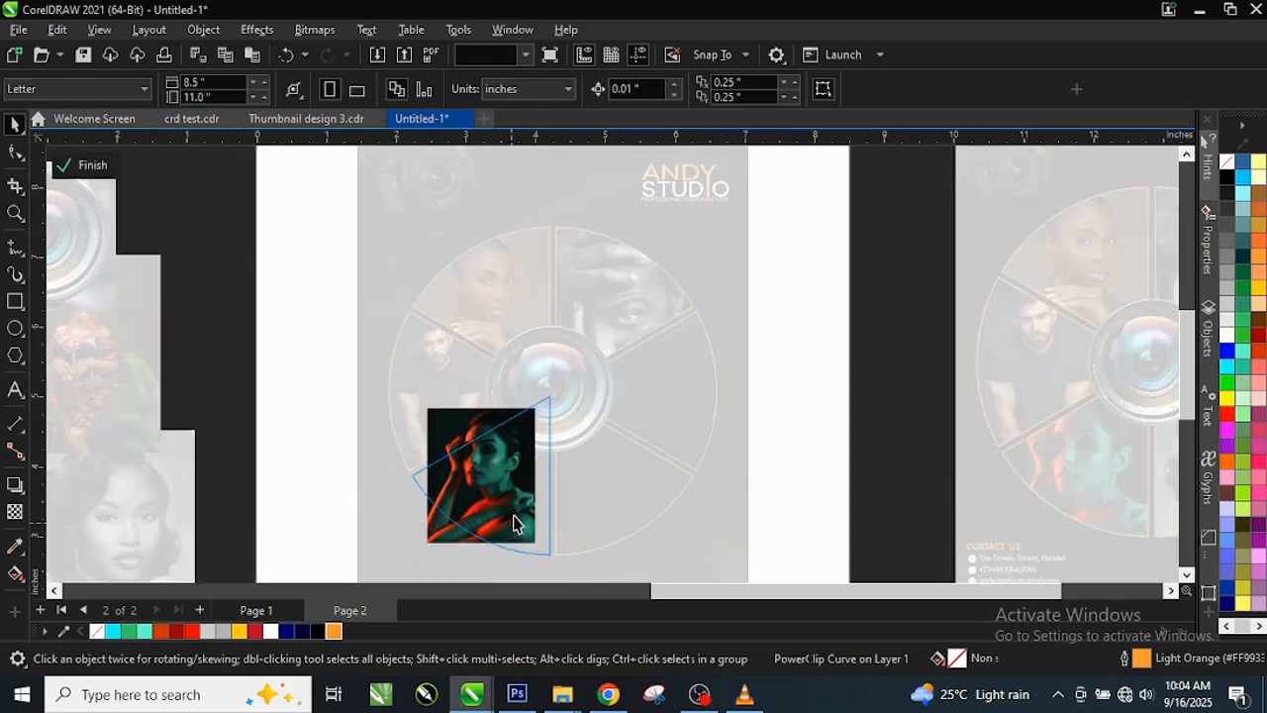
{"action": "left_click", "coordinate": [510, 530]}
{"action": "left_click_drag", "start_coordinate": [543, 560], "coordinate": [572, 582]}
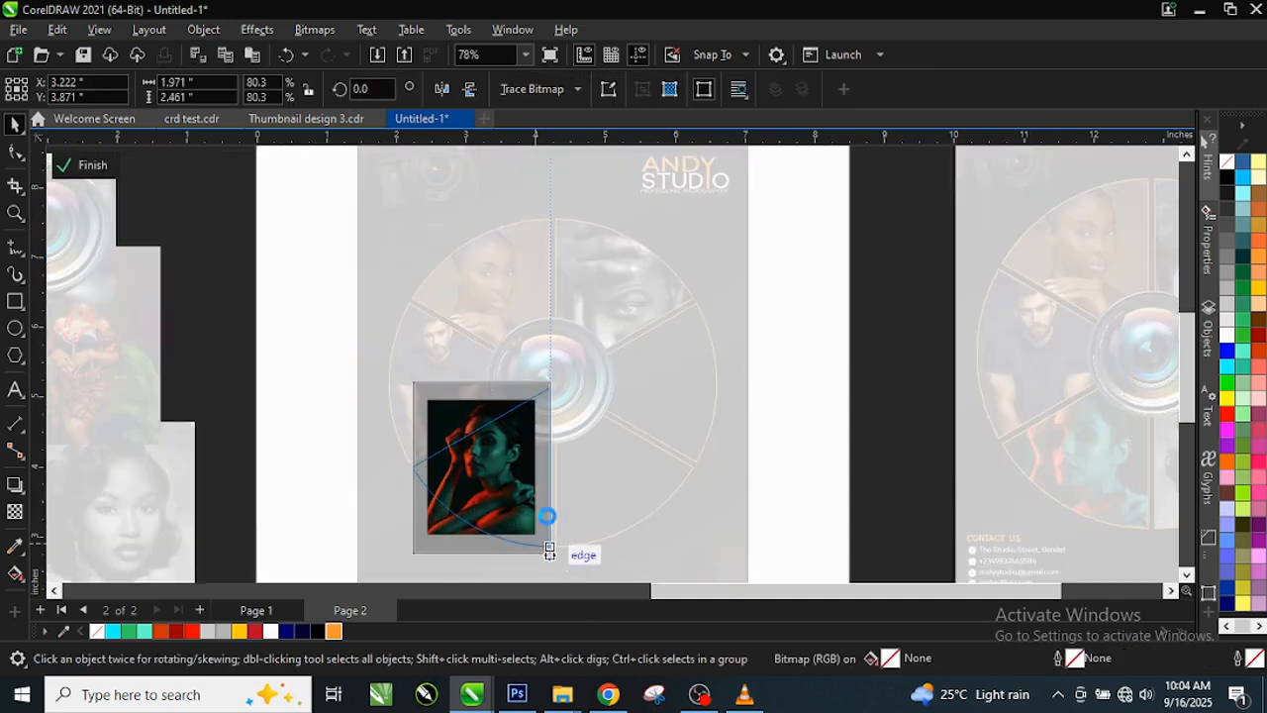
{"action": "scroll", "coordinate": [545, 466], "scroll_direction": "up", "scroll_amount": 1}
{"action": "left_click_drag", "start_coordinate": [483, 441], "coordinate": [492, 486]}
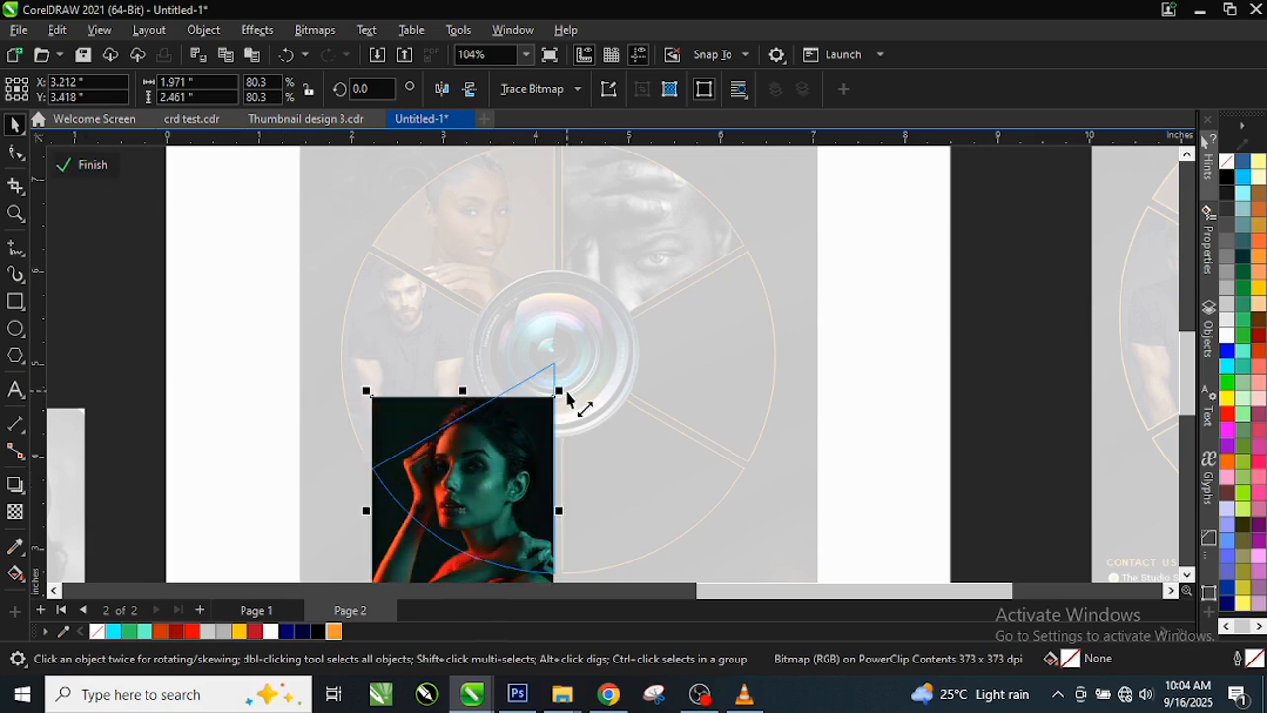
{"action": "left_click_drag", "start_coordinate": [569, 394], "coordinate": [570, 391]}
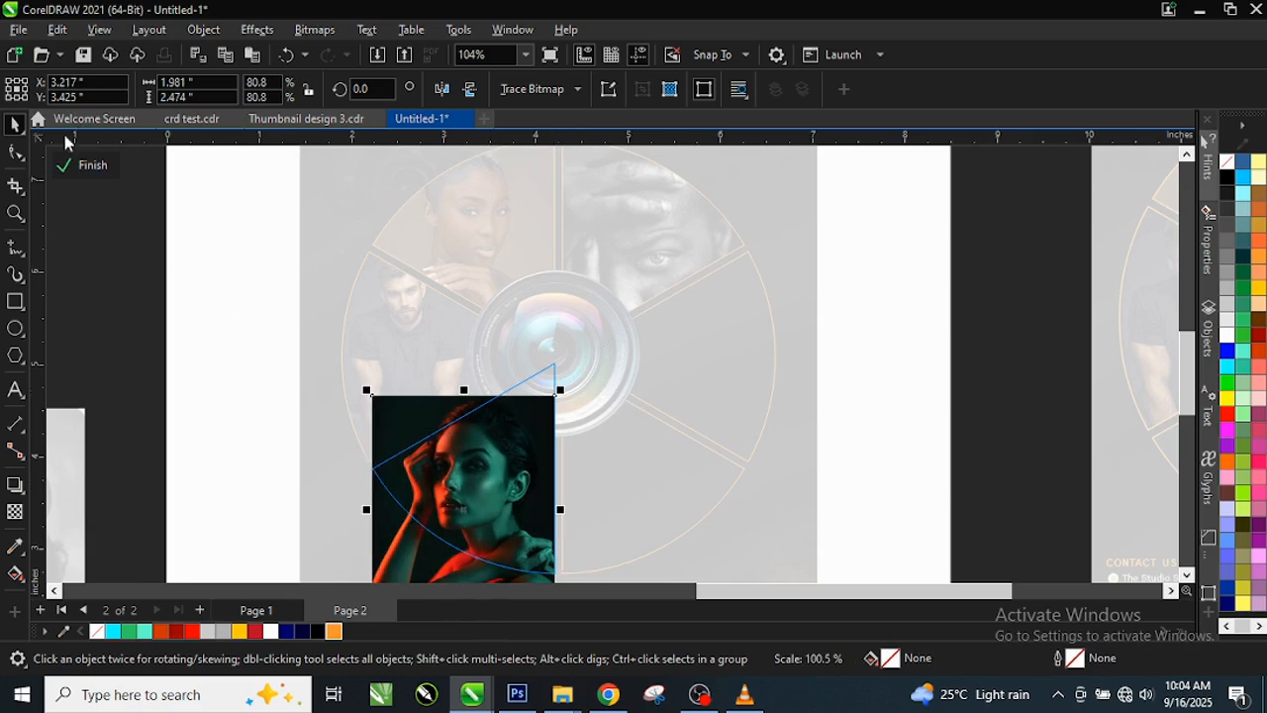
{"action": "left_click", "coordinate": [87, 165]}
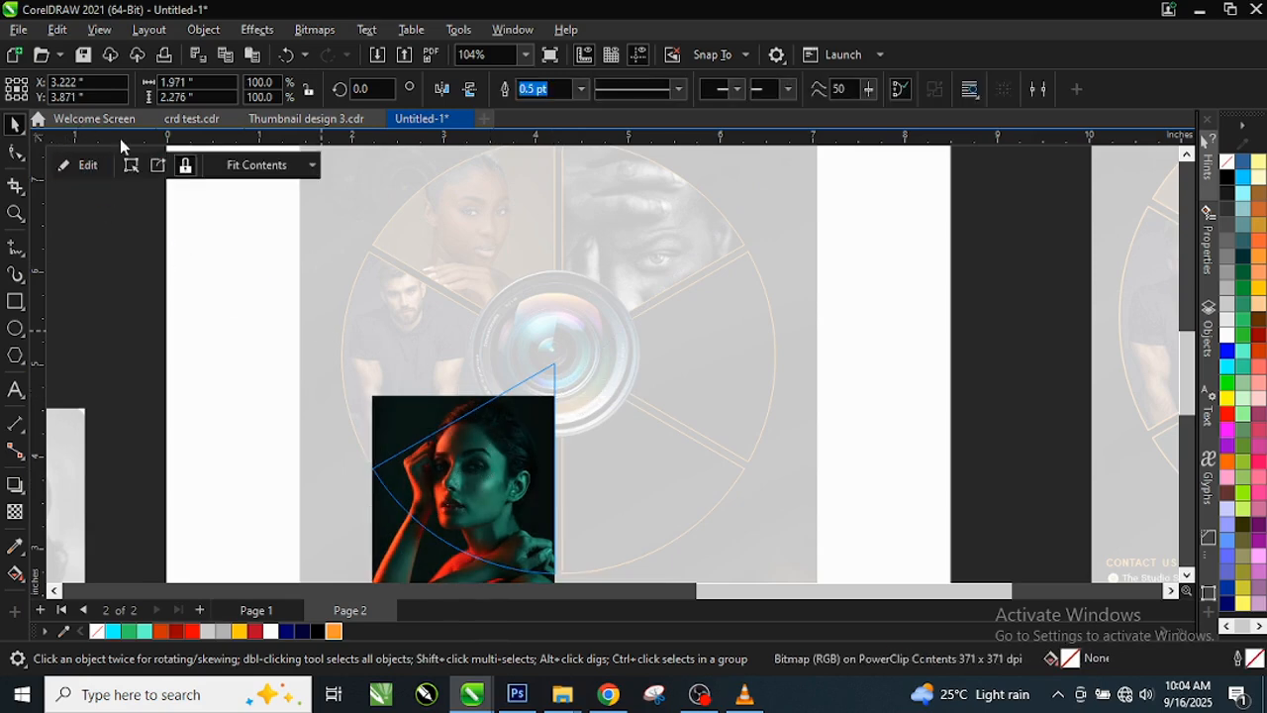
Step: Move the black-and-white portrait of the woman to the flyer's right side and PowerClip it inside the circle's lower-right segment
{"action": "scroll", "coordinate": [529, 521], "scroll_direction": "up", "scroll_amount": 1}
{"action": "scroll", "coordinate": [422, 414], "scroll_direction": "down", "scroll_amount": 2}
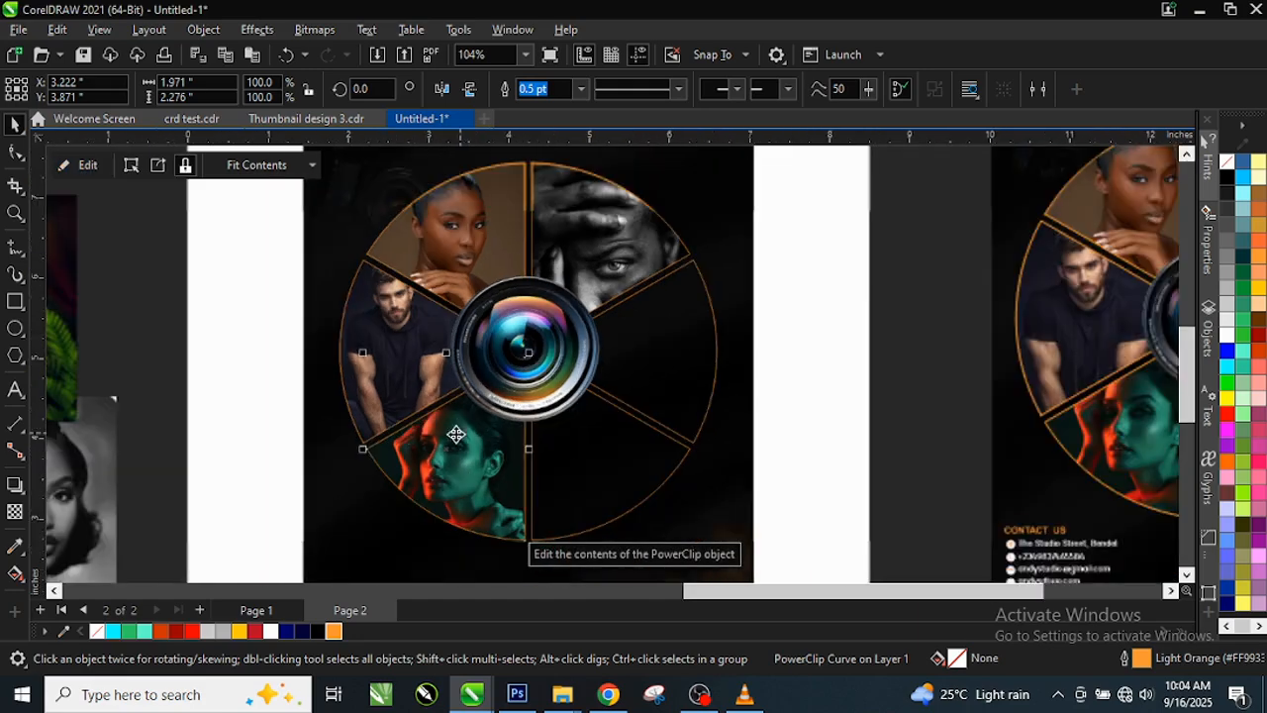
{"action": "scroll", "coordinate": [450, 432], "scroll_direction": "down", "scroll_amount": 2}
{"action": "left_click", "coordinate": [190, 335]}
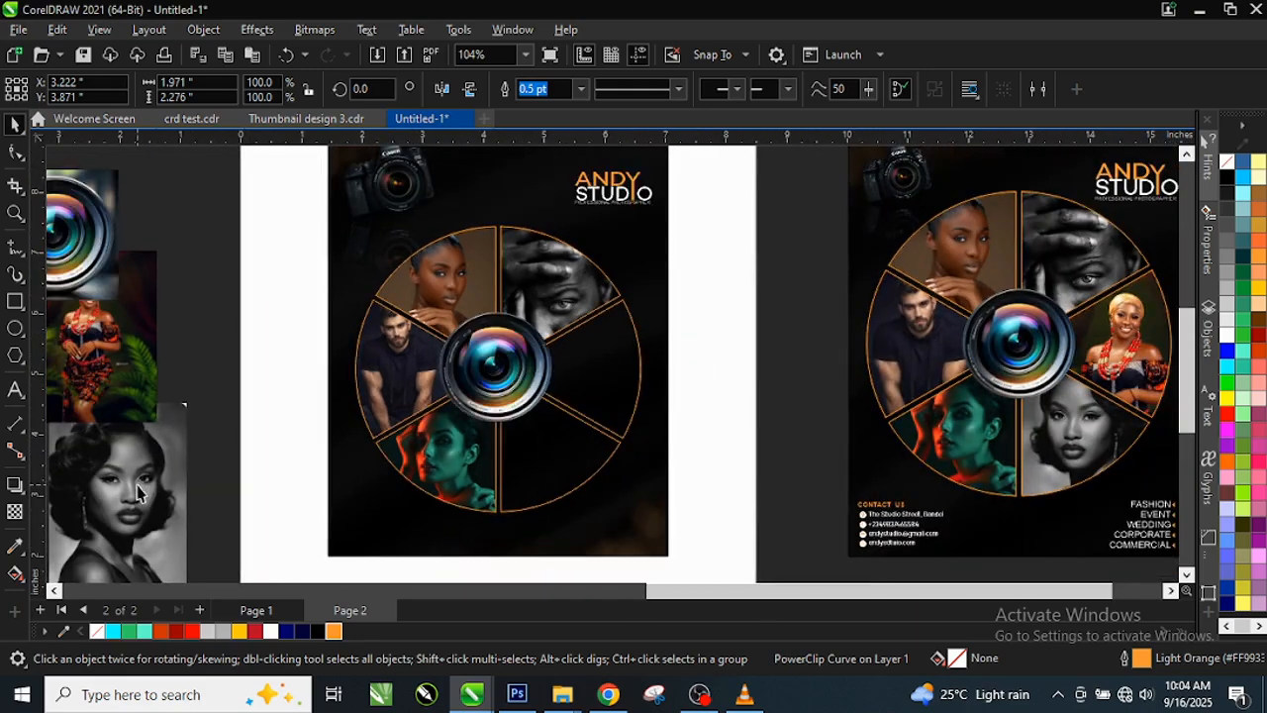
{"action": "left_click_drag", "start_coordinate": [133, 489], "coordinate": [742, 417]}
{"action": "right_click", "coordinate": [740, 416]}
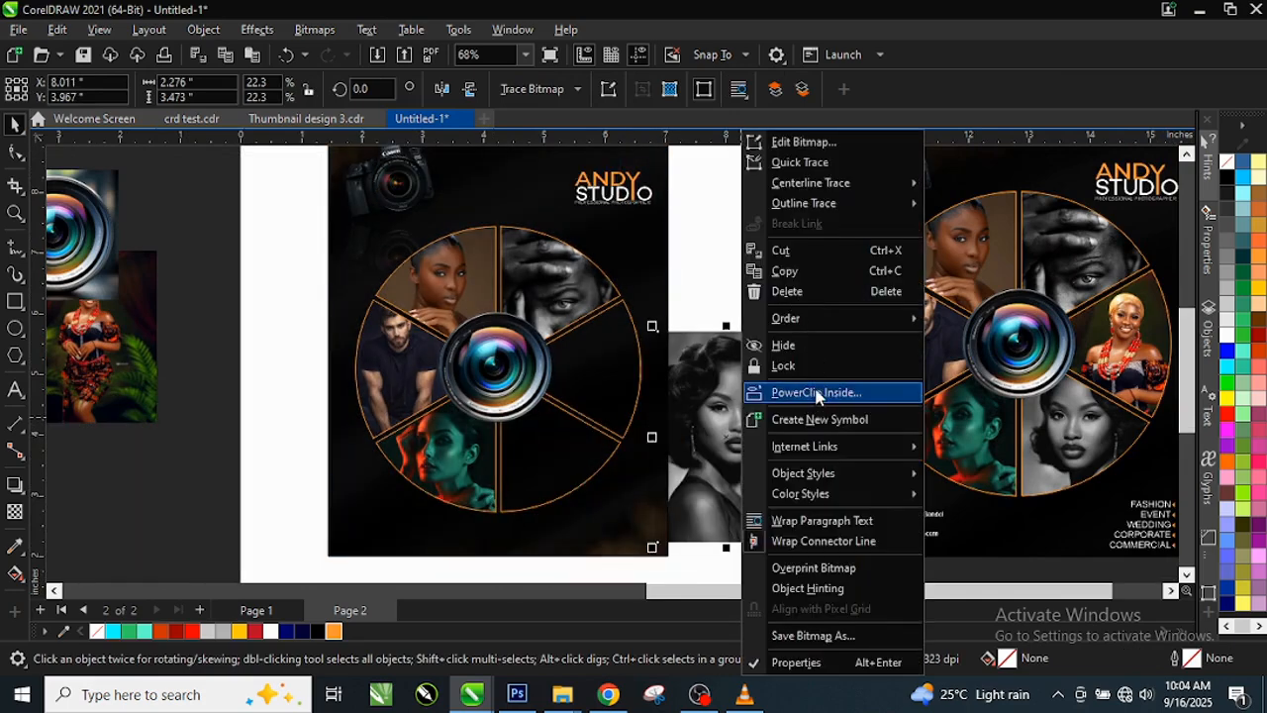
{"action": "left_click", "coordinate": [871, 394]}
{"action": "left_click", "coordinate": [546, 457]}
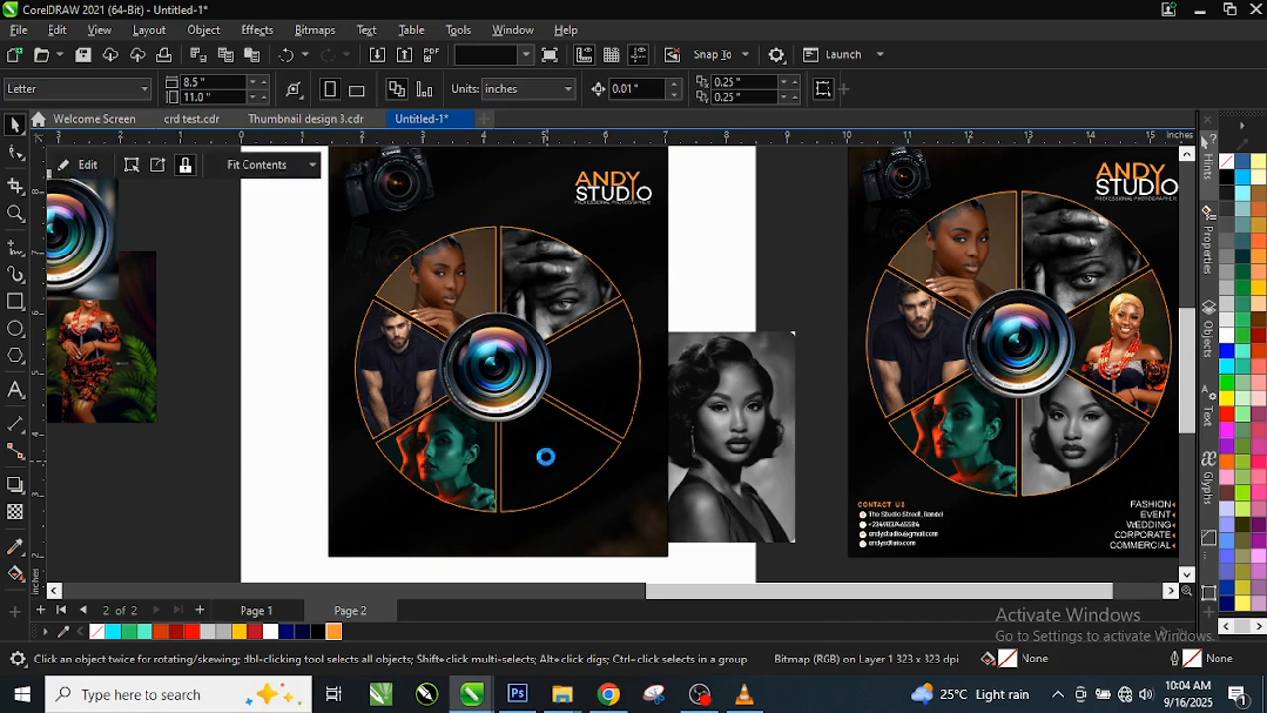
Step: Edit the lower-right segment's PowerClip contents, mirroring the woman's portrait horizontally, scaling it to about 2.07 × 3.15 inches, repositioning it, and finish editing
{"action": "left_click", "coordinate": [64, 166]}
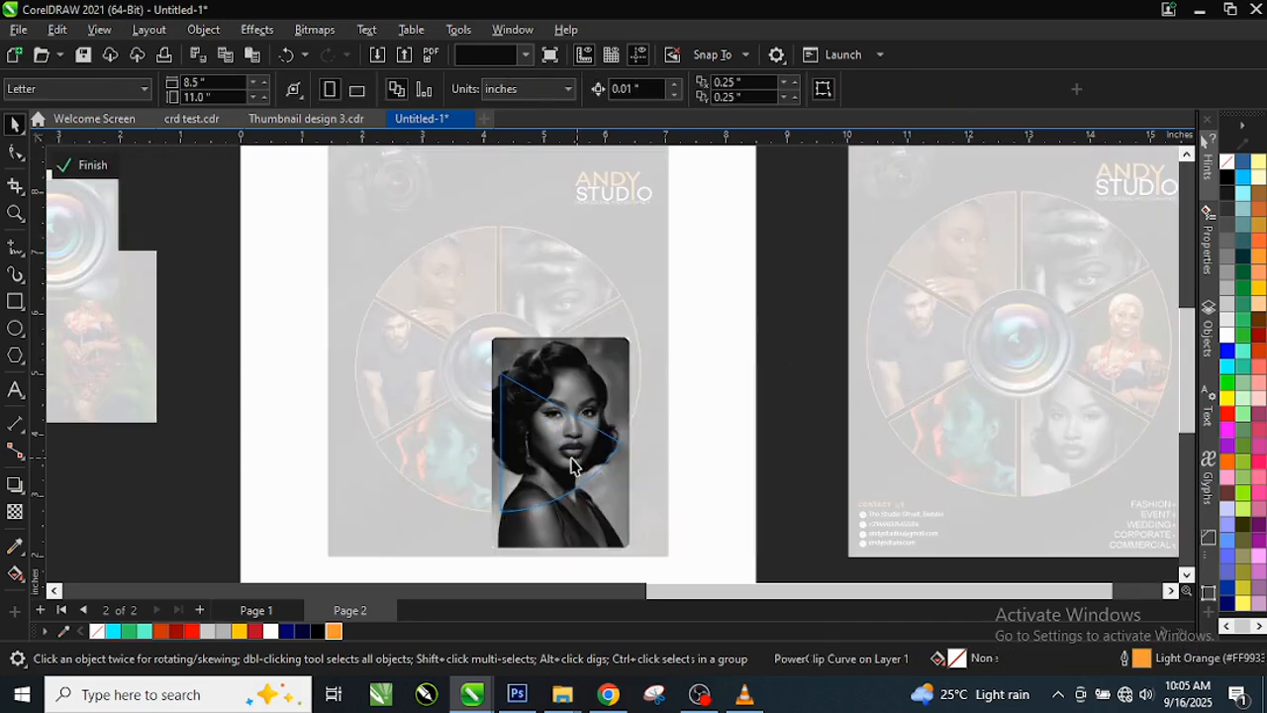
{"action": "left_click", "coordinate": [572, 465]}
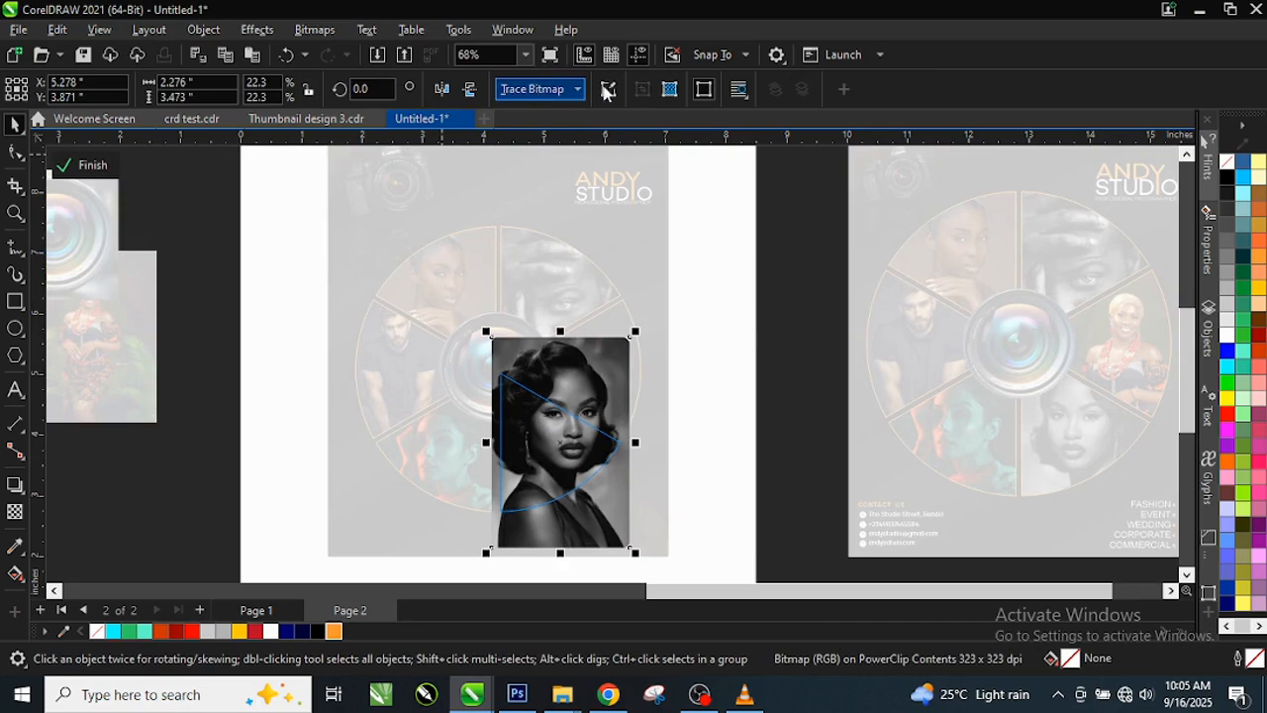
{"action": "scroll", "coordinate": [604, 451], "scroll_direction": "up", "scroll_amount": 1}
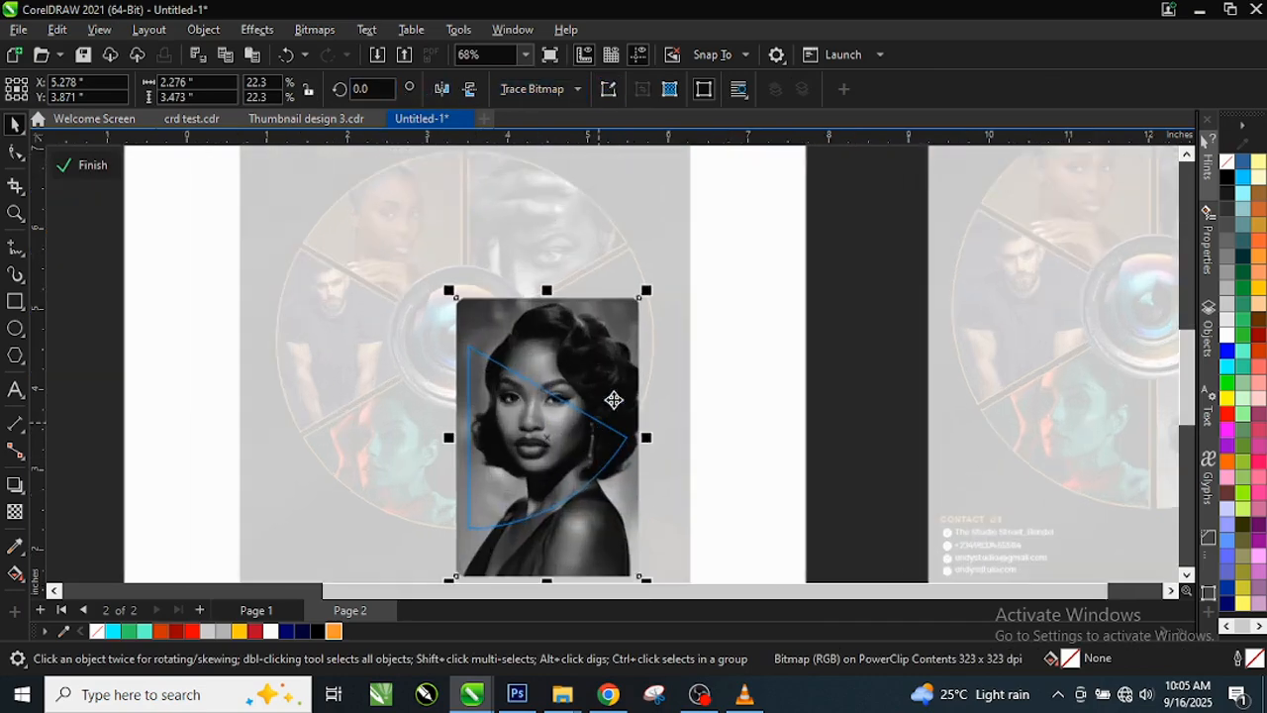
{"action": "left_click_drag", "start_coordinate": [646, 291], "coordinate": [633, 337]}
{"action": "scroll", "coordinate": [526, 445], "scroll_direction": "up", "scroll_amount": 1}
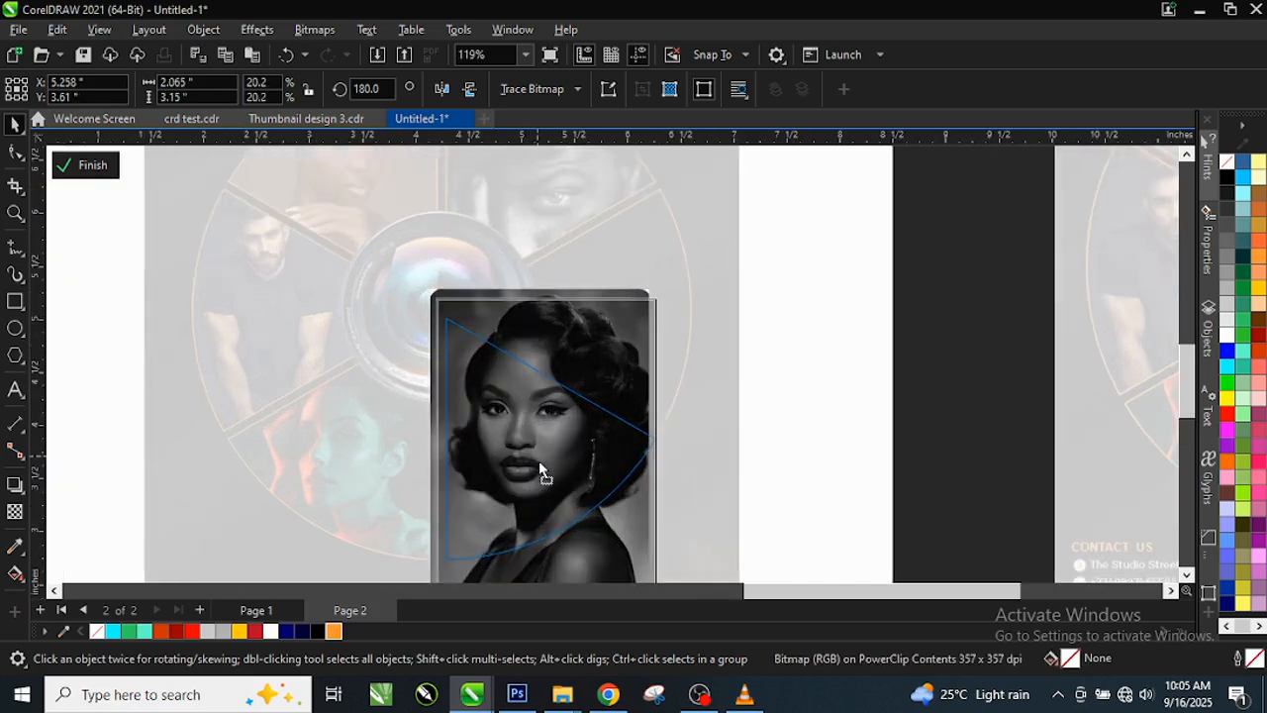
{"action": "left_click_drag", "start_coordinate": [539, 460], "coordinate": [532, 468]}
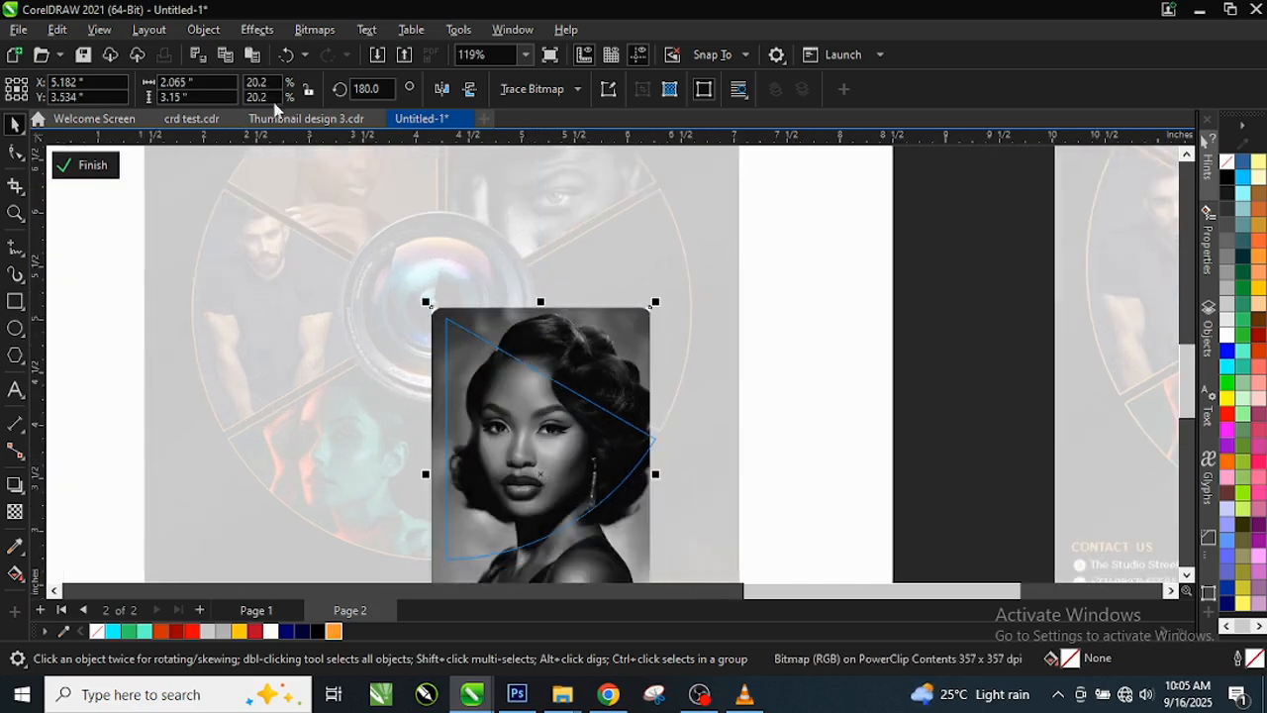
{"action": "left_click", "coordinate": [90, 164]}
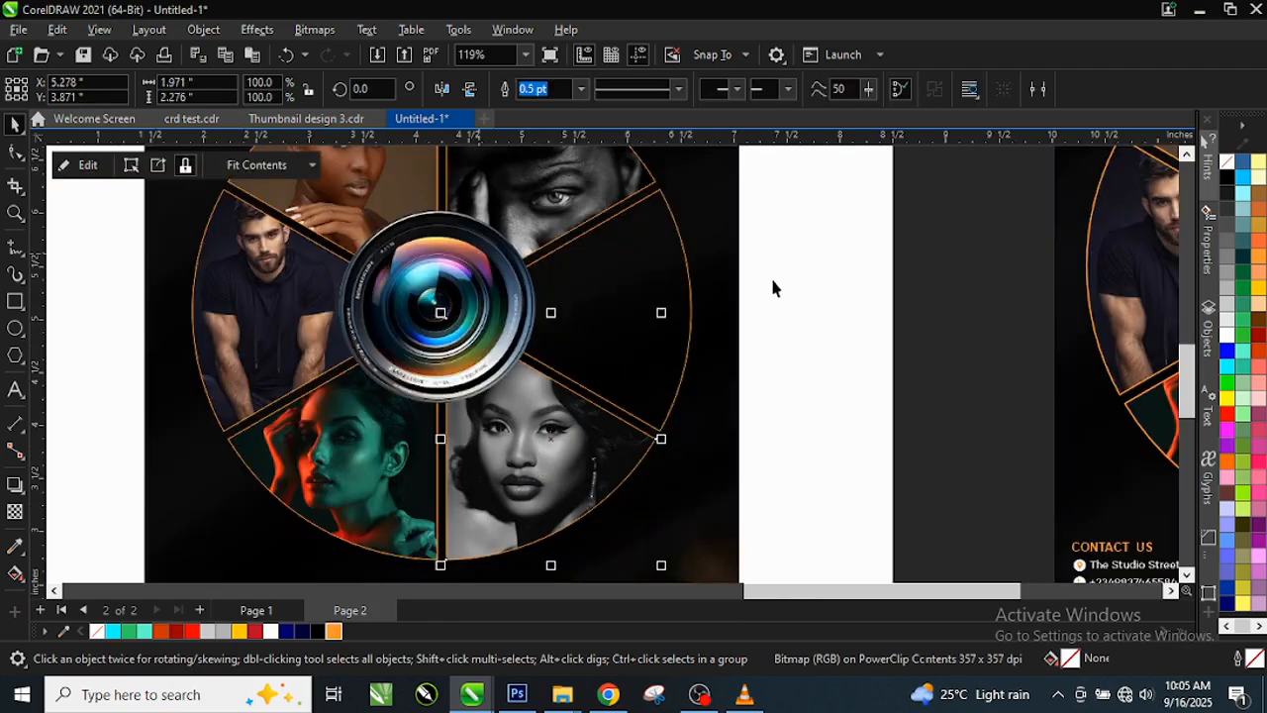
{"action": "left_click", "coordinate": [774, 287]}
Step: Move the photo of the blonde woman in red beads to the flyer's right side and PowerClip it inside the circle's middle-right segment
{"action": "scroll", "coordinate": [657, 350], "scroll_direction": "down", "scroll_amount": 2}
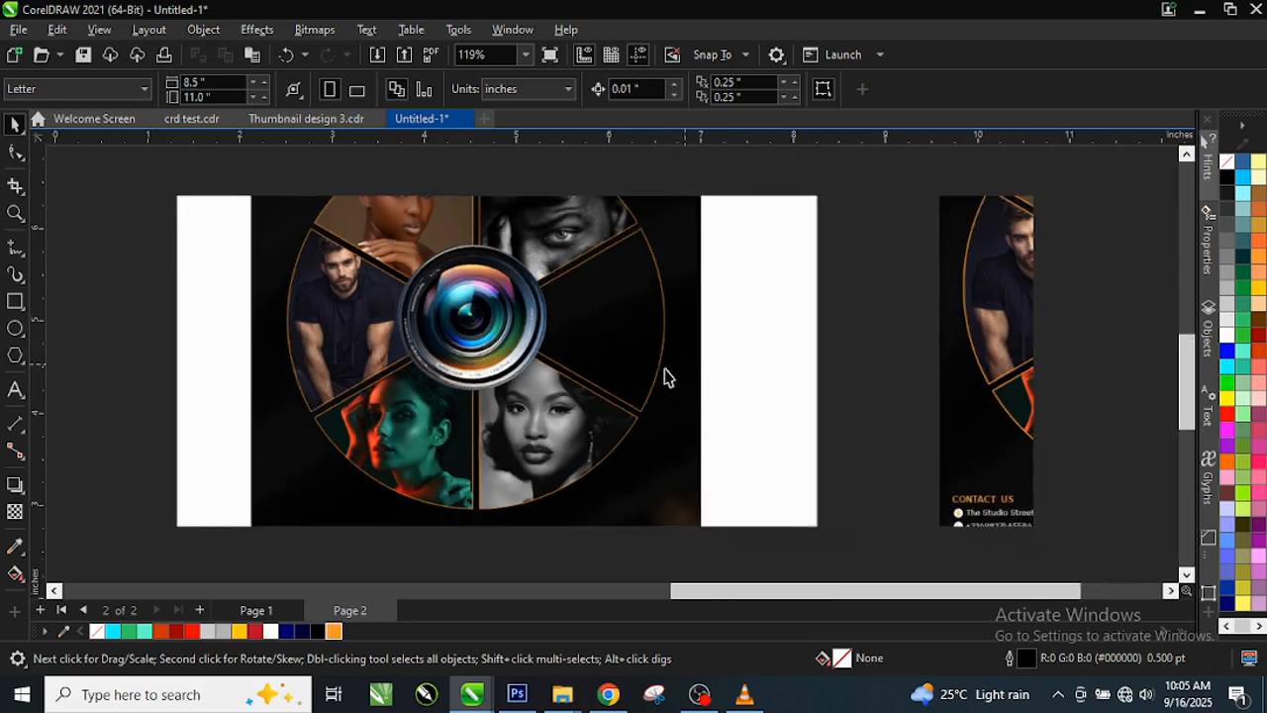
{"action": "scroll", "coordinate": [661, 376], "scroll_direction": "down", "scroll_amount": 2}
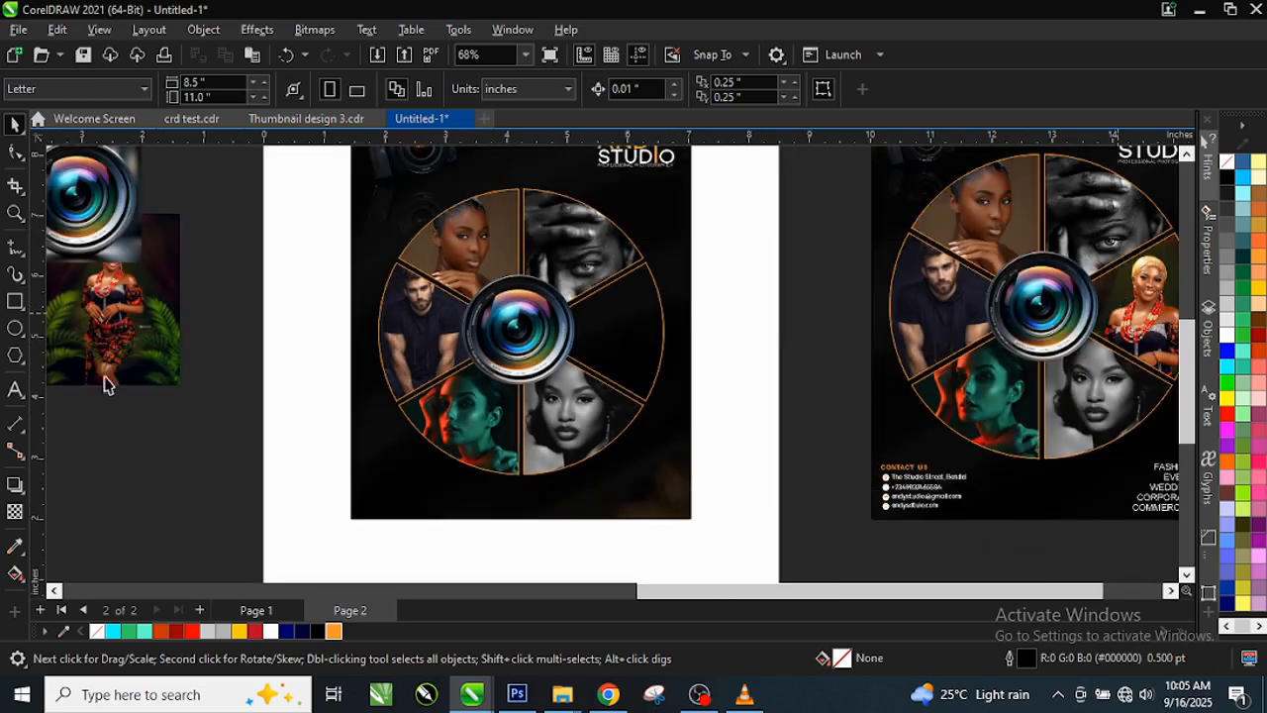
{"action": "left_click_drag", "start_coordinate": [125, 311], "coordinate": [769, 340]}
{"action": "scroll", "coordinate": [758, 287], "scroll_direction": "up", "scroll_amount": 2}
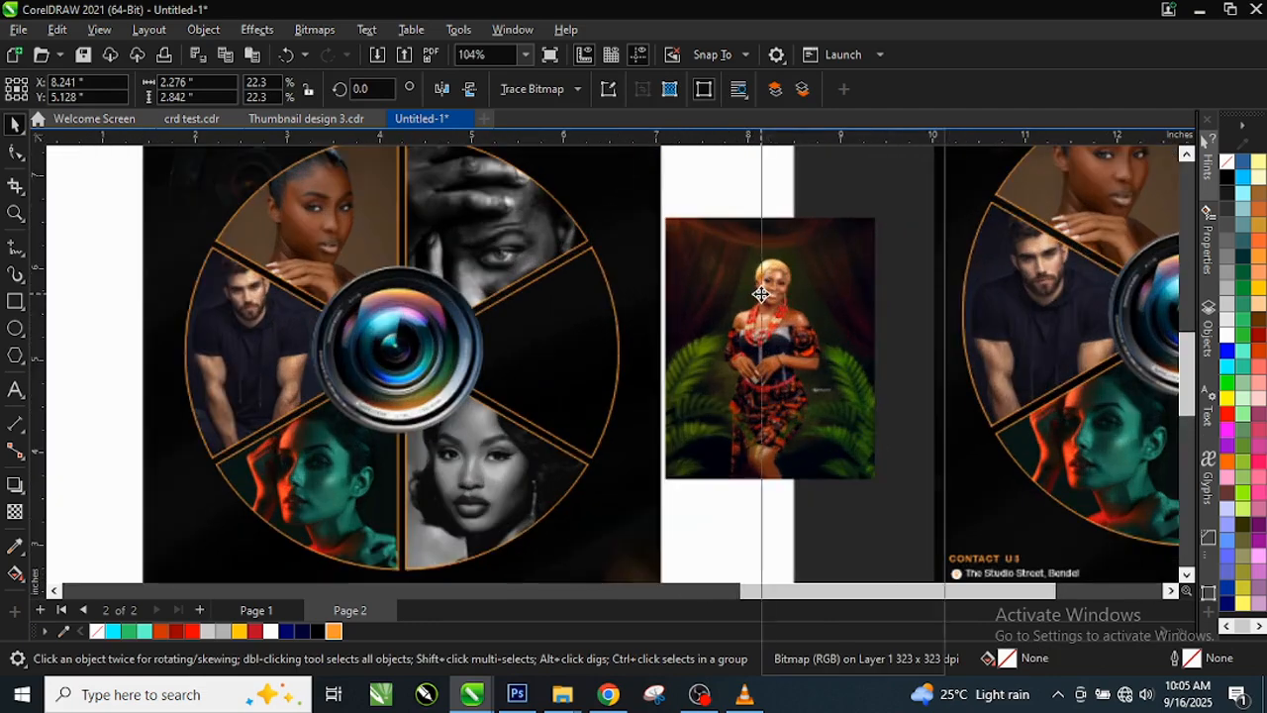
{"action": "right_click", "coordinate": [760, 294]}
{"action": "left_click", "coordinate": [827, 396]}
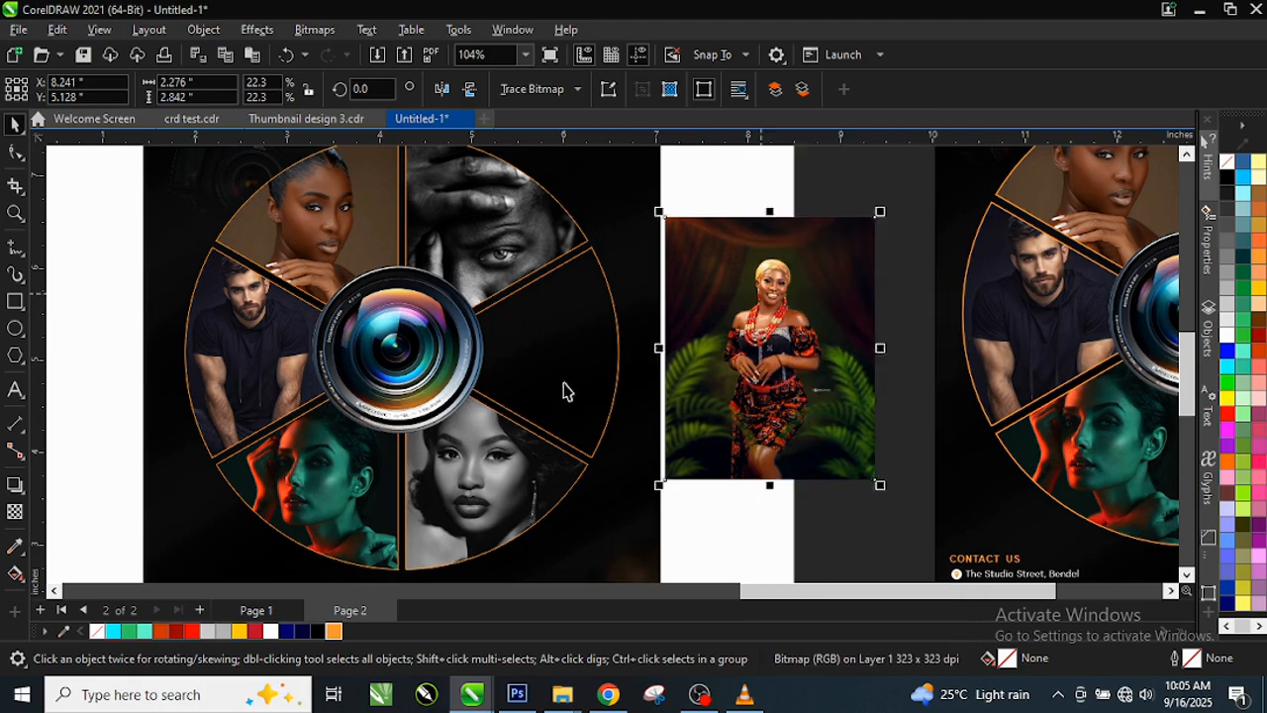
{"action": "left_click", "coordinate": [561, 388]}
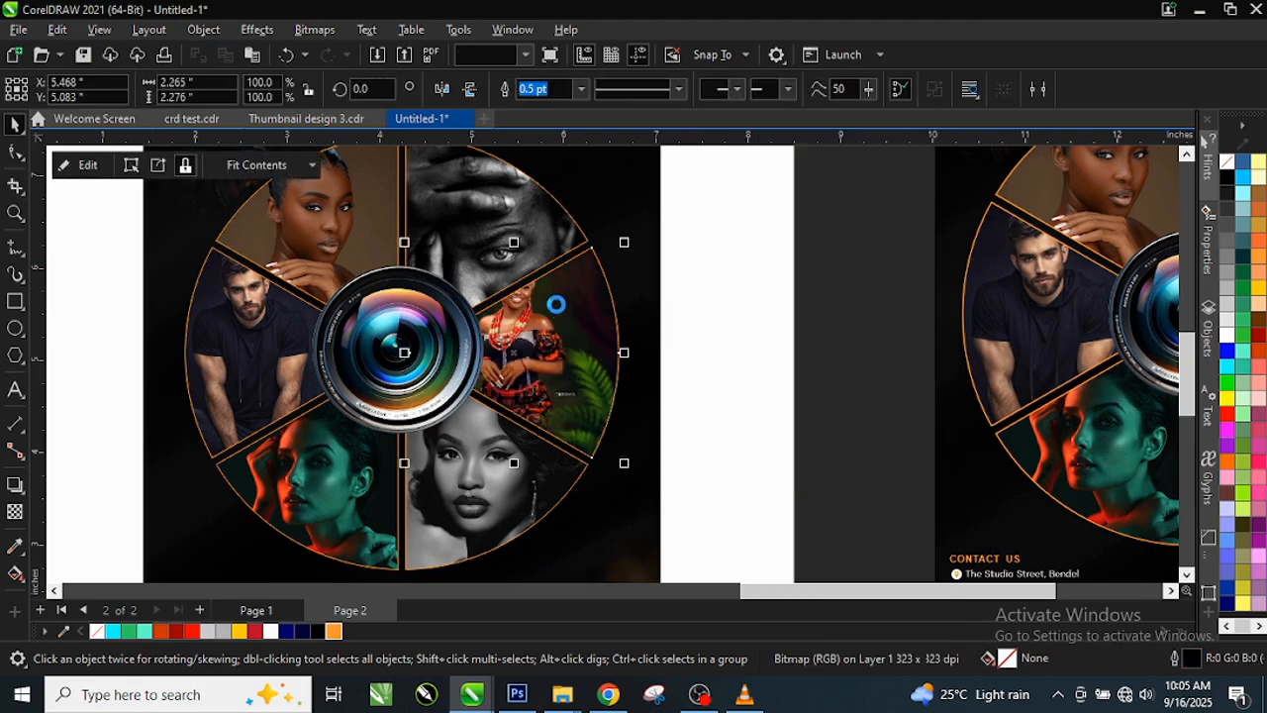
Step: Edit the middle-right segment's PowerClip contents, shifting the woman's photo down and away from the lens, and finish editing
{"action": "double_click", "coordinate": [577, 348]}
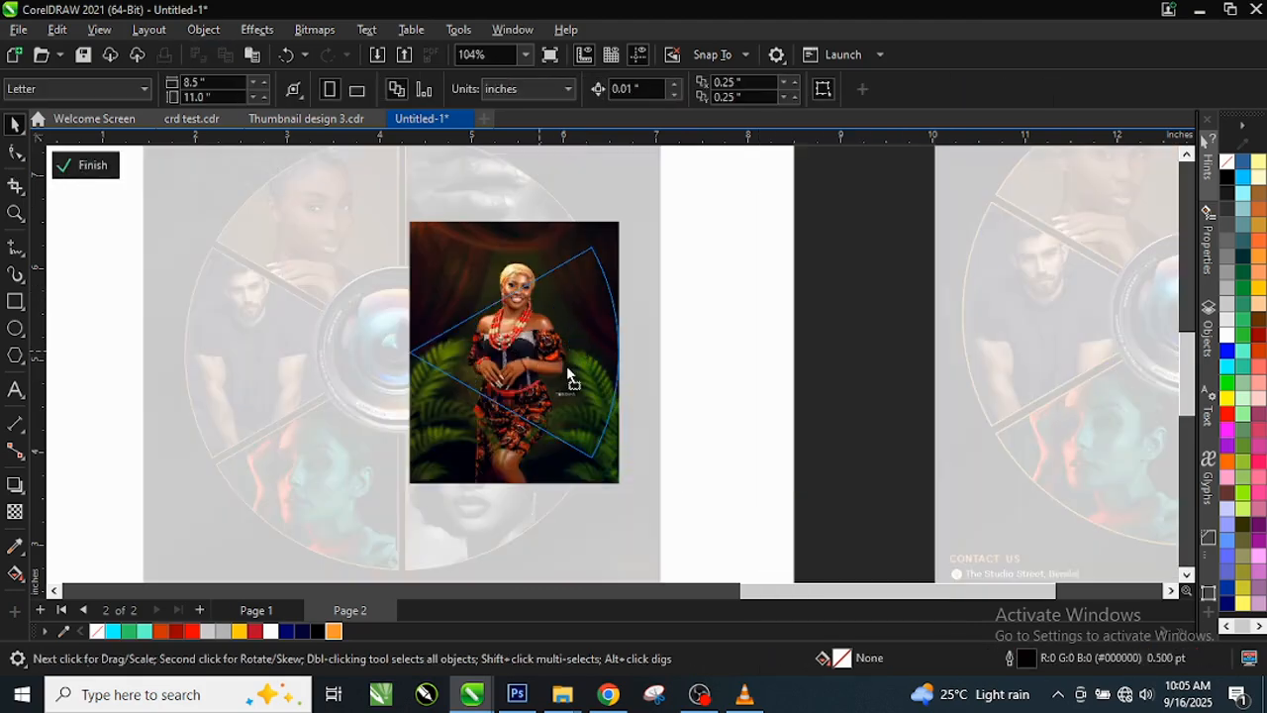
{"action": "mouse_move", "coordinate": [569, 379]}
{"action": "left_mouse_down"}
{"action": "mouse_move", "coordinate": [574, 399]}
{"action": "mouse_move", "coordinate": [577, 368]}
{"action": "left_mouse_up"}
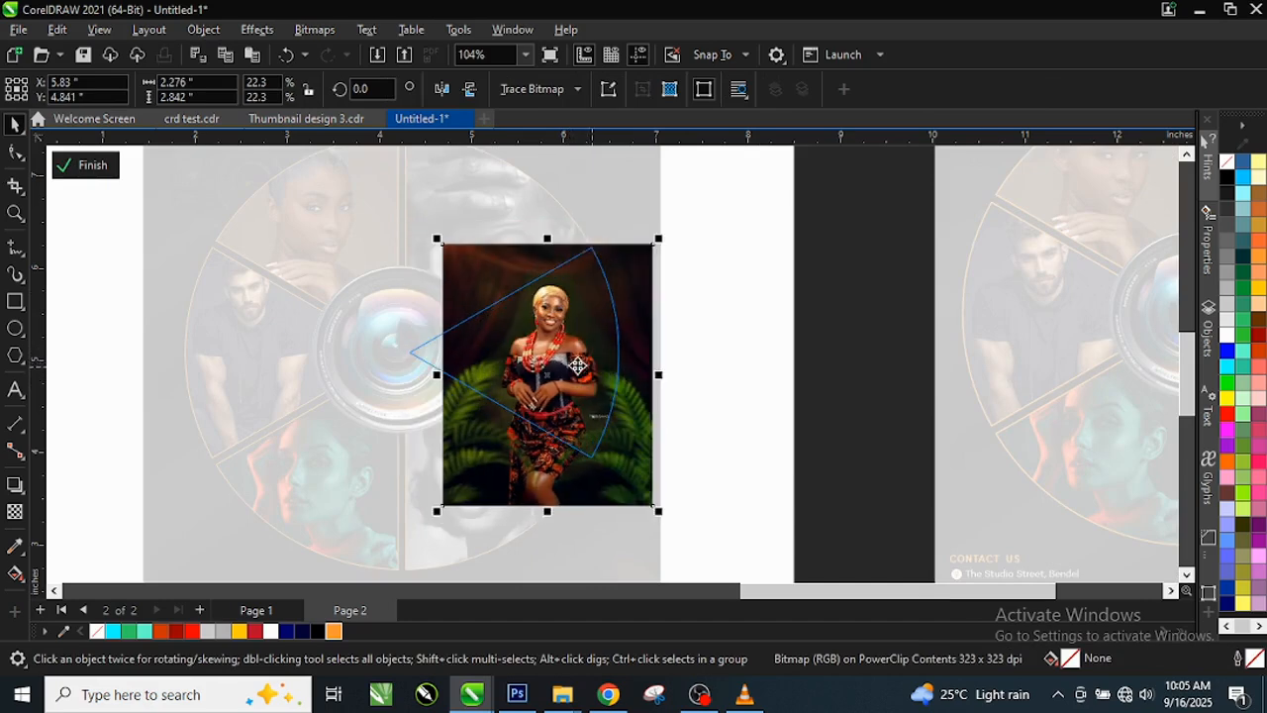
{"action": "left_click", "coordinate": [85, 168]}
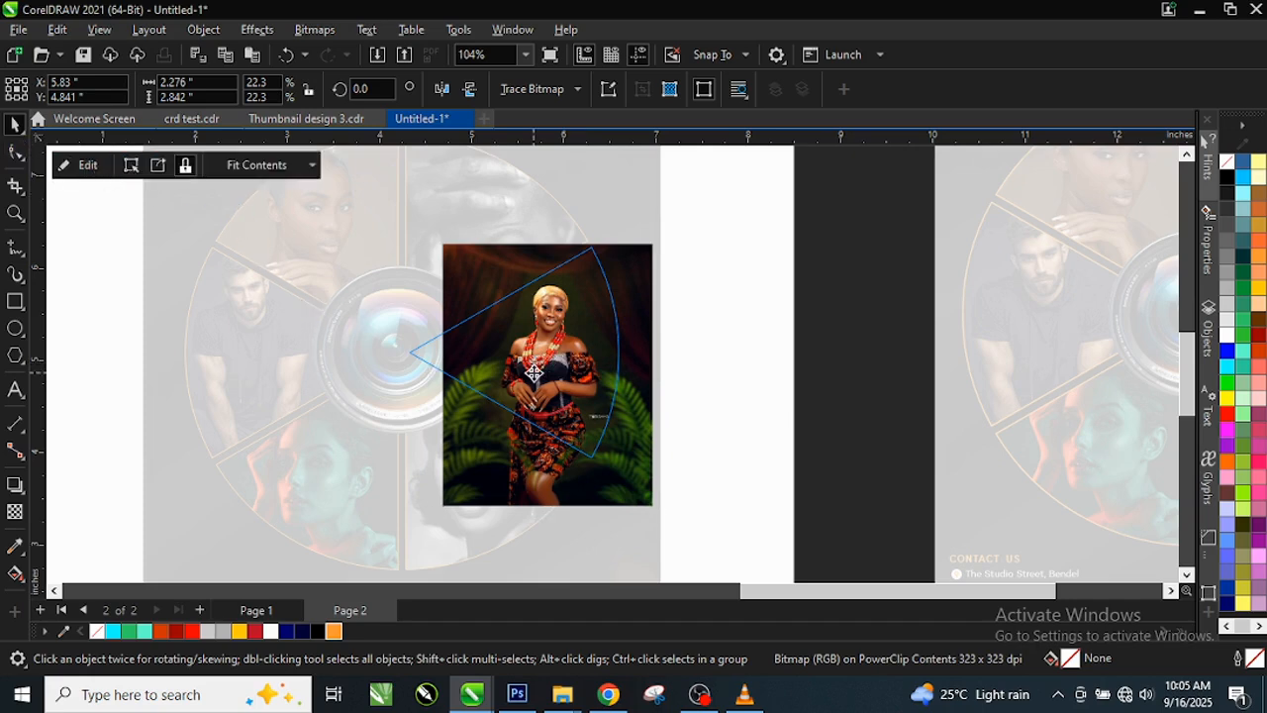
{"action": "scroll", "coordinate": [510, 337], "scroll_direction": "down", "scroll_amount": 1}
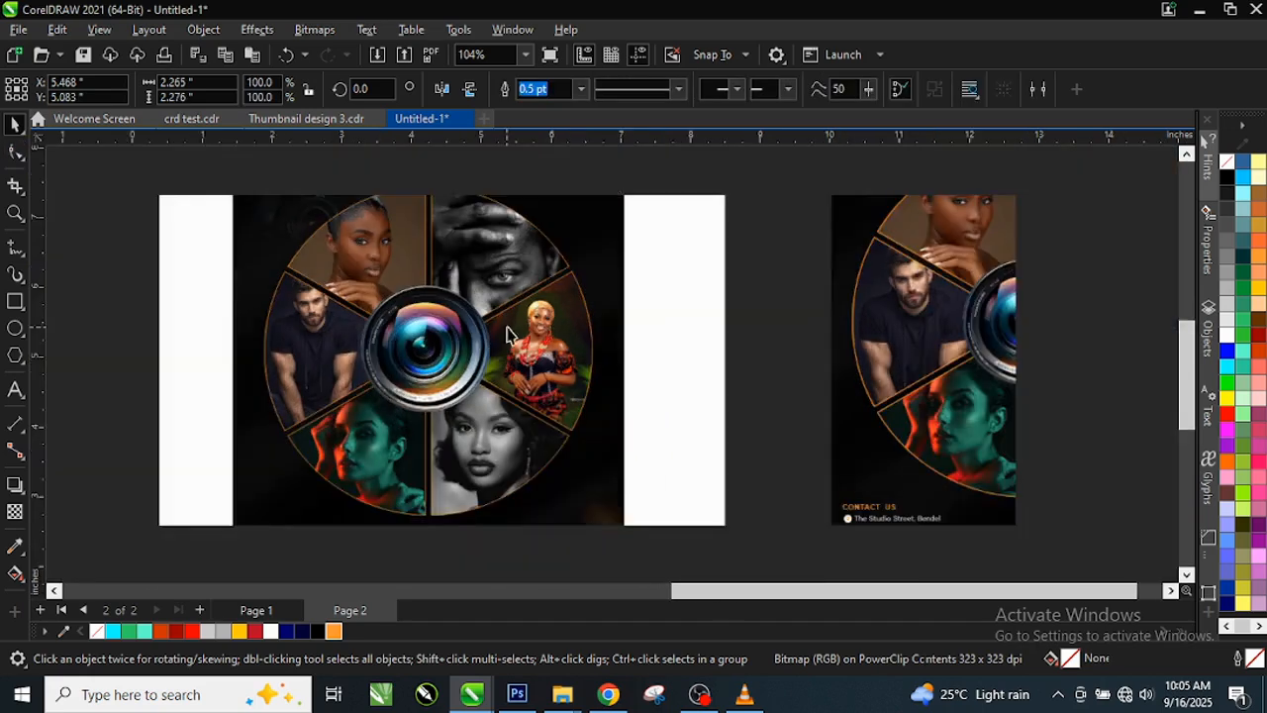
{"action": "scroll", "coordinate": [511, 337], "scroll_direction": "down", "scroll_amount": 2}
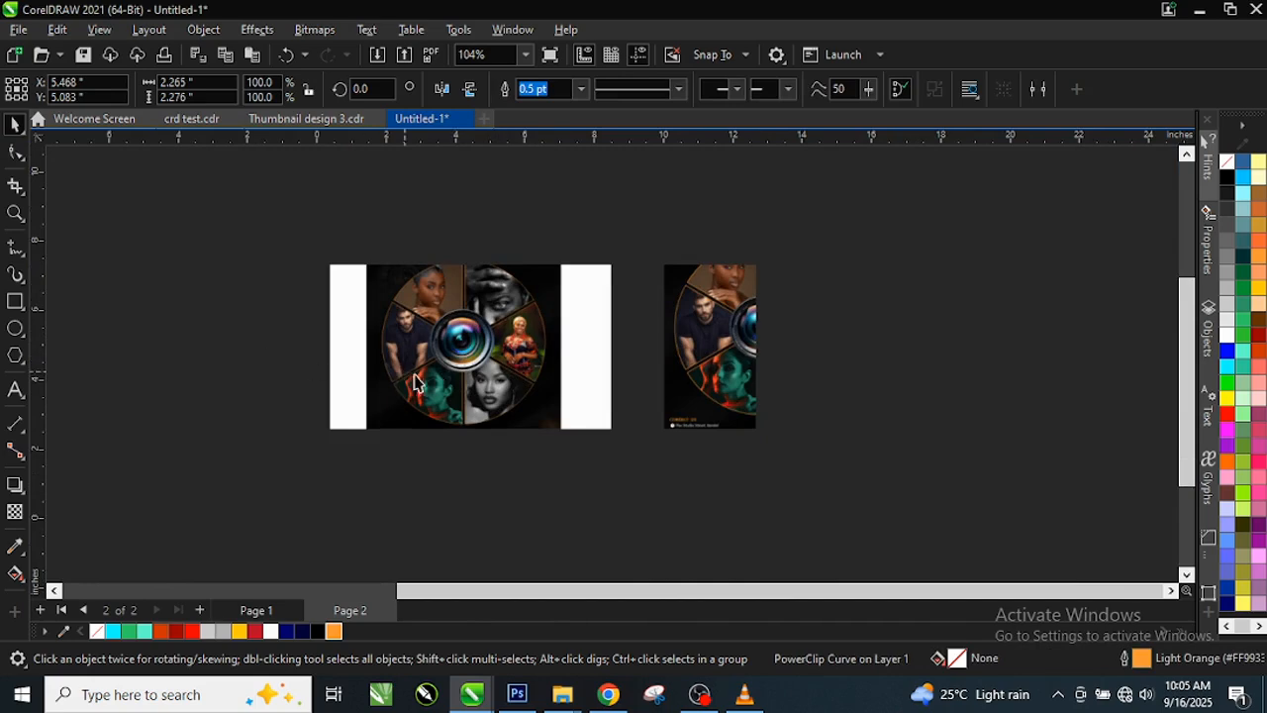
Step: Move the leftover source bitmap aside on the pasteboard and examine the contact block with its icons on the reference flyer
{"action": "key", "text": "Escape"}
{"action": "left_click_drag", "start_coordinate": [86, 148], "coordinate": [97, 335]}
{"action": "scroll", "coordinate": [495, 416], "scroll_direction": "up", "scroll_amount": 2}
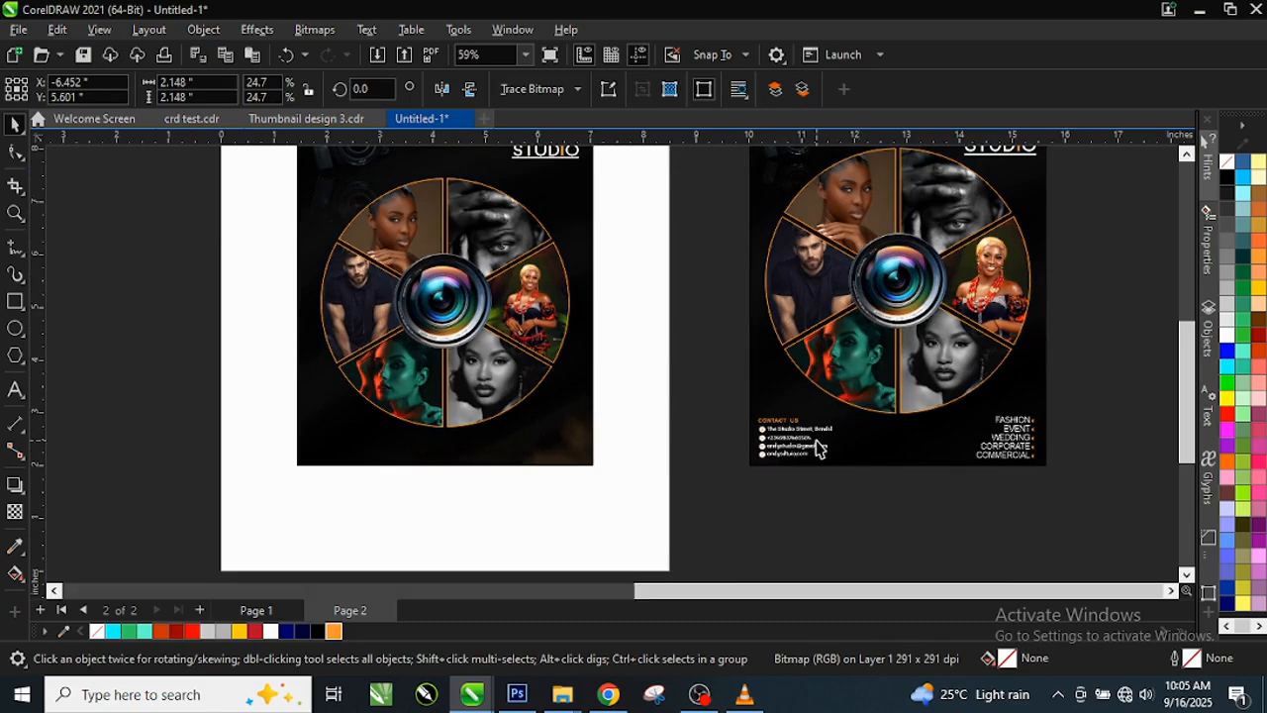
{"action": "scroll", "coordinate": [817, 445], "scroll_direction": "up", "scroll_amount": 2}
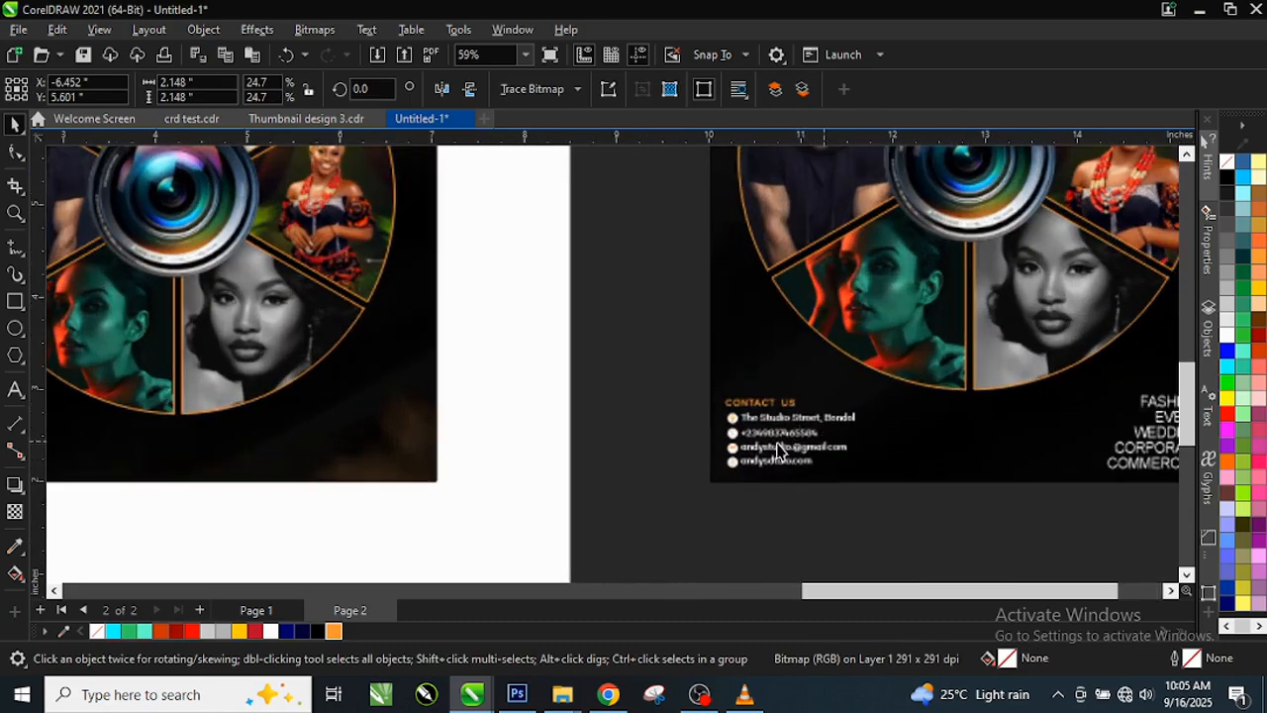
{"action": "scroll", "coordinate": [683, 430], "scroll_direction": "up", "scroll_amount": 2}
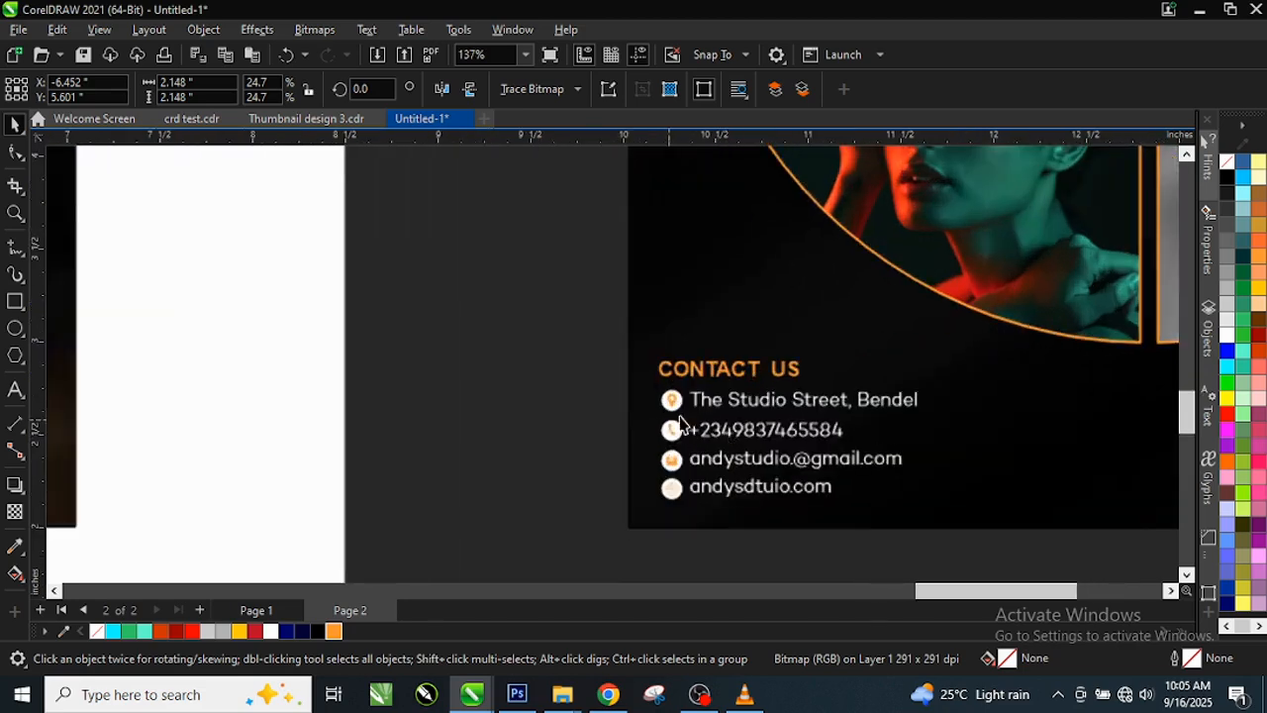
{"action": "scroll", "coordinate": [681, 431], "scroll_direction": "up", "scroll_amount": 3}
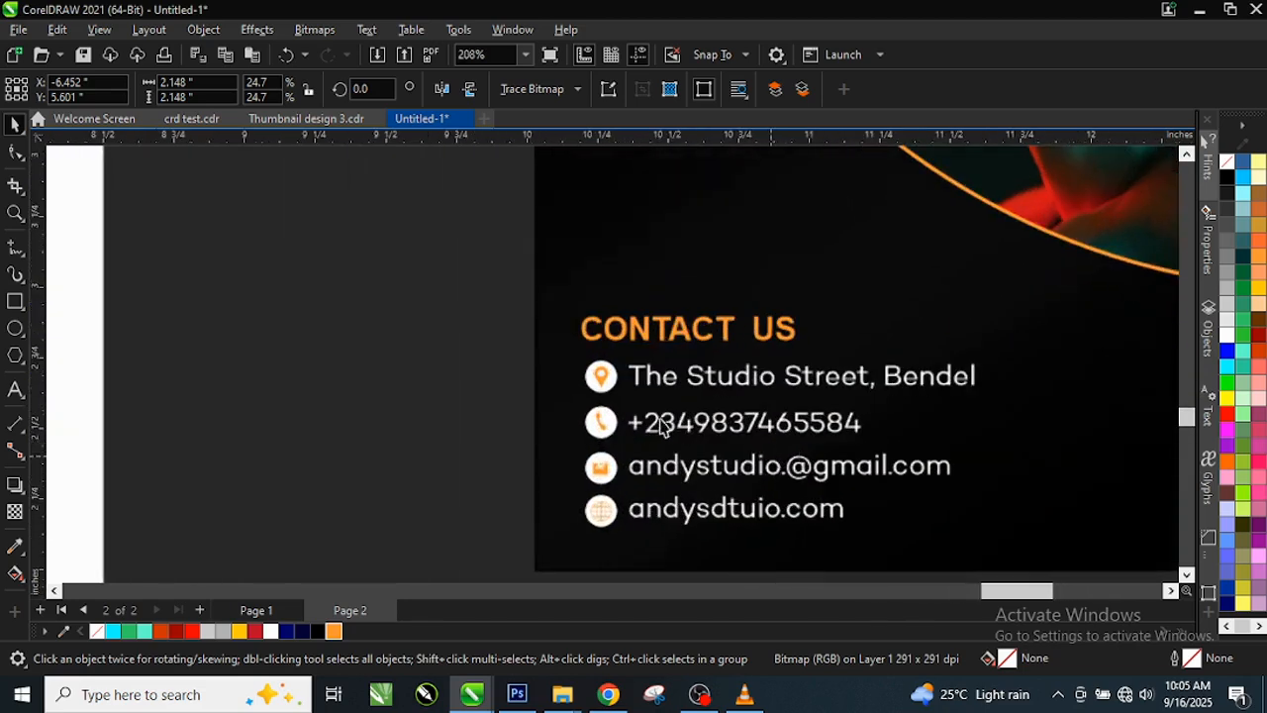
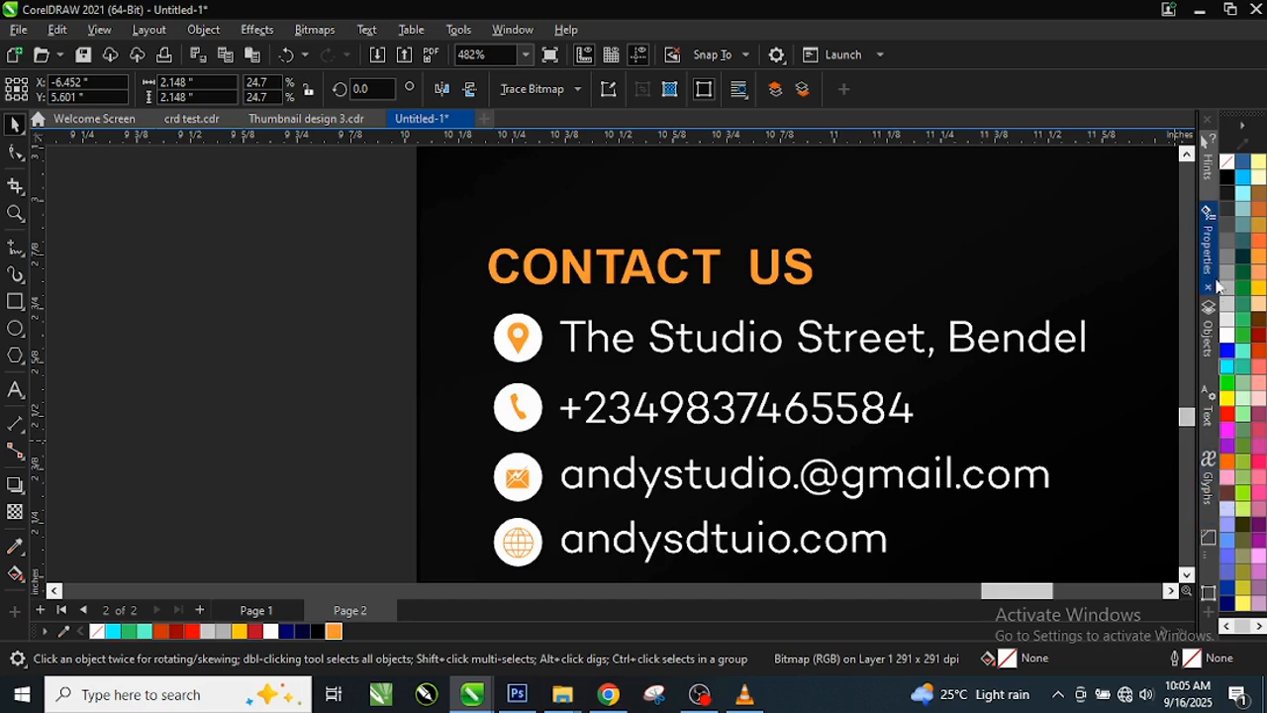
Step: Display the available glyphs and set the glyph font to Webdings
{"action": "left_click", "coordinate": [1208, 355]}
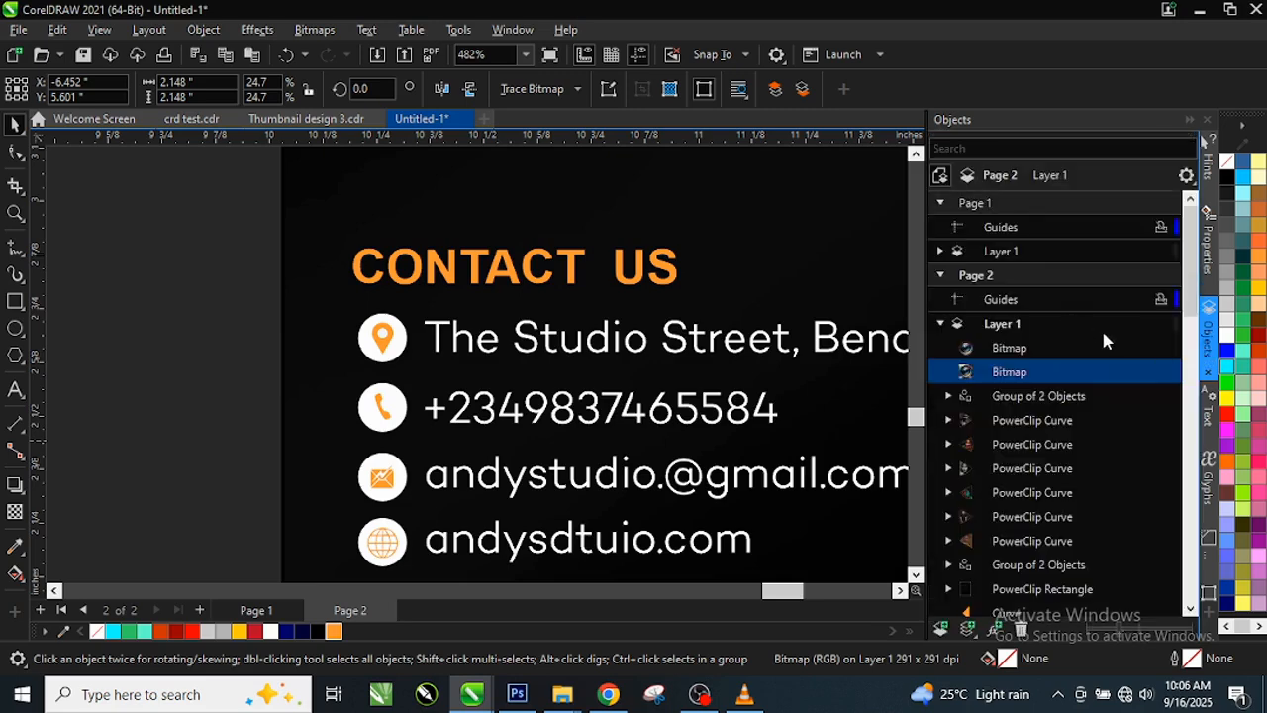
{"action": "left_click", "coordinate": [1214, 265]}
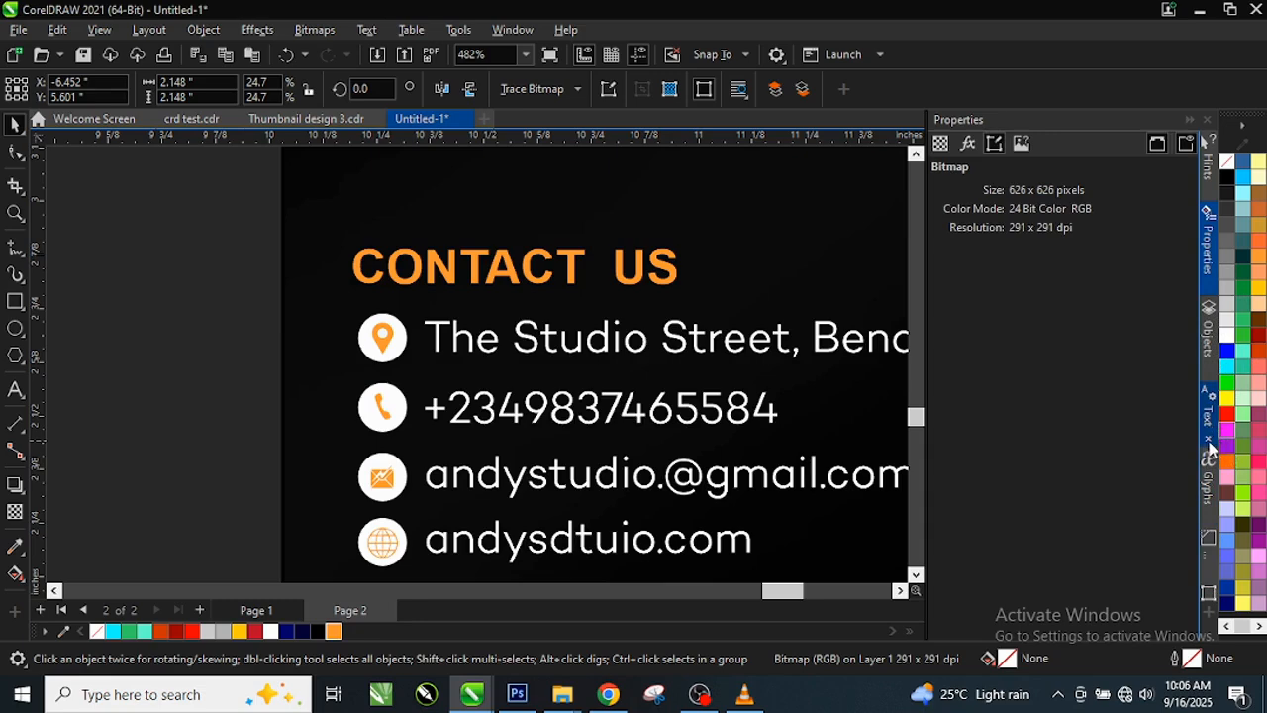
{"action": "left_click", "coordinate": [1209, 487]}
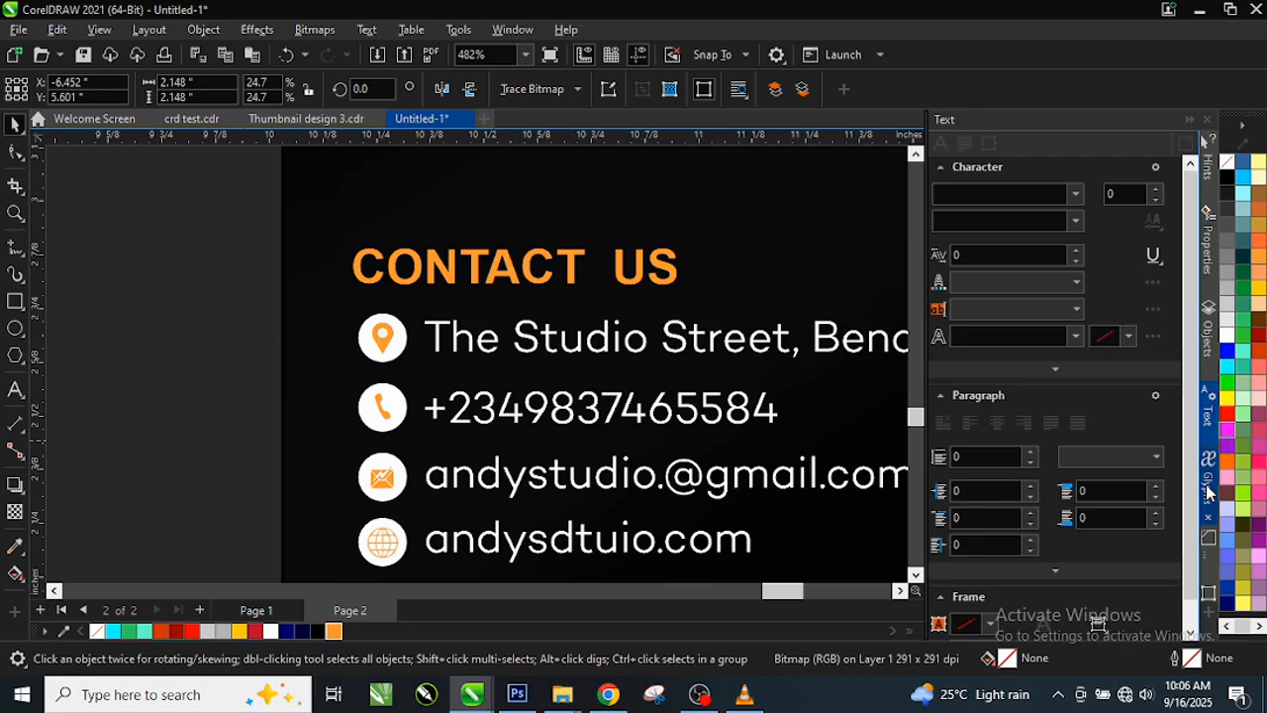
{"action": "left_click", "coordinate": [1209, 490]}
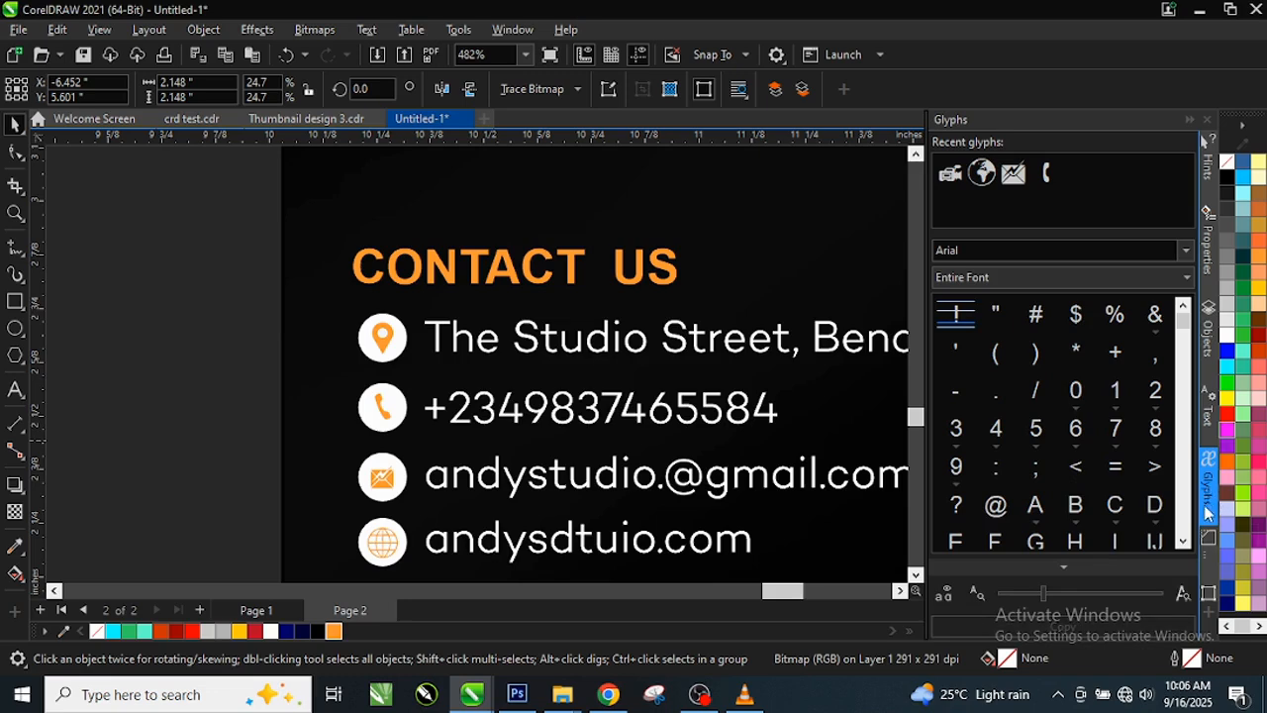
{"action": "left_click", "coordinate": [1050, 251]}
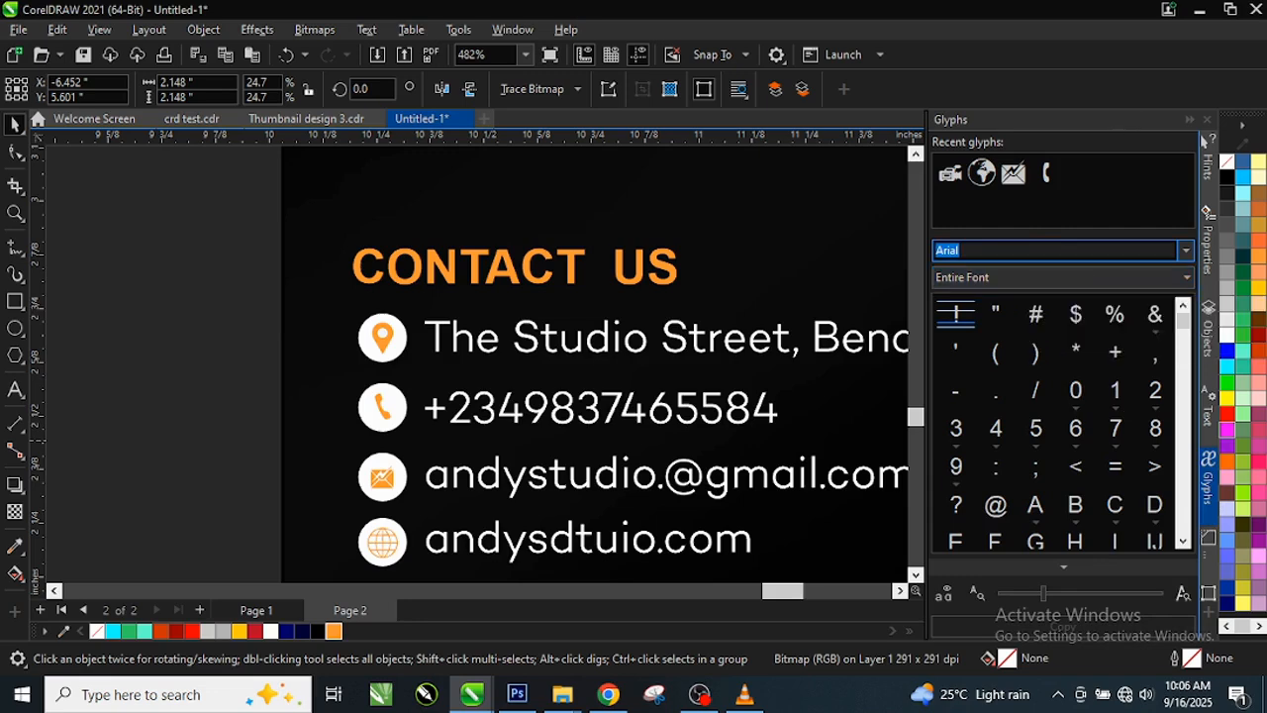
{"action": "type", "text": "WebdD"}
{"action": "key", "text": "BackSpace"}
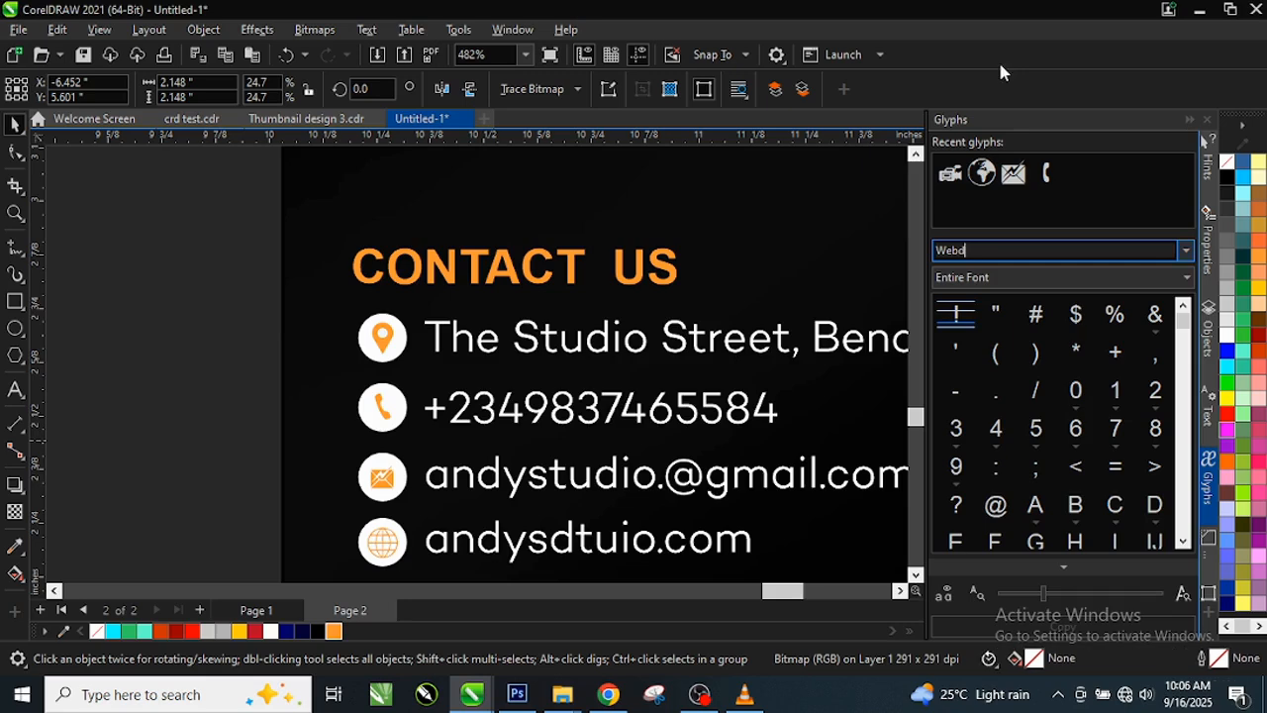
{"action": "type", "text": "D"}
{"action": "type", "text": "bd"}
{"action": "key", "text": "Return"}
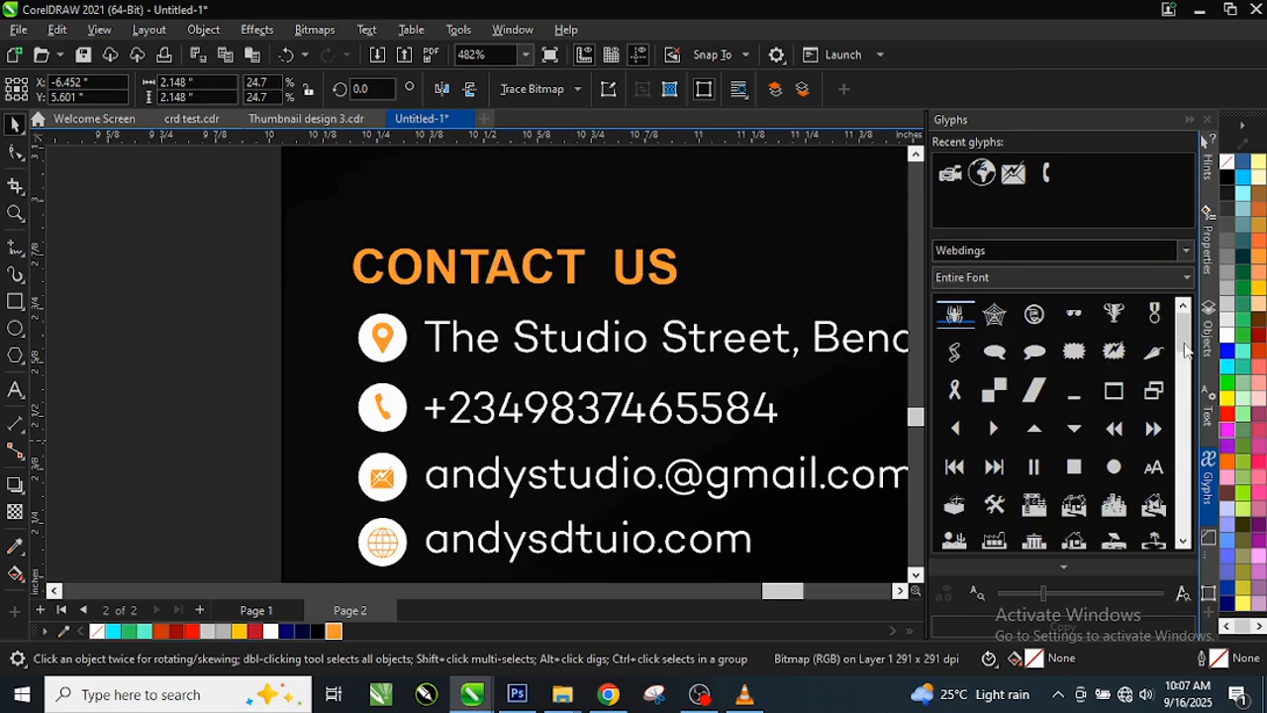
Step: Try out the Webdings envelope-with-lightning glyph beside the reference contact block with a Light Orange fill, and delete it
{"action": "left_click_drag", "start_coordinate": [1188, 381], "coordinate": [1185, 481]}
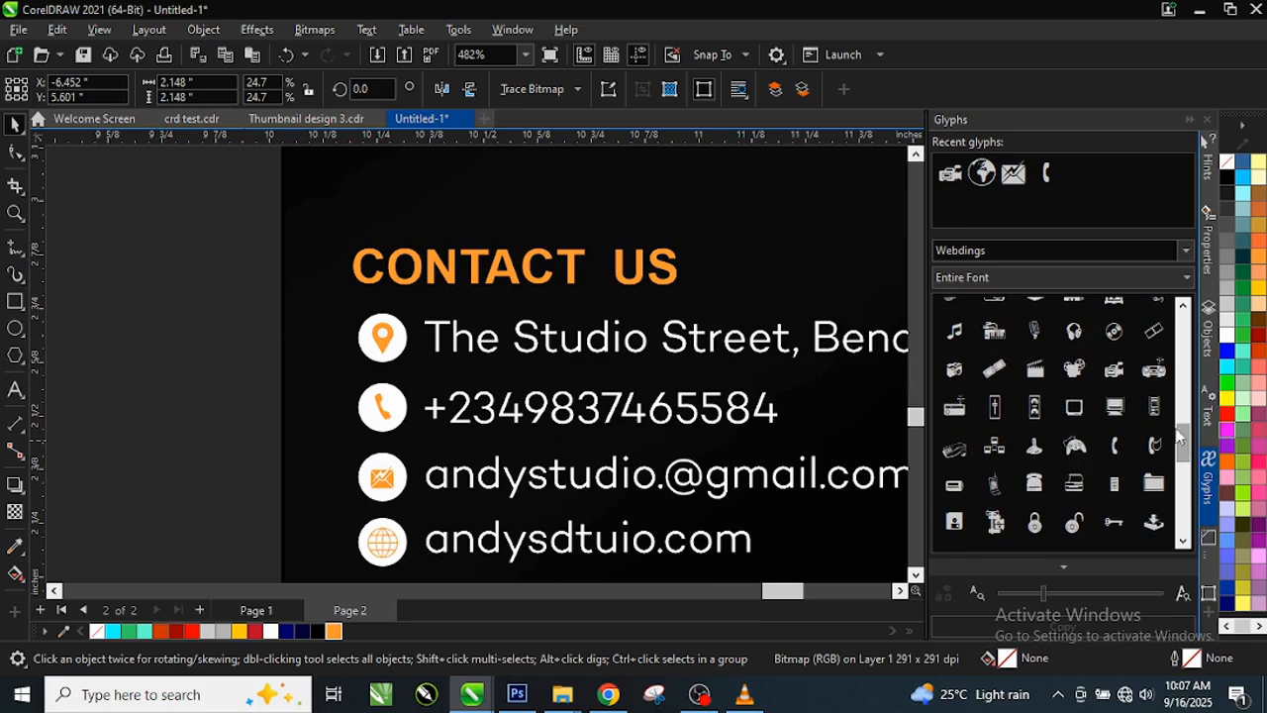
{"action": "left_click_drag", "start_coordinate": [1185, 446], "coordinate": [1184, 517]}
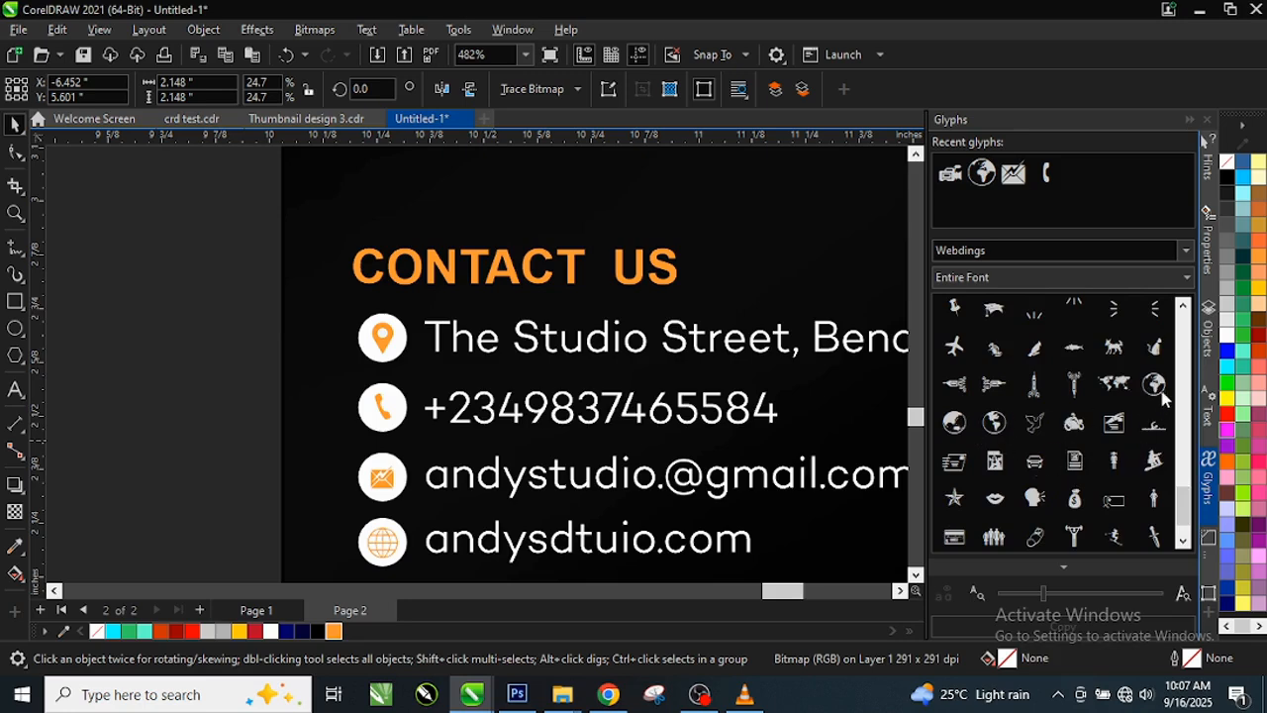
{"action": "left_click", "coordinate": [1183, 543]}
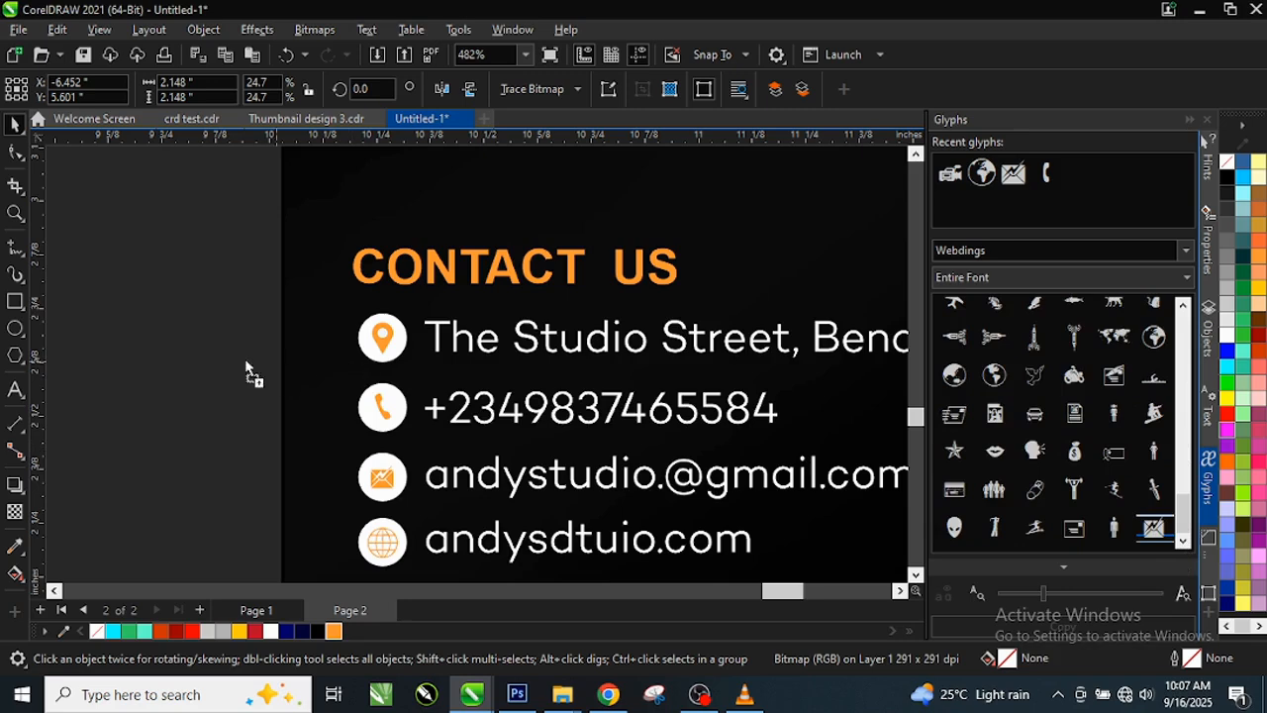
{"action": "left_click", "coordinate": [333, 630]}
{"action": "left_click_drag", "start_coordinate": [287, 302], "coordinate": [203, 398]}
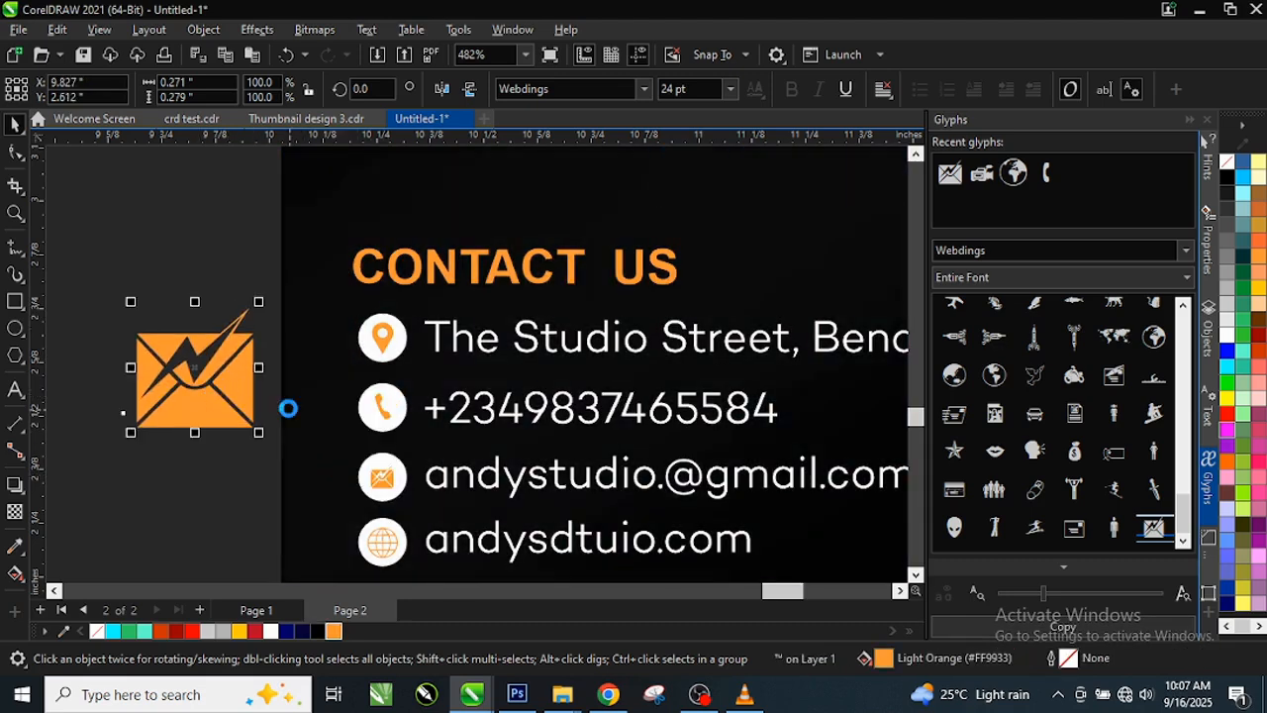
{"action": "key", "text": "Delete"}
Step: Copy the contact block with its icons from the reference flyer into the lower-left corner of the new flyer
{"action": "scroll", "coordinate": [555, 352], "scroll_direction": "down", "scroll_amount": 2}
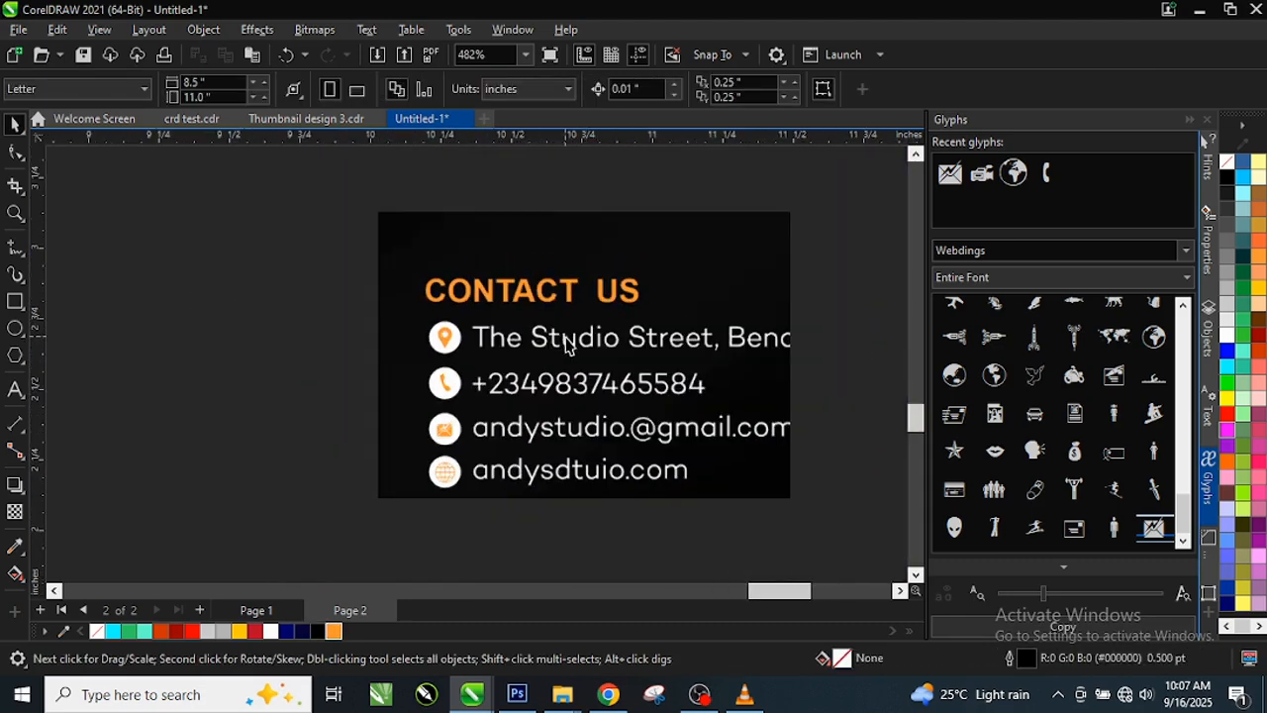
{"action": "scroll", "coordinate": [567, 342], "scroll_direction": "down", "scroll_amount": 4}
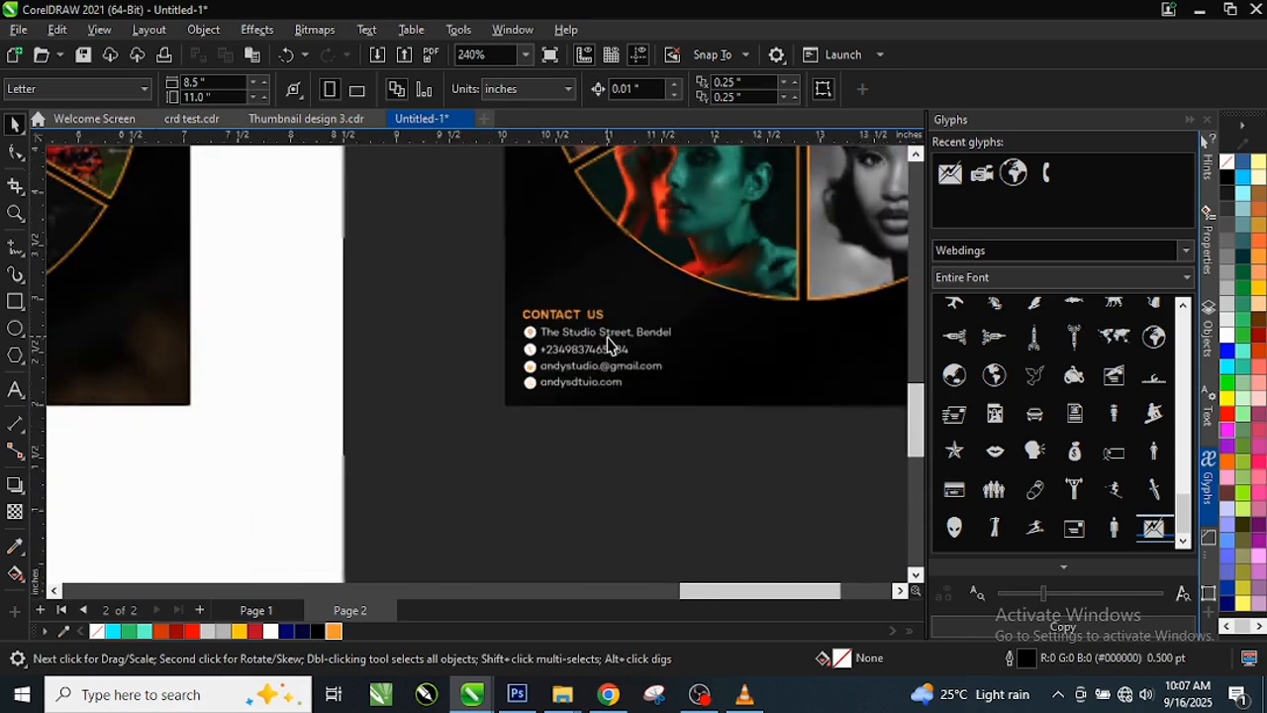
{"action": "scroll", "coordinate": [611, 344], "scroll_direction": "down", "scroll_amount": 4}
{"action": "left_click_drag", "start_coordinate": [503, 302], "coordinate": [688, 389]}
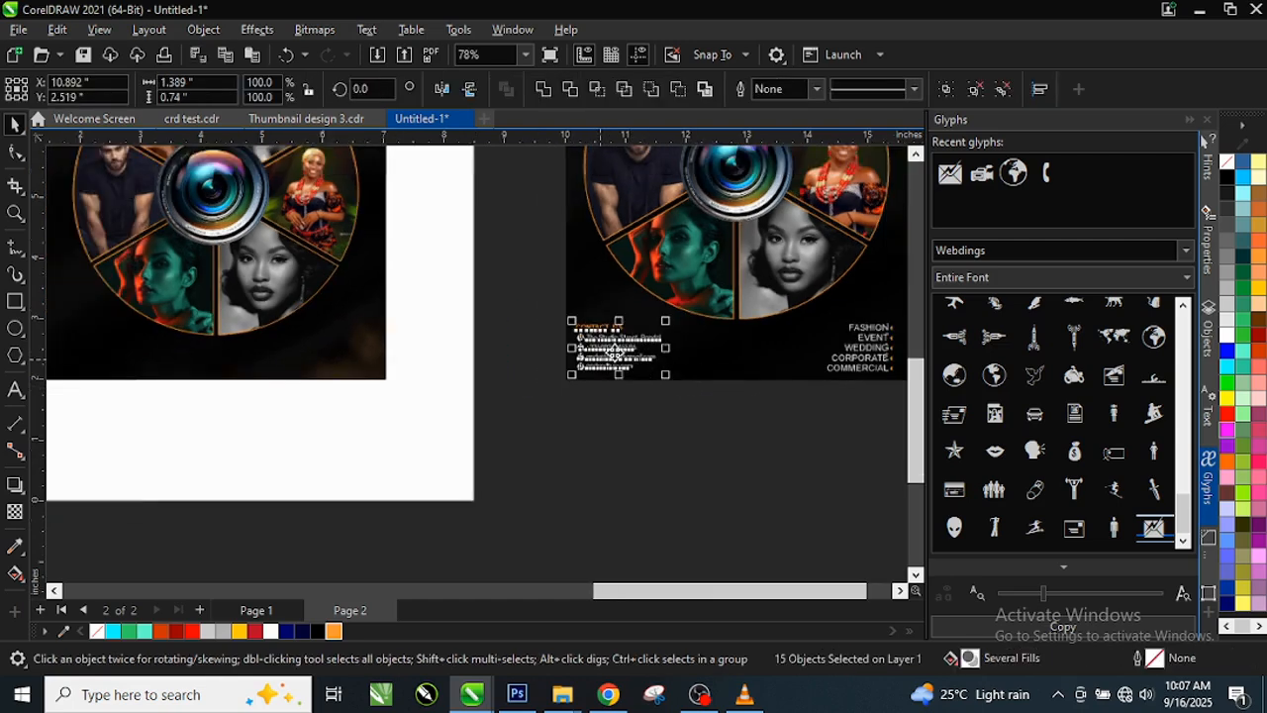
{"action": "scroll", "coordinate": [625, 355], "scroll_direction": "down", "scroll_amount": 1}
{"action": "left_click_drag", "start_coordinate": [631, 356], "coordinate": [168, 362]}
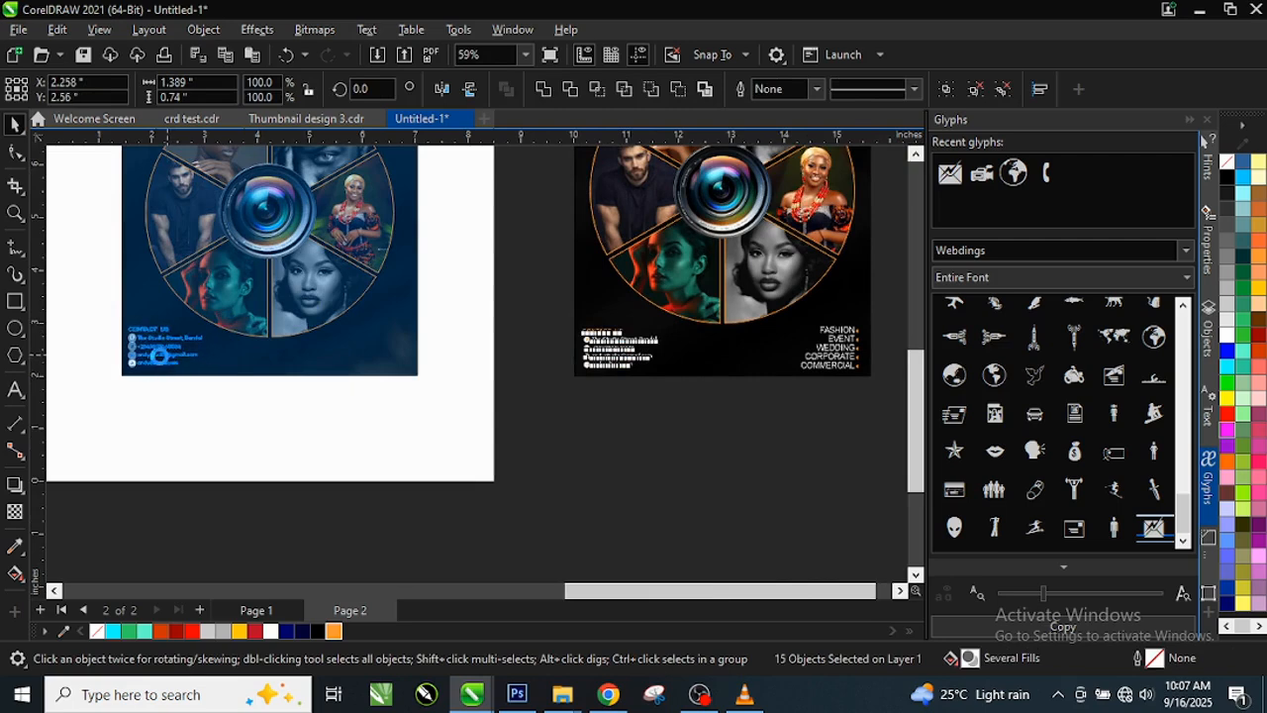
Step: Copy the services list with its orange arrows from the reference flyer into the new flyer's lower-right corner and adjust its position
{"action": "left_click_drag", "start_coordinate": [740, 392], "coordinate": [891, 303]}
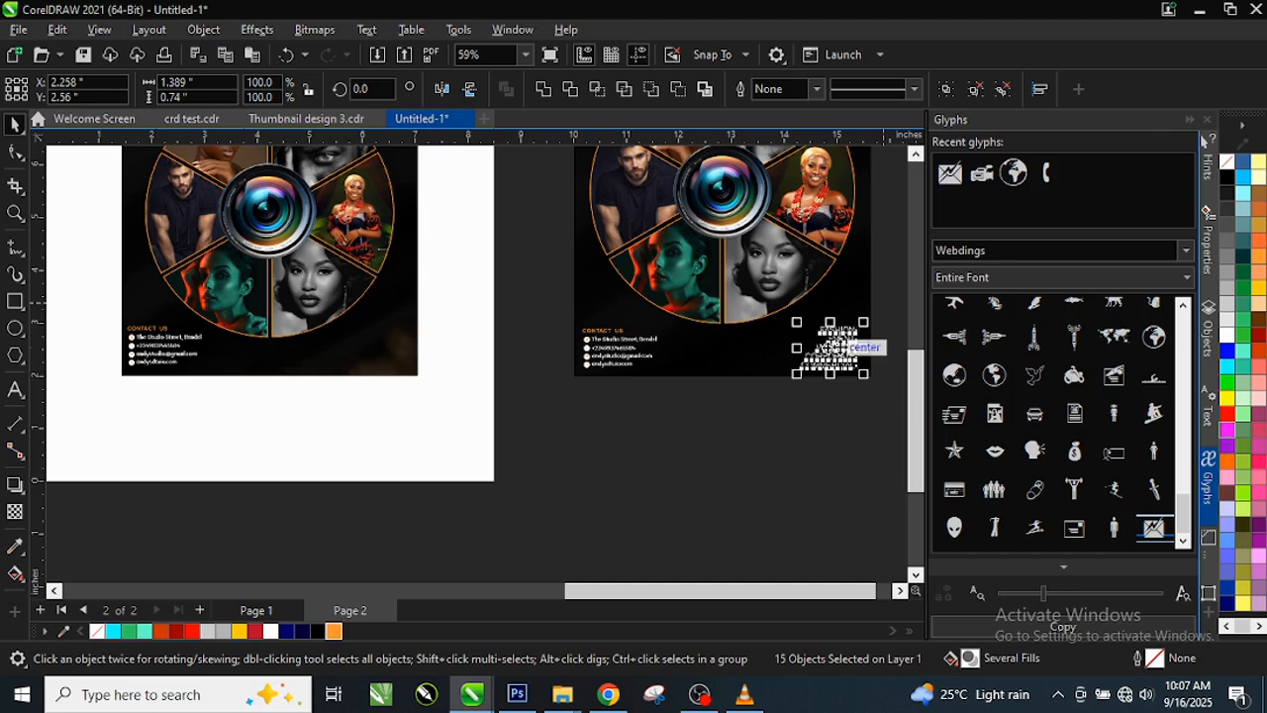
{"action": "left_click_drag", "start_coordinate": [843, 349], "coordinate": [387, 339]}
{"action": "scroll", "coordinate": [387, 339], "scroll_direction": "up", "scroll_amount": 2}
{"action": "scroll", "coordinate": [385, 339], "scroll_direction": "up", "scroll_amount": 4}
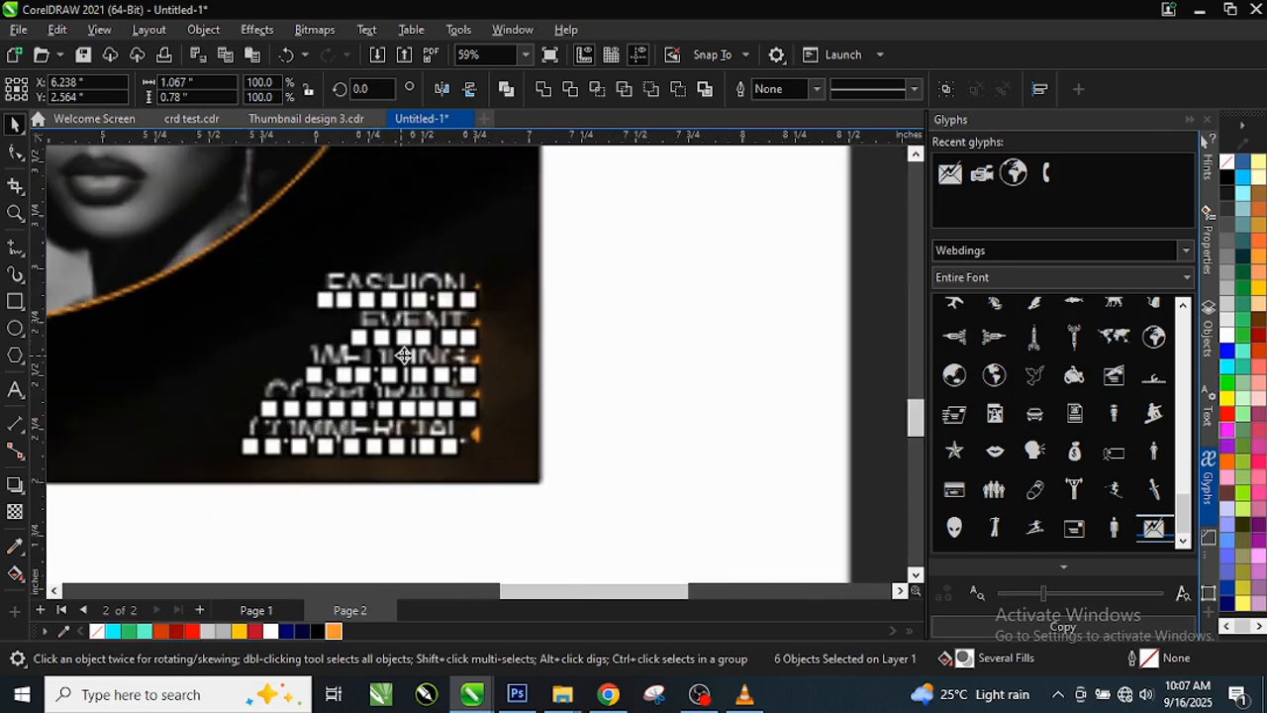
{"action": "left_click_drag", "start_coordinate": [392, 361], "coordinate": [411, 355]}
{"action": "scroll", "coordinate": [549, 317], "scroll_direction": "up", "scroll_amount": 3}
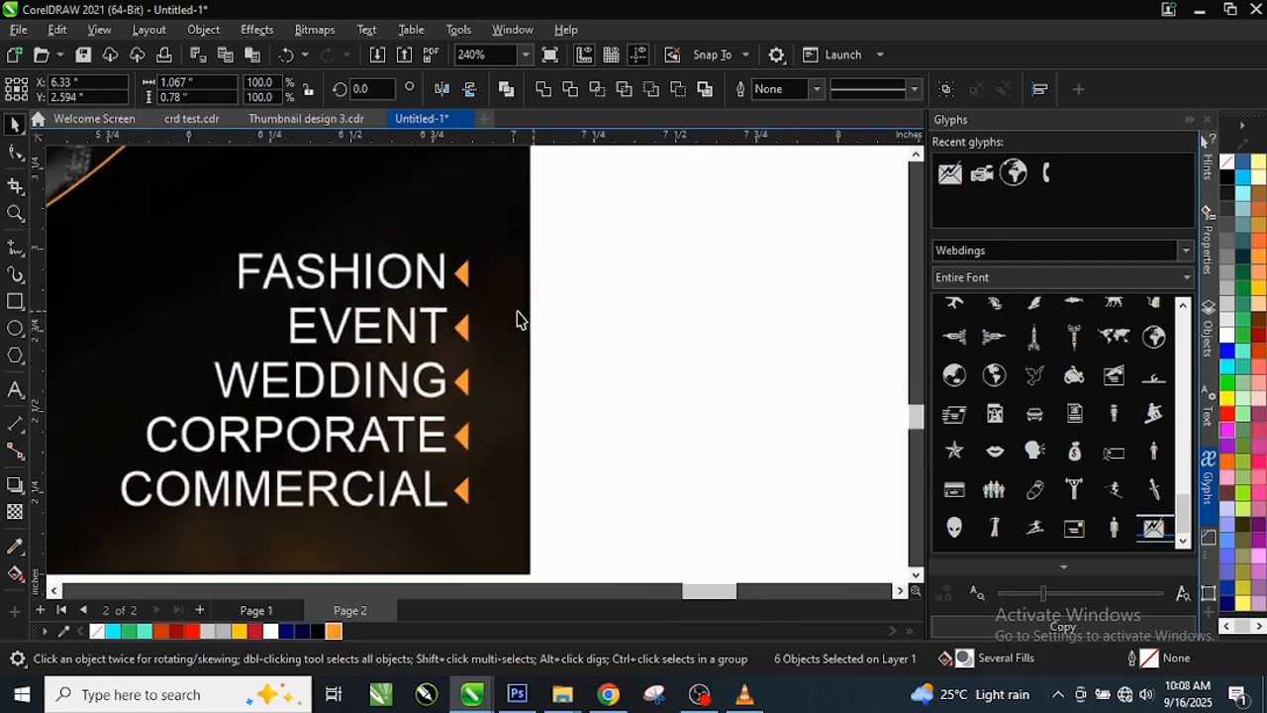
{"action": "scroll", "coordinate": [455, 277], "scroll_direction": "up", "scroll_amount": 1}
{"action": "key", "text": "Escape"}
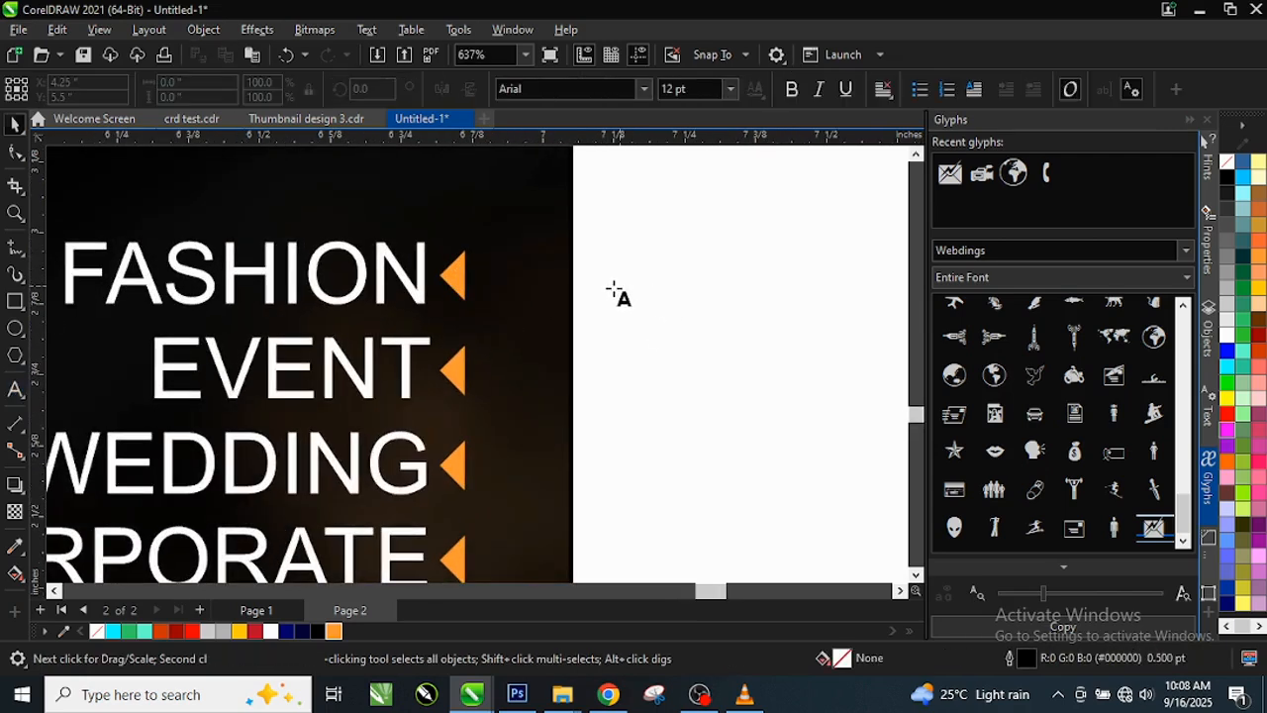
{"action": "left_click", "coordinate": [651, 292]}
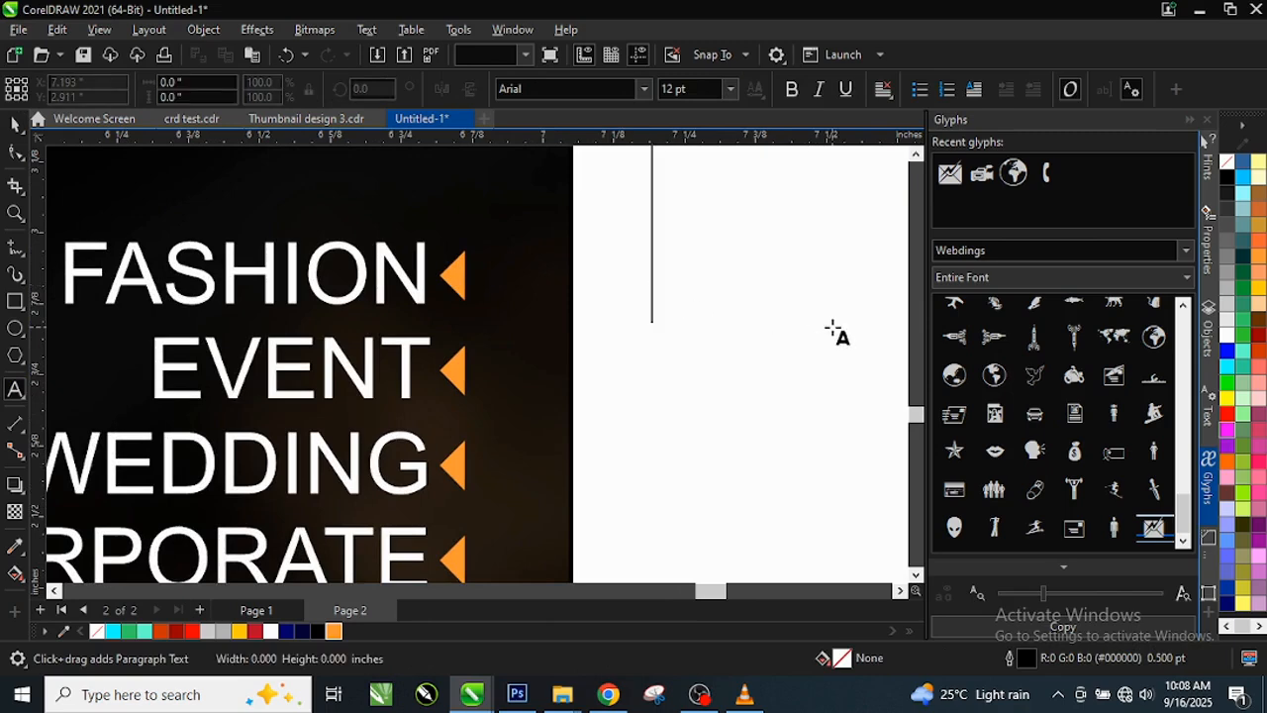
{"action": "type", "text": "xvnx"}
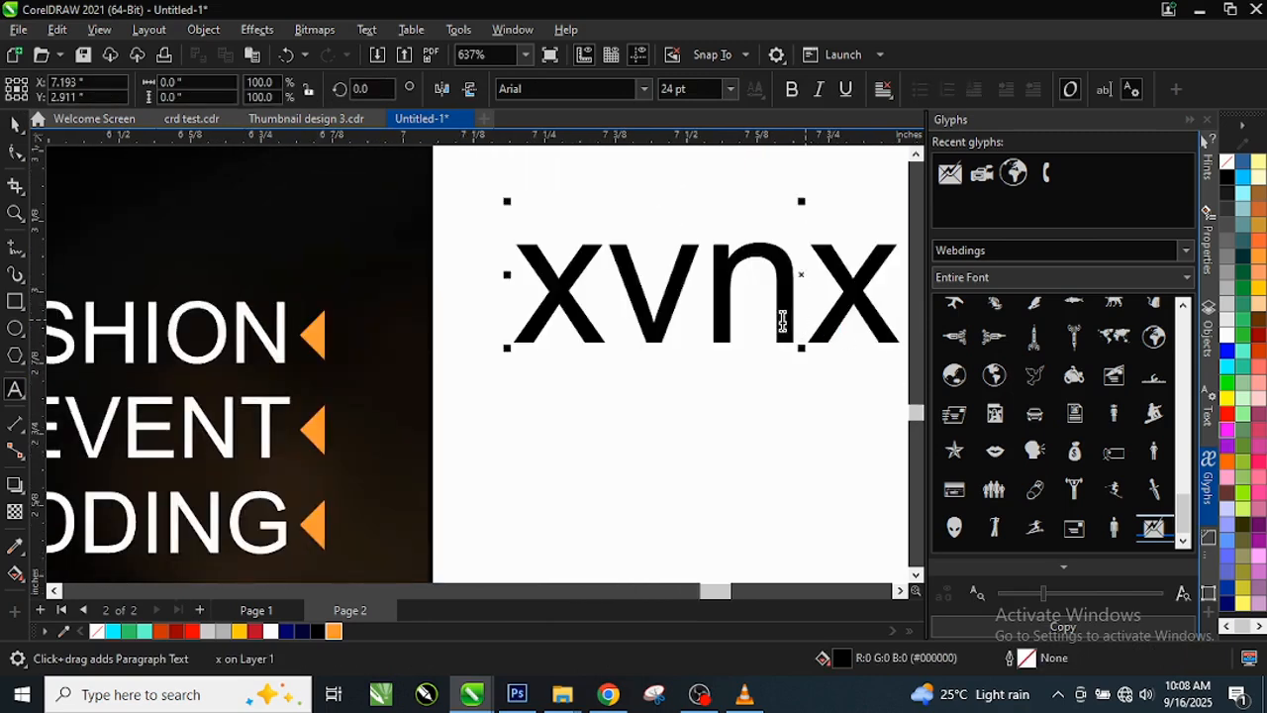
{"action": "type", "text": "kk"}
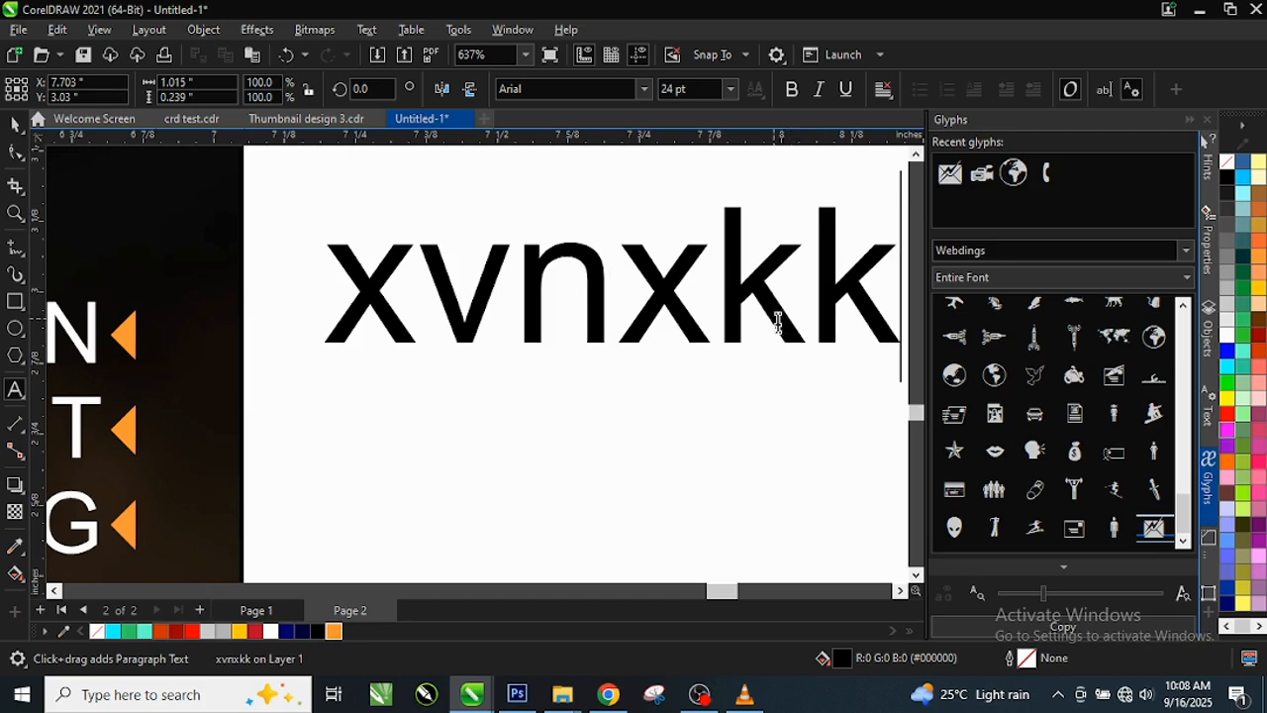
{"action": "key", "text": "BackSpace"}
{"action": "key", "text": "BackSpace"}
{"action": "key", "text": "BackSpace"}
{"action": "key", "text": "BackSpace"}
{"action": "key", "text": "BackSpace"}
{"action": "key", "text": "BackSpace"}
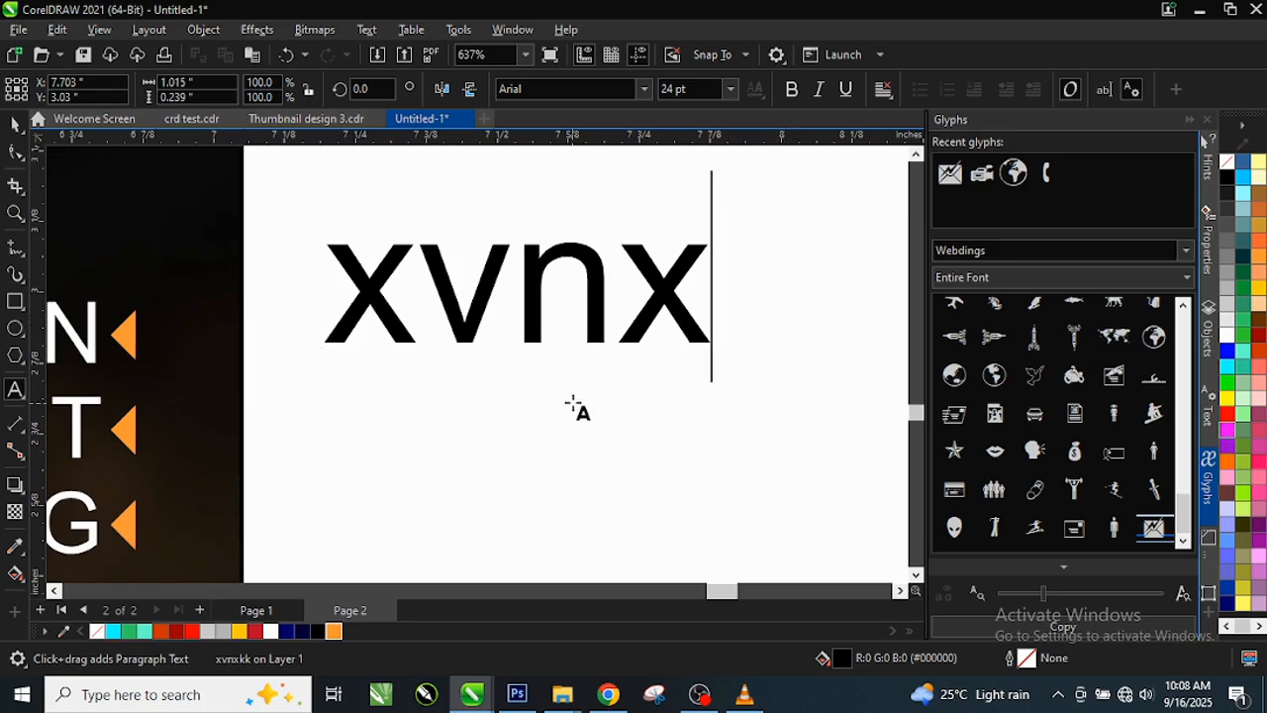
{"action": "key", "text": "ctrl+space"}
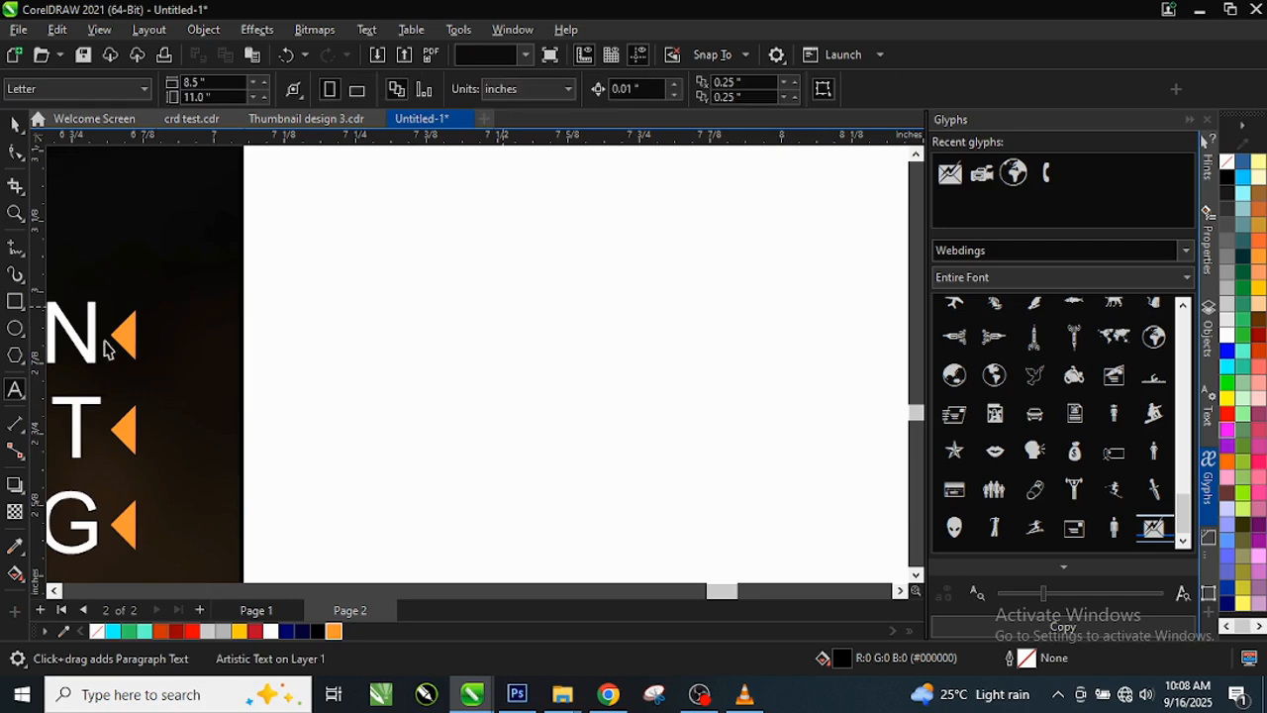
Step: Draw a square about 0.06 inches wide beside the services list, convert it to curves, and delete its lower-right node to form a triangle
{"action": "scroll", "coordinate": [118, 344], "scroll_direction": "up", "scroll_amount": 3}
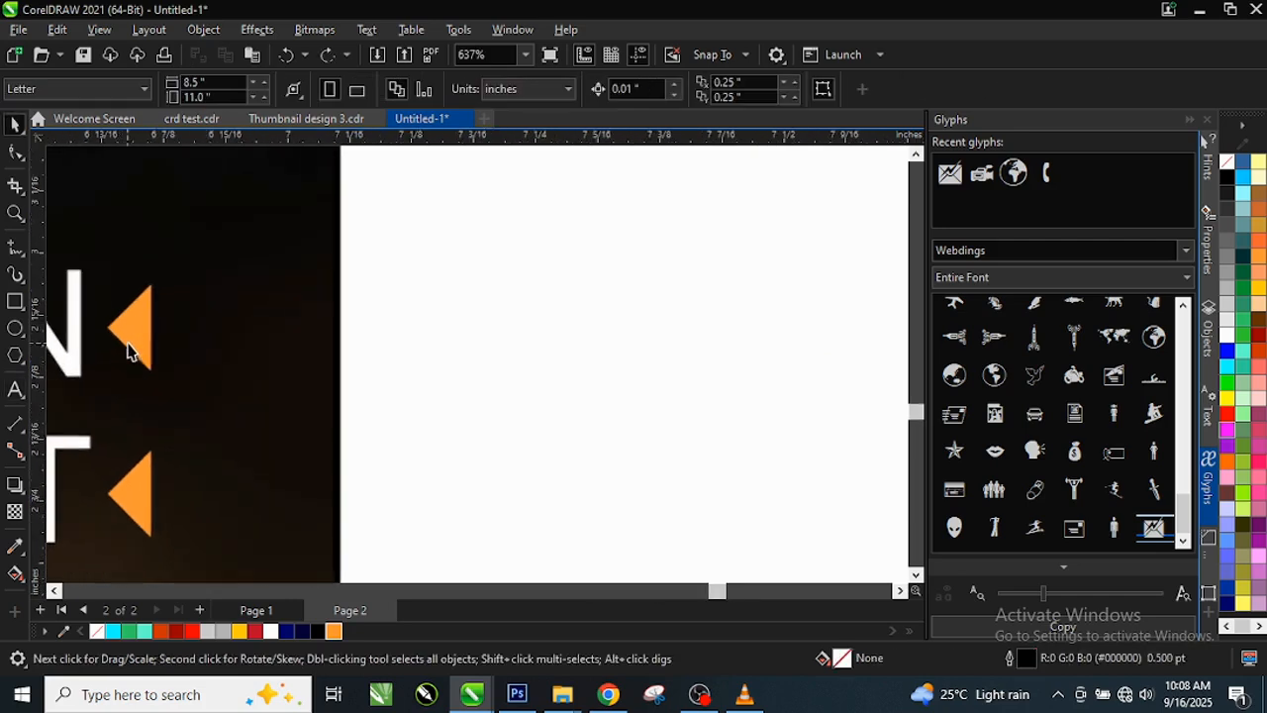
{"action": "left_click", "coordinate": [14, 303]}
{"action": "mouse_move", "coordinate": [493, 271]}
{"action": "left_mouse_down"}
{"action": "mouse_move", "coordinate": [537, 336]}
{"action": "mouse_move", "coordinate": [592, 368]}
{"action": "left_mouse_up"}
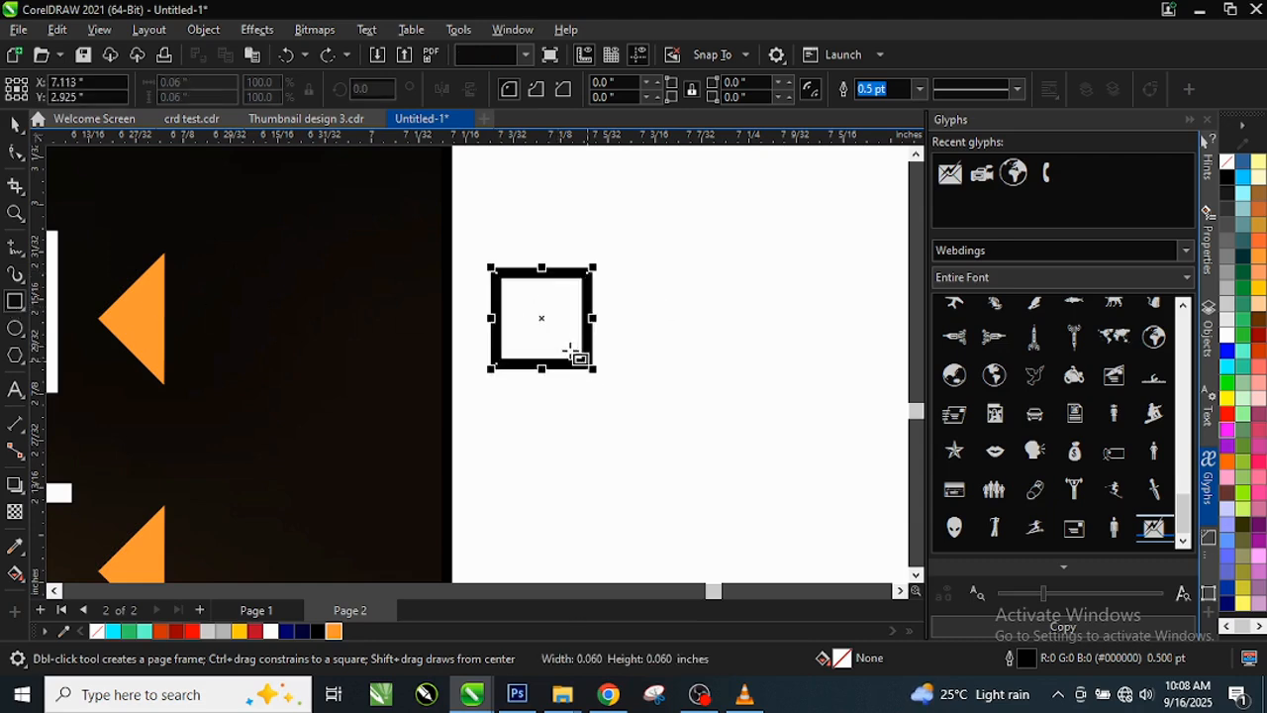
{"action": "right_click", "coordinate": [556, 341]}
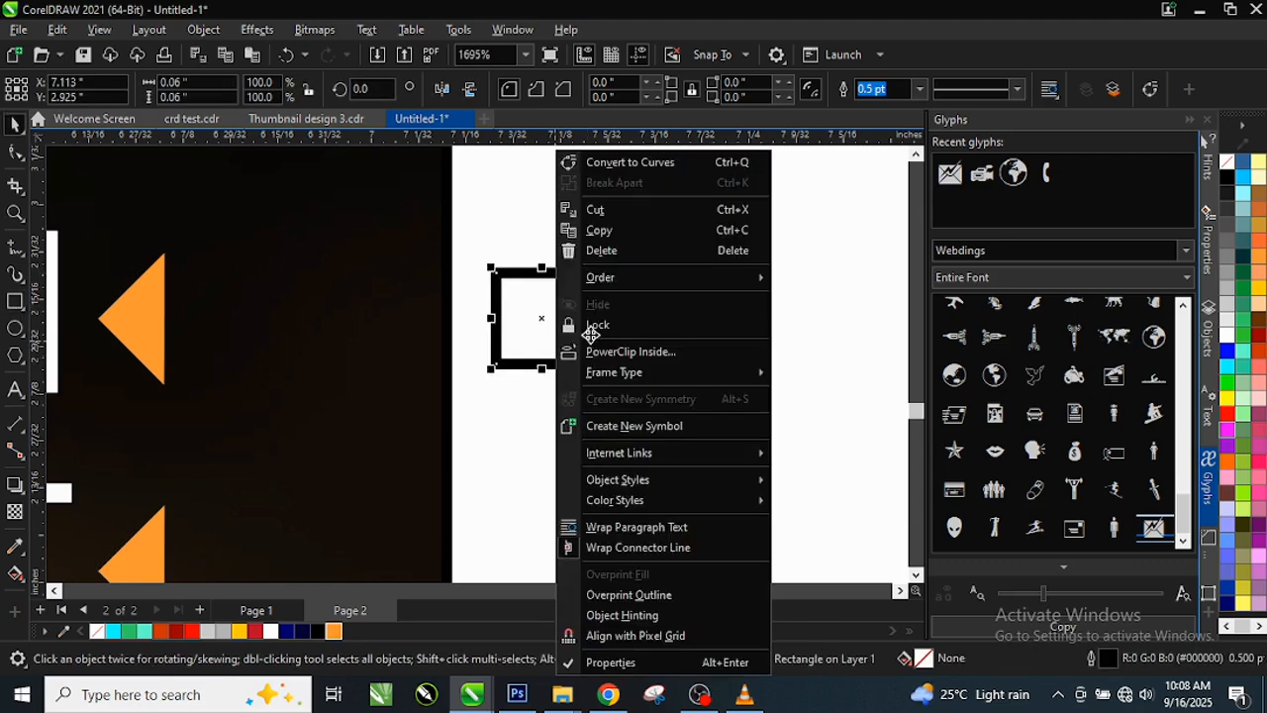
{"action": "left_click", "coordinate": [635, 164]}
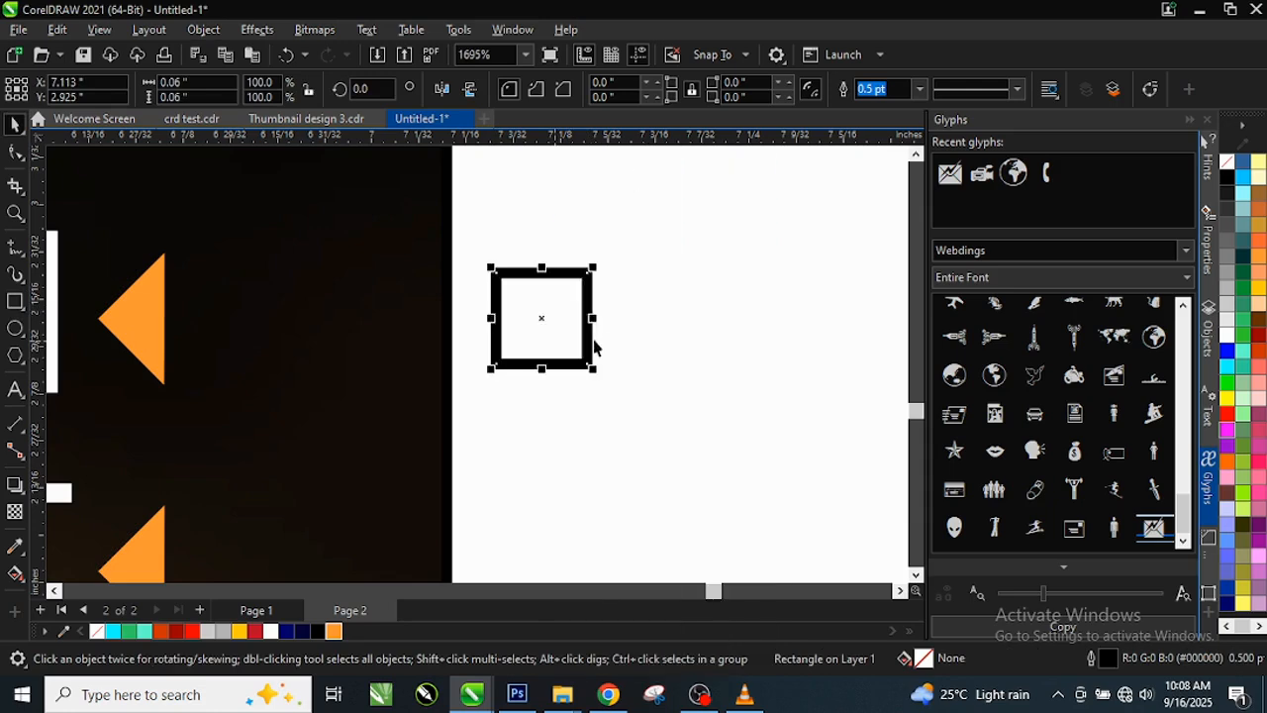
{"action": "left_click", "coordinate": [15, 151]}
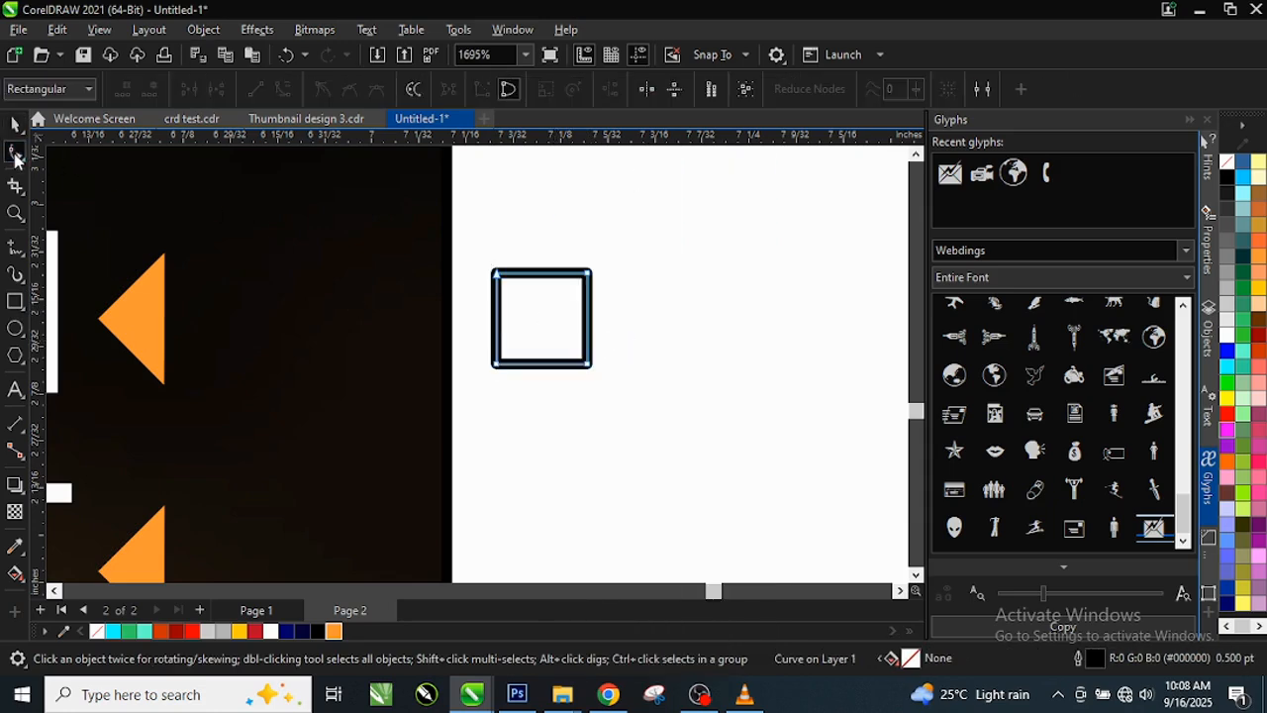
{"action": "double_click", "coordinate": [587, 368]}
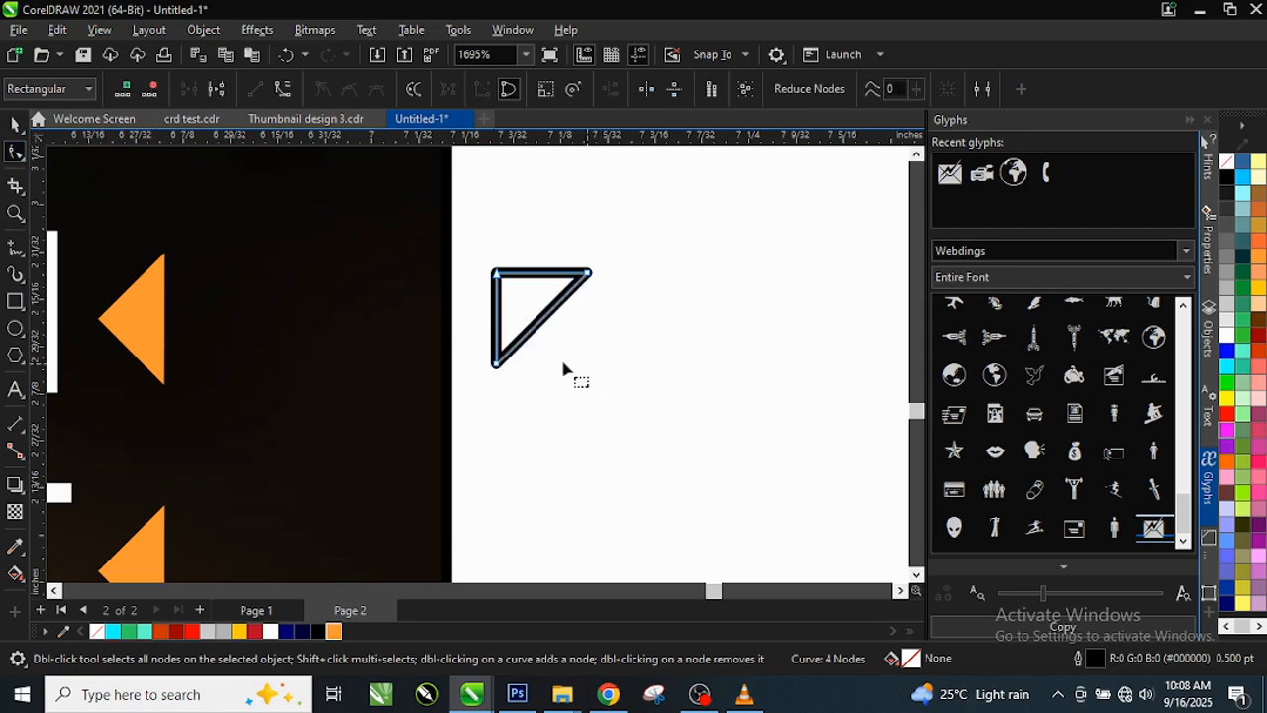
{"action": "key", "text": "space"}
Step: Fill the small triangle with Light Orange (#FF9933) and remove its outline
{"action": "left_click", "coordinate": [333, 632]}
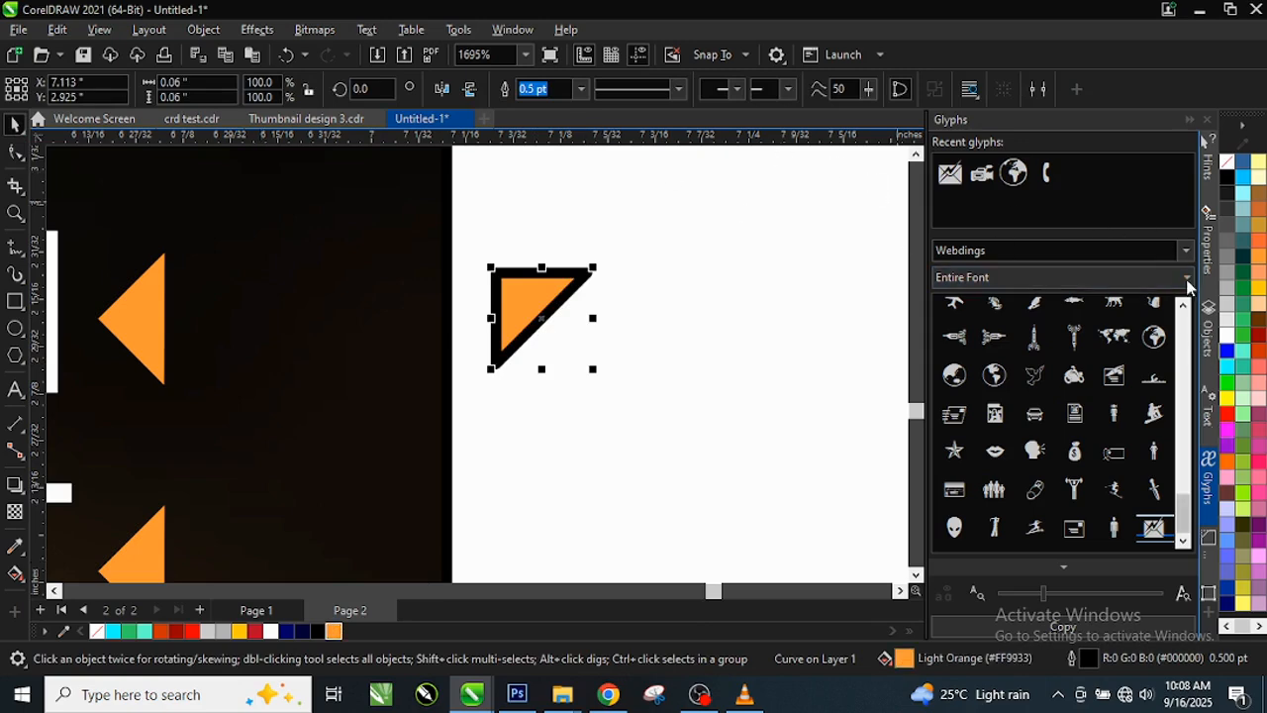
{"action": "right_click", "coordinate": [1227, 163]}
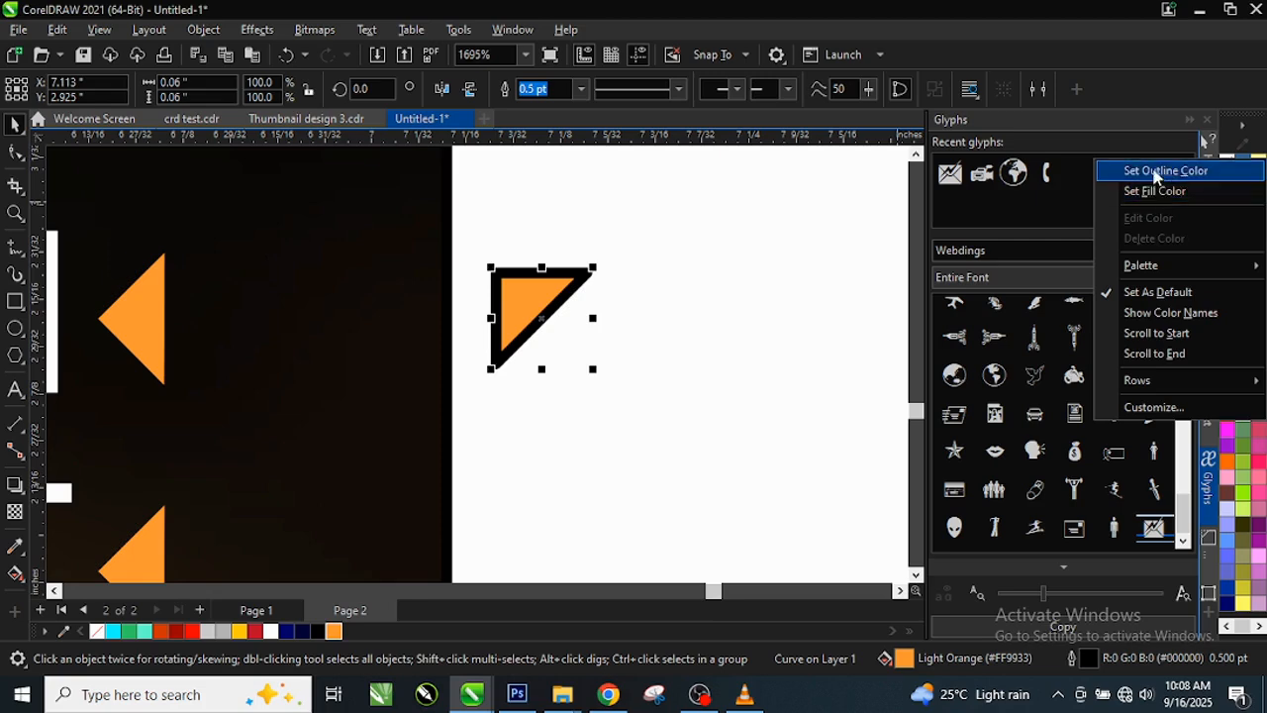
{"action": "left_click", "coordinate": [1155, 171]}
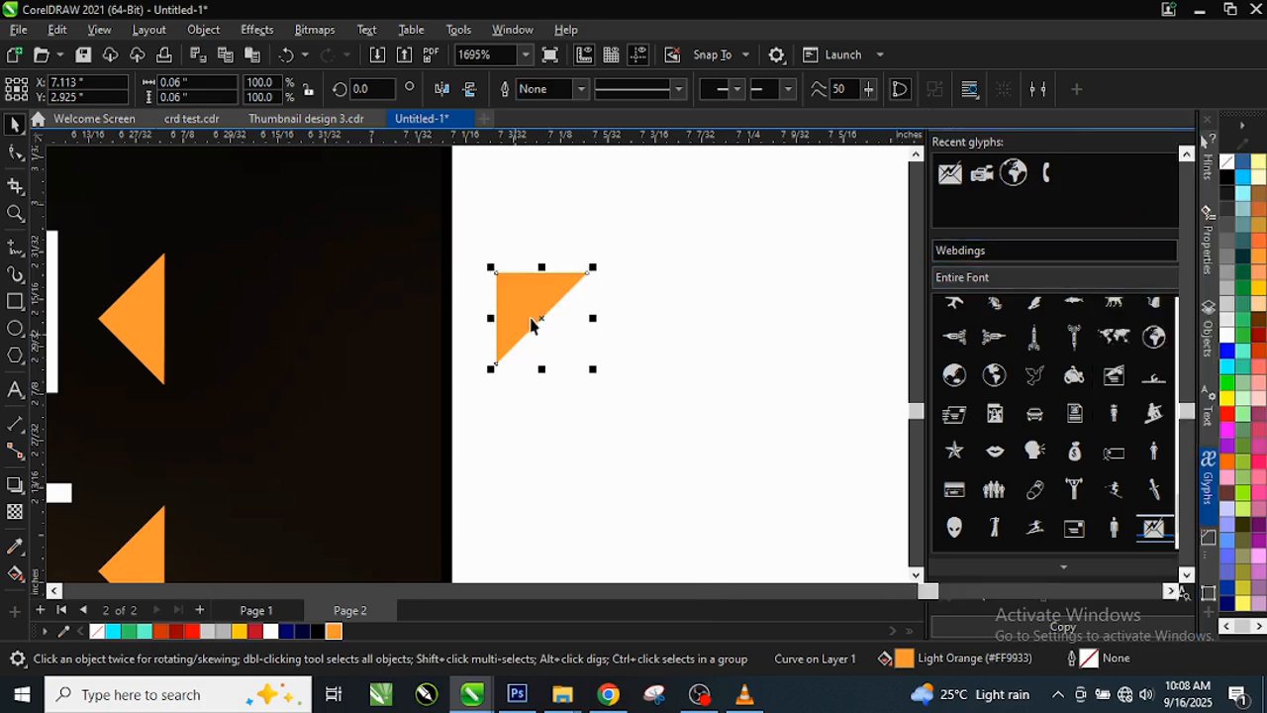
Step: Rotate the triangle about 44° counterclockwise to point left and move it beside the arrow after FASHION
{"action": "left_click", "coordinate": [654, 331]}
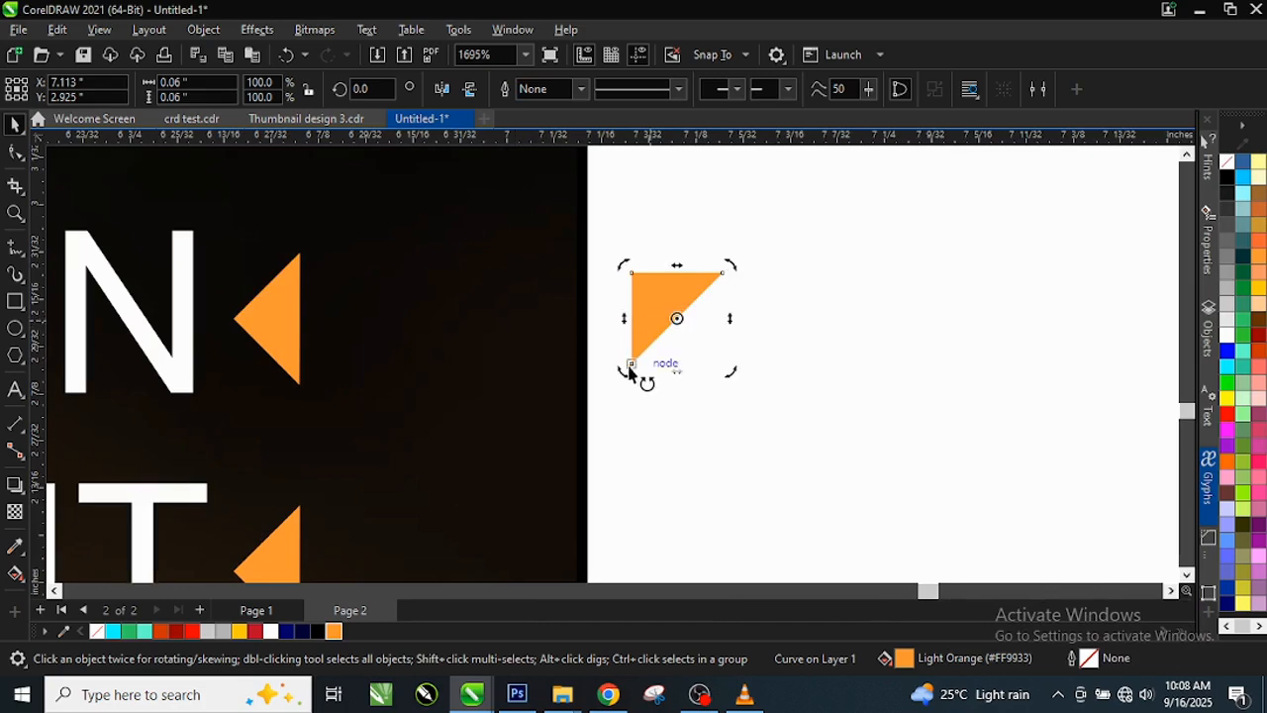
{"action": "left_click_drag", "start_coordinate": [630, 372], "coordinate": [677, 404]}
{"action": "double_click", "coordinate": [671, 318]}
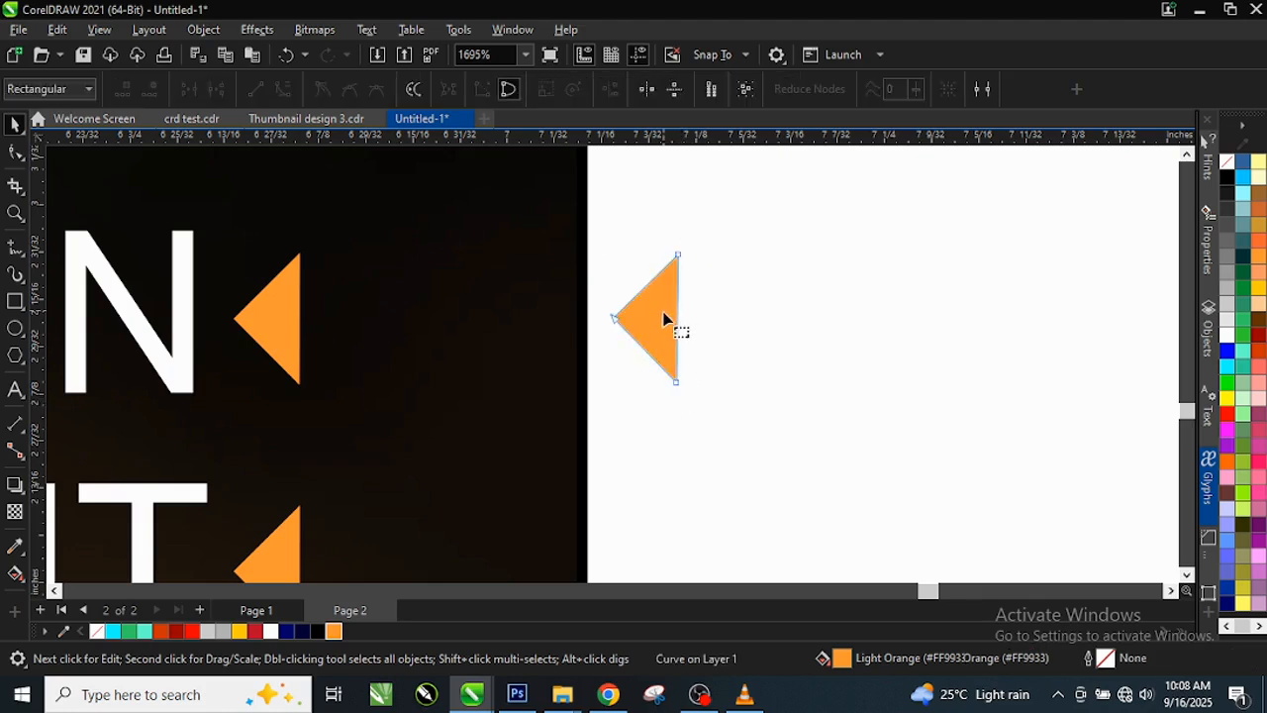
{"action": "key", "text": "space"}
{"action": "left_click_drag", "start_coordinate": [665, 319], "coordinate": [375, 331]}
Step: Compare the recreated flyer with the reference flyer side by side, including the portraits, contact block and services list
{"action": "scroll", "coordinate": [442, 323], "scroll_direction": "down", "scroll_amount": 3}
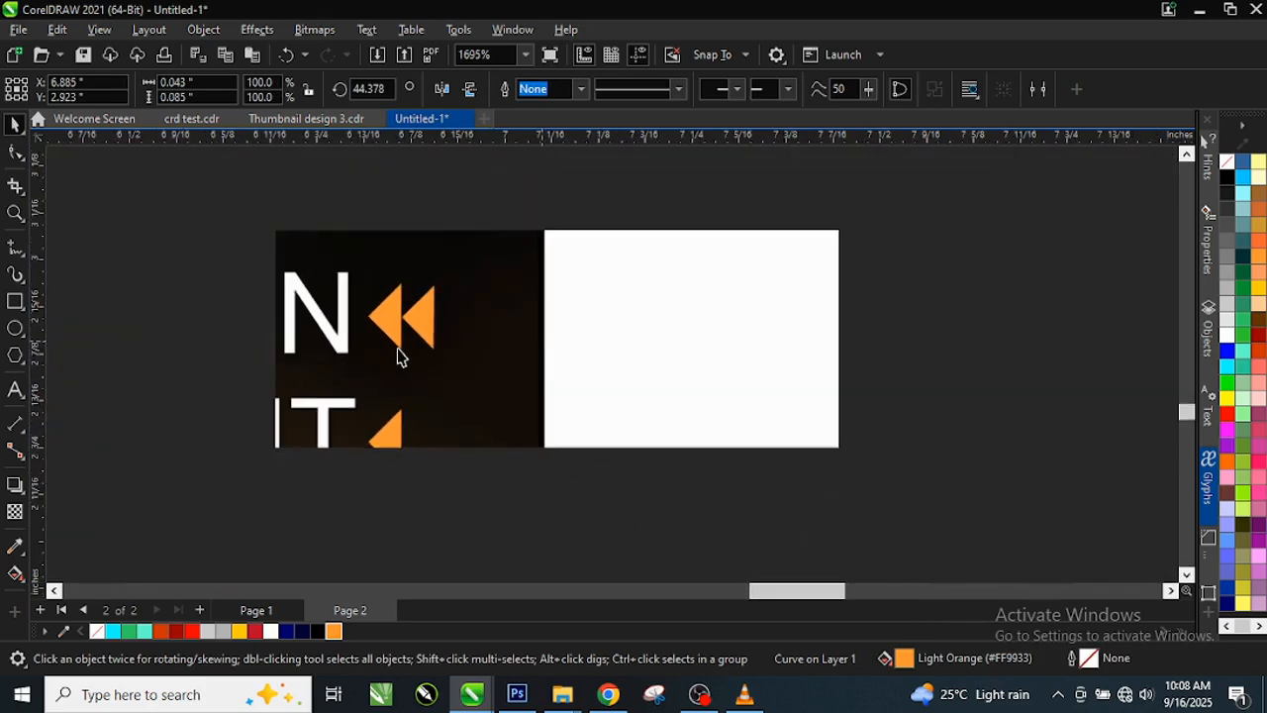
{"action": "scroll", "coordinate": [535, 347], "scroll_direction": "down", "scroll_amount": 3}
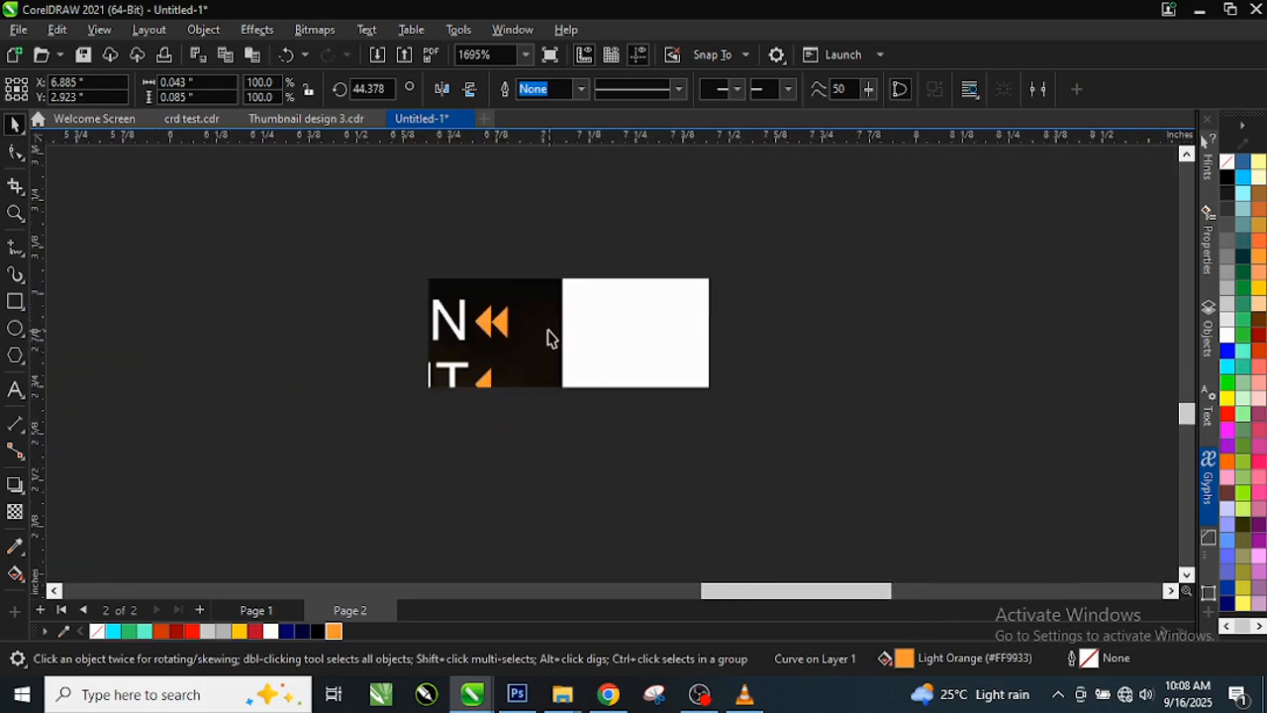
{"action": "key", "text": "F10"}
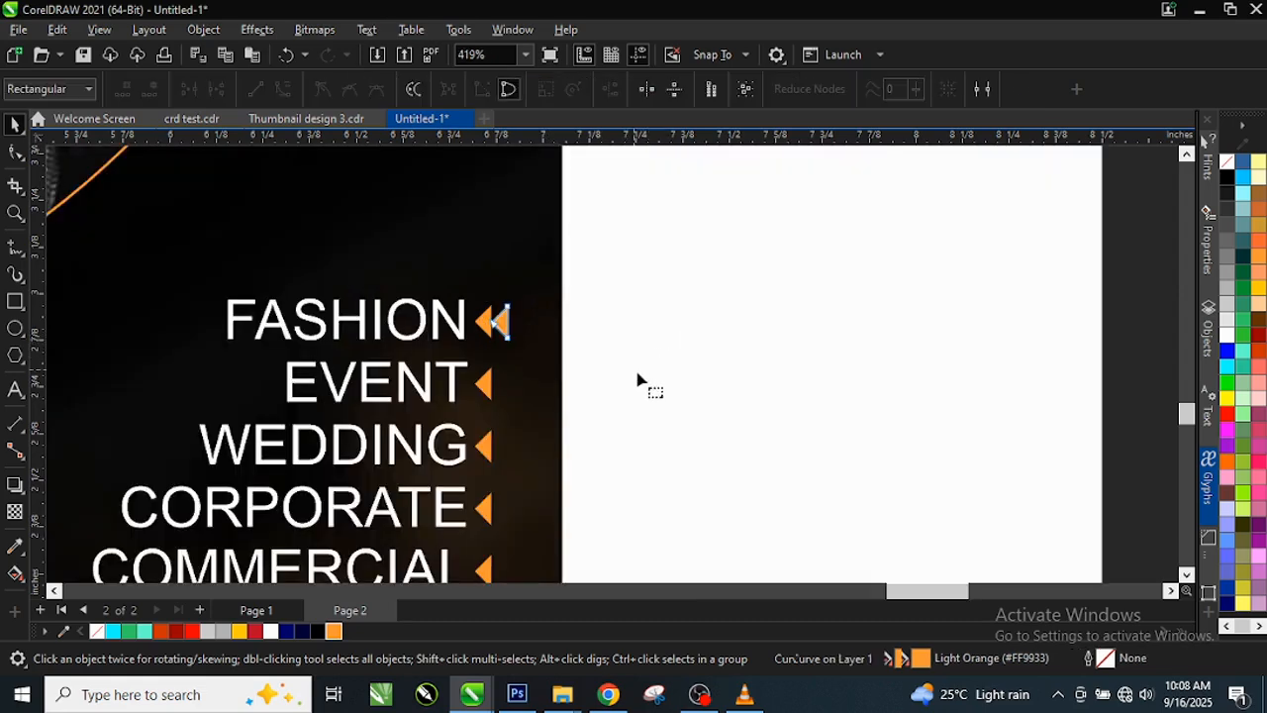
{"action": "scroll", "coordinate": [654, 372], "scroll_direction": "down", "scroll_amount": 3}
{"action": "scroll", "coordinate": [653, 373], "scroll_direction": "down", "scroll_amount": 4}
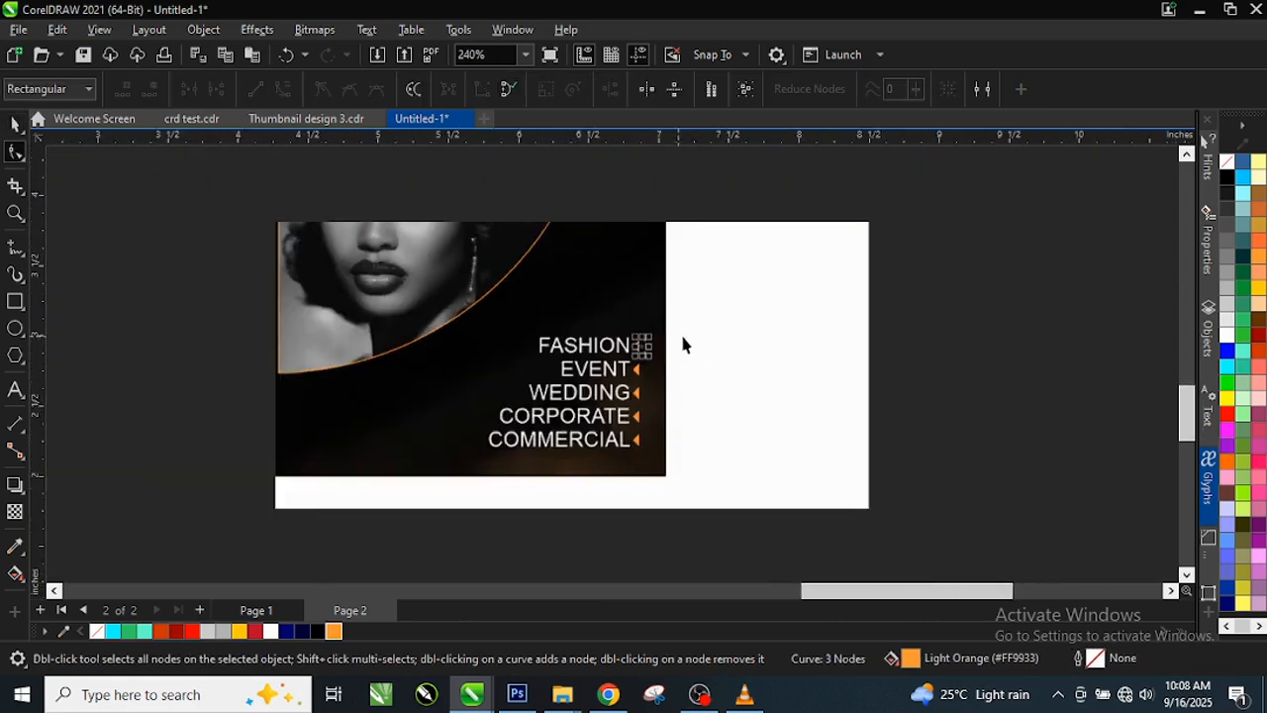
{"action": "scroll", "coordinate": [584, 314], "scroll_direction": "down", "scroll_amount": 5}
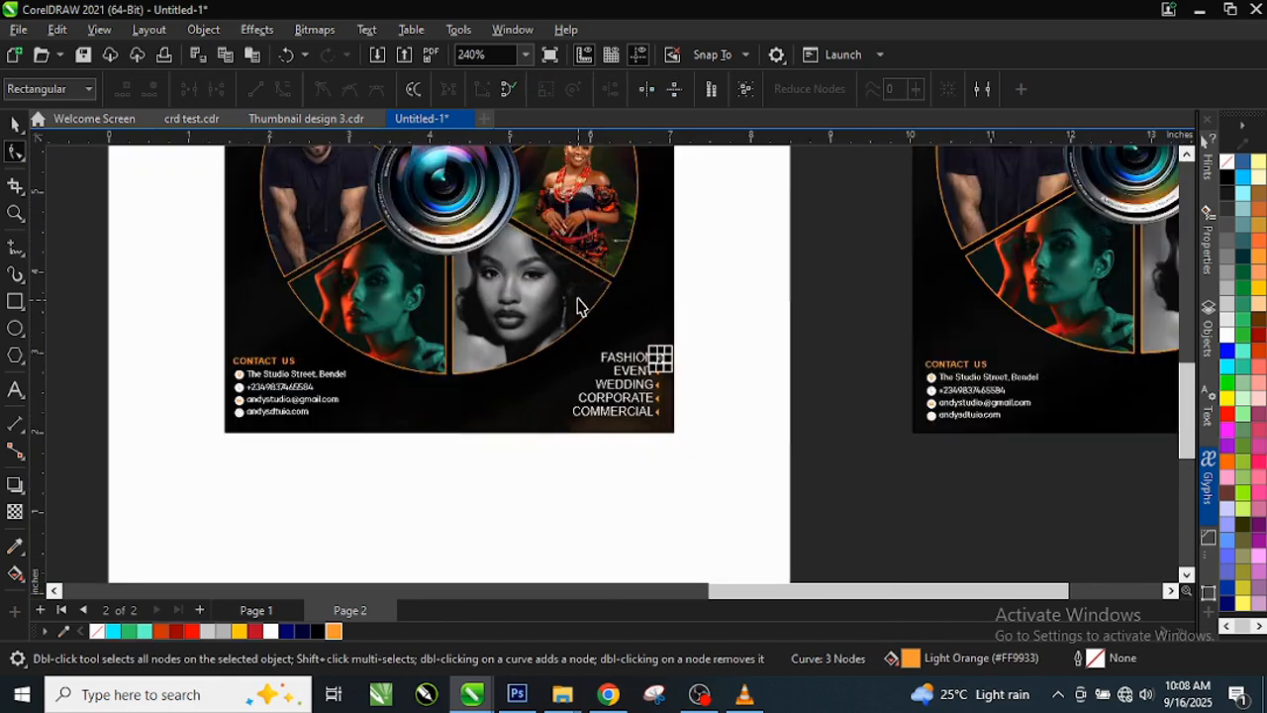
{"action": "key", "text": "space"}
{"action": "scroll", "coordinate": [619, 332], "scroll_direction": "down", "scroll_amount": 3}
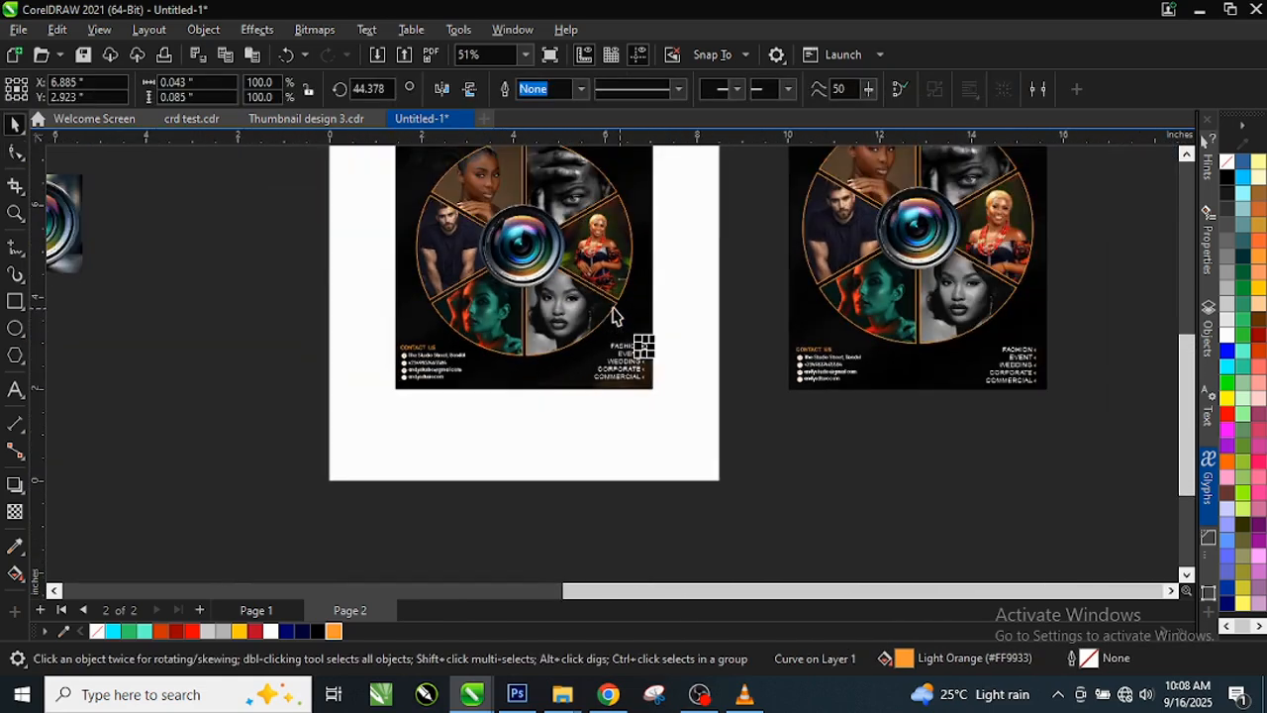
{"action": "scroll", "coordinate": [649, 322], "scroll_direction": "down", "scroll_amount": 2}
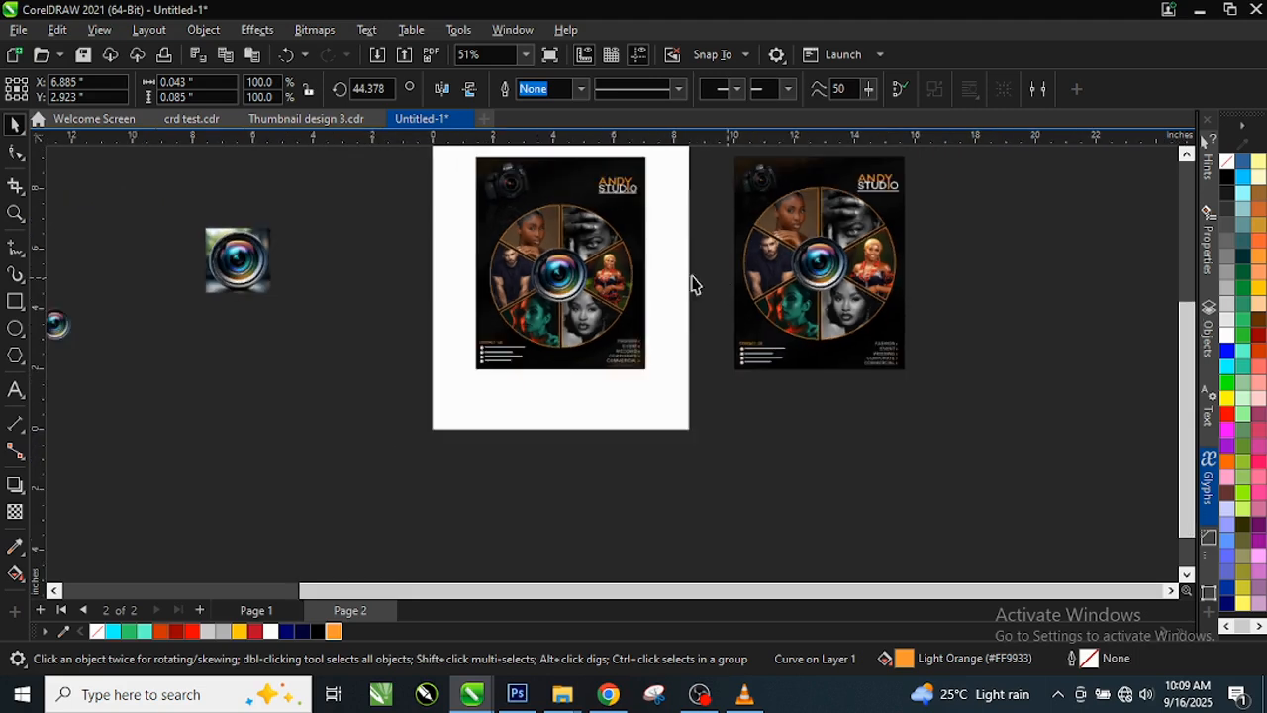
{"action": "scroll", "coordinate": [691, 215], "scroll_direction": "up", "scroll_amount": 2}
{"action": "scroll", "coordinate": [590, 305], "scroll_direction": "down", "scroll_amount": 1}
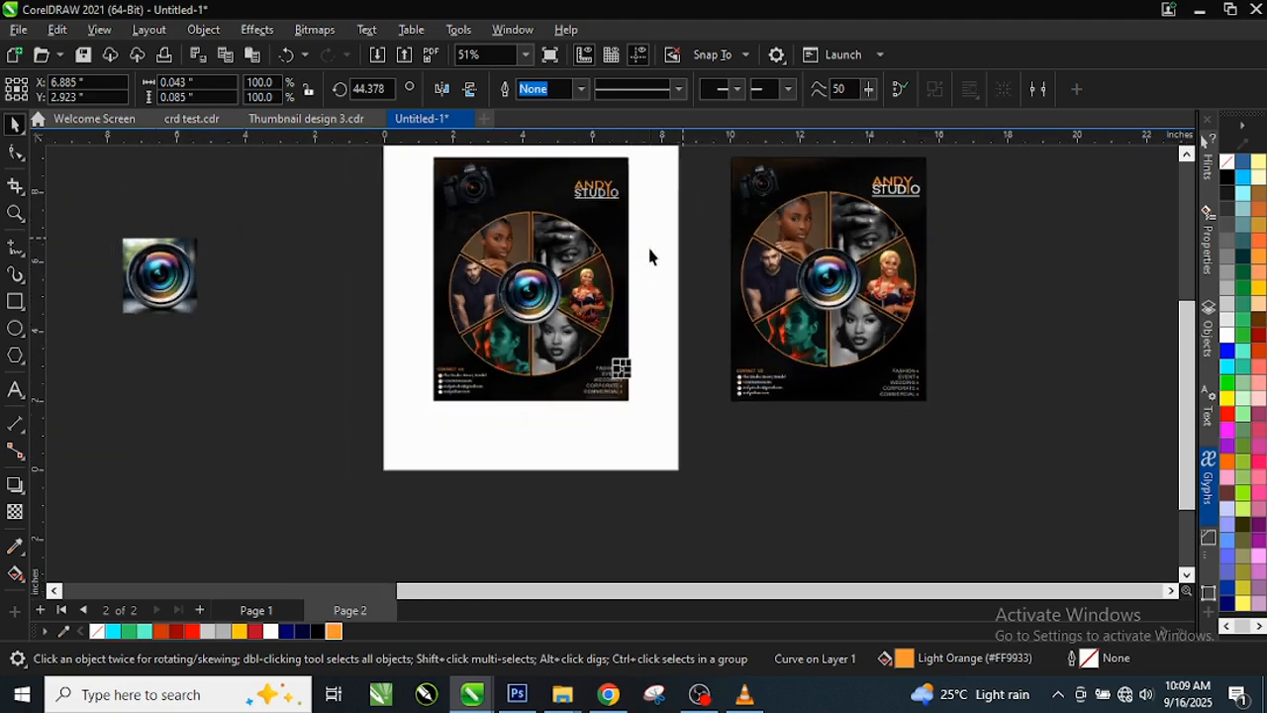
{"action": "scroll", "coordinate": [686, 184], "scroll_direction": "up", "scroll_amount": 1}
{"action": "scroll", "coordinate": [624, 178], "scroll_direction": "down", "scroll_amount": 1}
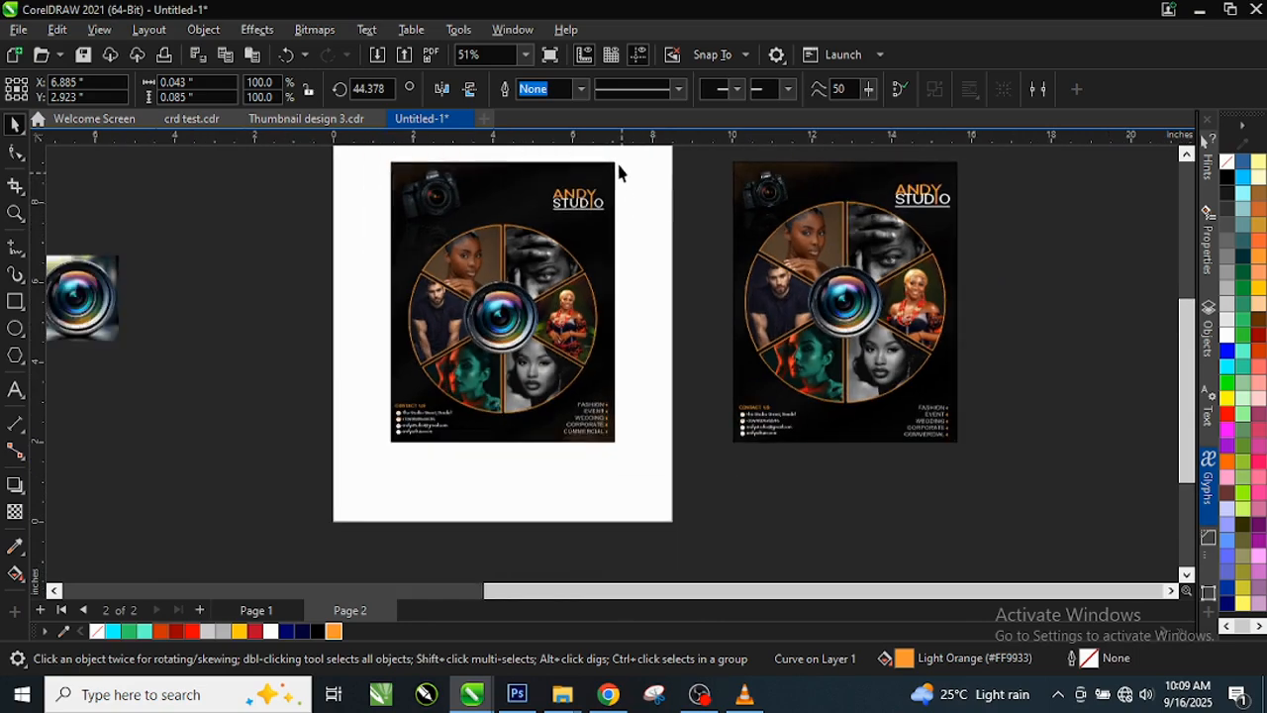
{"action": "scroll", "coordinate": [588, 227], "scroll_direction": "up", "scroll_amount": 2}
{"action": "scroll", "coordinate": [567, 303], "scroll_direction": "up", "scroll_amount": 1}
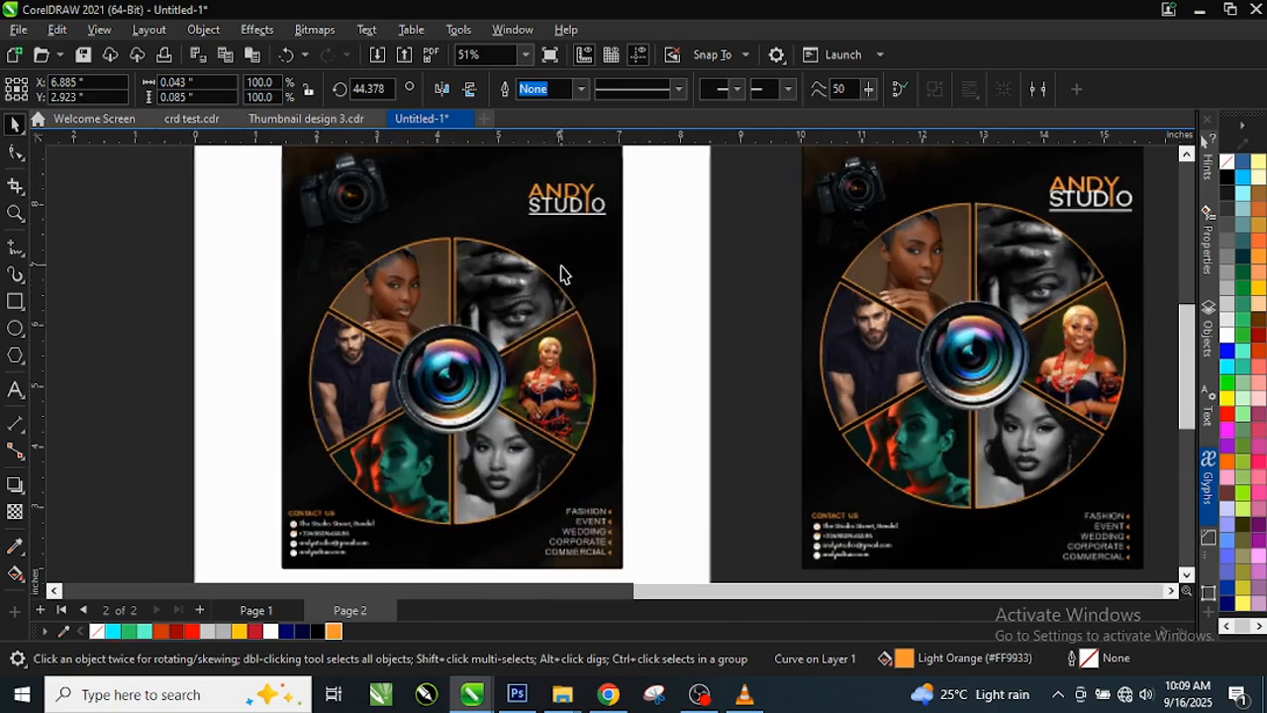
{"action": "scroll", "coordinate": [575, 279], "scroll_direction": "down", "scroll_amount": 1}
{"action": "scroll", "coordinate": [535, 240], "scroll_direction": "up", "scroll_amount": 3}
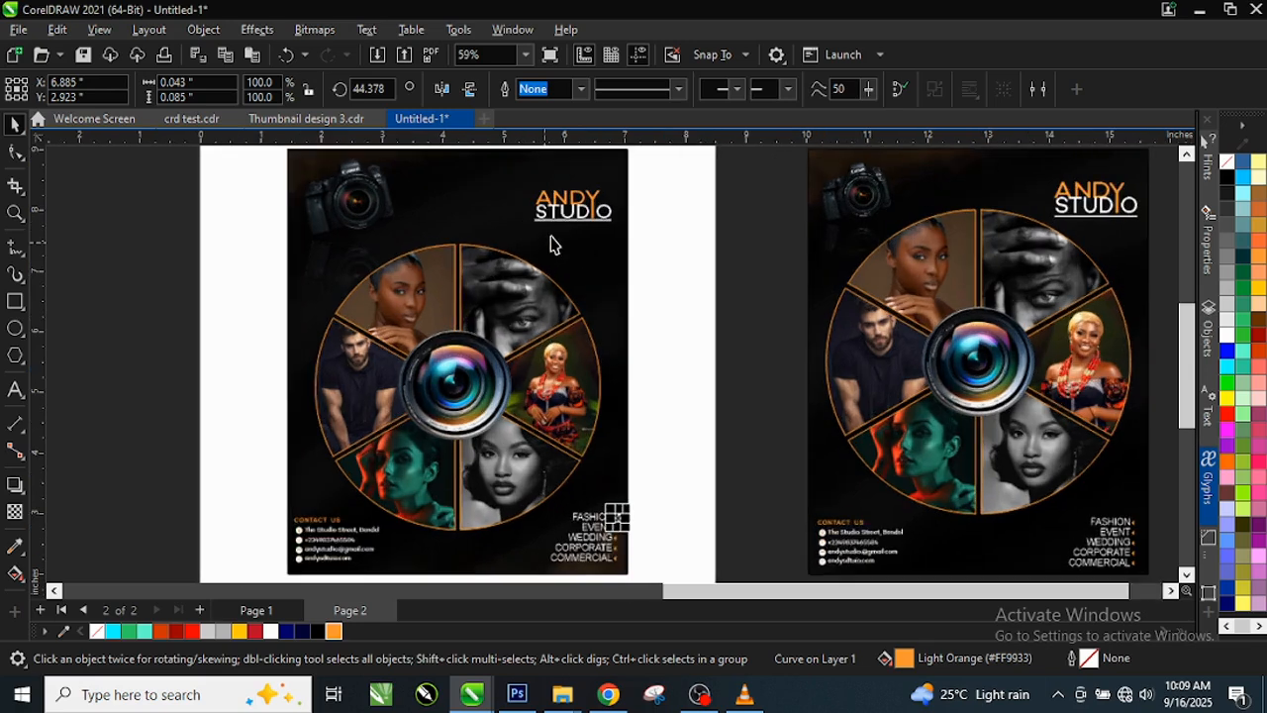